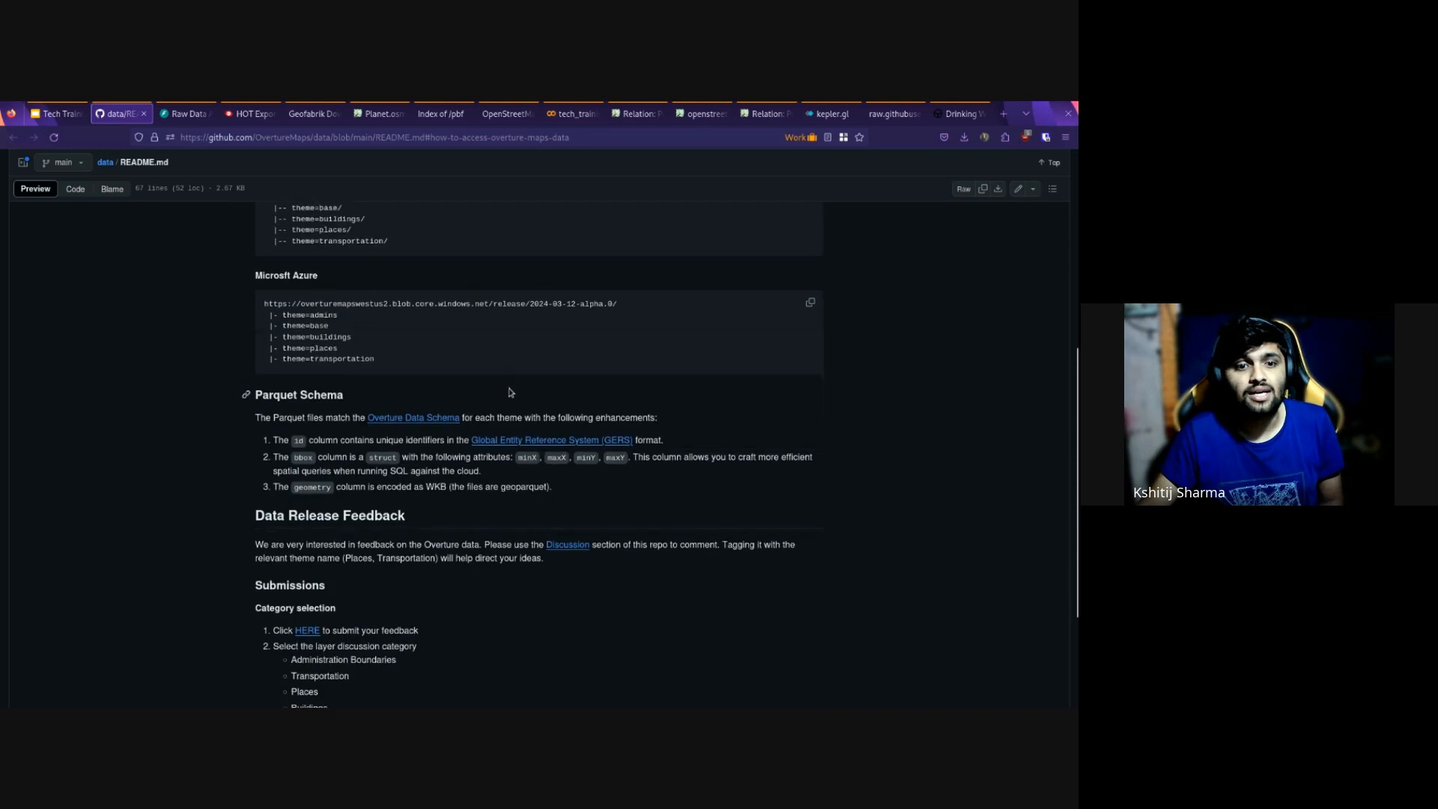
# Step: Examine the Overture Maps README's Amazon S3 theme folders, the Parquet Schema section and the data release feedback instructions
pyautogui.scroll(1, 510, 392)
pyautogui.moveTo(390, 305); pyautogui.dragTo(202, 286)
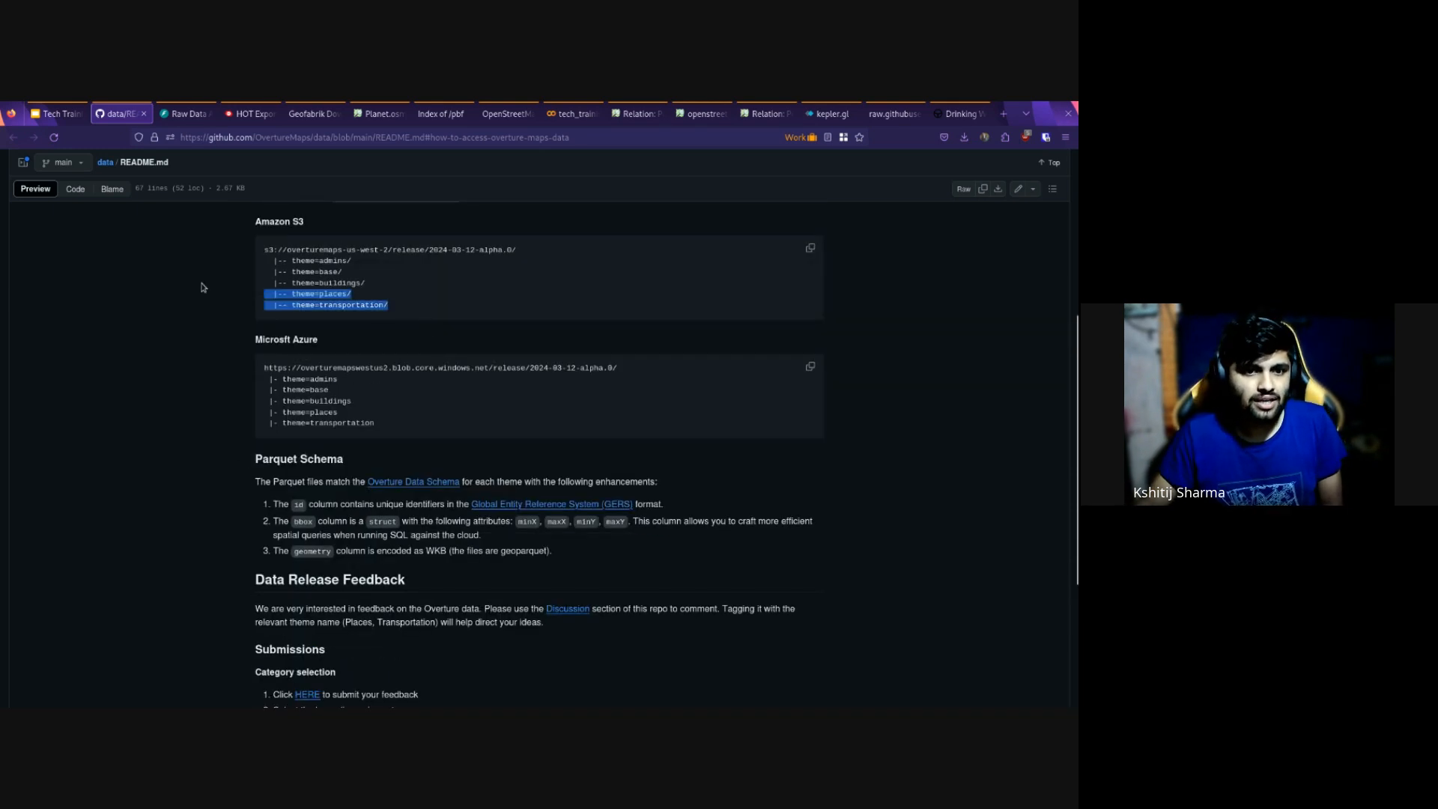
pyautogui.doubleClick(350, 306)
pyautogui.doubleClick(337, 283)
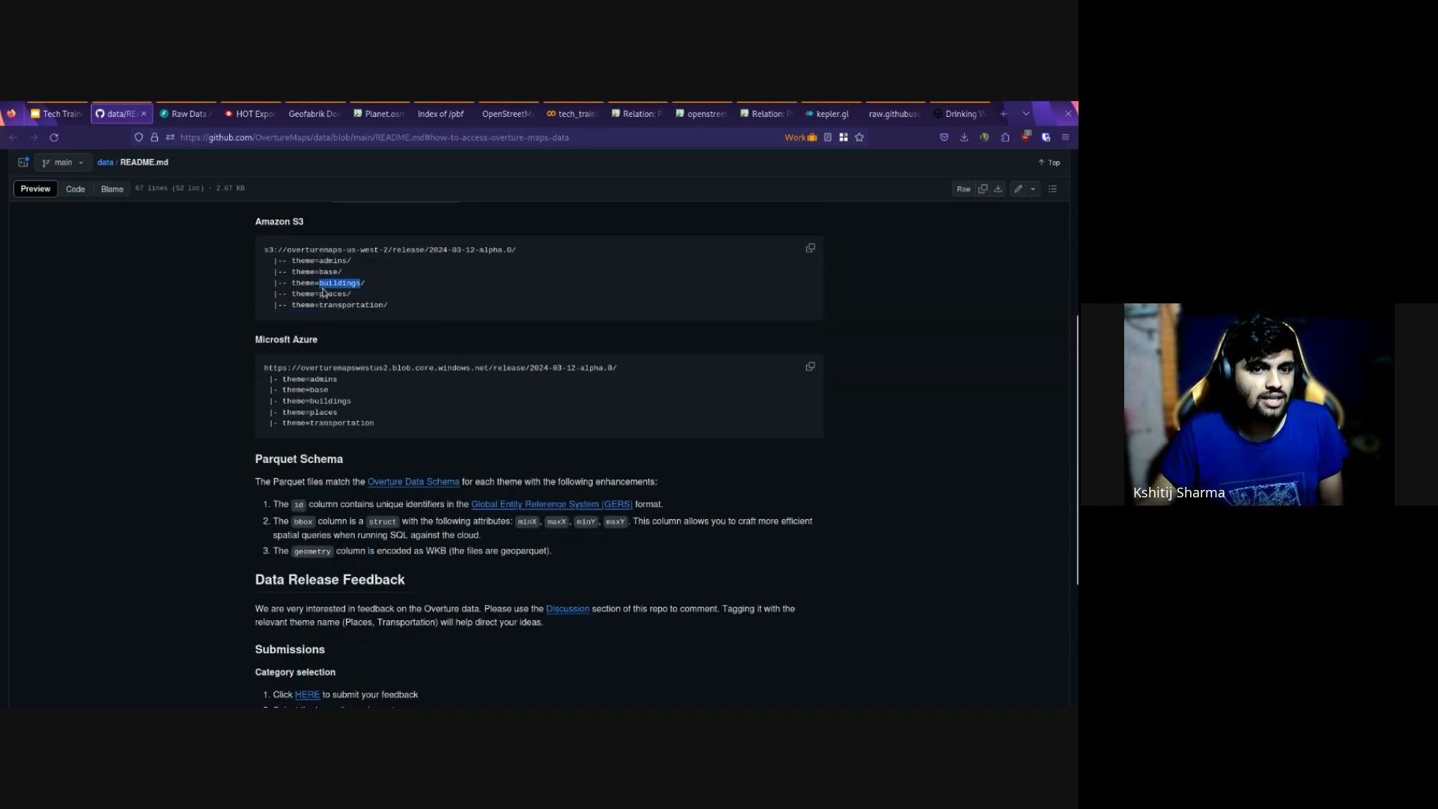
pyautogui.doubleClick(333, 294)
pyautogui.doubleClick(336, 283)
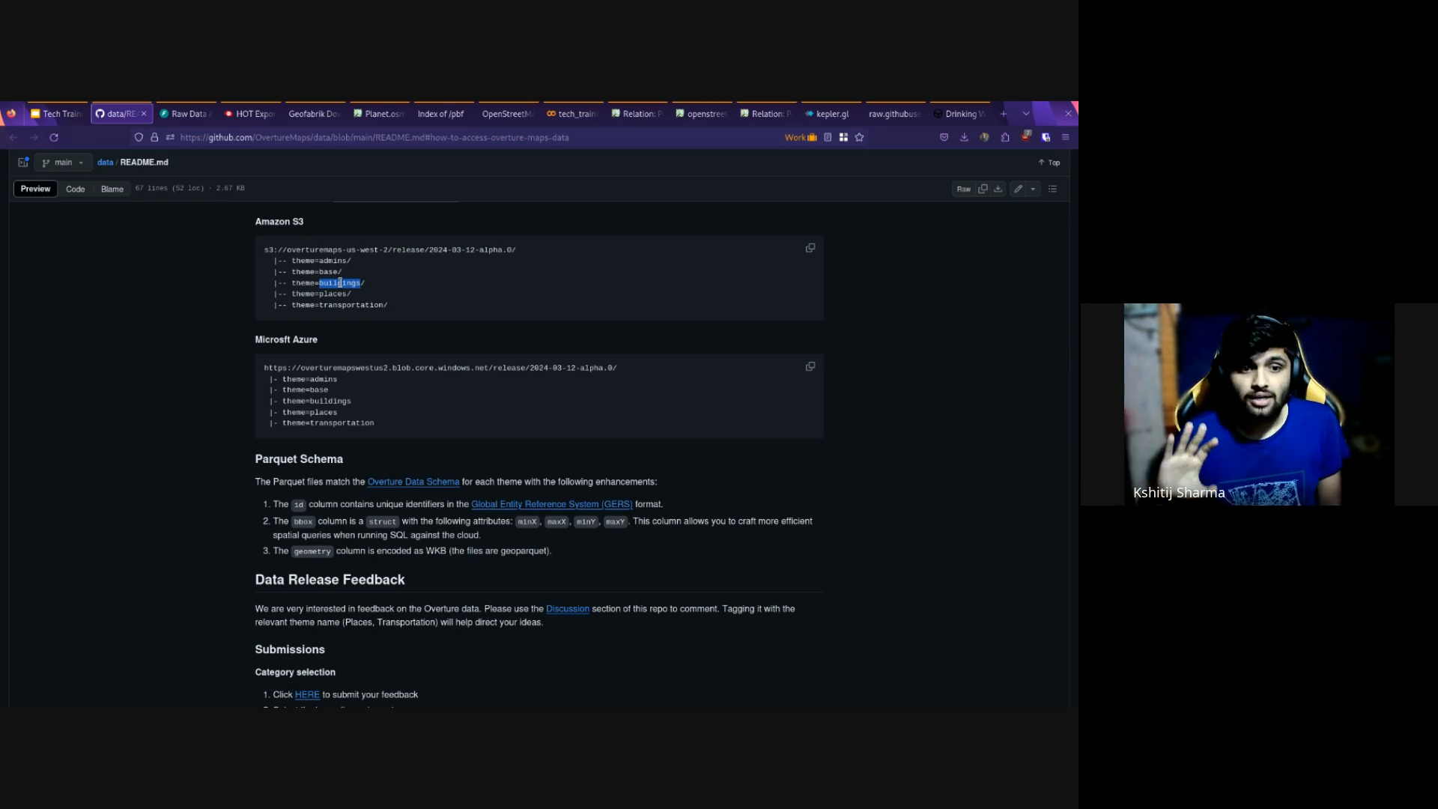
pyautogui.scroll(-5, 533, 558)
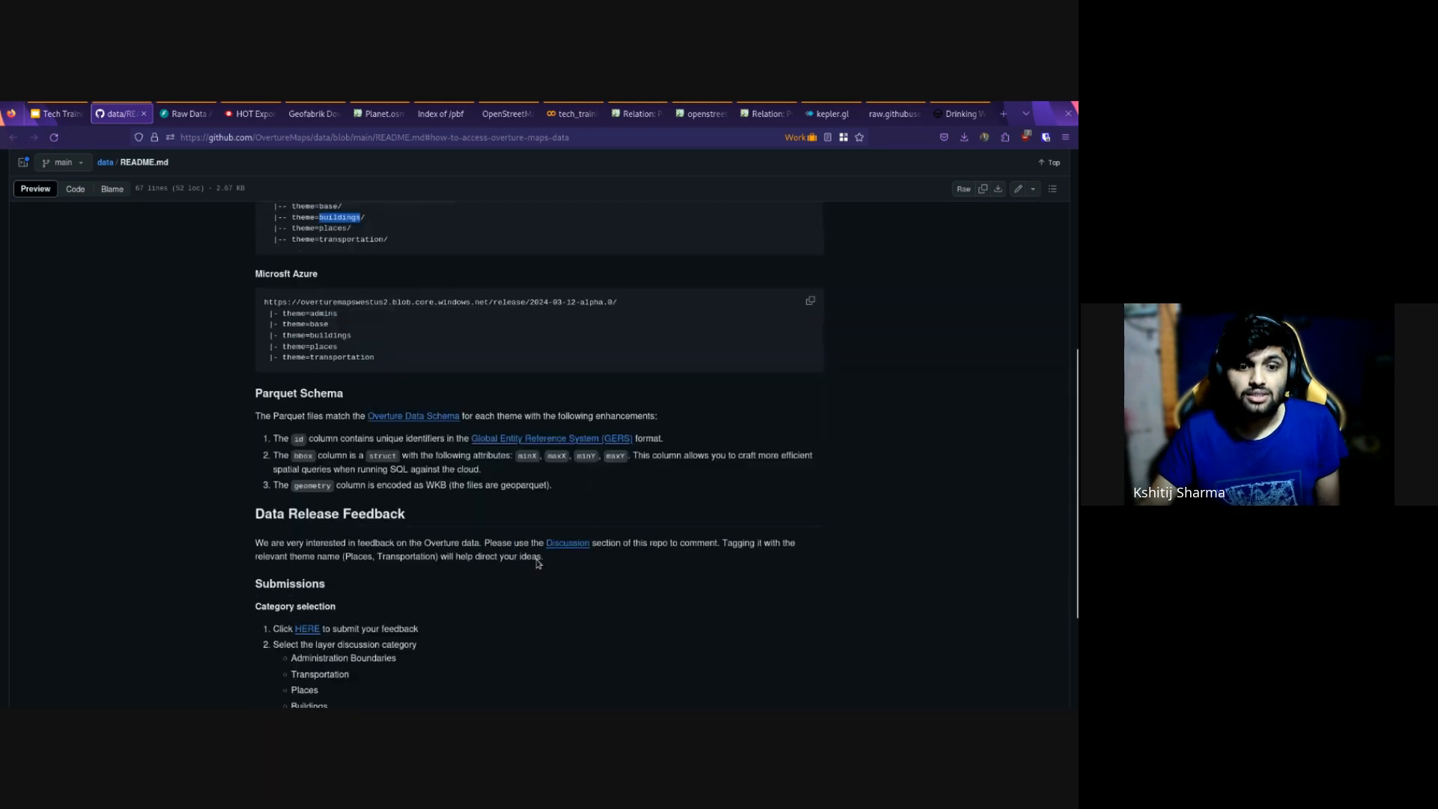
pyautogui.scroll(-1, 362, 527)
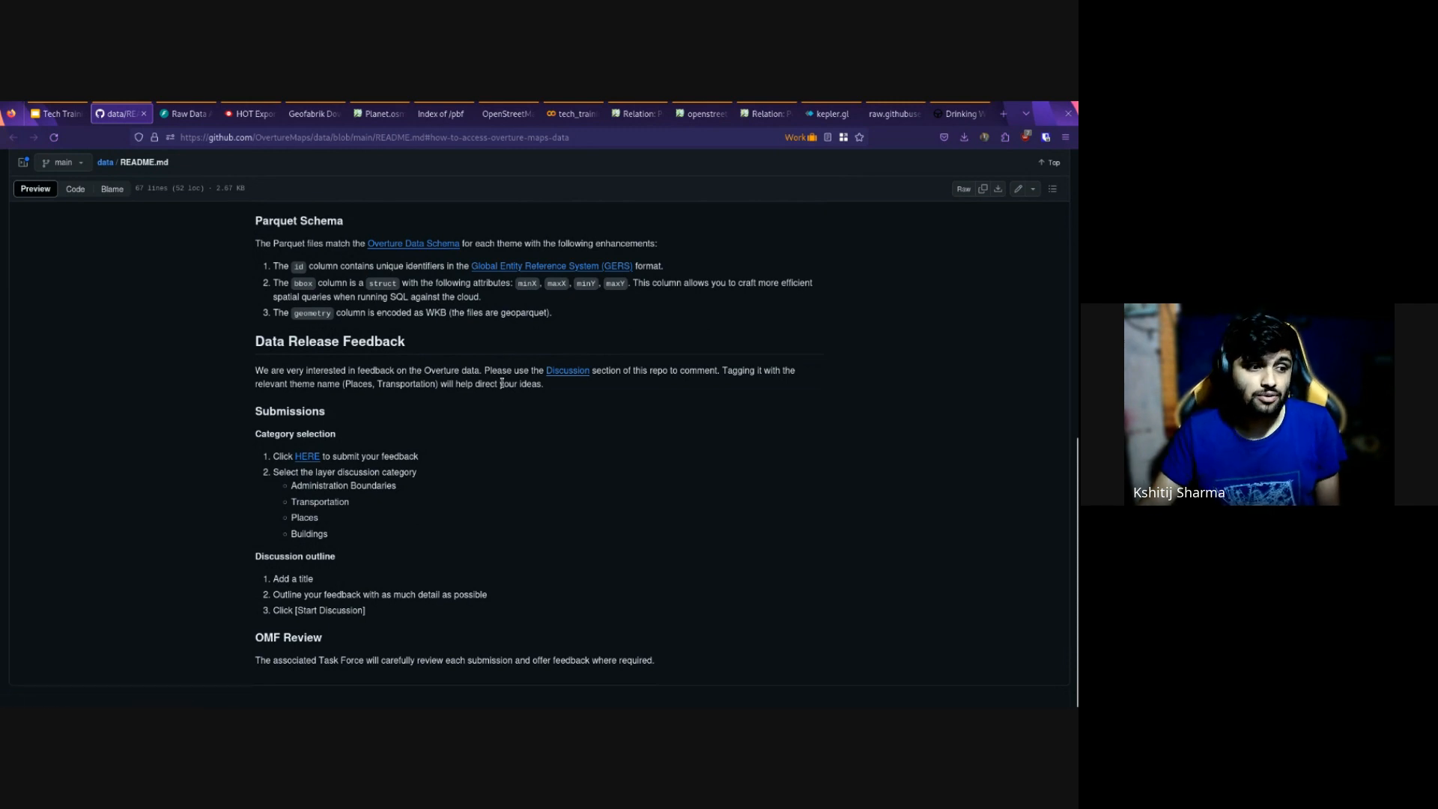
pyautogui.scroll(1, 502, 383)
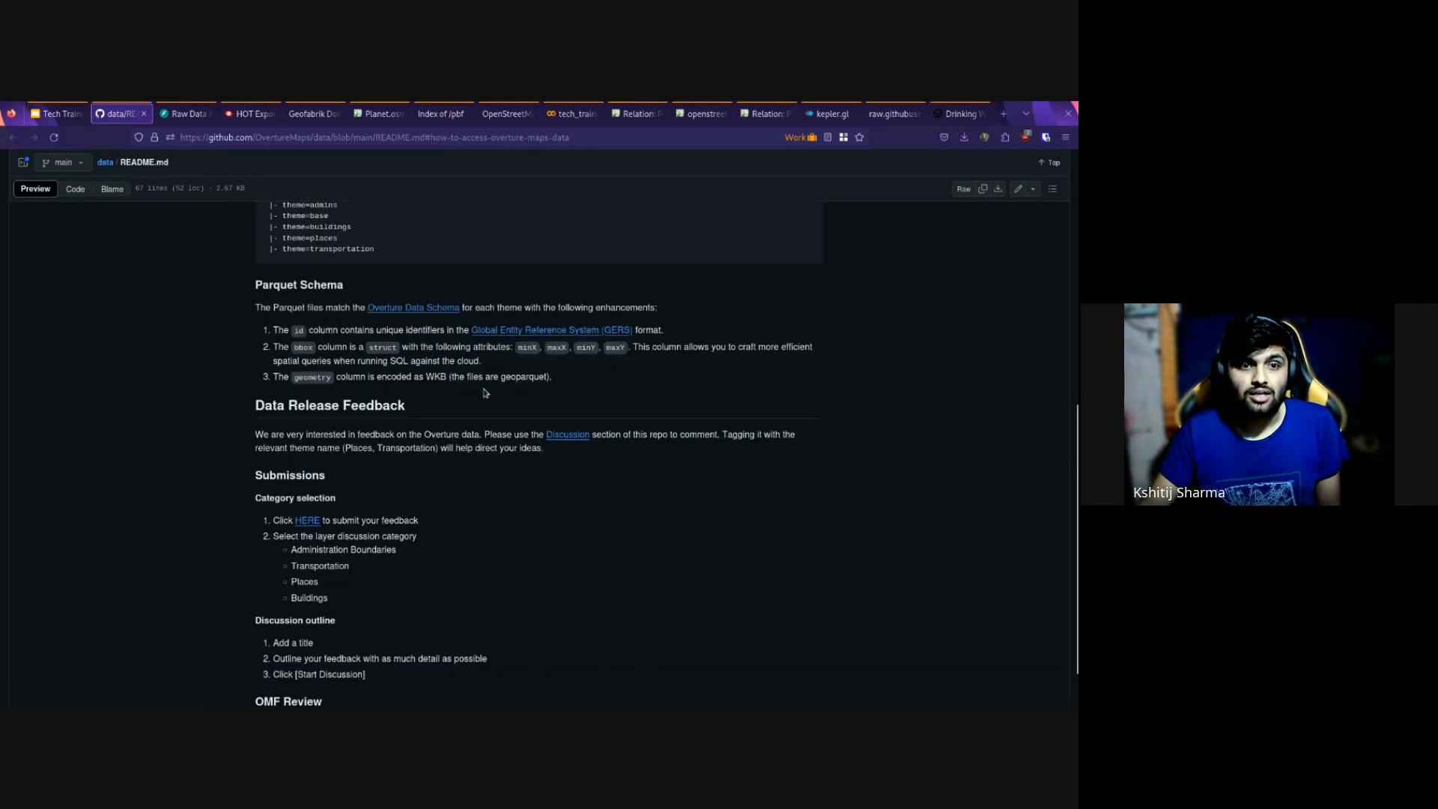
# Step: Return to the Tech Training presentation, check the slide after Overture Datasets, exit the slideshow and look through the earlier slides
pyautogui.click(56, 113)
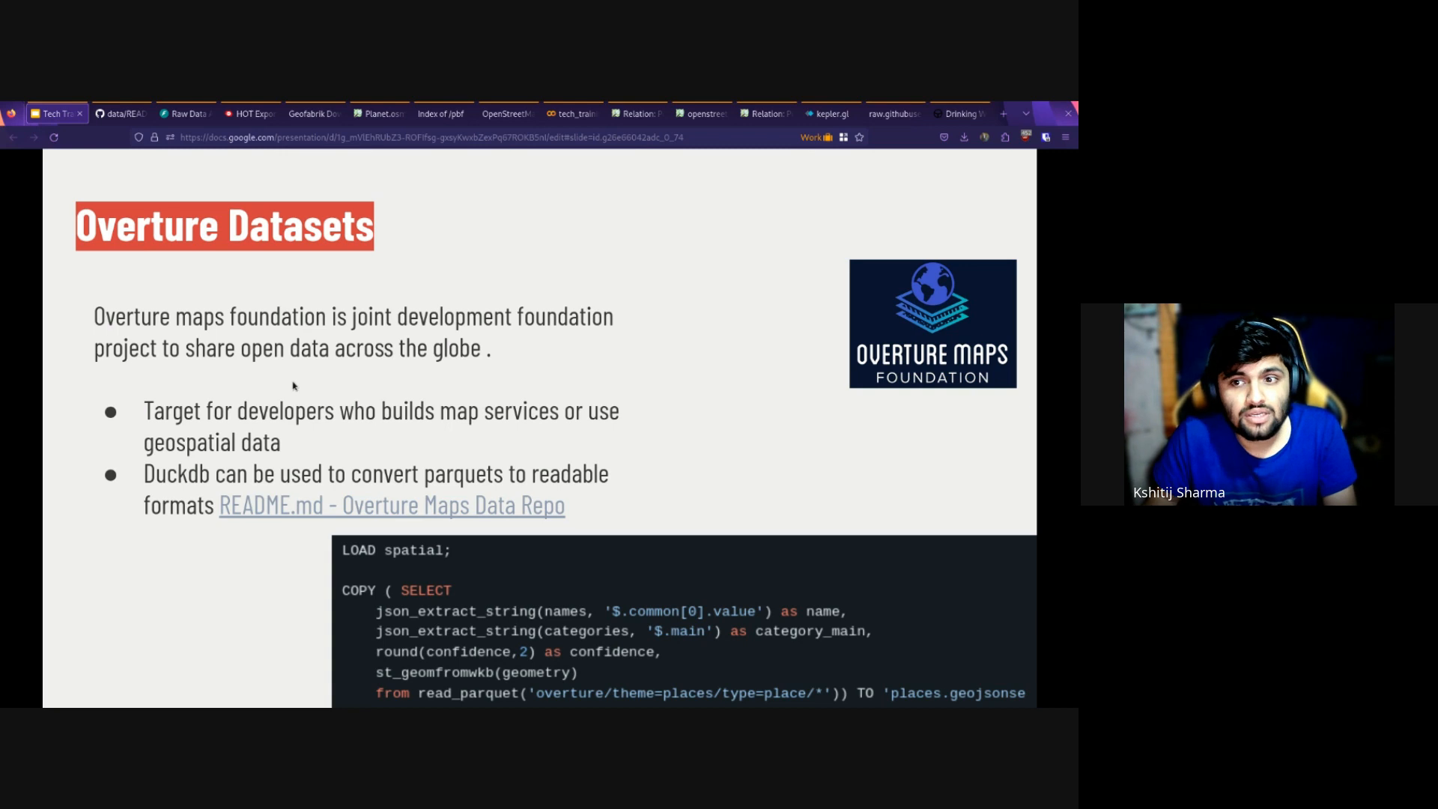
pyautogui.press('Right')
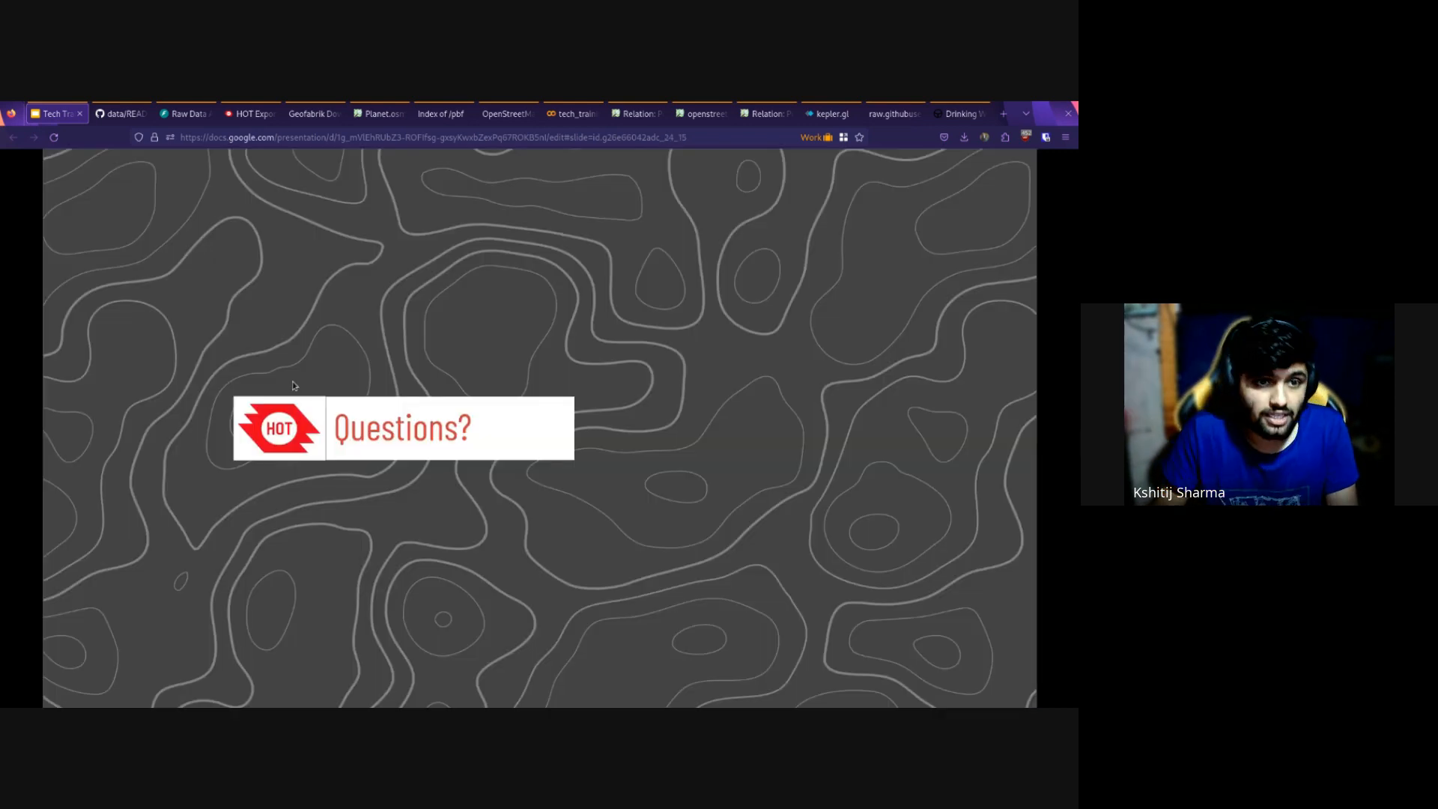
pyautogui.press('Left')
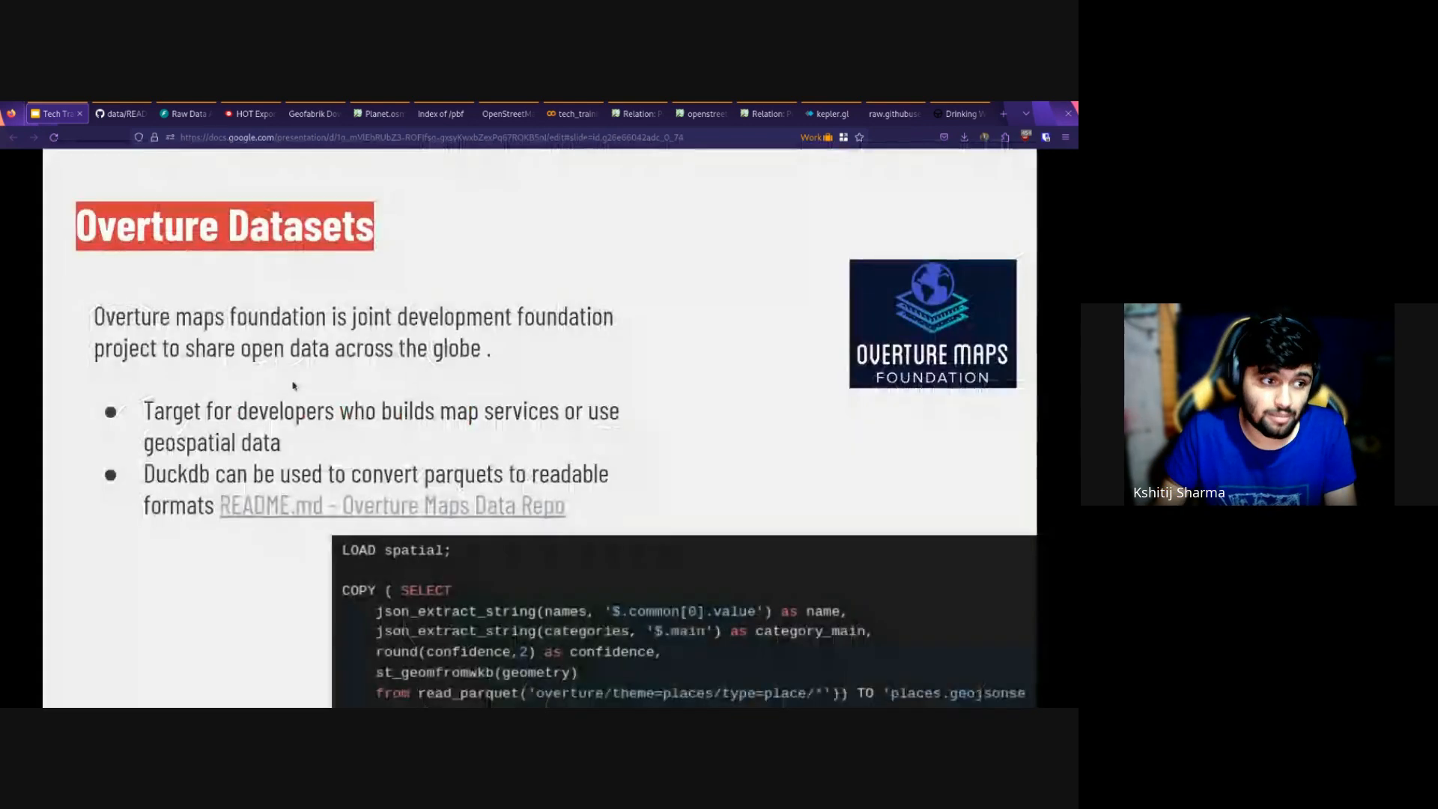
pyautogui.press('Escape')
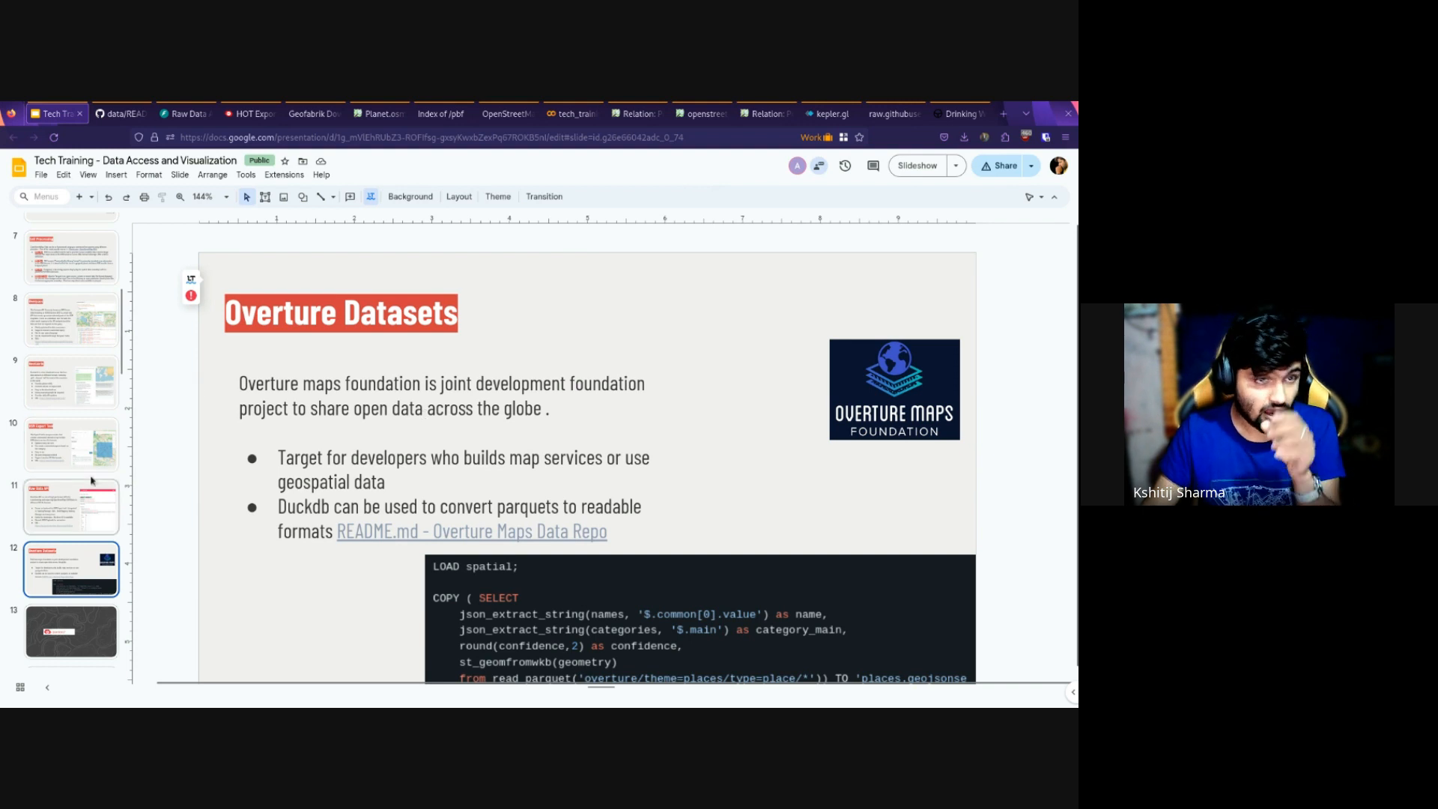
pyautogui.scroll(2, 91, 480)
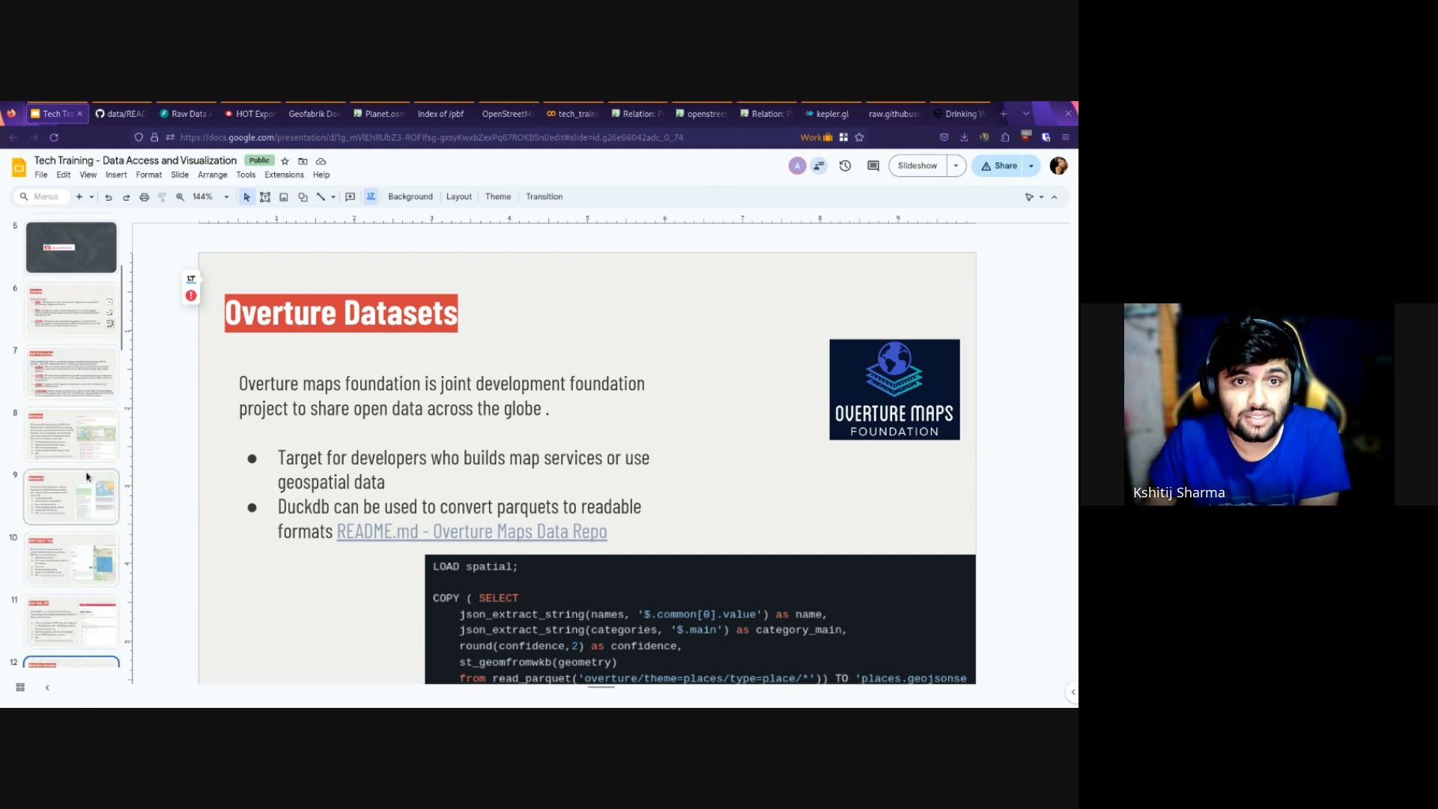
pyautogui.scroll(3, 87, 476)
# Step: Review the Pokhara Data export and its downloadable formats in the HOT Export Tool
pyautogui.click(277, 110)
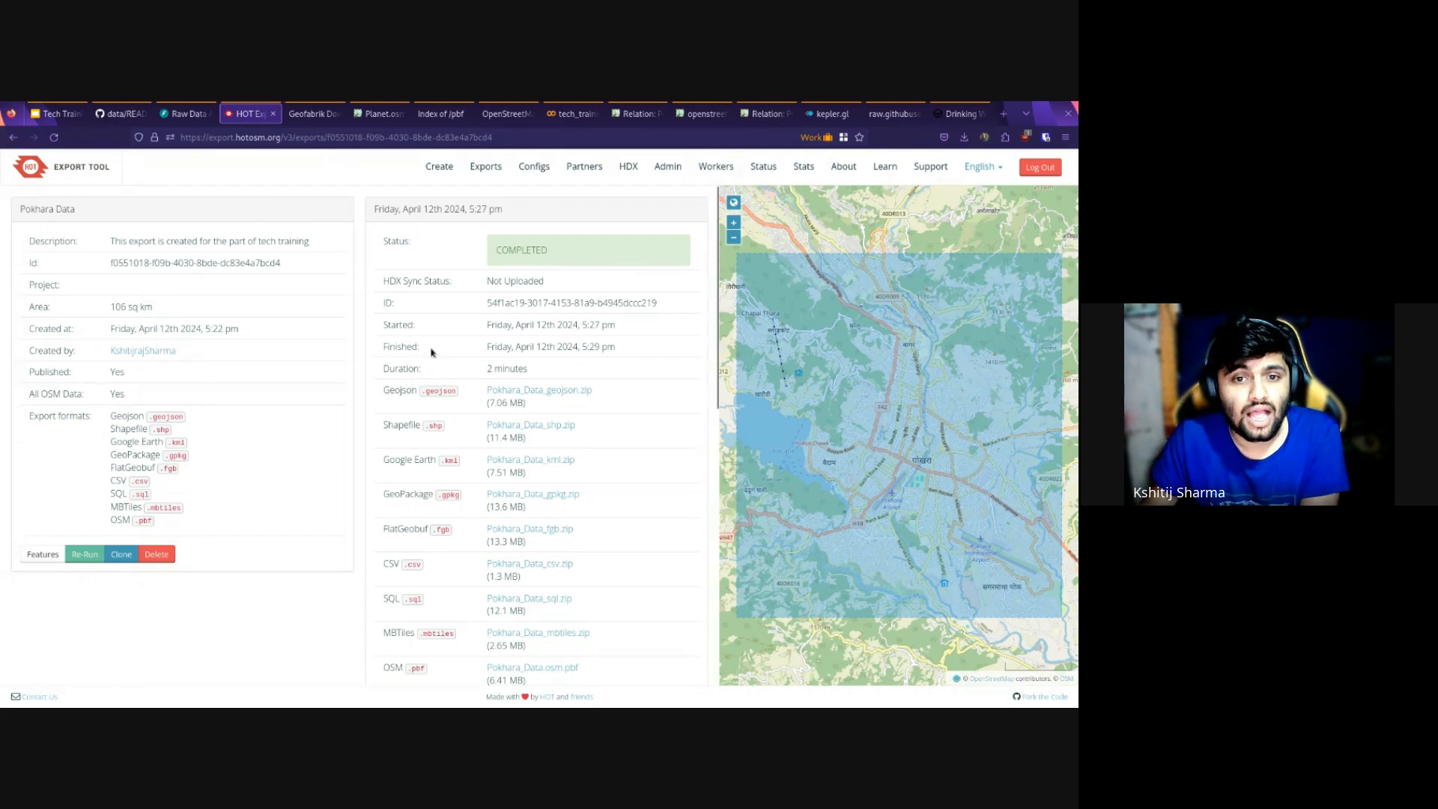
pyautogui.scroll(-5, 431, 352)
pyautogui.scroll(5, 430, 351)
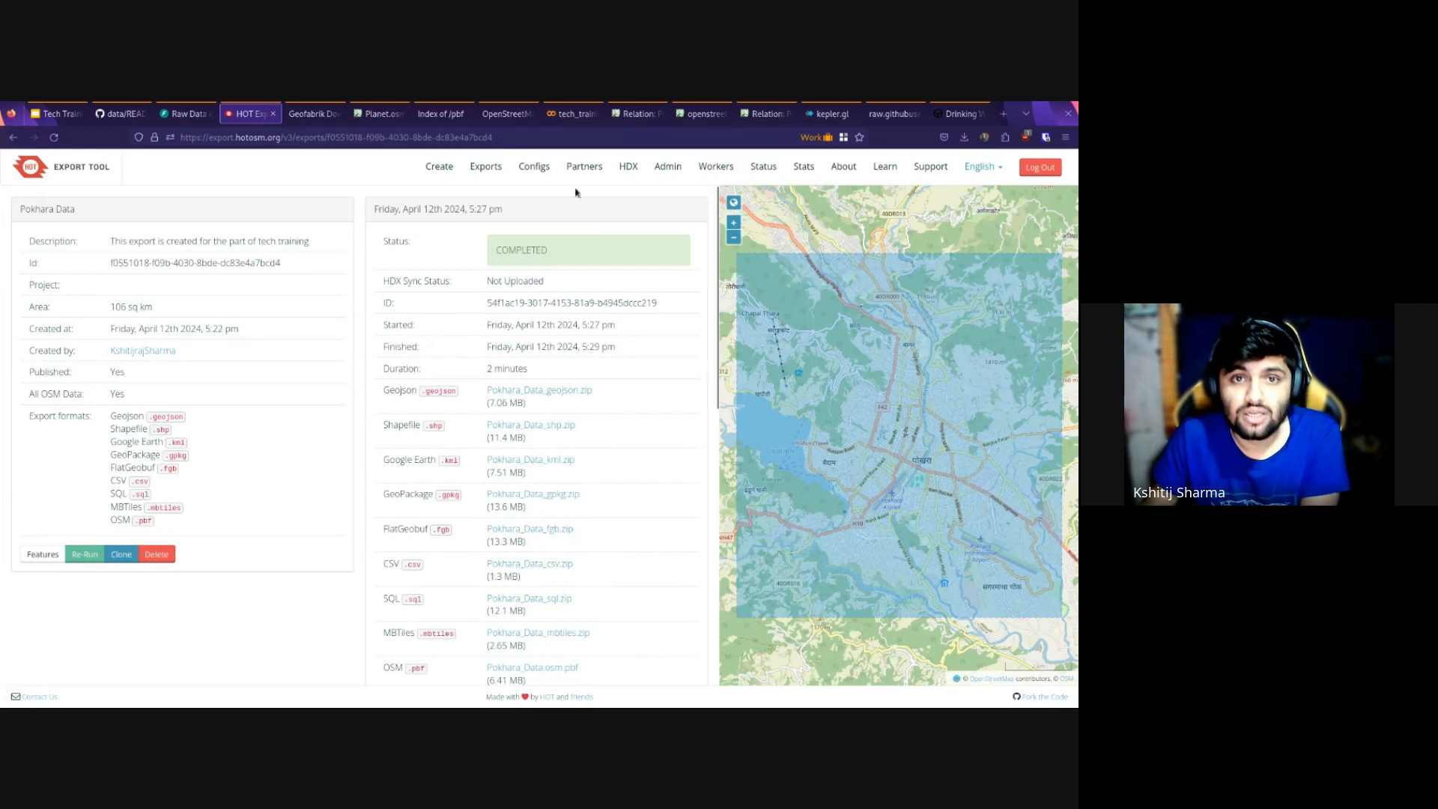
# Step: View the export options for the Drinking Water query in overpass turbo, then close them
pyautogui.click(956, 109)
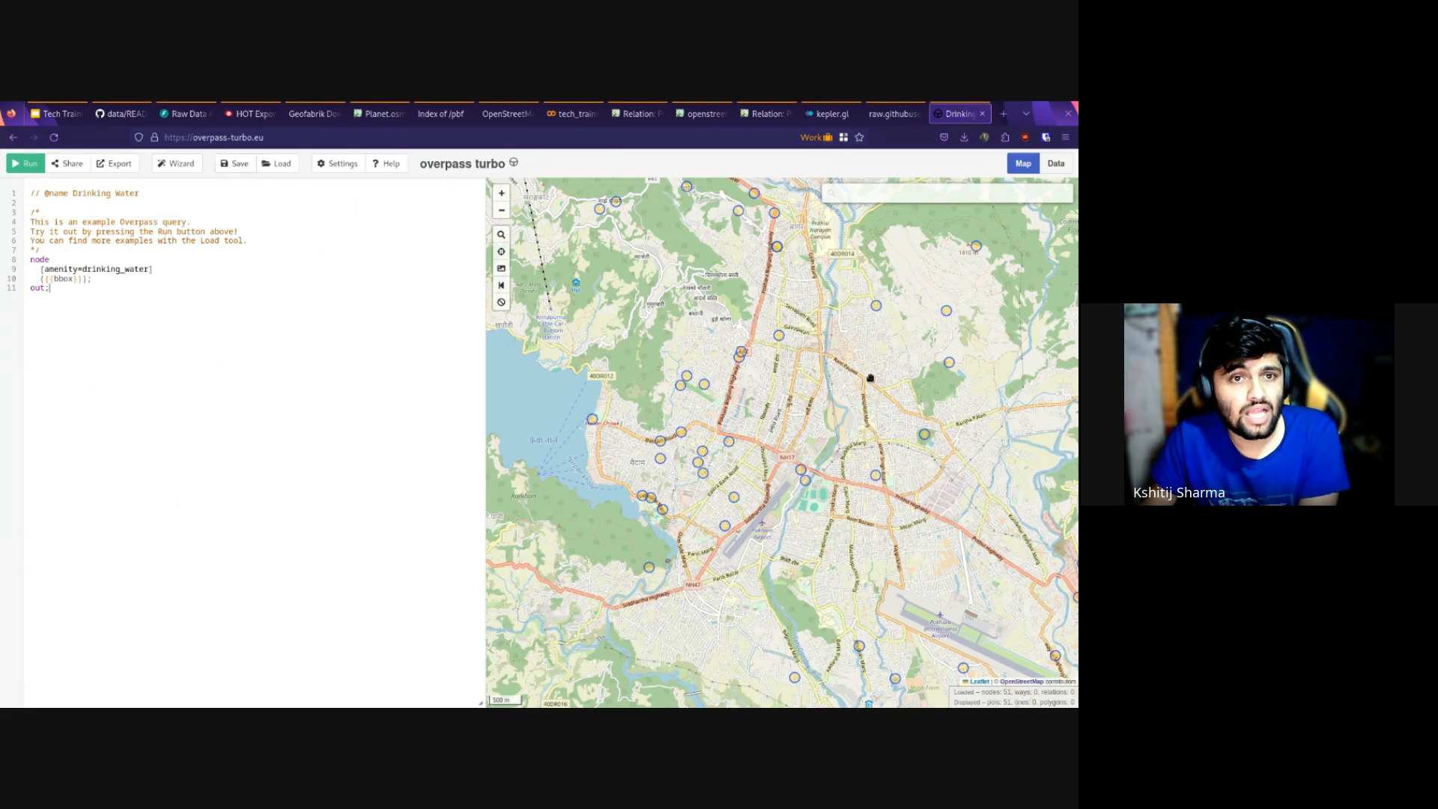
pyautogui.click(120, 165)
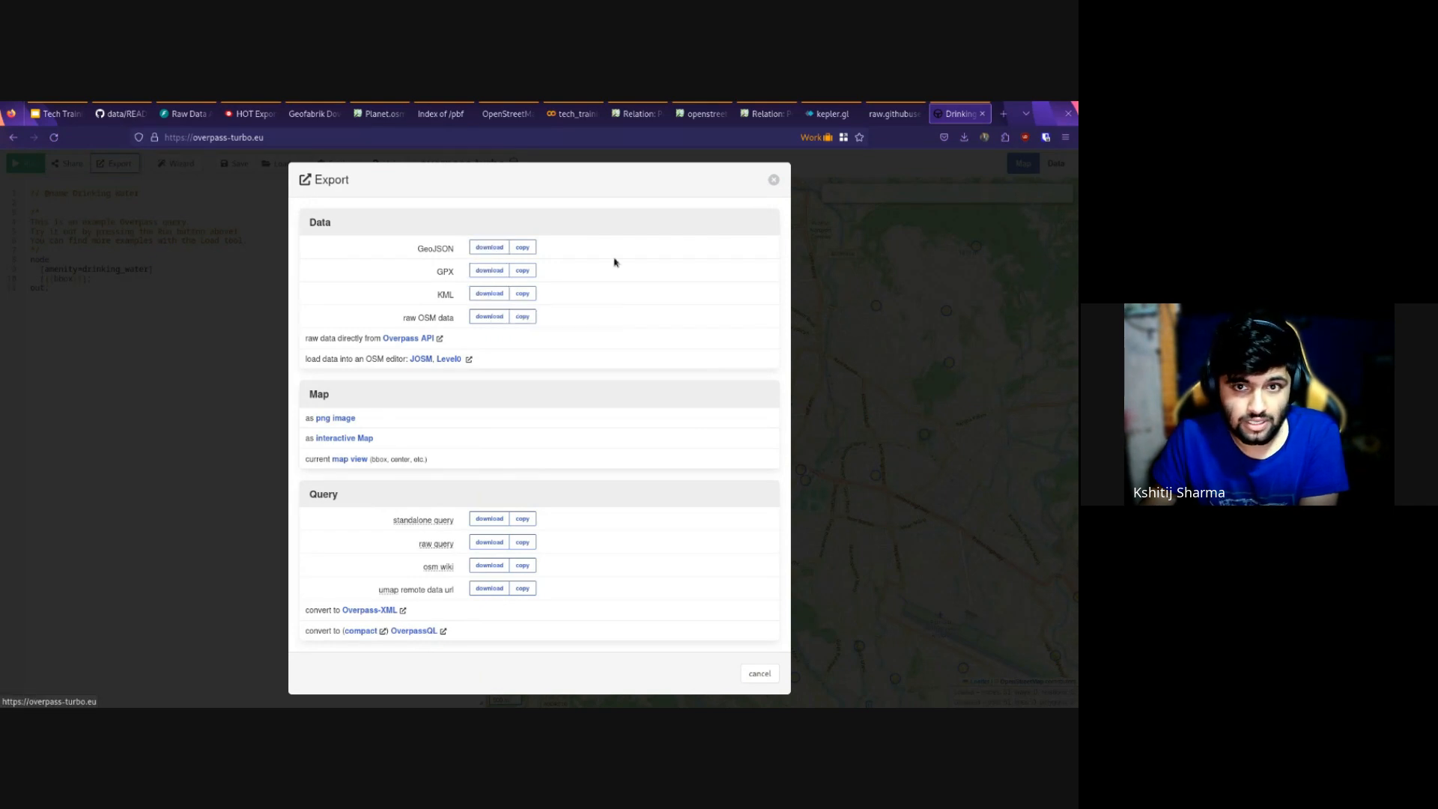
pyautogui.click(774, 180)
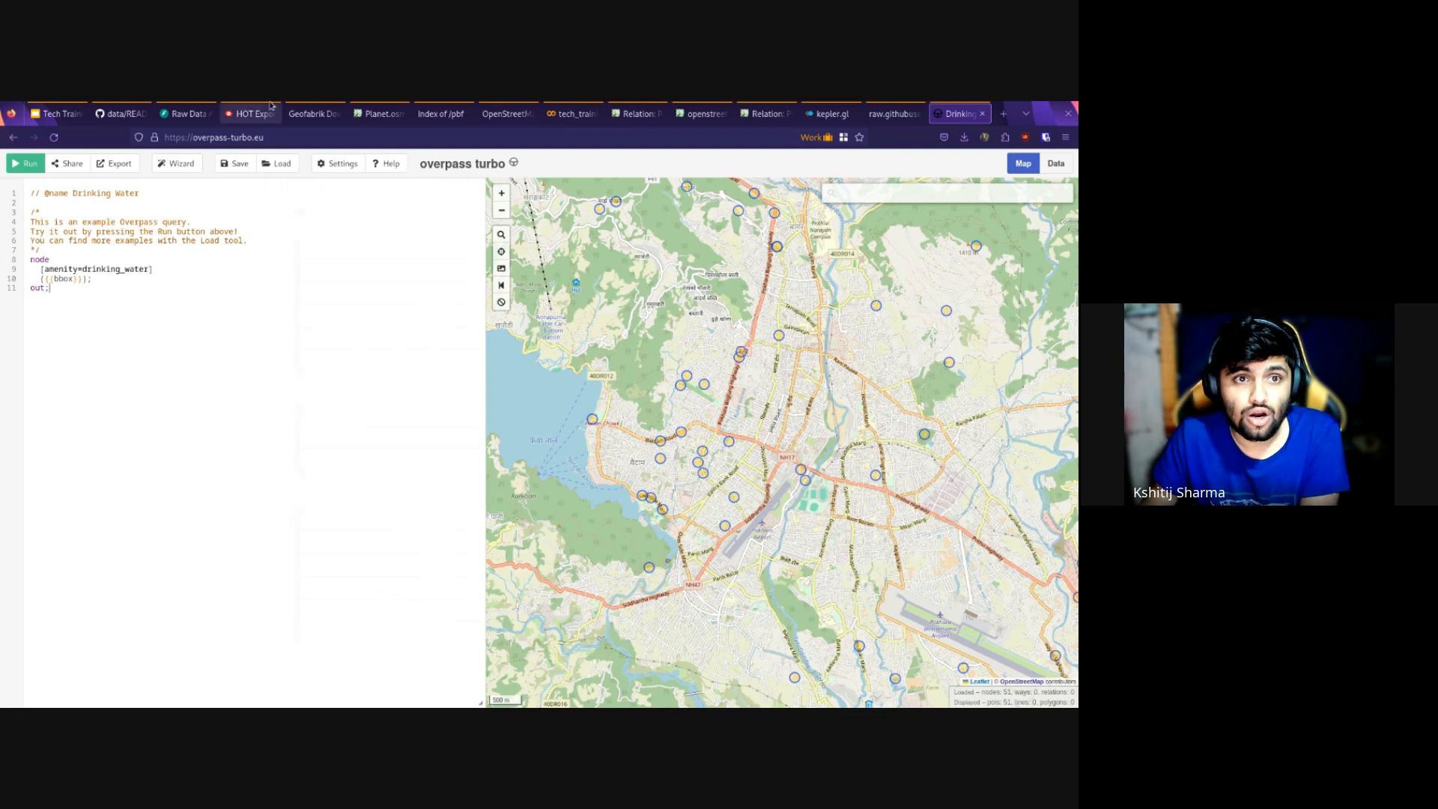
# Step: Check the Geofabrik download page for Nepal and return to the Overture Datasets slide
pyautogui.click(307, 113)
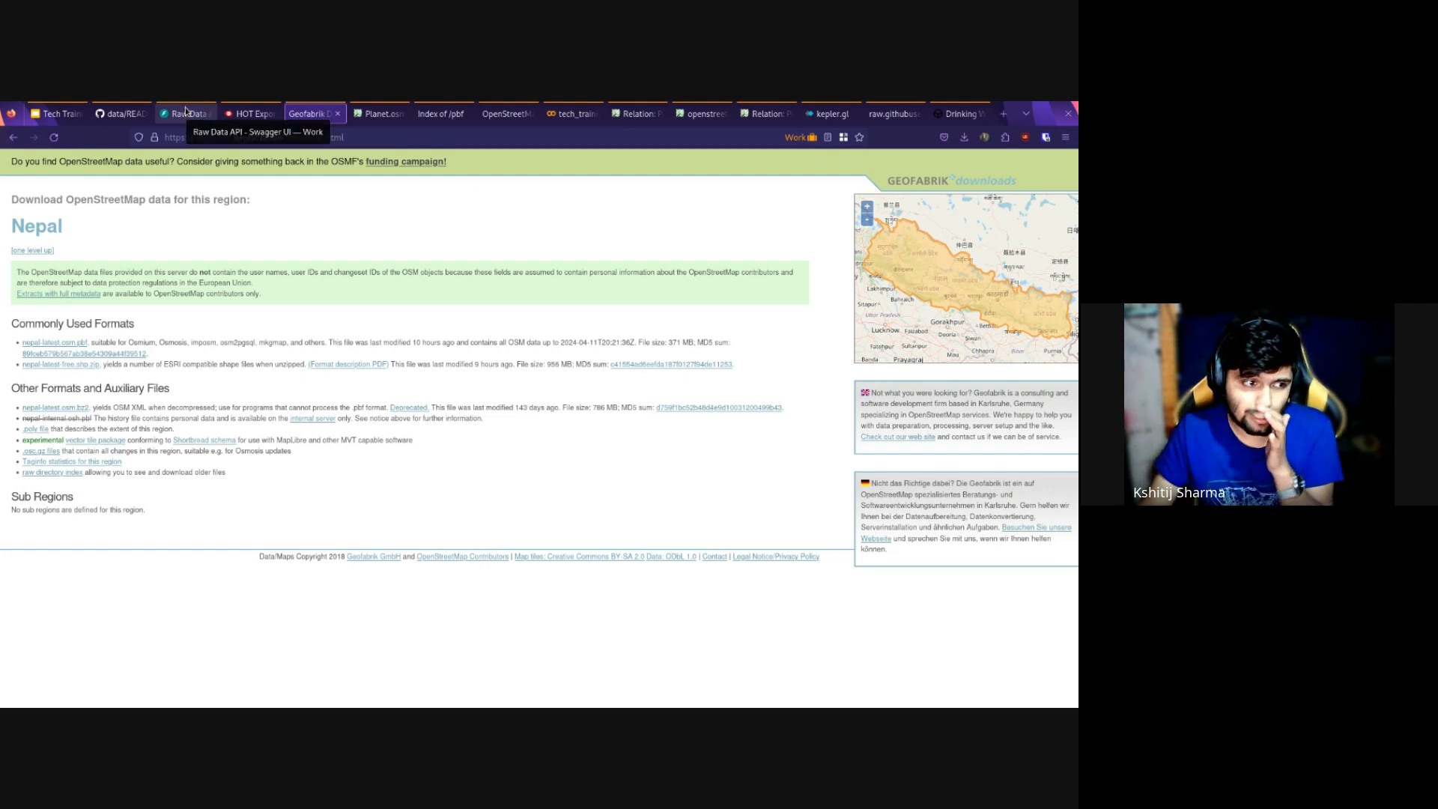
pyautogui.click(120, 113)
pyautogui.click(56, 114)
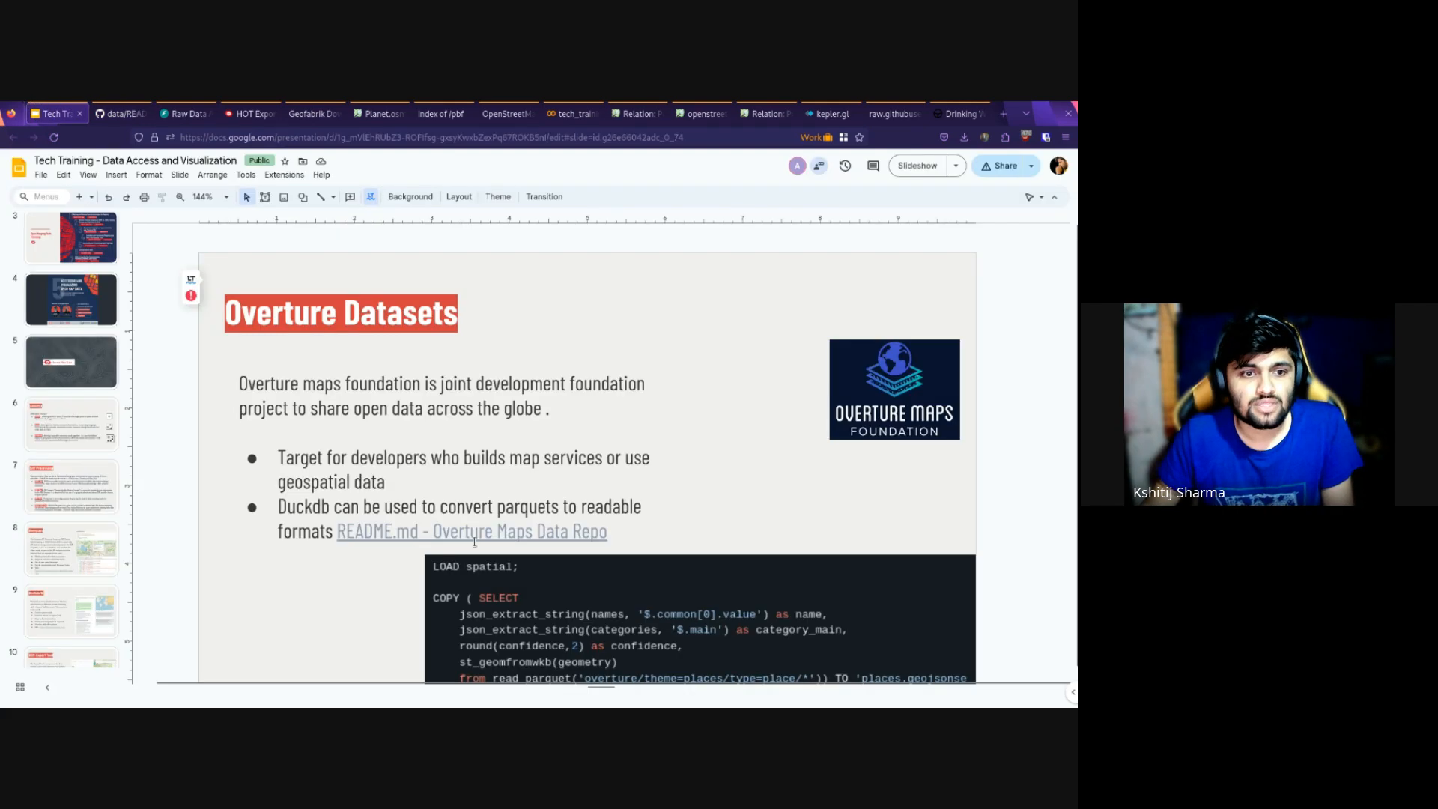
# Step: Switch to the terminal, clear its output and list the contents of the raw-data-api backend directory
pyautogui.press('super')
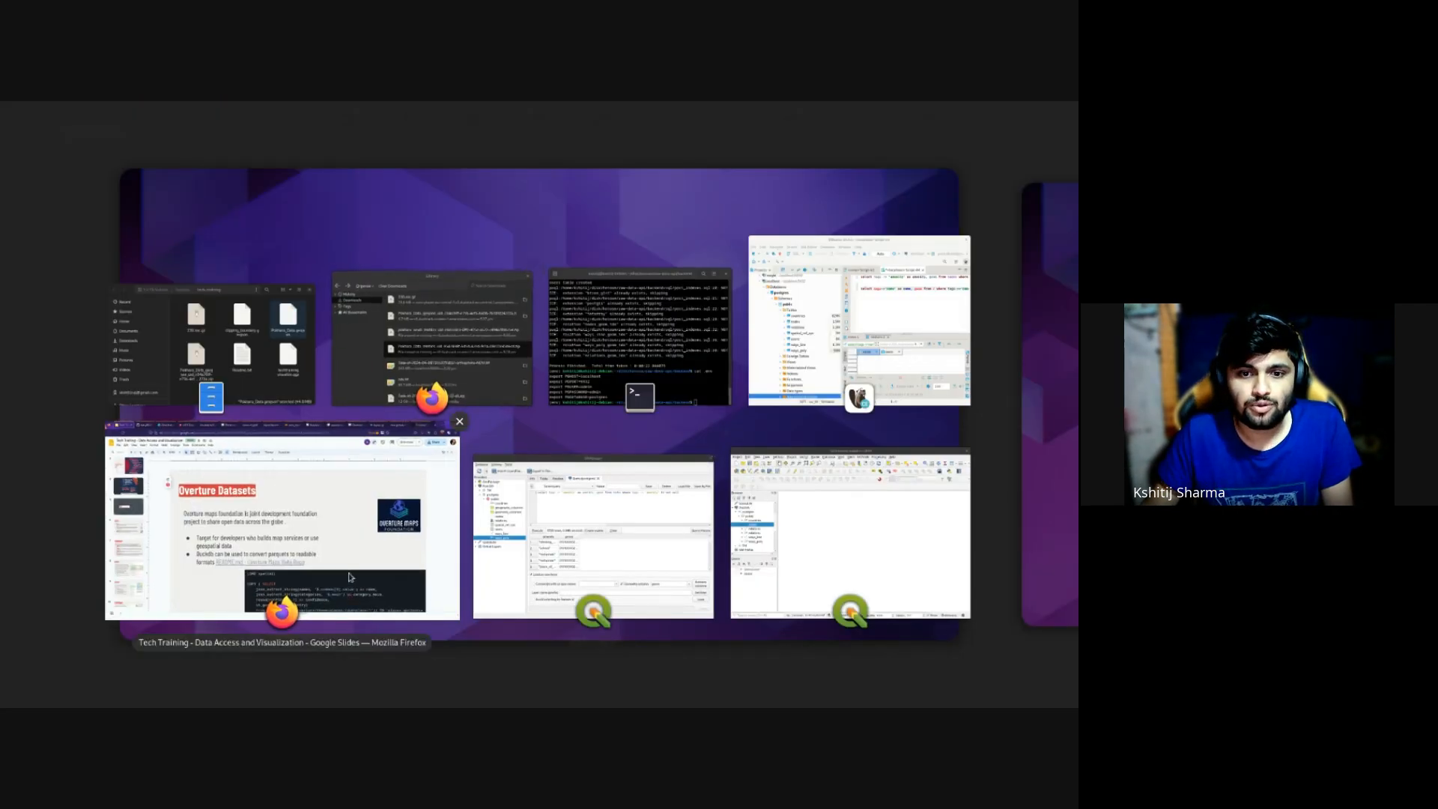
pyautogui.click(592, 360)
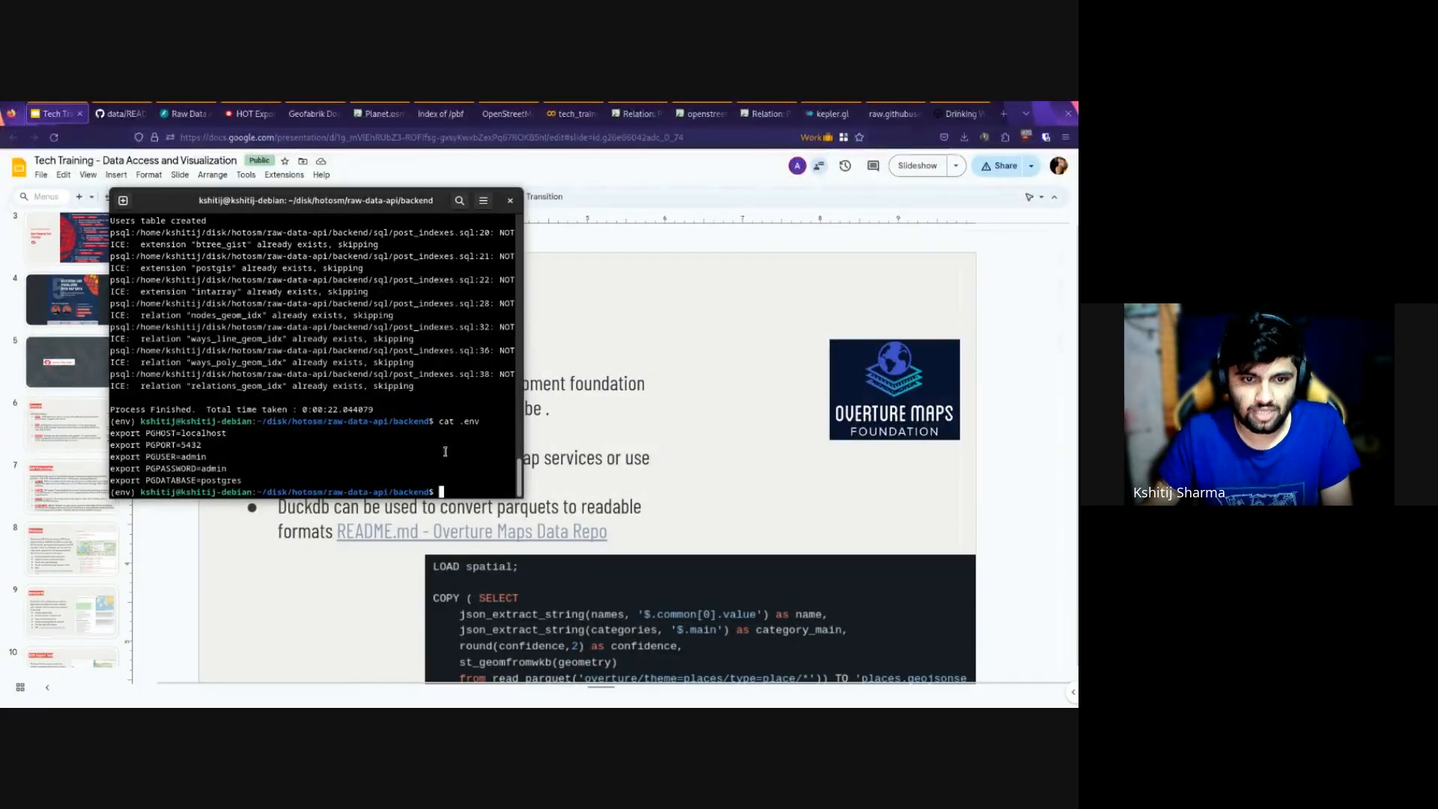
pyautogui.hotkey('ctrl', 'l')
pyautogui.write('ls')
pyautogui.press('Return')
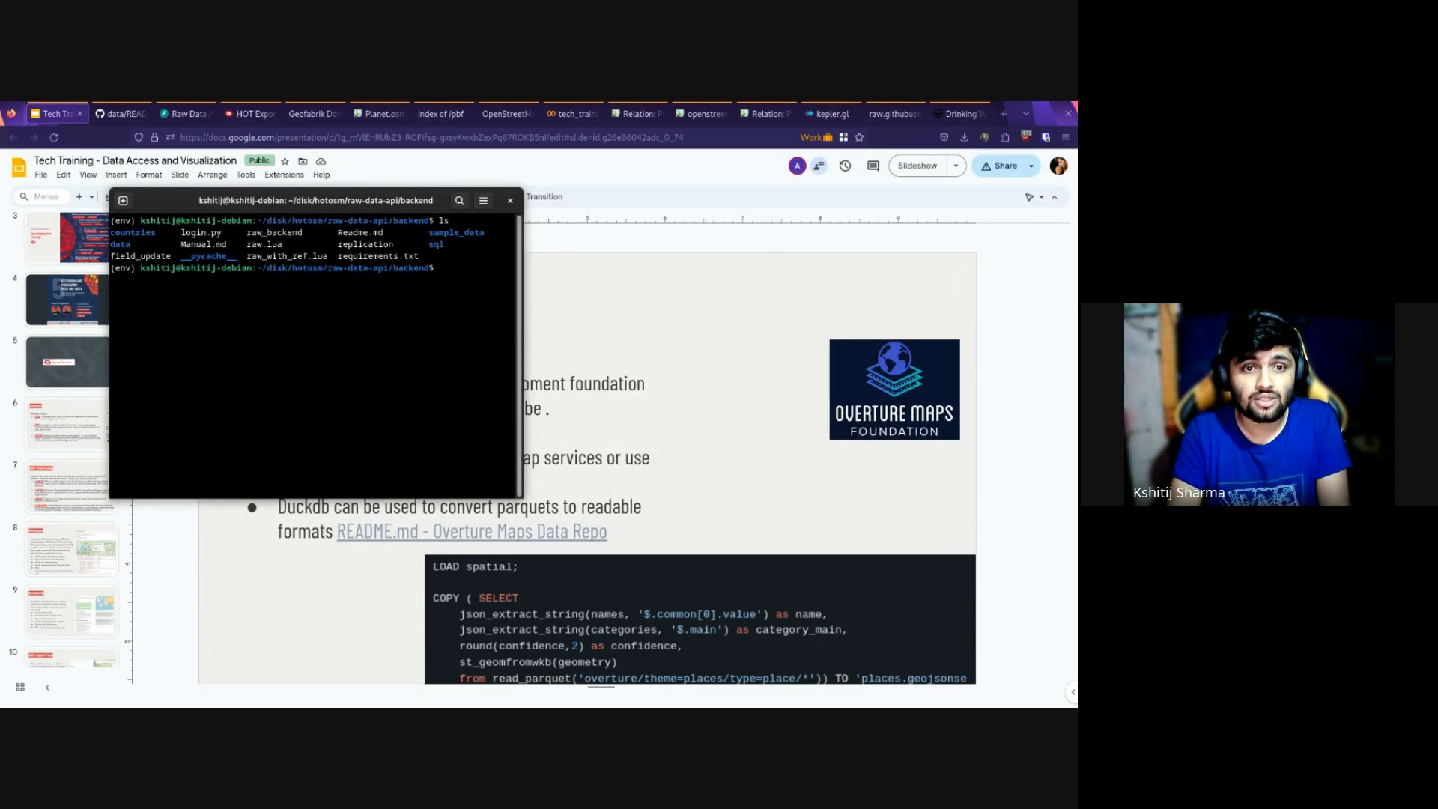
pyautogui.write('ls')
pyautogui.press('Return')
pyautogui.write('cd data')
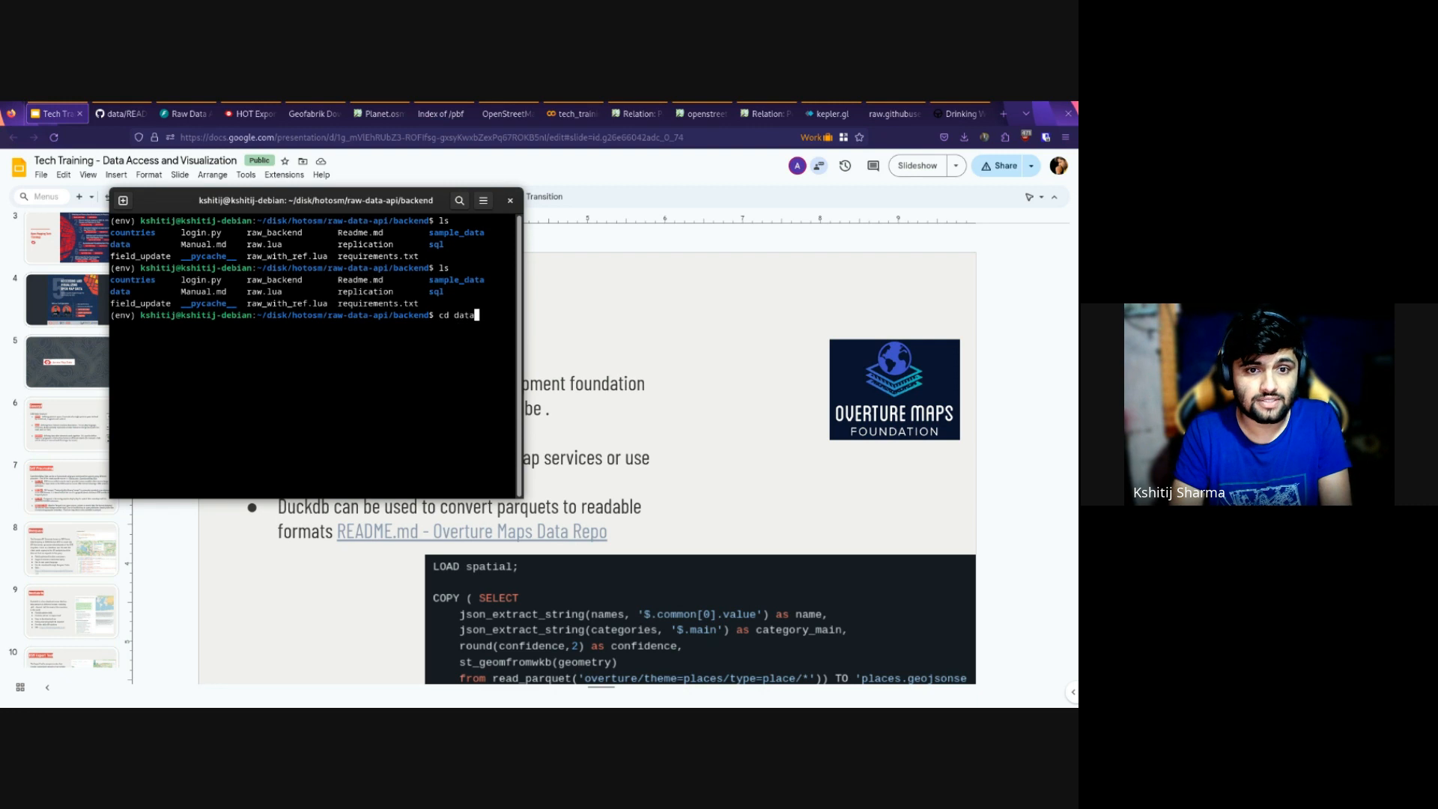
pyautogui.hotkey('ctrl', 'c')
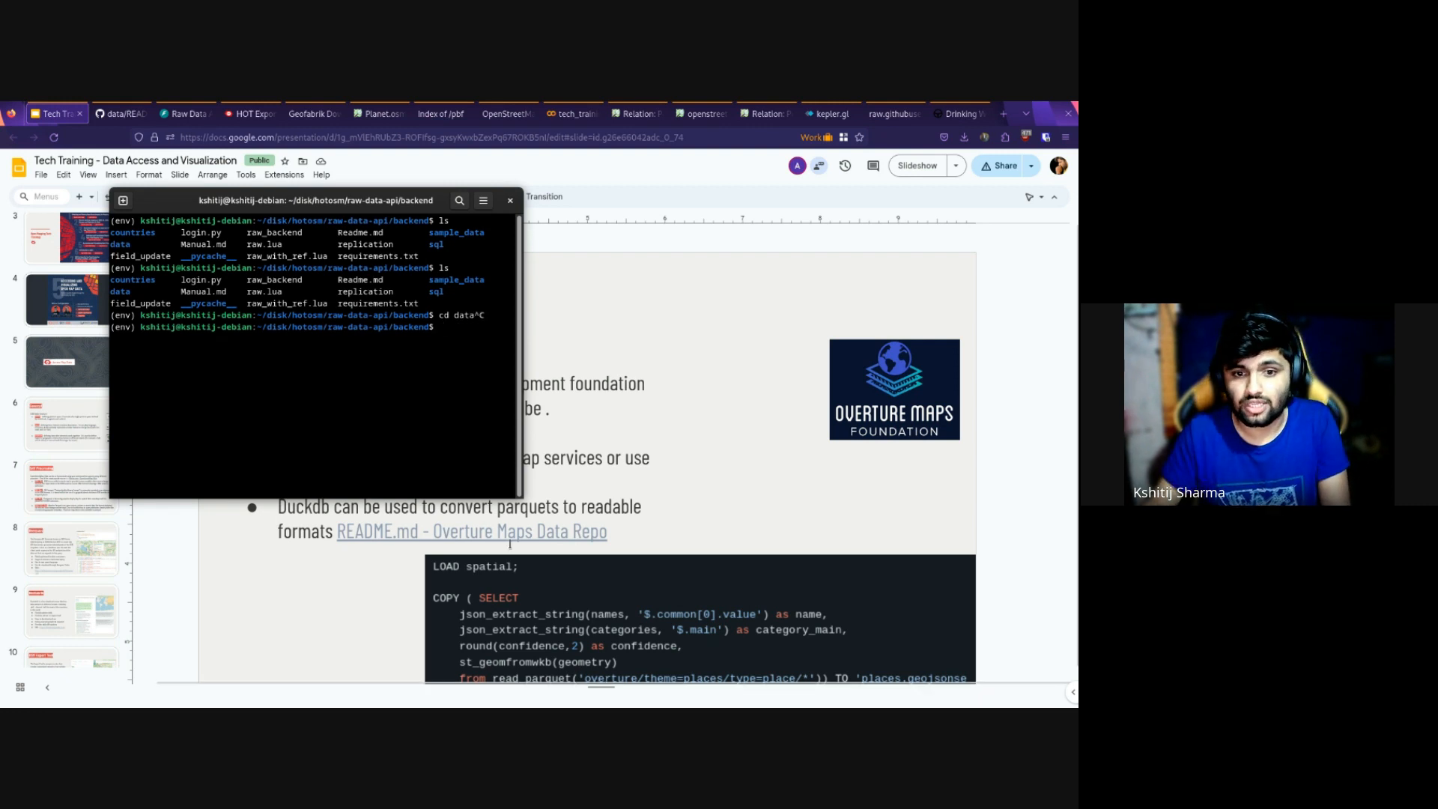
# Step: Maximize the terminal window and enlarge its text for readability
pyautogui.moveTo(519, 499); pyautogui.dragTo(1016, 627)
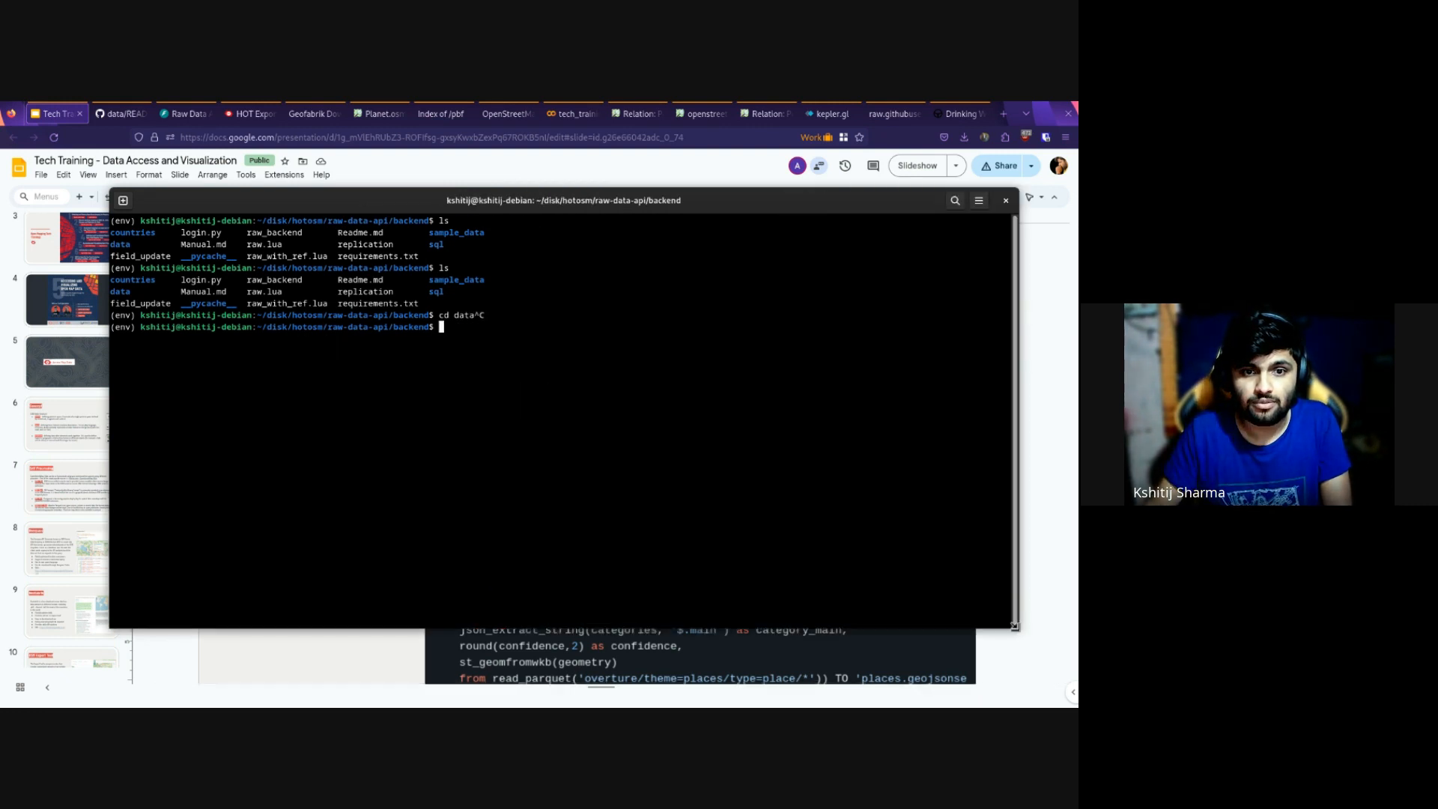
pyautogui.hotkey('ctrl', '+')
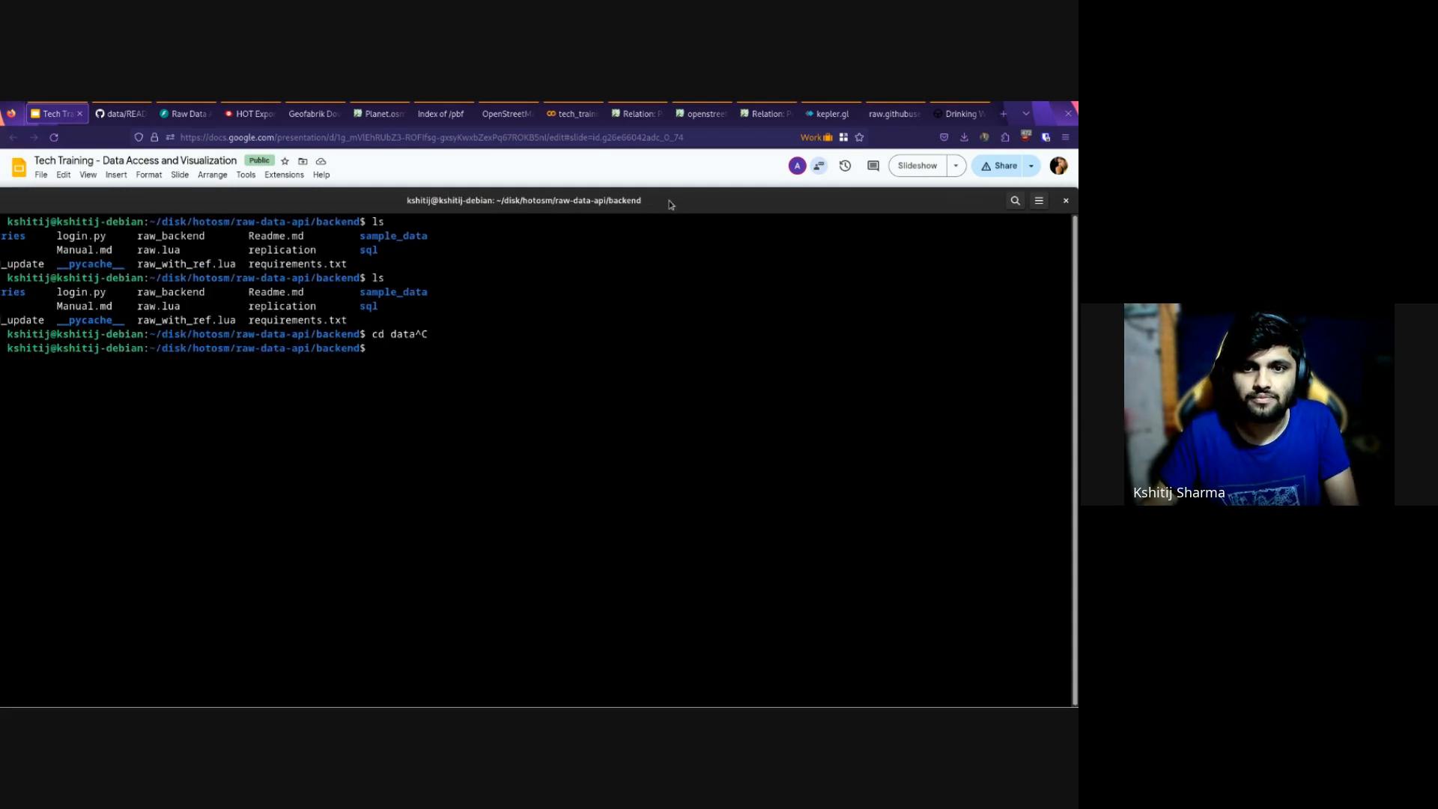
pyautogui.press('super+Up')
pyautogui.hotkey('ctrl', '+')
pyautogui.hotkey('ctrl', '+')
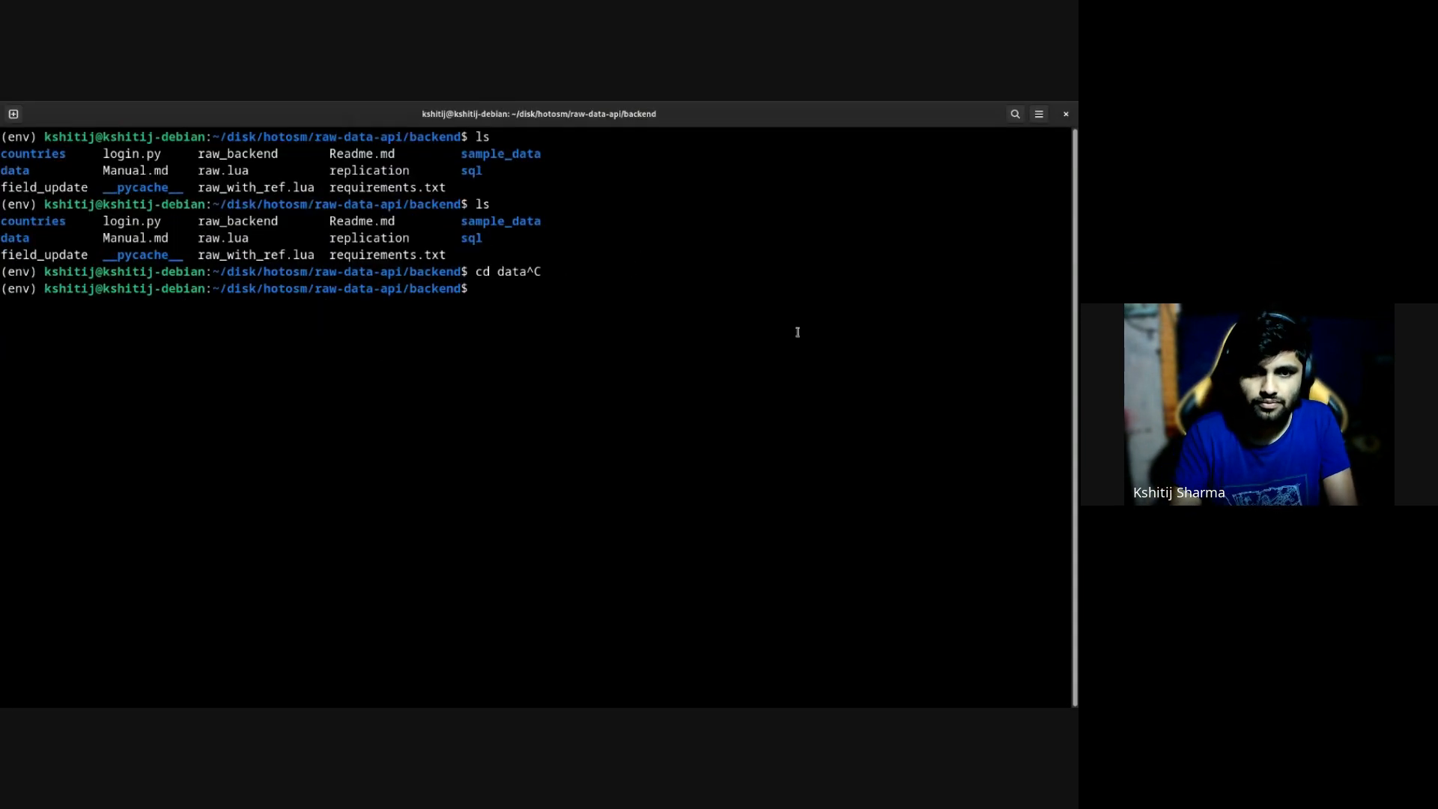
# Step: List the backend directory, change into its data folder and list the files there
pyautogui.write('ls')
pyautogui.press('Return')
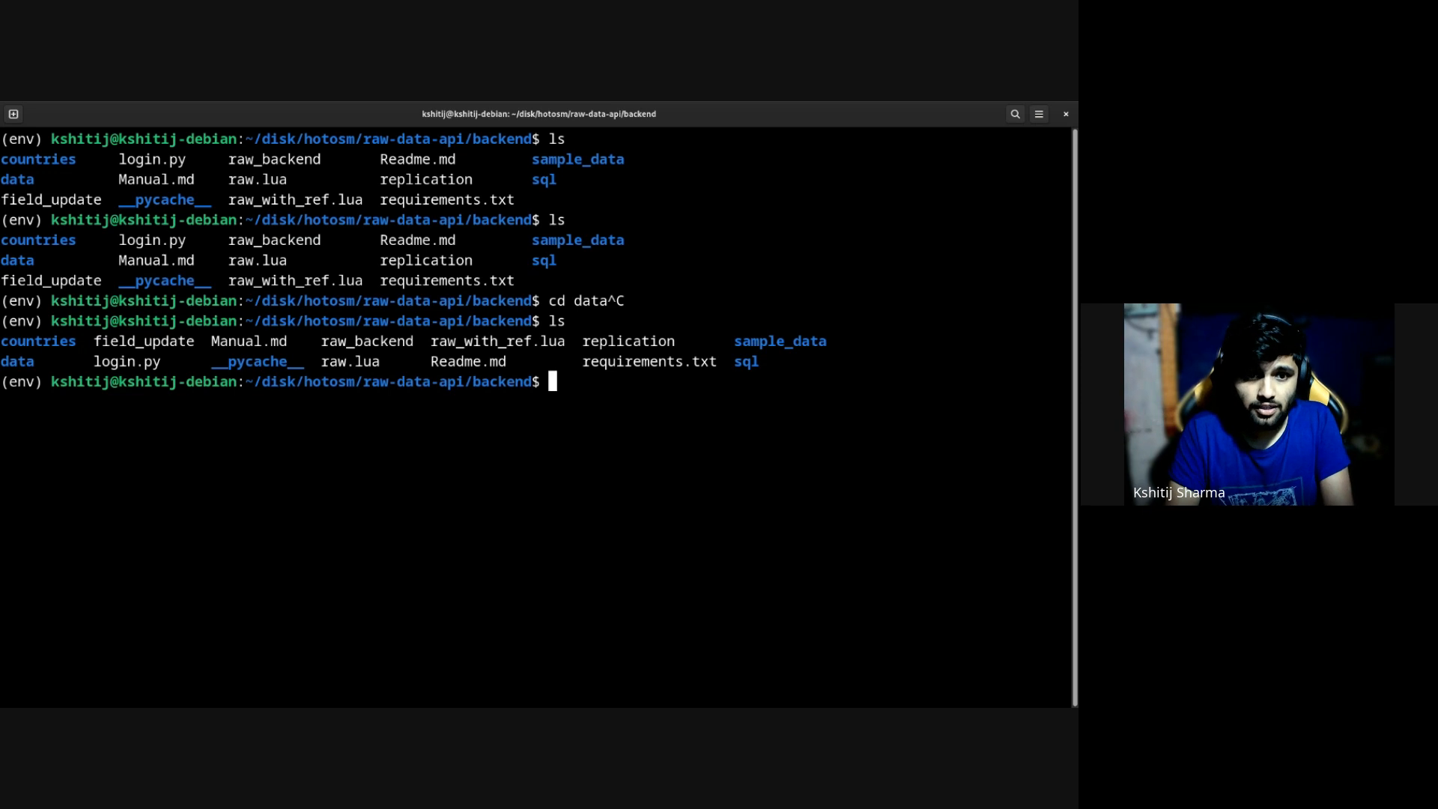
pyautogui.write('cd data')
pyautogui.press('Return')
pyautogui.write('ls')
pyautogui.press('Return')
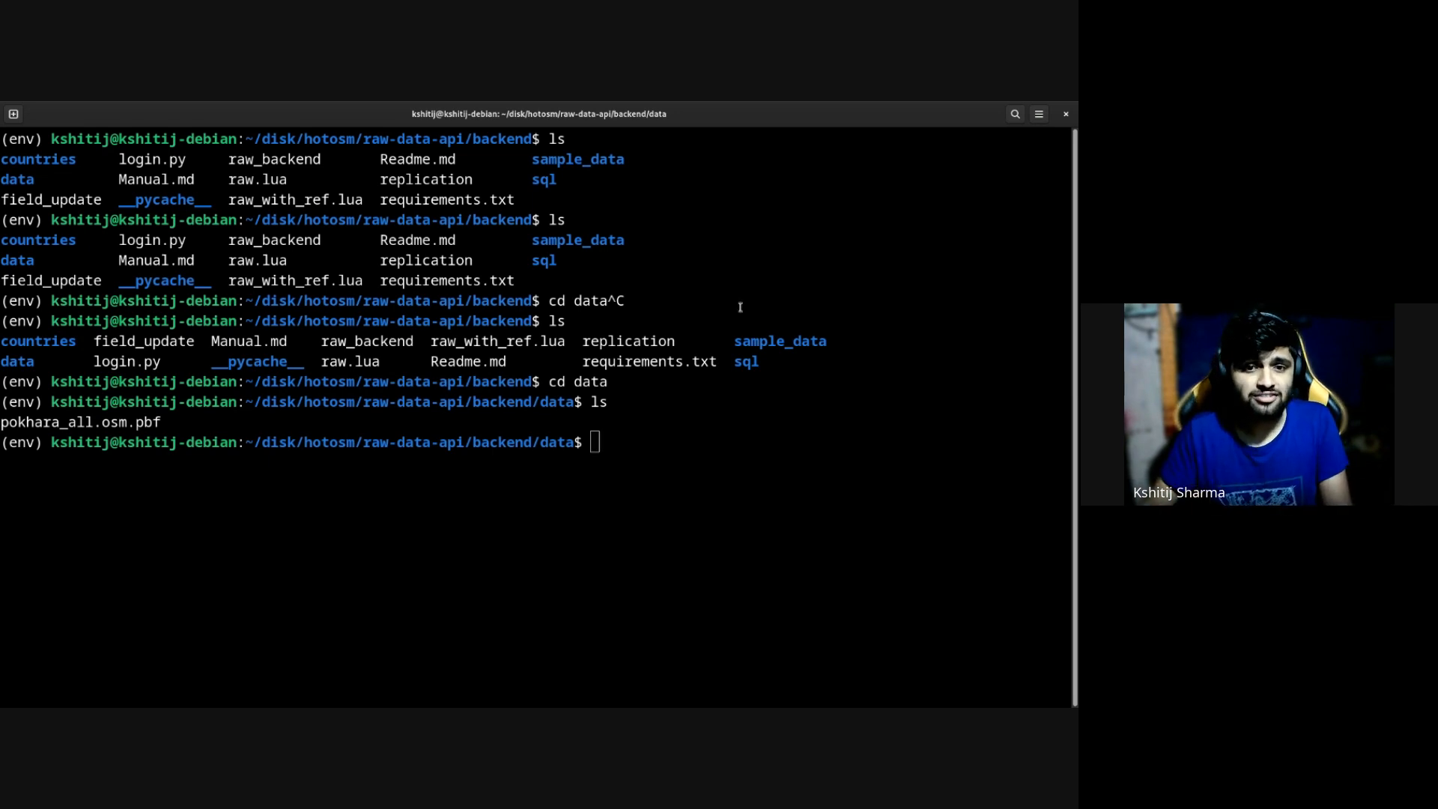
# Step: Switch to the HOT Export Tool in the browser and locate the Pokhara_Data.osm.pbf download of the Pokhara Data export
pyautogui.press('super')
pyautogui.click(621, 307)
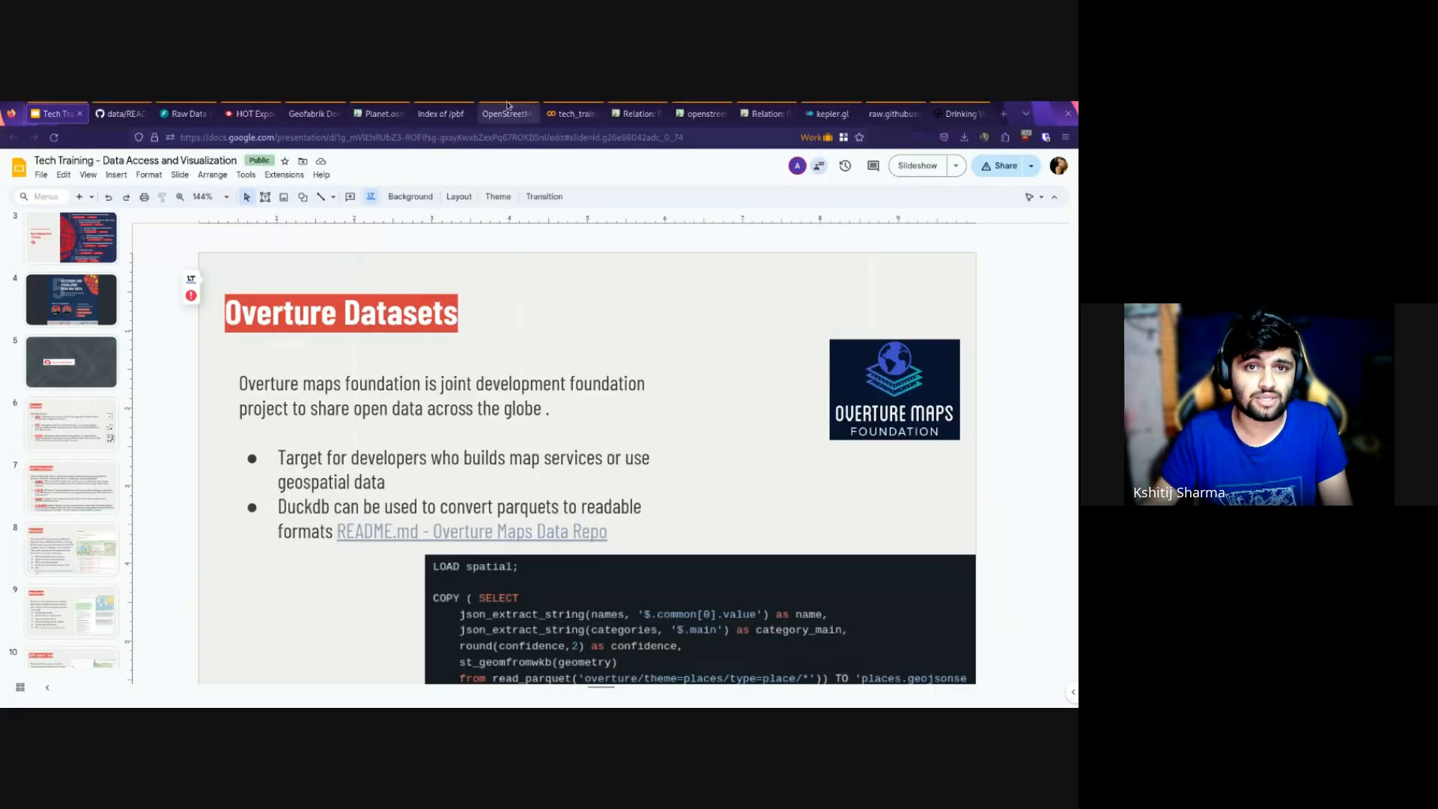
pyautogui.click(247, 113)
pyautogui.scroll(-3, 442, 539)
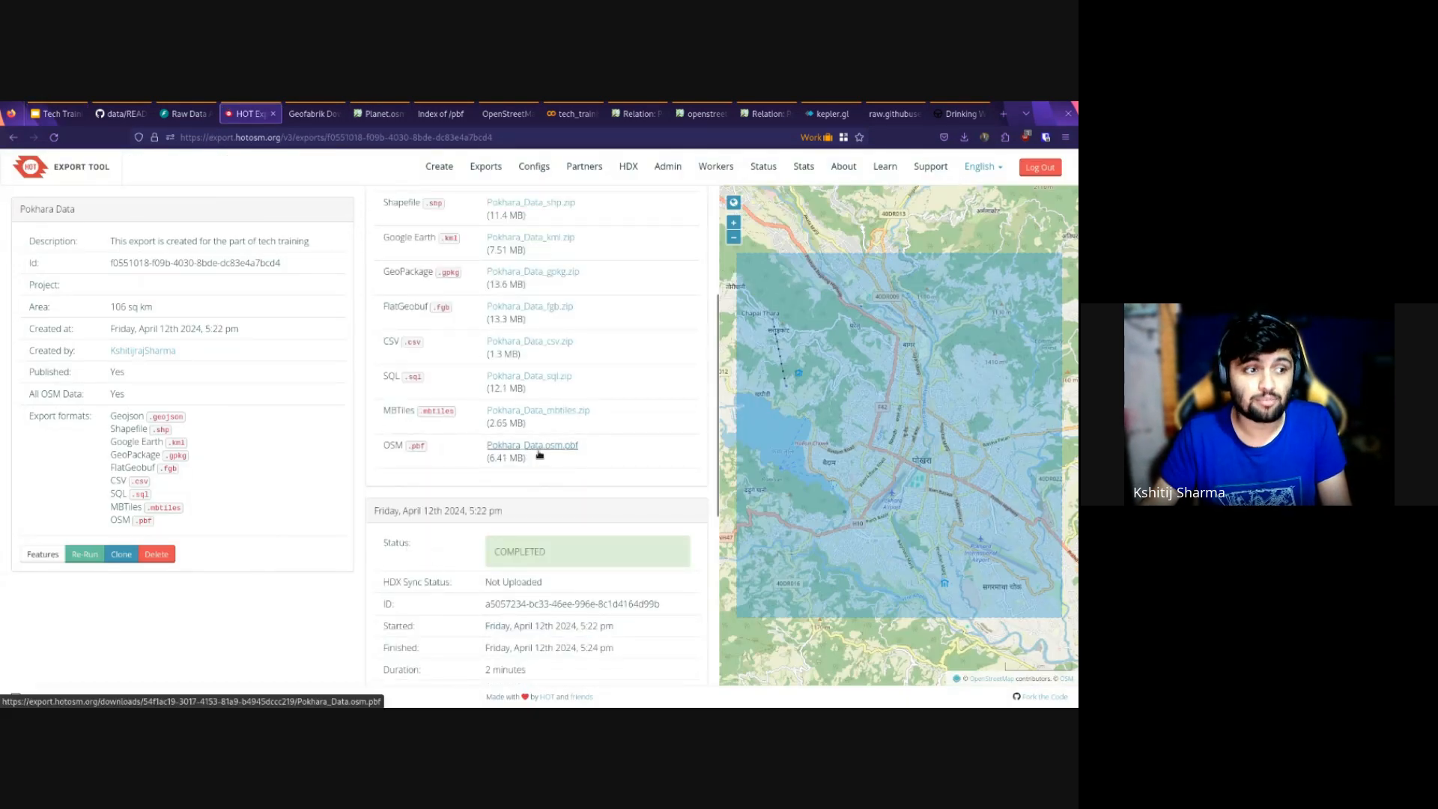
pyautogui.scroll(3, 558, 473)
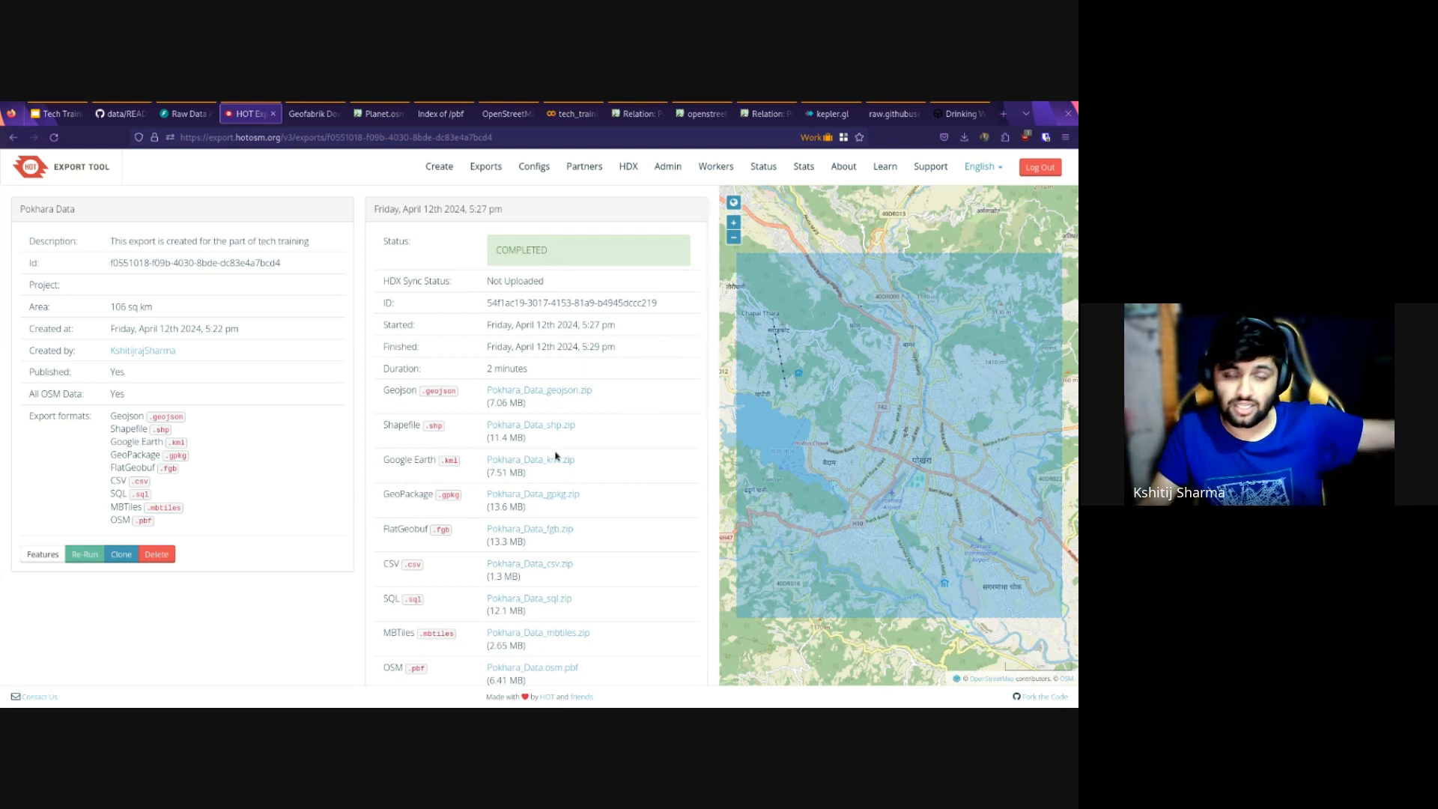
# Step: Switch back to the terminal, move up from the data folder to the backend directory and list its contents
pyautogui.press('super')
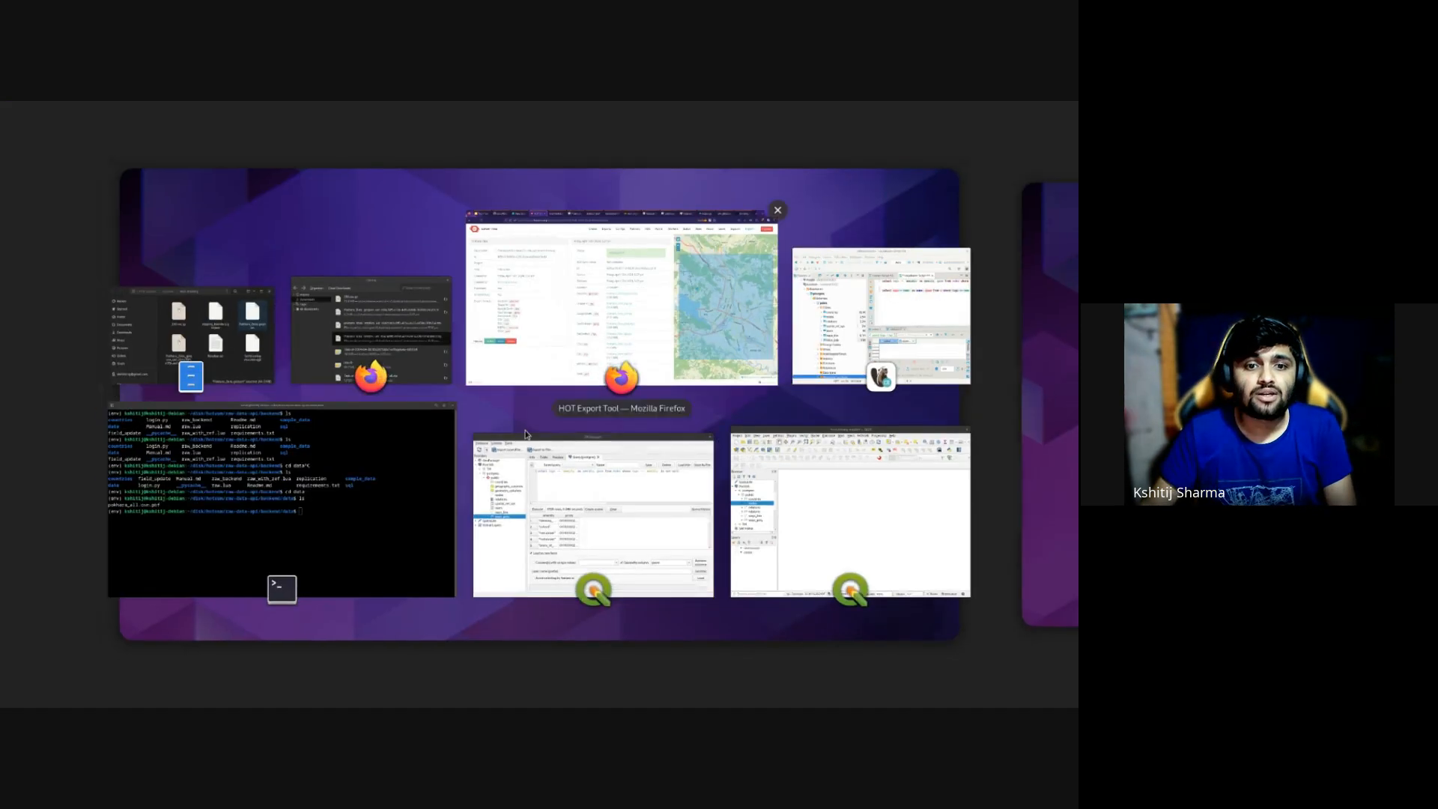
pyautogui.click(477, 471)
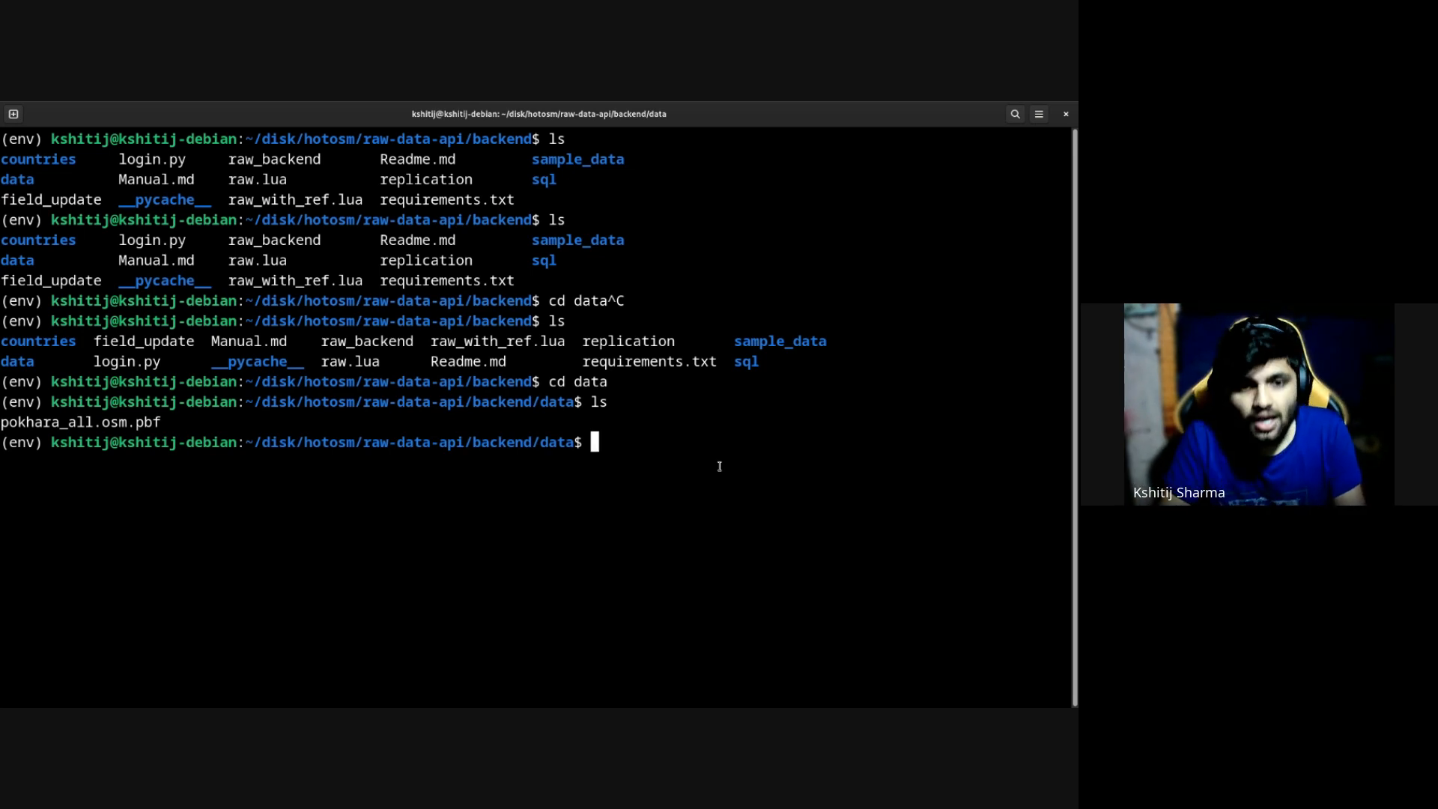
pyautogui.write('cd ..')
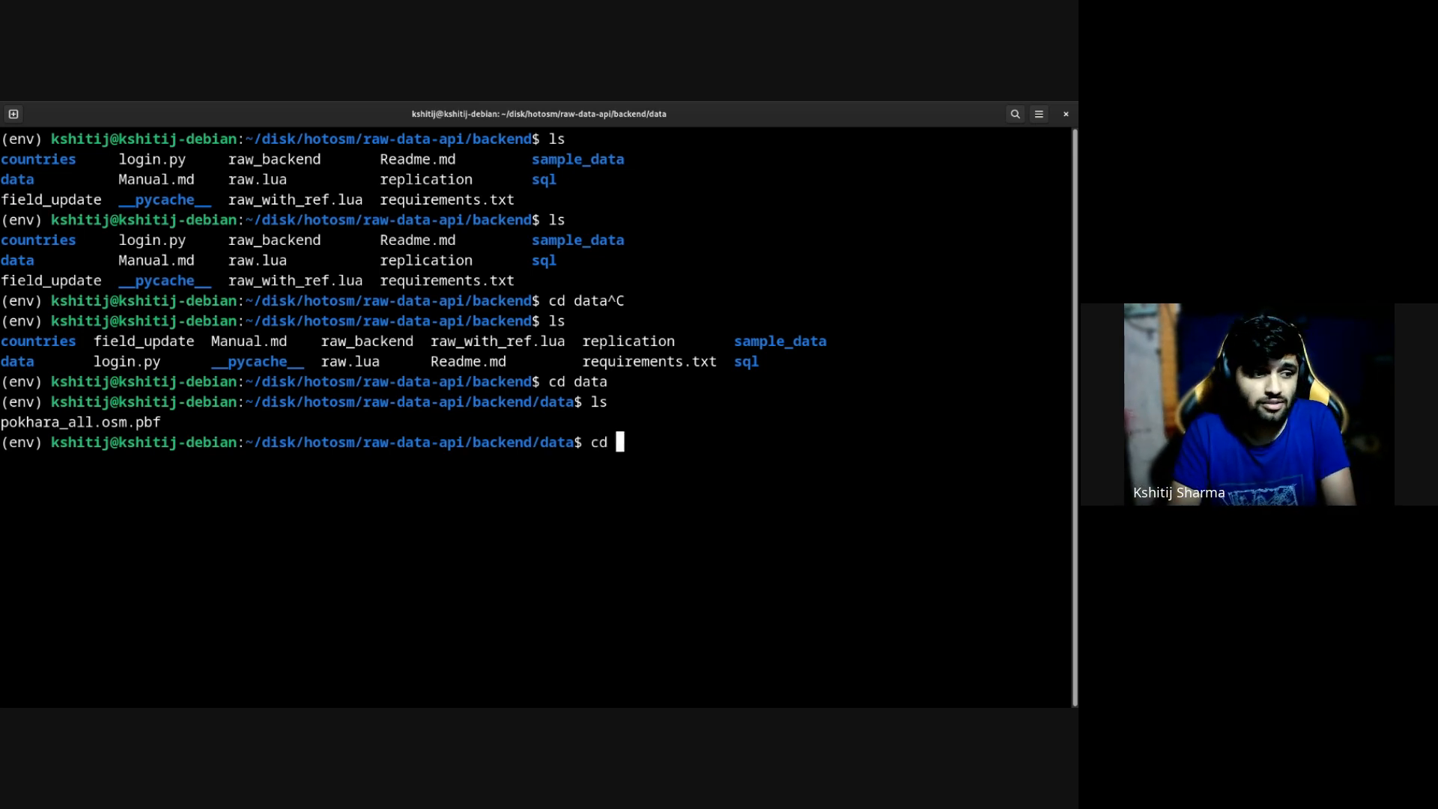
pyautogui.press('Return')
pyautogui.write('ls')
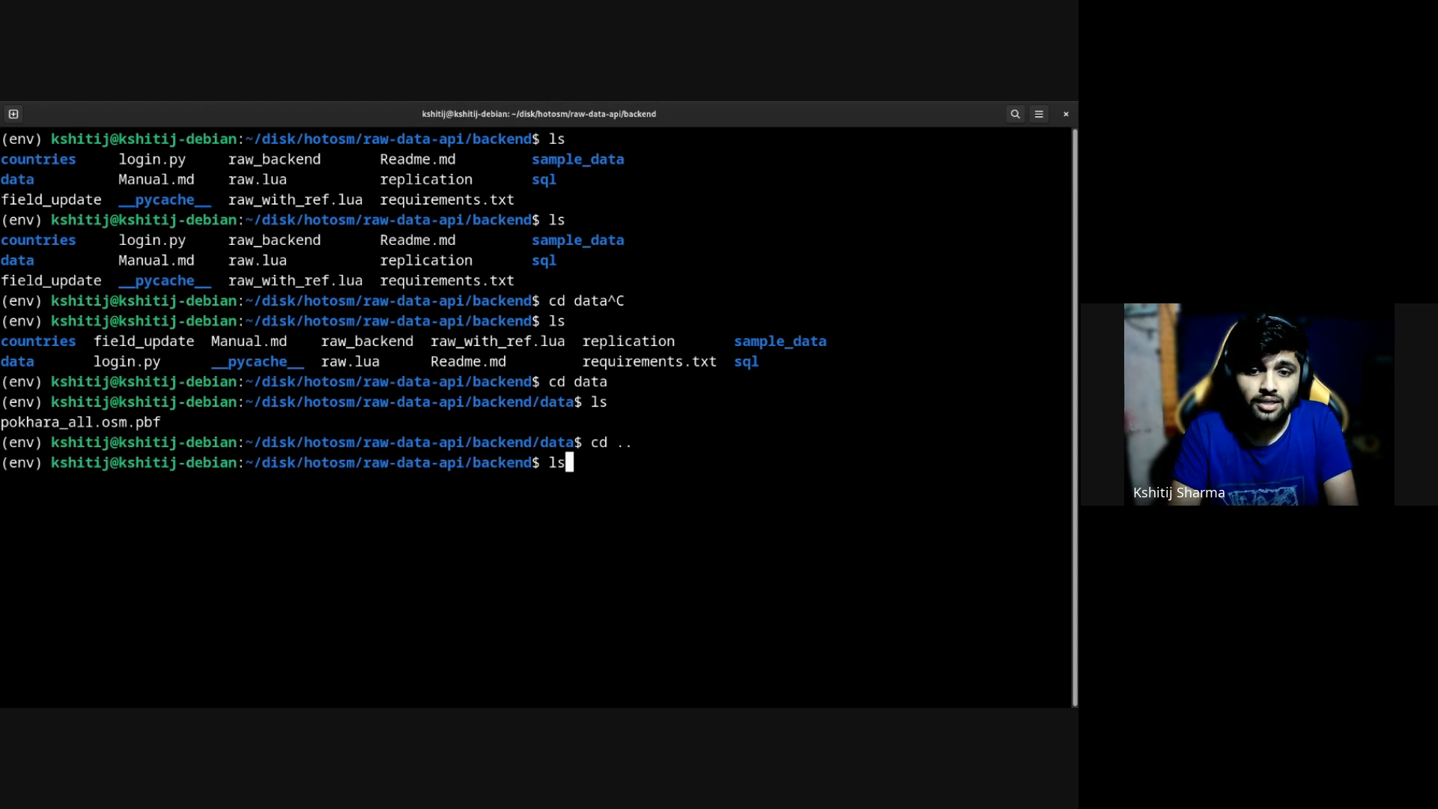
pyautogui.press('Return')
# Step: Enter the command python raw_backend --insert at the backend prompt without running it
pyautogui.write('pyt')
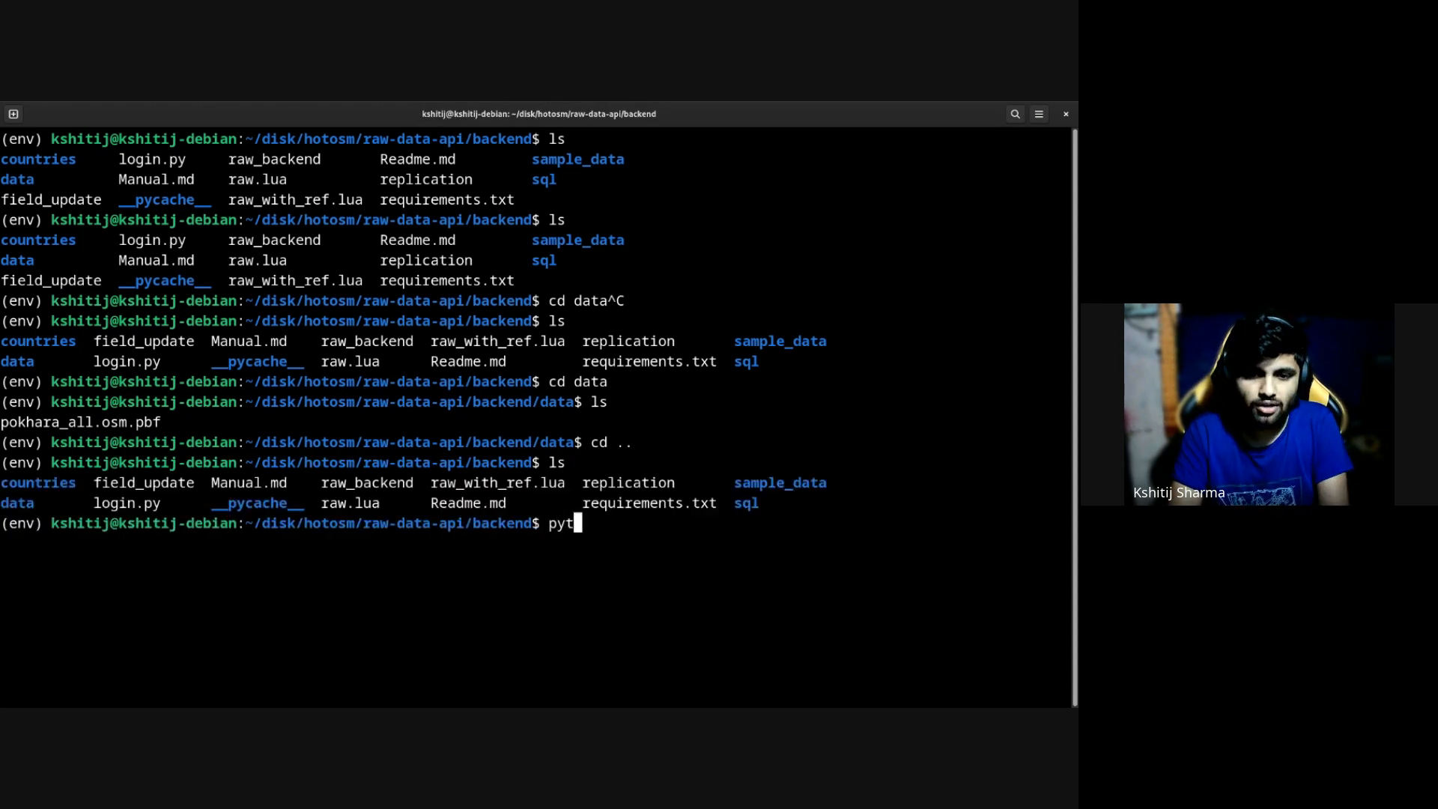
pyautogui.write('hon raw_ba')
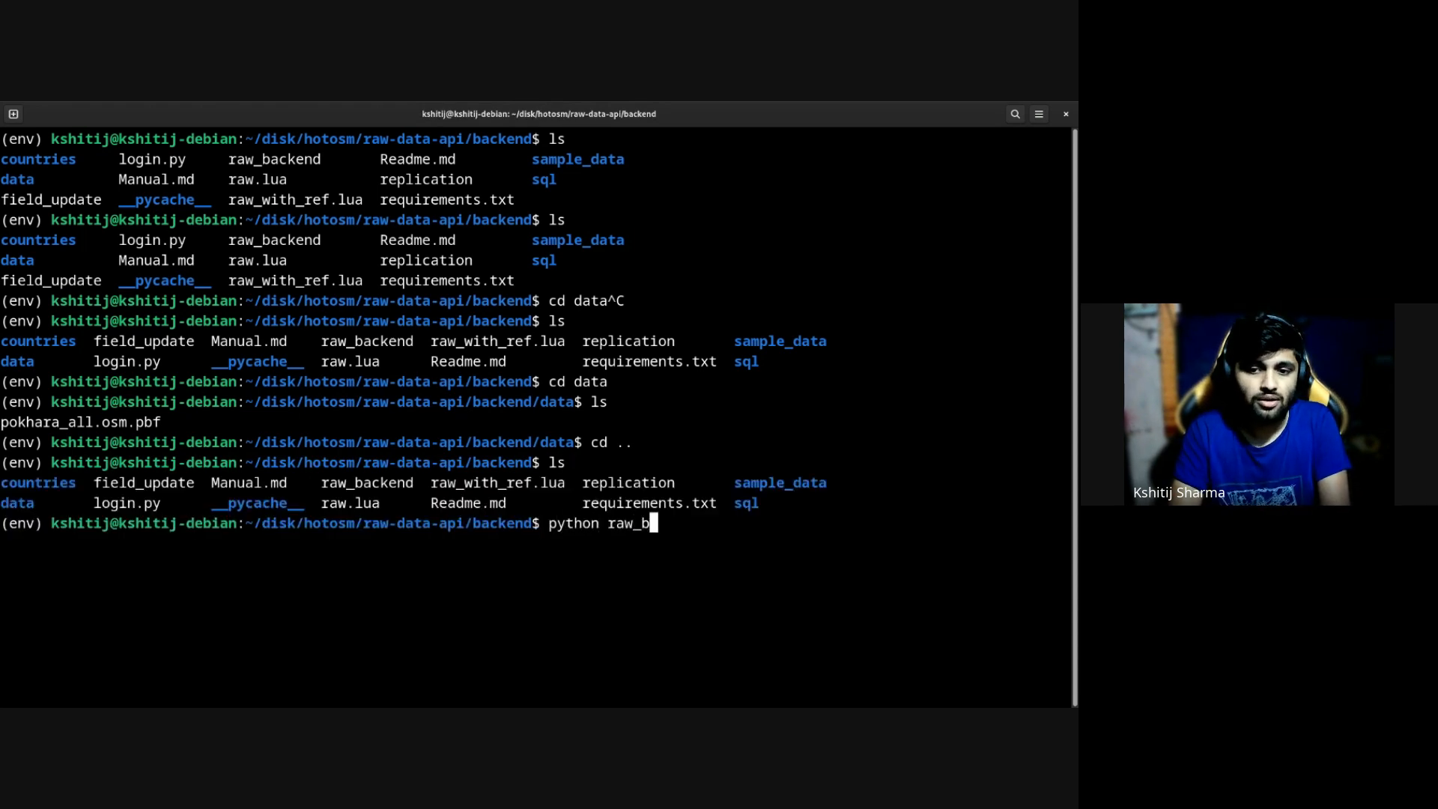
pyautogui.press('Tab')
pyautogui.write('--i')
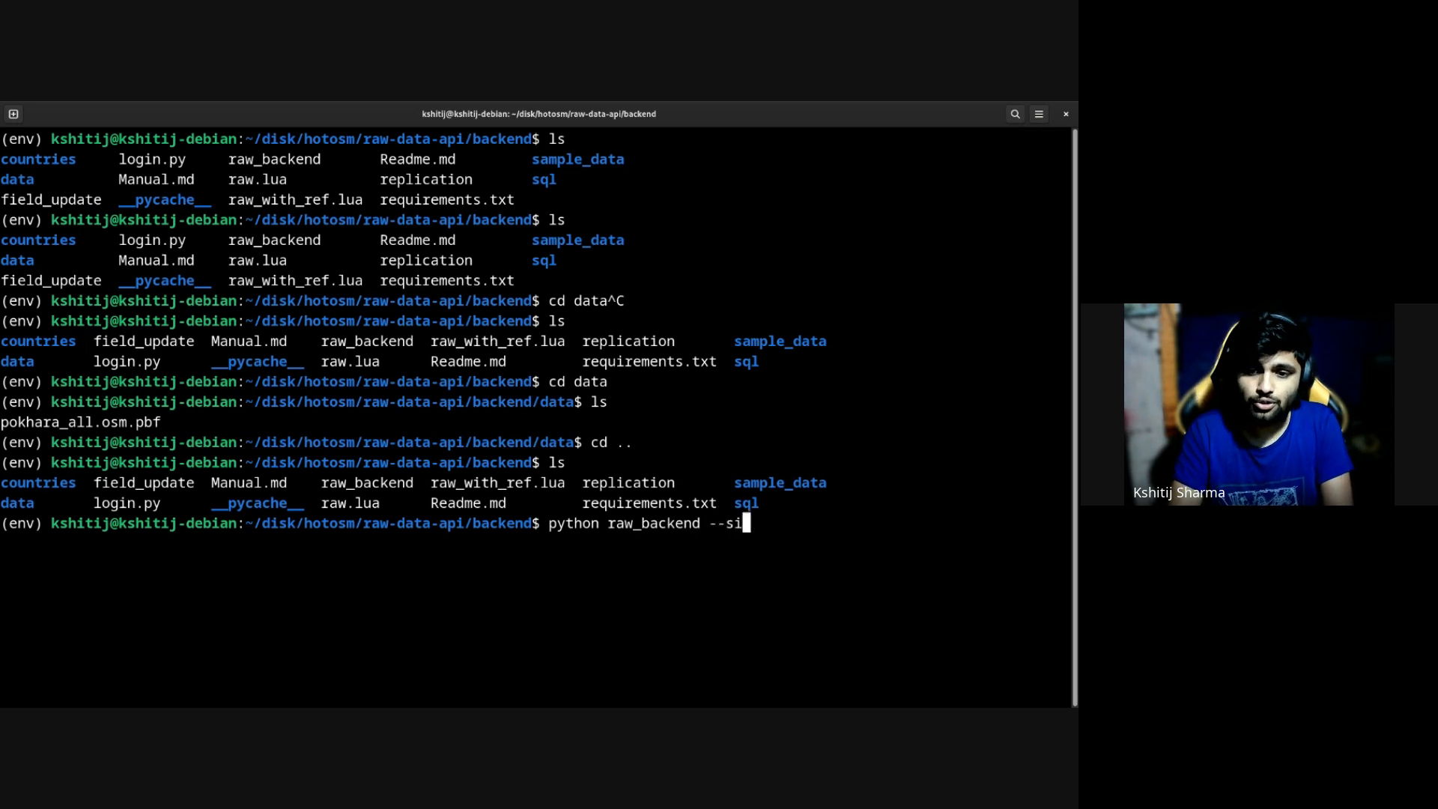
pyautogui.write('mser')
pyautogui.press('BackSpace')
pyautogui.press('BackSpace')
pyautogui.press('BackSpace')
pyautogui.press('BackSpace')
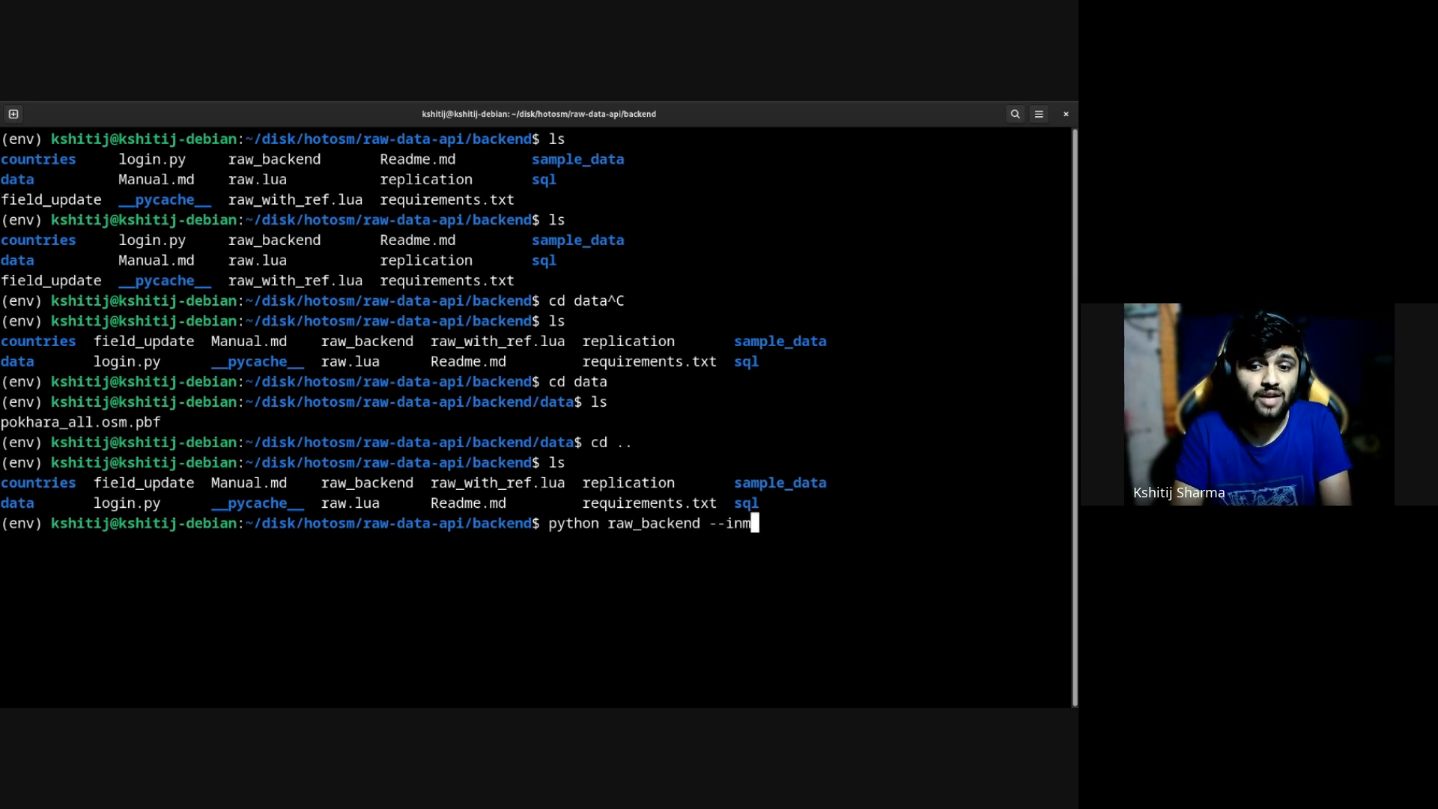
pyautogui.write('nsert')
# Step: Switch to the browser, search for osm2pgsql in a new tab and open the project's home page
pyautogui.press('super')
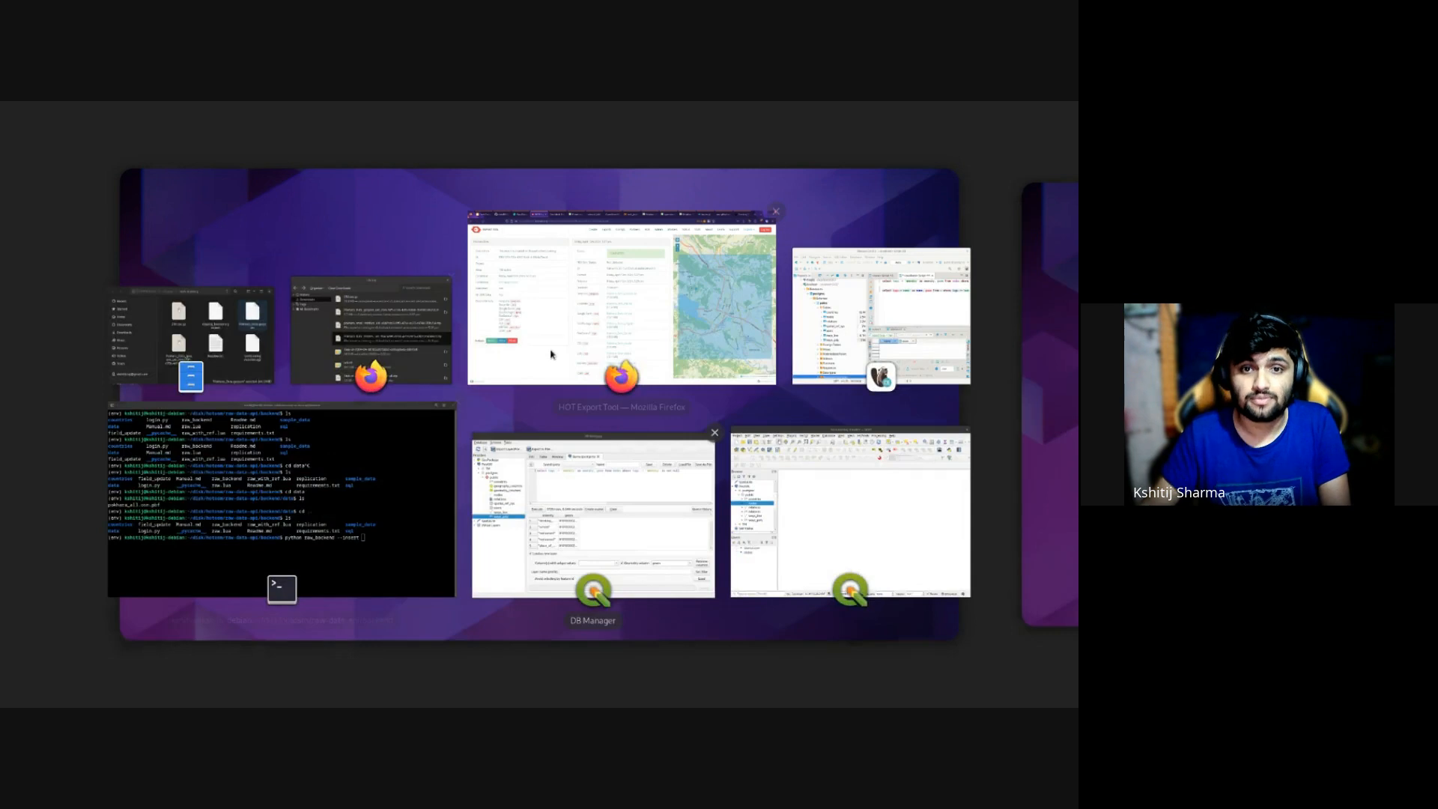
pyautogui.click(550, 354)
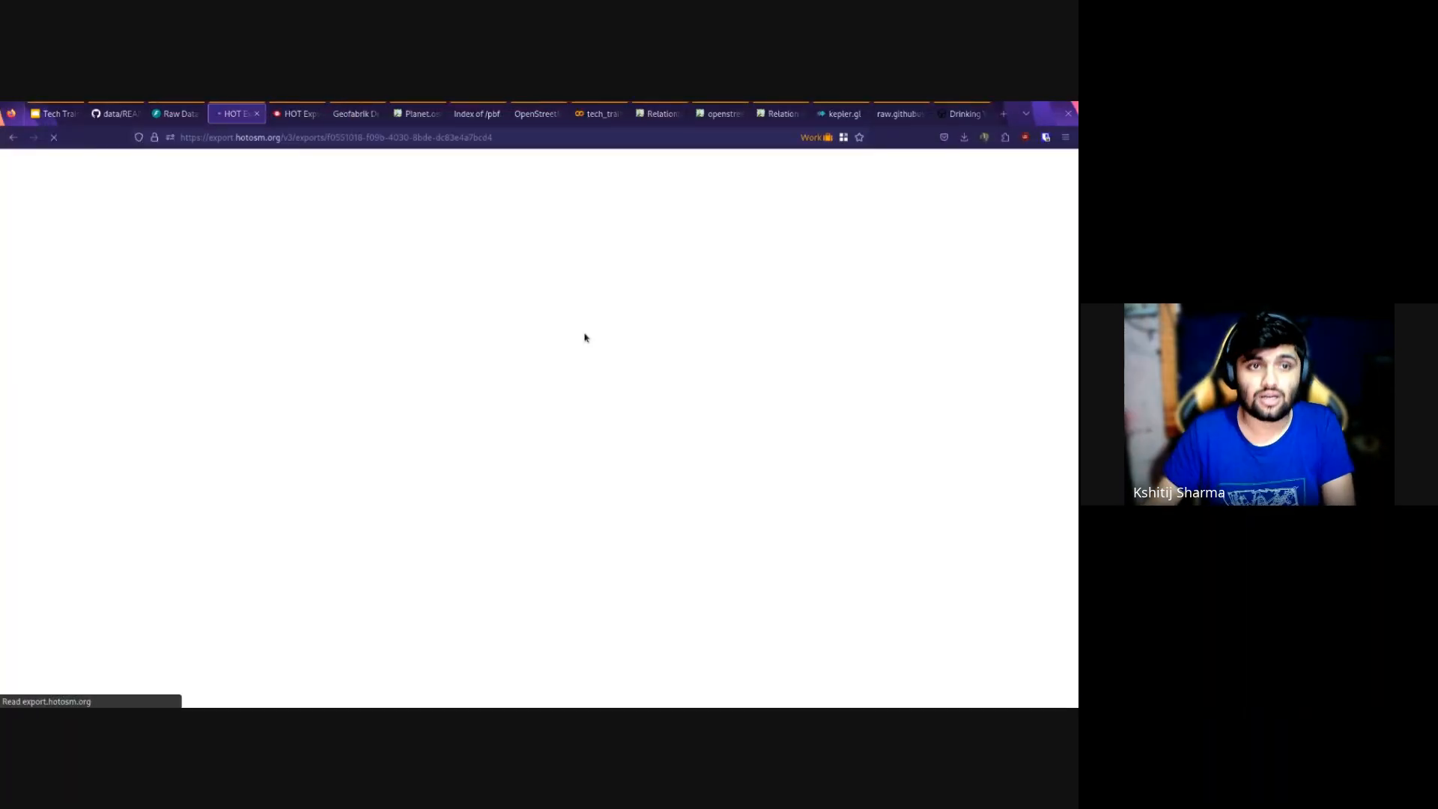
pyautogui.hotkey('ctrl', 't')
pyautogui.write('osm2pgsql')
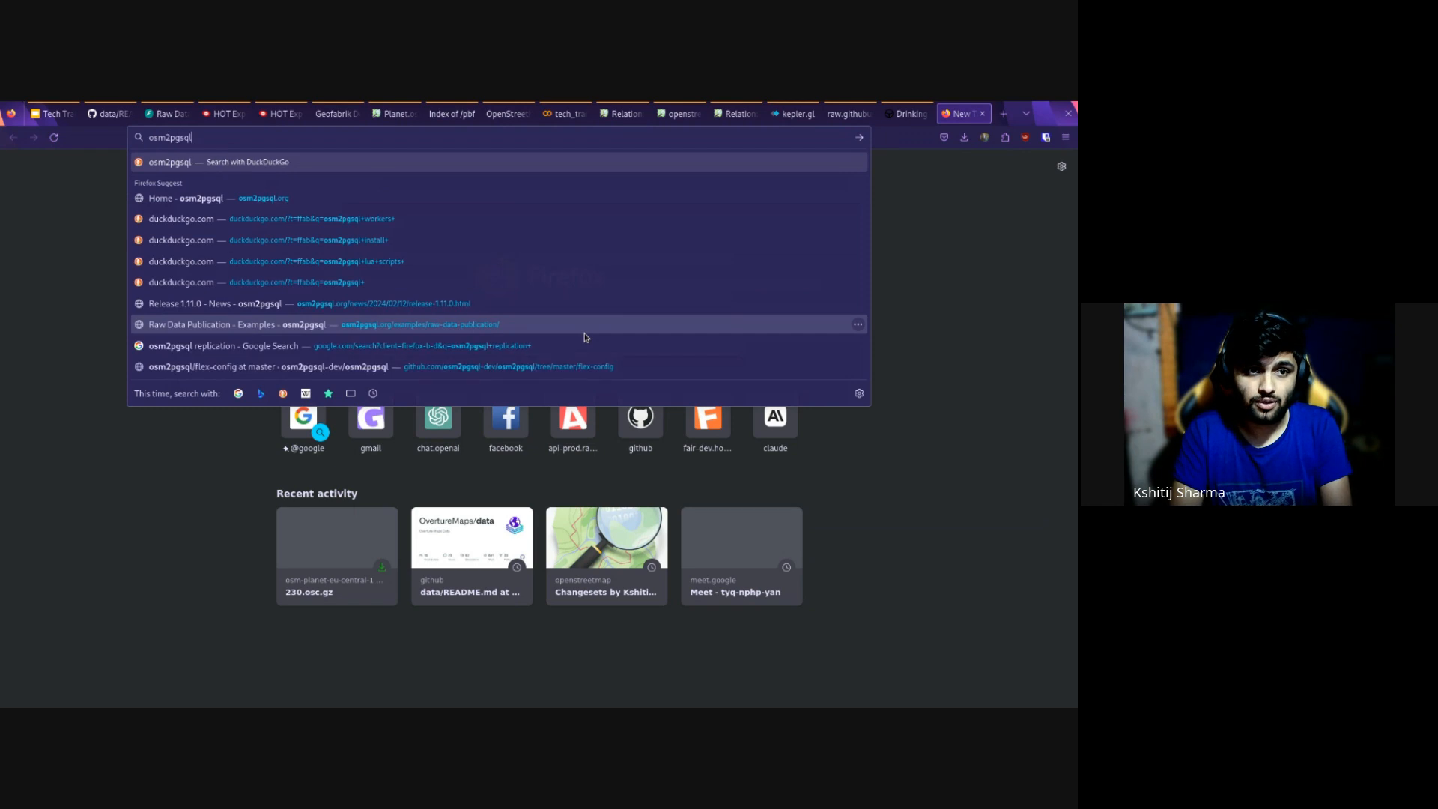
pyautogui.press('Return')
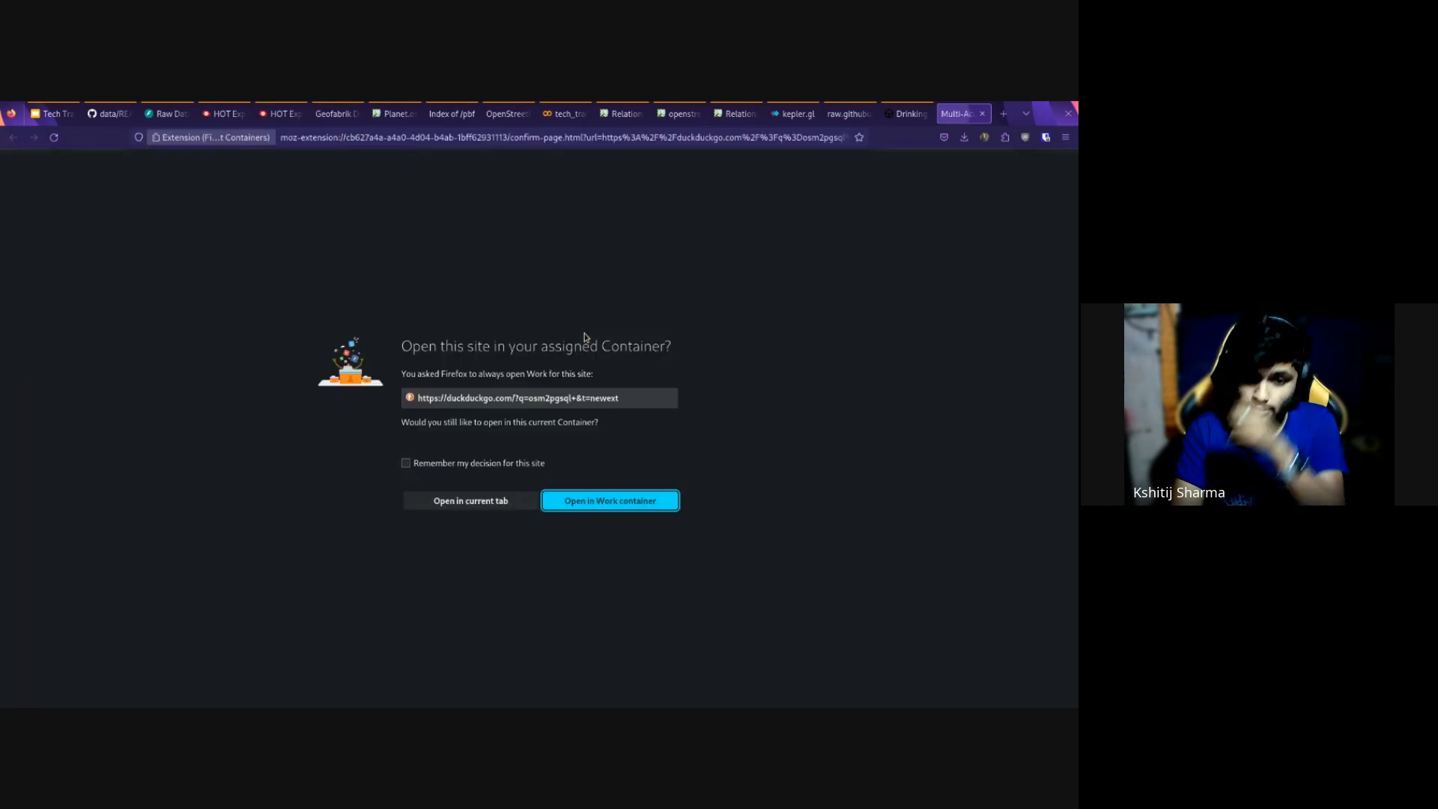
pyautogui.press('Return')
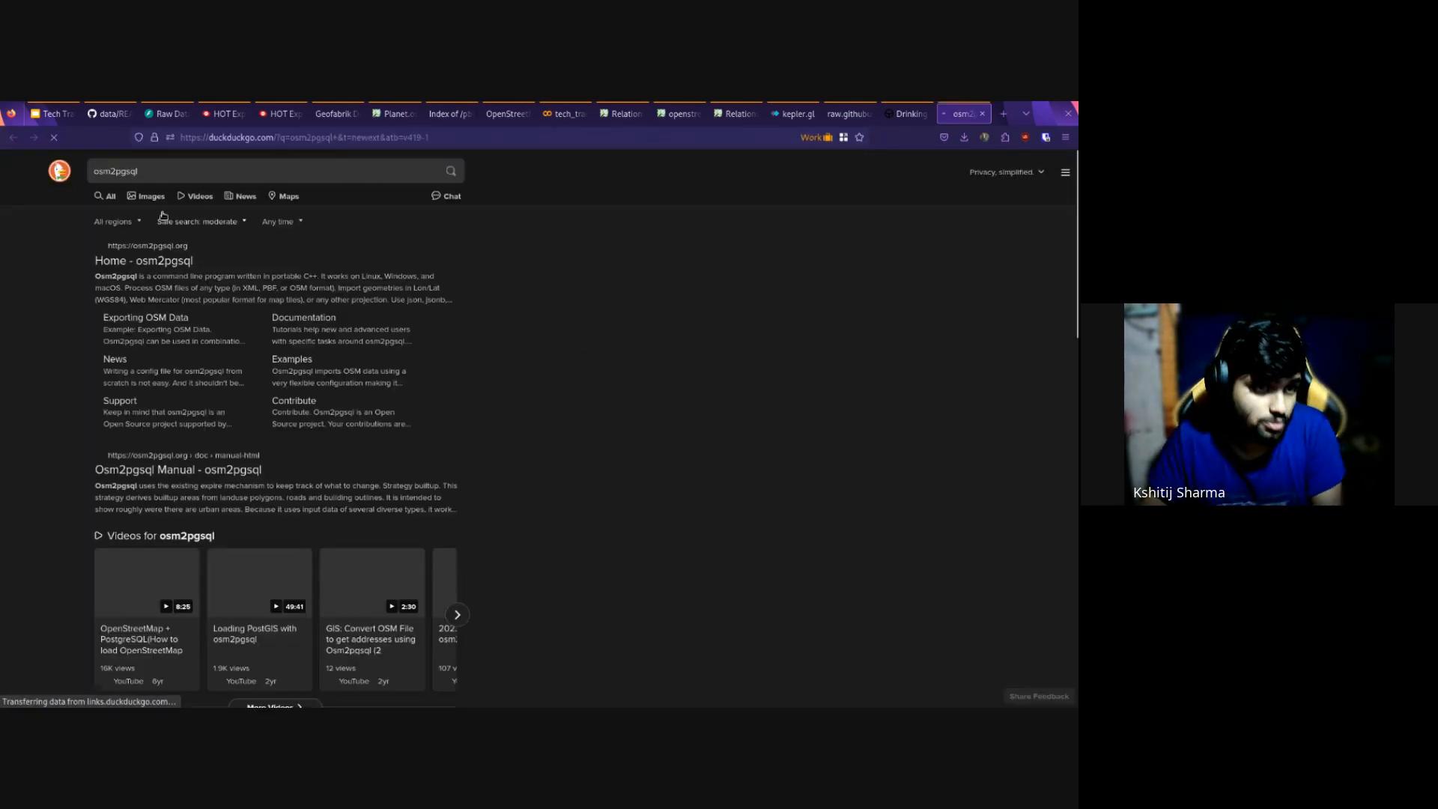
pyautogui.click(169, 262)
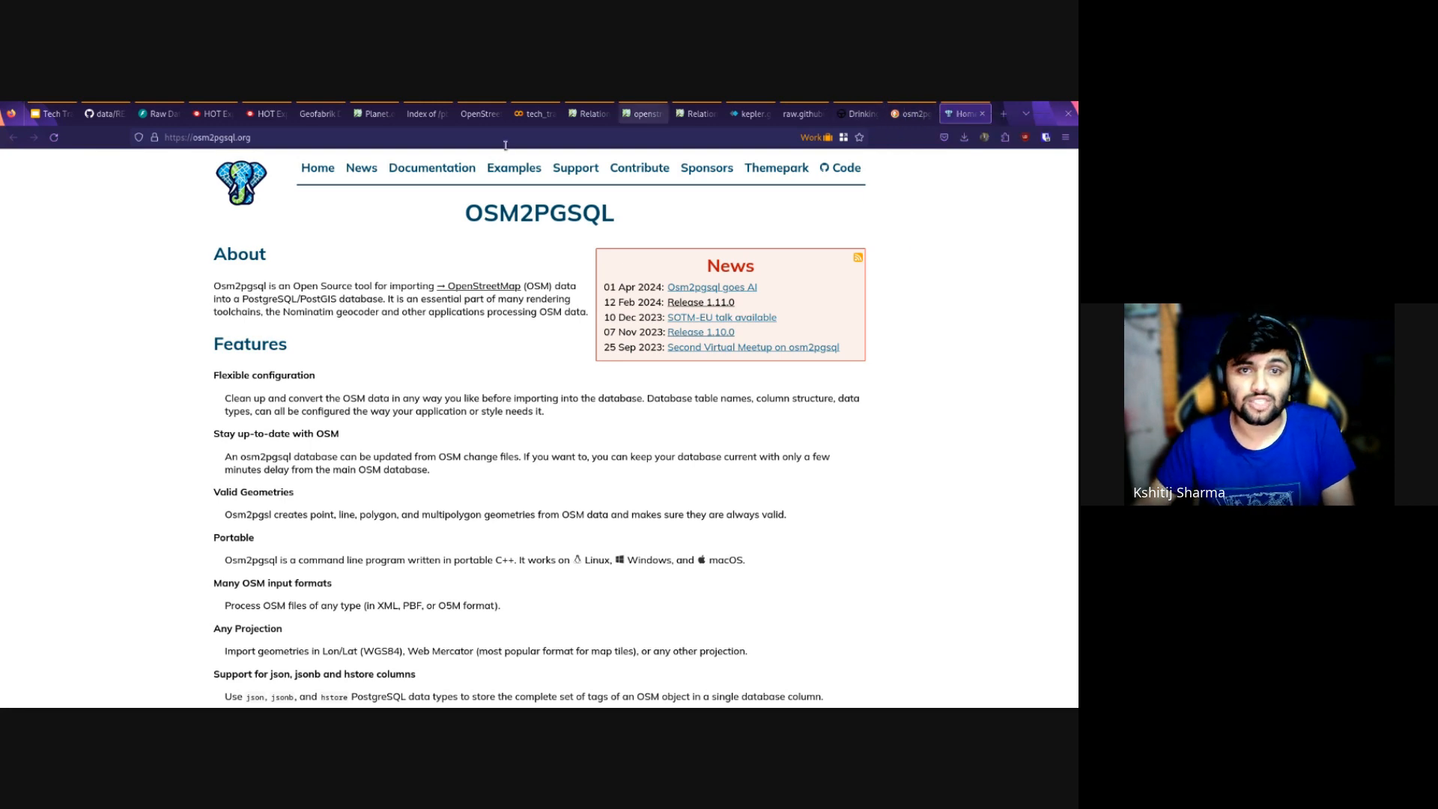
# Step: Switch back to the terminal, start the prepared raw_backend insert command and interrupt the run
pyautogui.press('super')
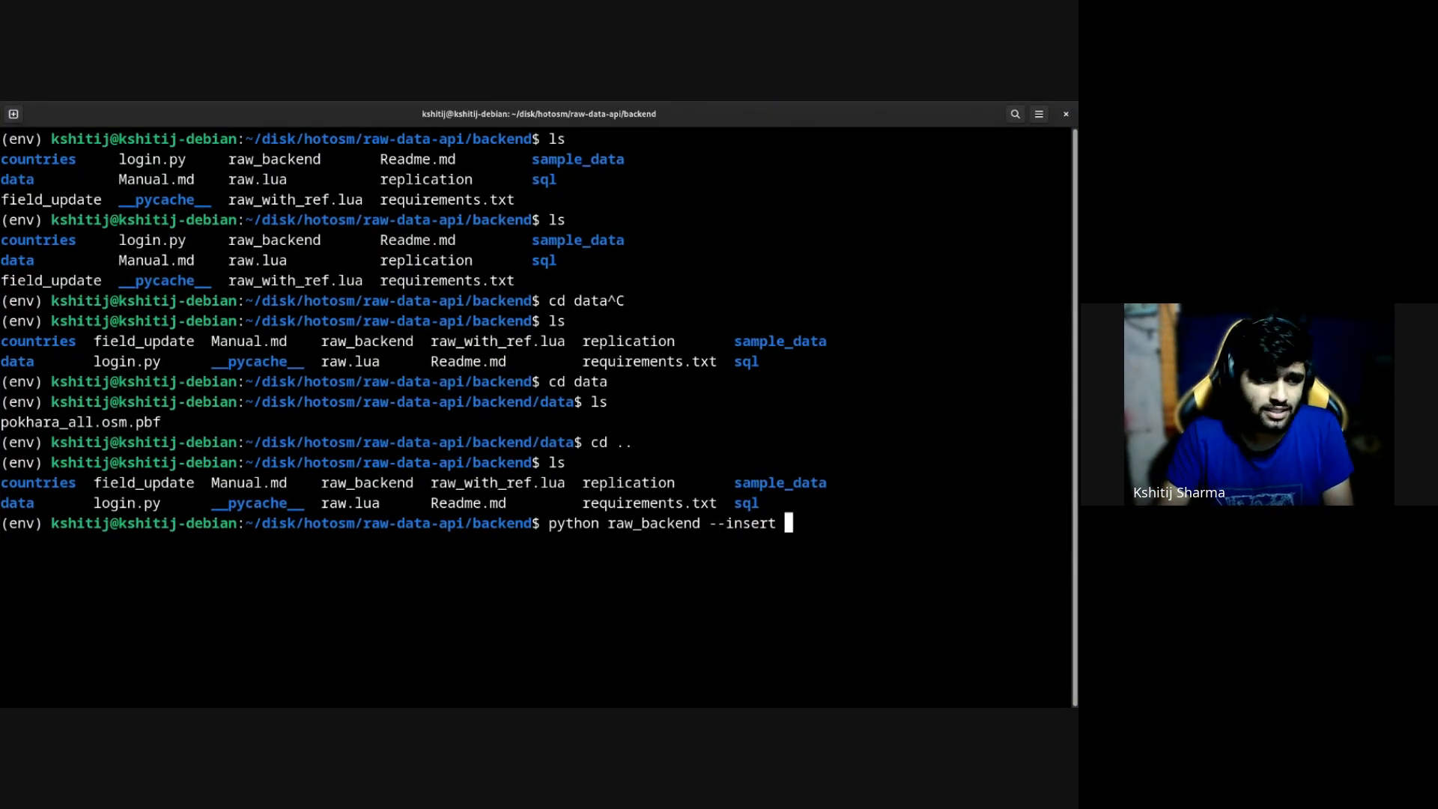
pyautogui.press('Return')
pyautogui.hotkey('ctrl', 'c')
pyautogui.hotkey('ctrl', 'c')
pyautogui.hotkey('ctrl', 'c')
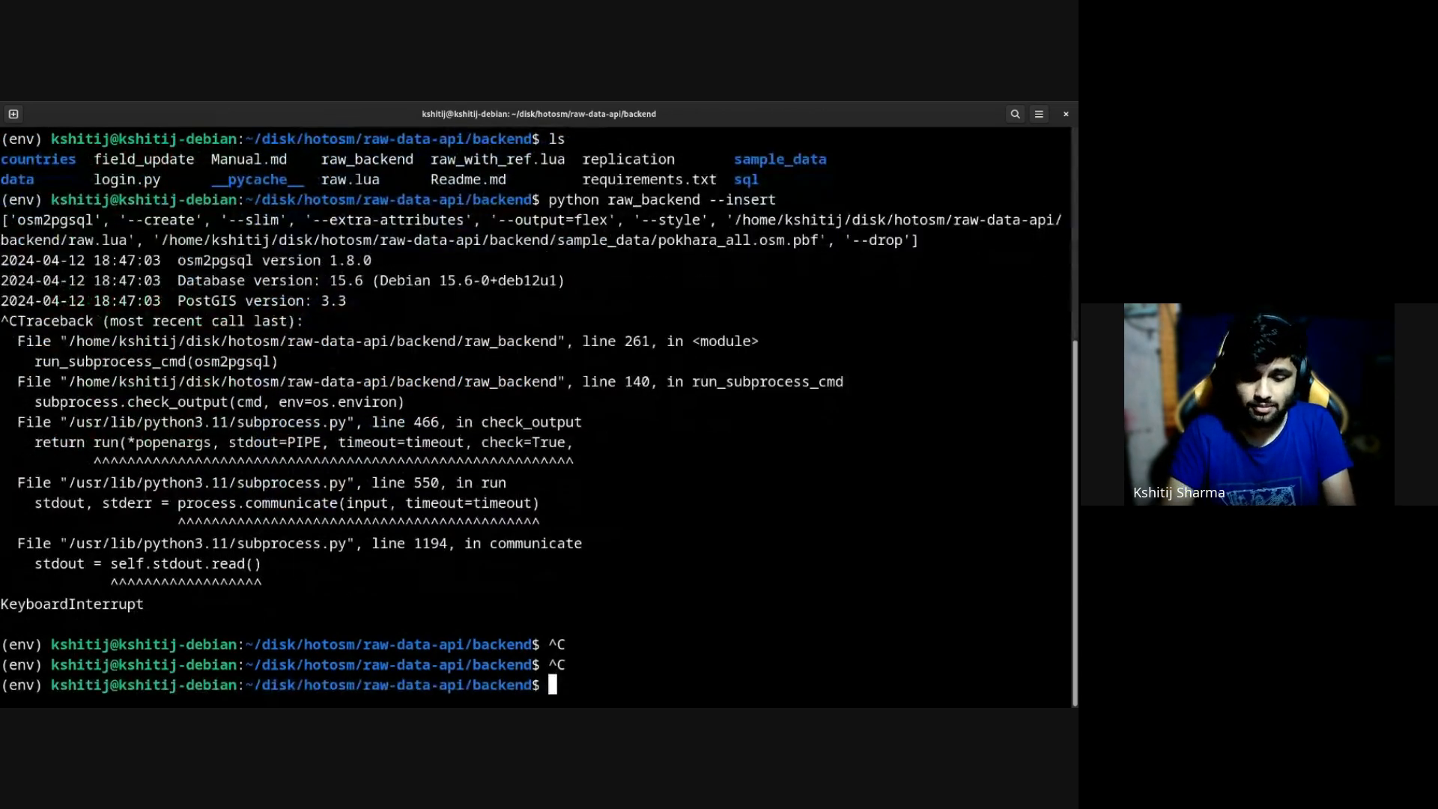
# Step: Print the backend's .env file and highlight its PostgreSQL port, host and database settings
pyautogui.write('cat .env')
pyautogui.press('Return')
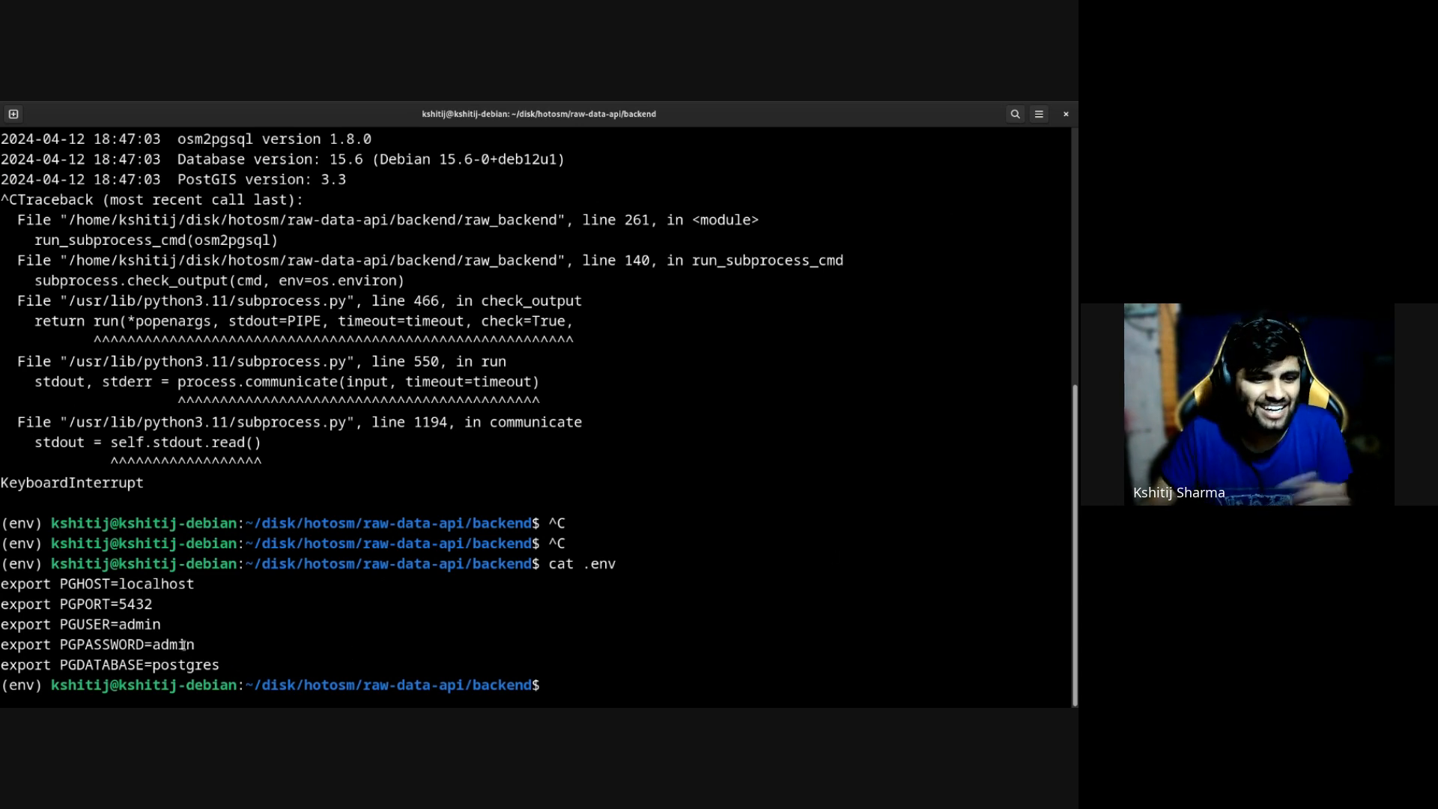
pyautogui.moveTo(131, 624); pyautogui.dragTo(153, 605)
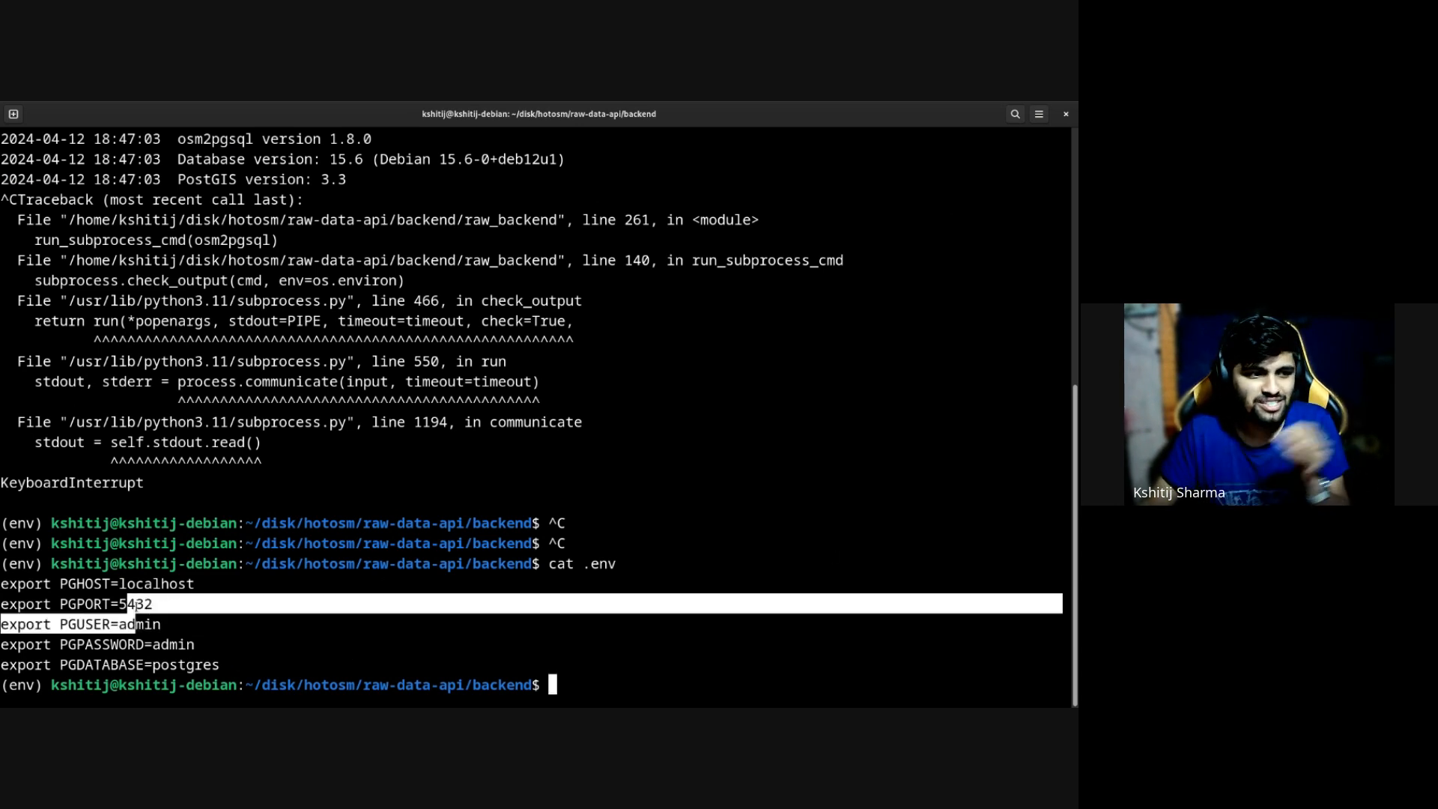
pyautogui.doubleClick(136, 605)
pyautogui.tripleClick(135, 606)
pyautogui.doubleClick(174, 583)
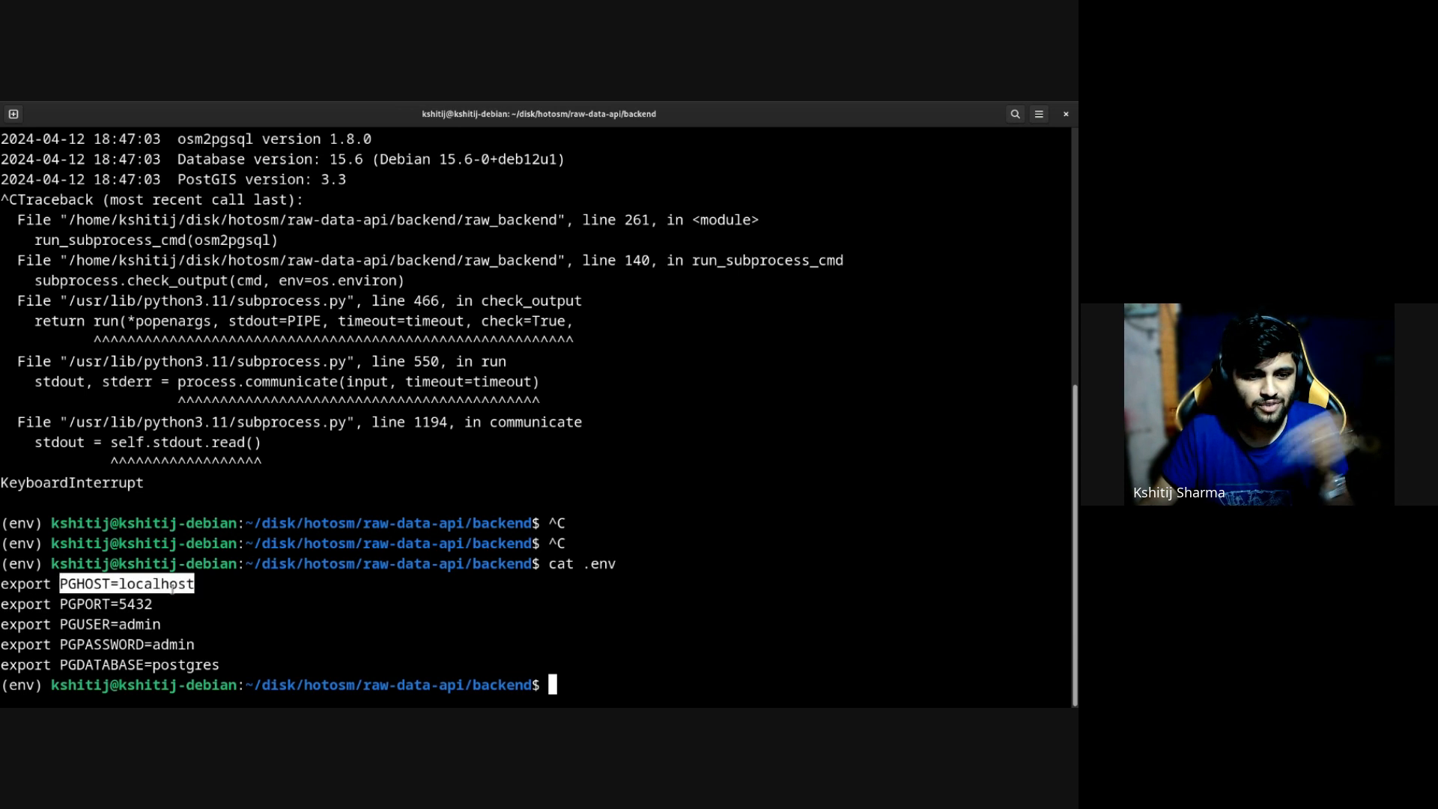
pyautogui.doubleClick(173, 665)
pyautogui.click(619, 638)
pyautogui.press('Up')
pyautogui.press('Up')
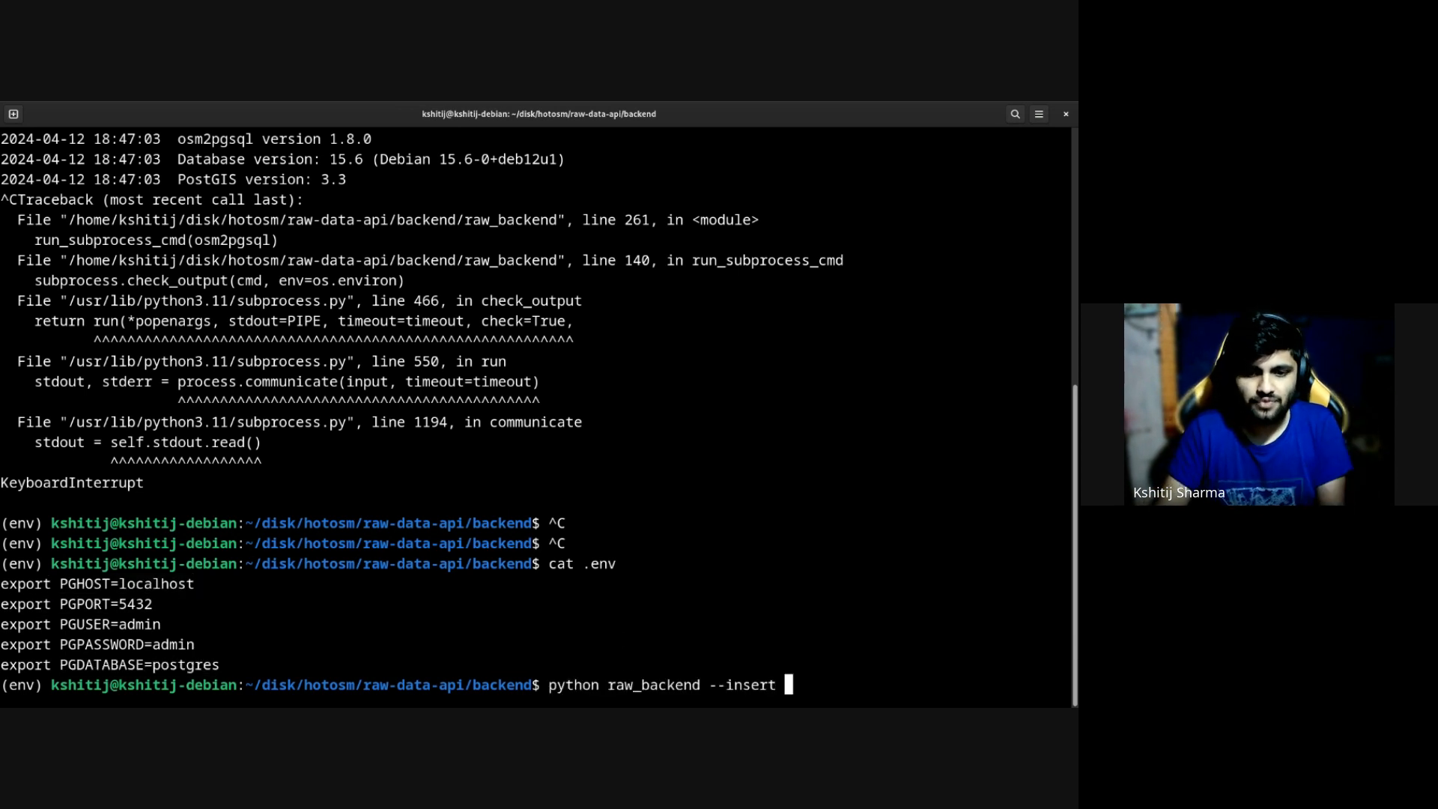
pyautogui.hotkey('ctrl', 'c')
# Step: Load the .env variables into the shell with source and run python raw_backend --insert
pyautogui.write('source .env')
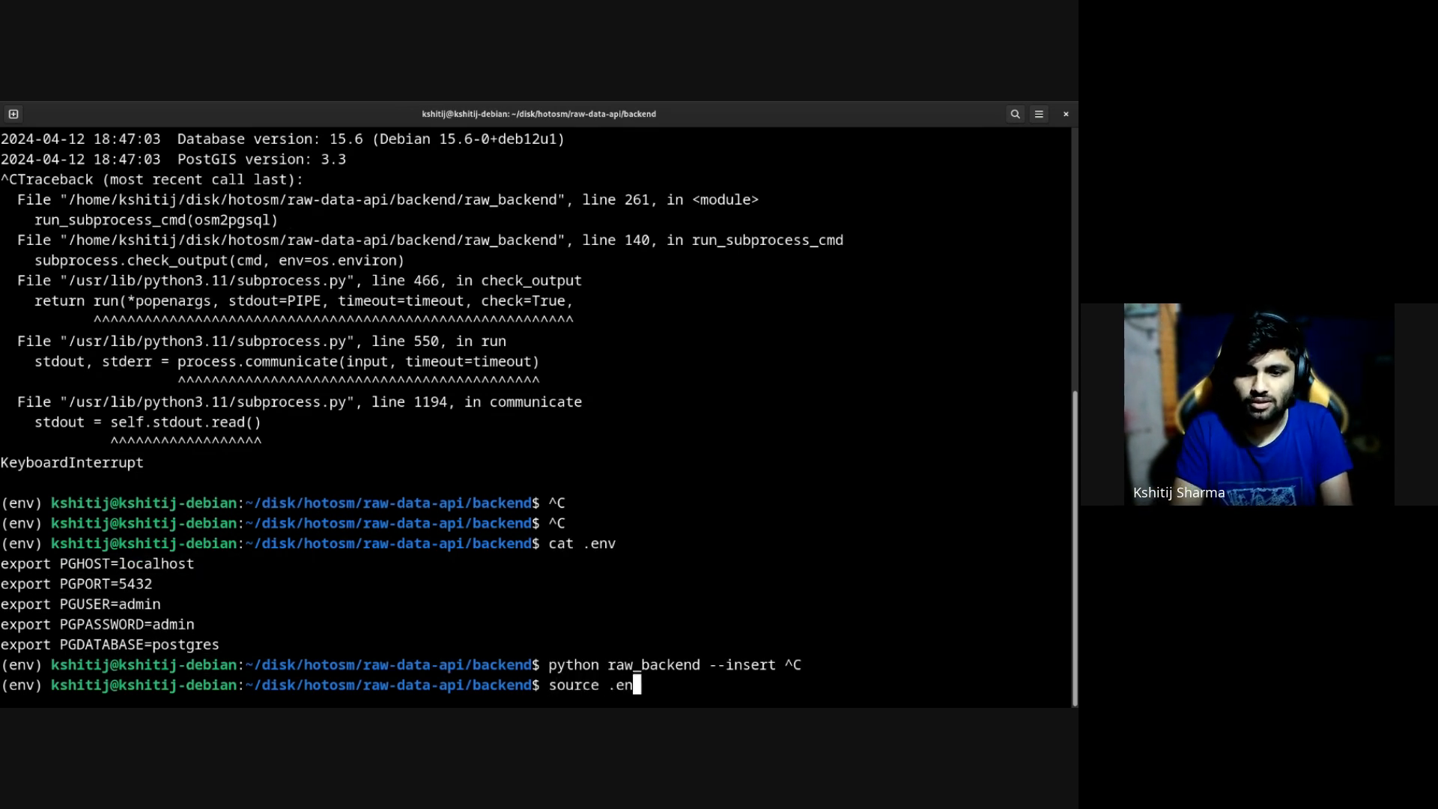
pyautogui.press('Return')
pyautogui.press('Up')
pyautogui.press('Up')
pyautogui.press('Return')
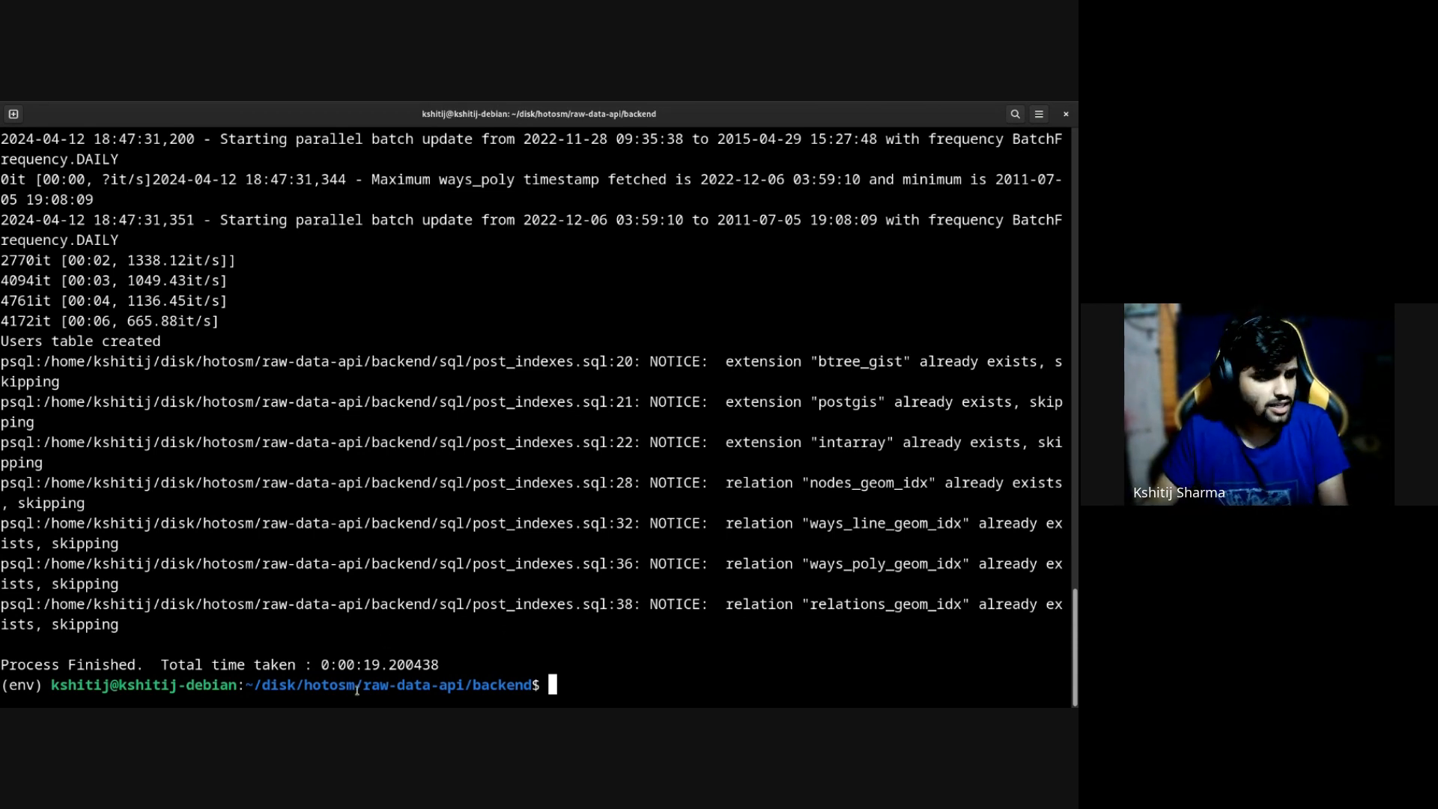
# Step: Switch to DBeaver, maximize its window and refresh the Tables of the public schema in the localhost postgres database
pyautogui.press('super')
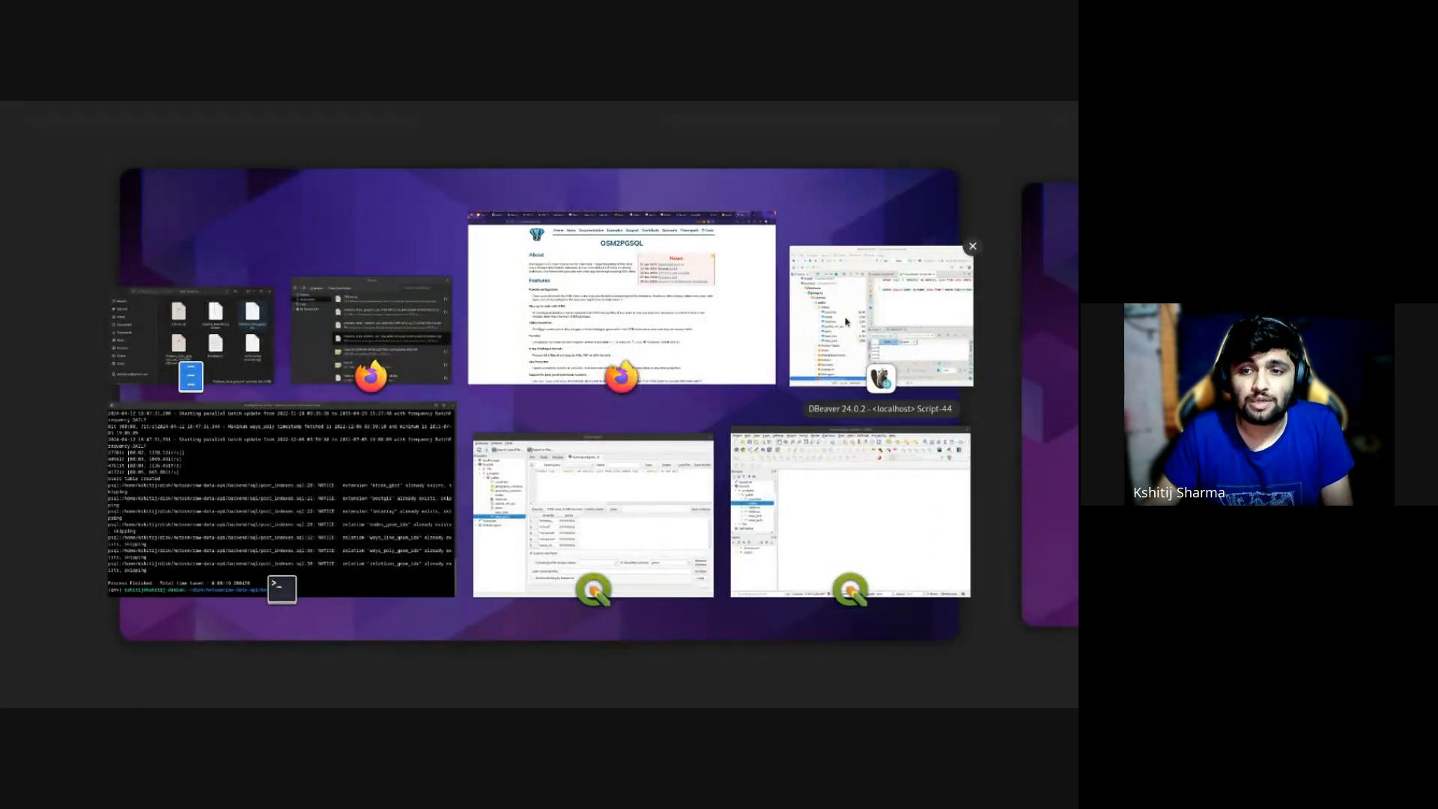
pyautogui.click(844, 322)
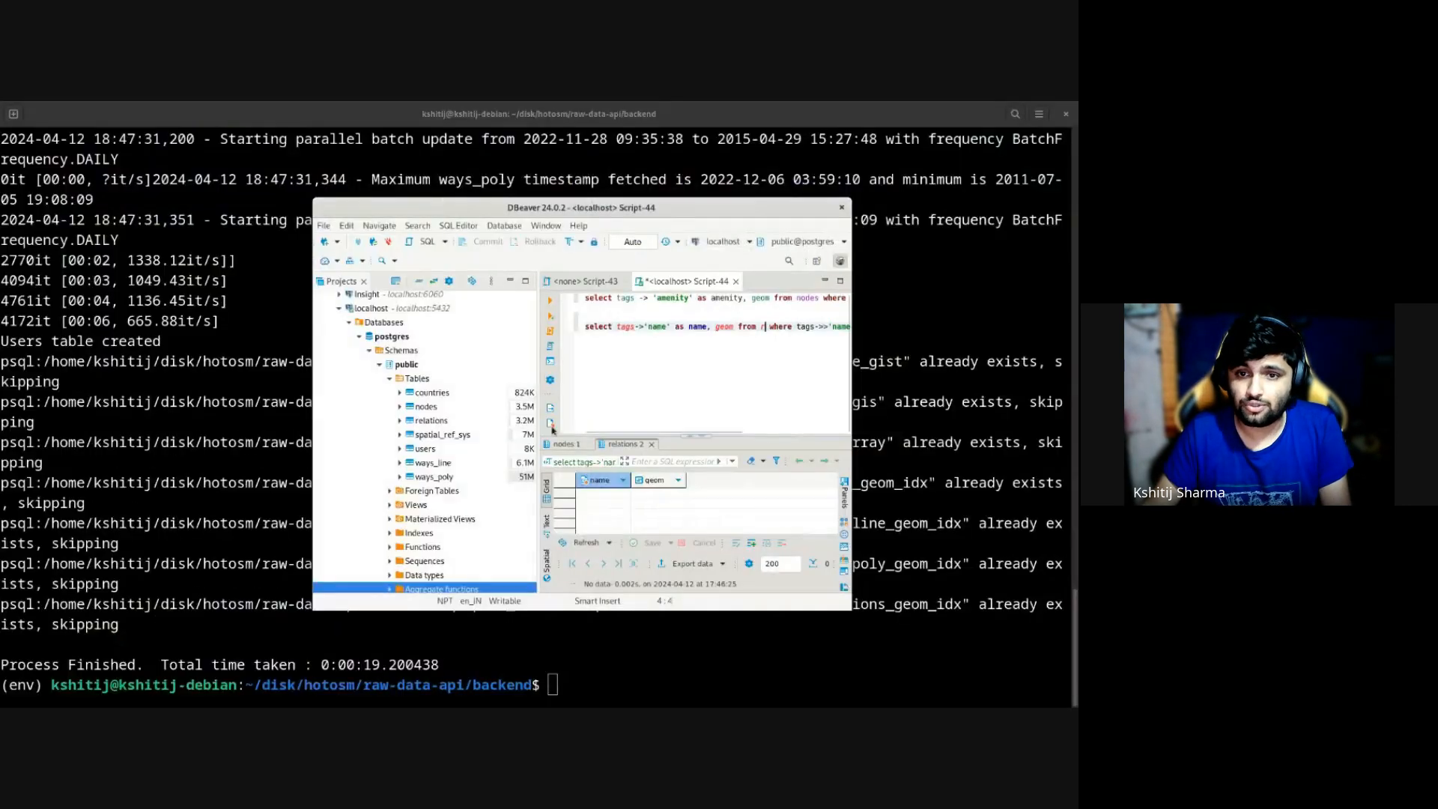
pyautogui.doubleClick(769, 207)
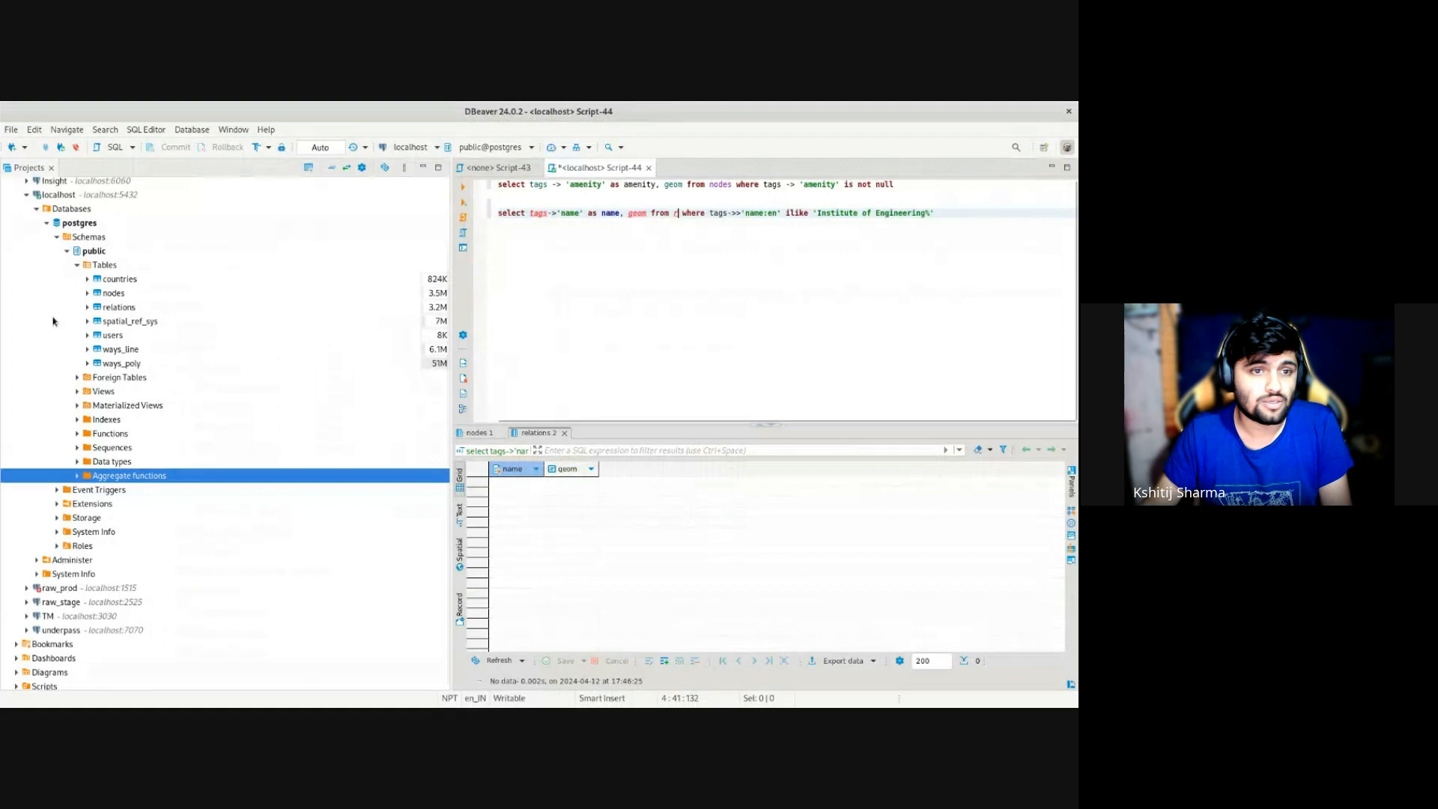
pyautogui.click(117, 267)
pyautogui.rightClick(118, 267)
pyautogui.click(171, 460)
pyautogui.scroll(2, 88, 258)
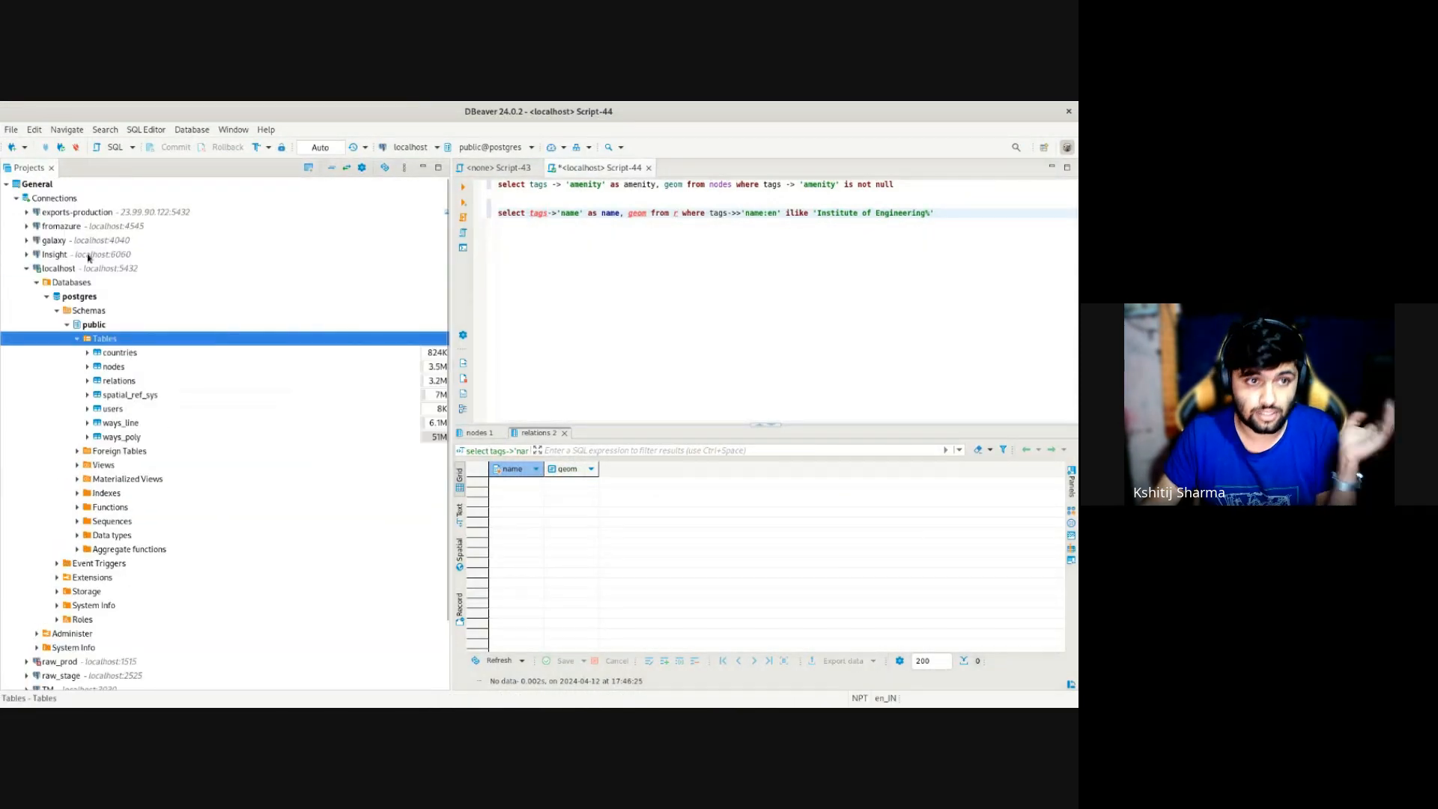
# Step: Point out the nodes, users, ways_line, relations and ways_poly tables of the public schema
pyautogui.click(127, 368)
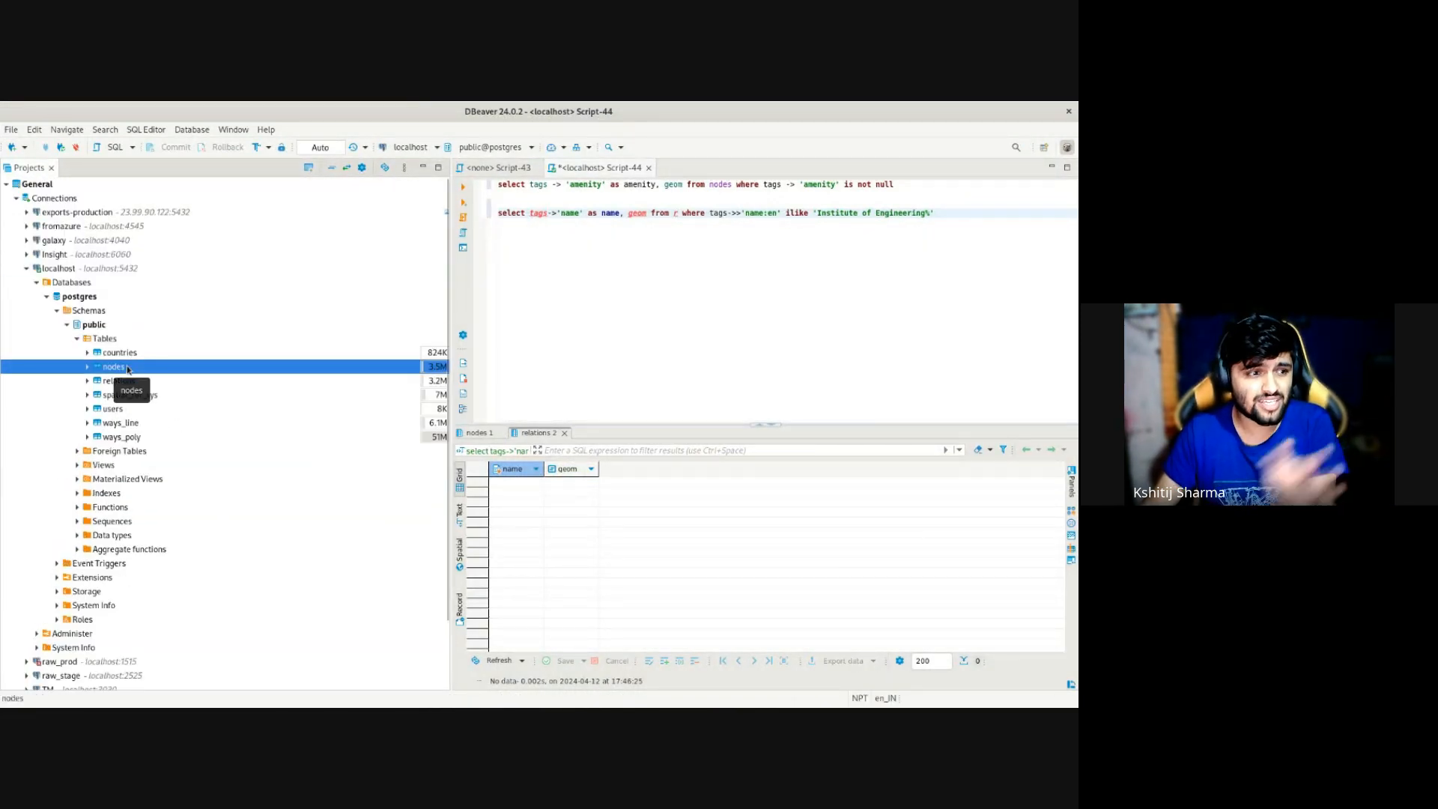
pyautogui.click(115, 410)
pyautogui.click(126, 426)
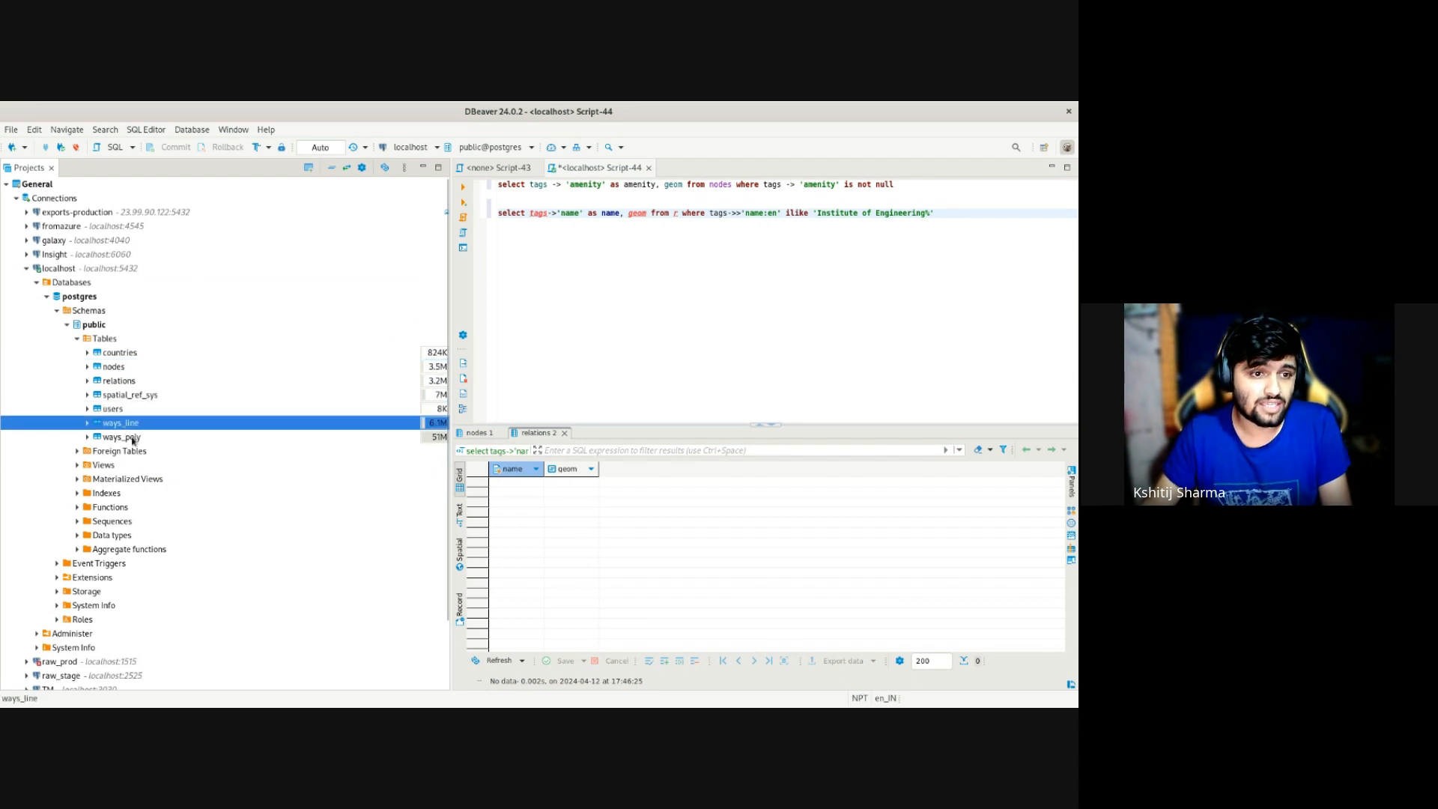
pyautogui.click(133, 382)
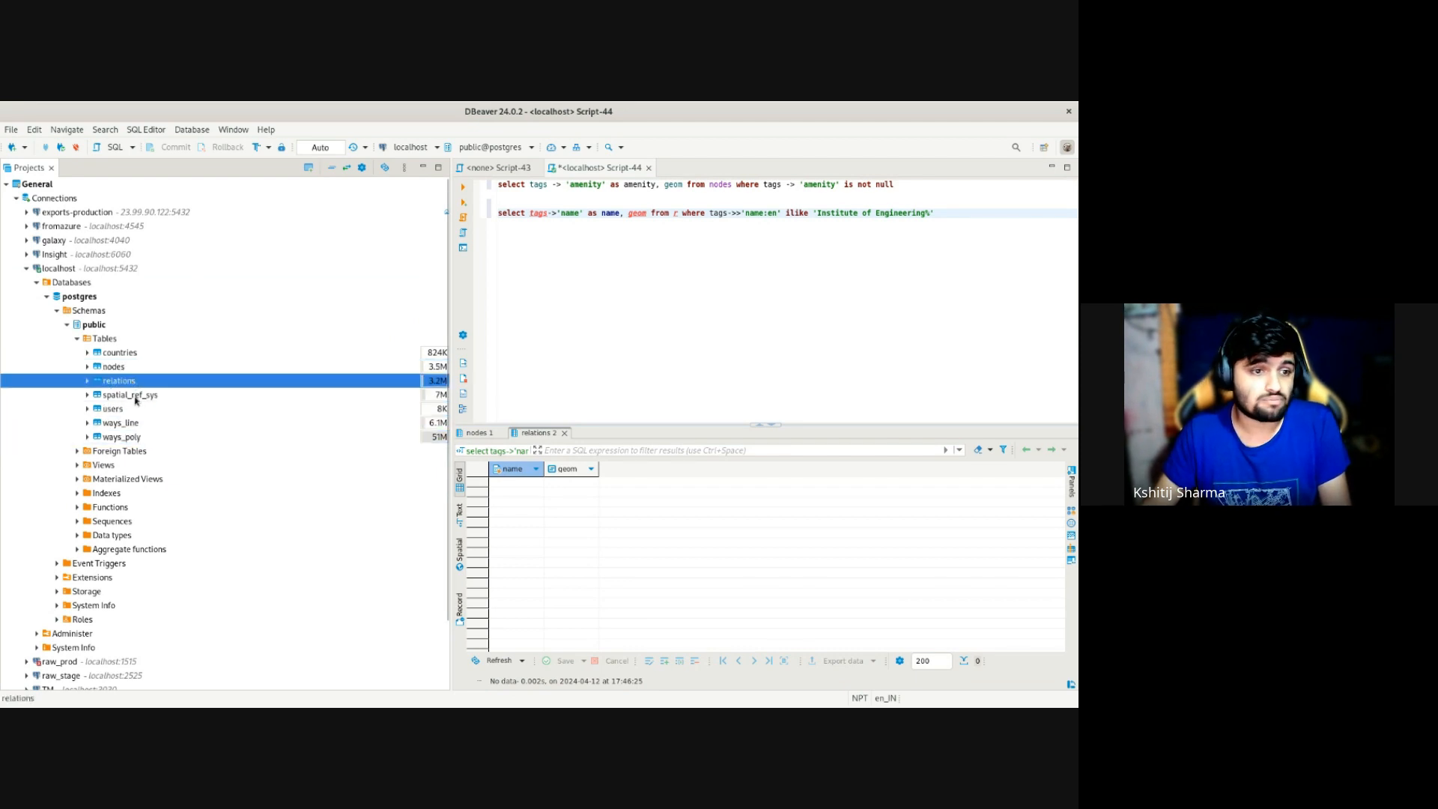
pyautogui.click(131, 436)
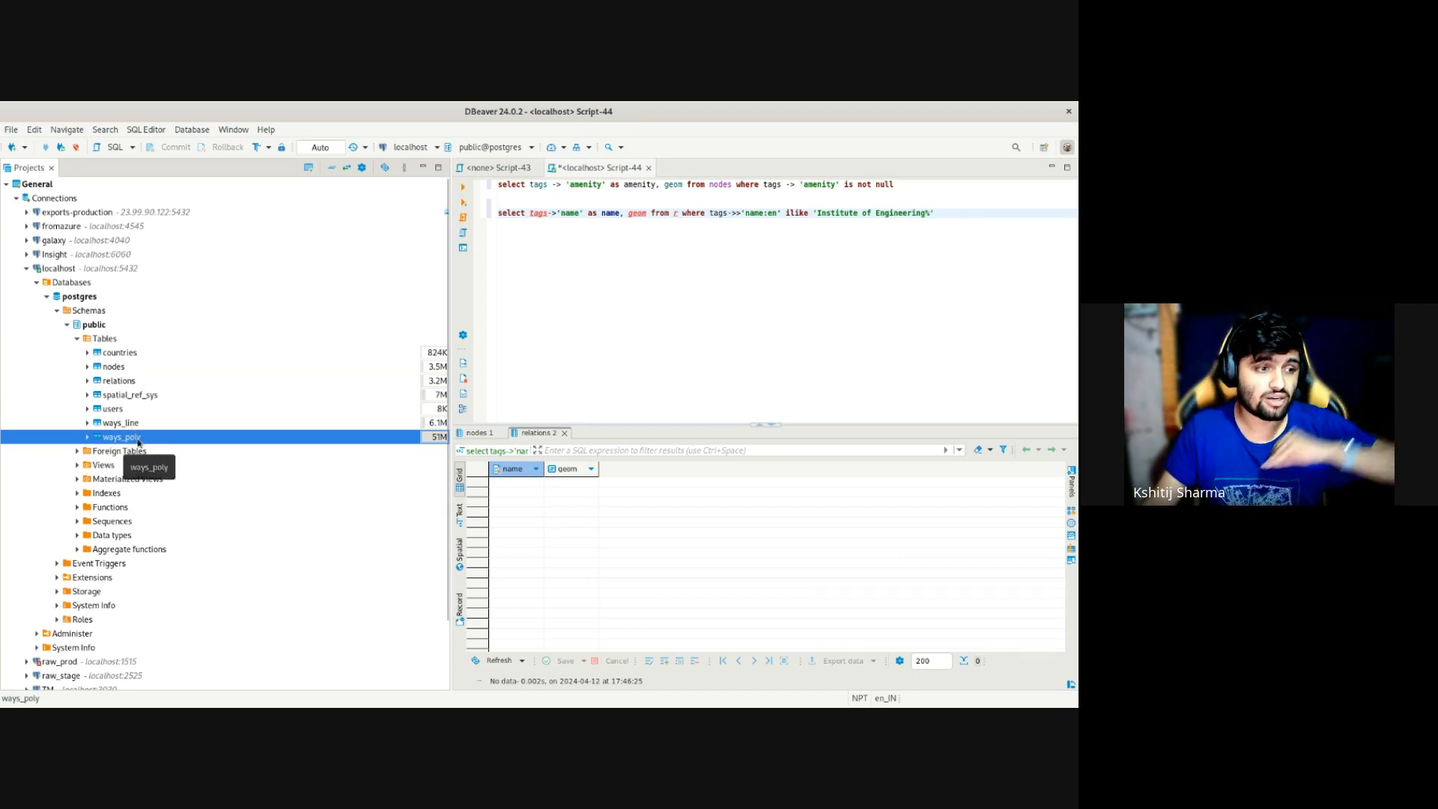
# Step: Open the relations table, show its data and examine the columns across to geom and country
pyautogui.click(119, 384)
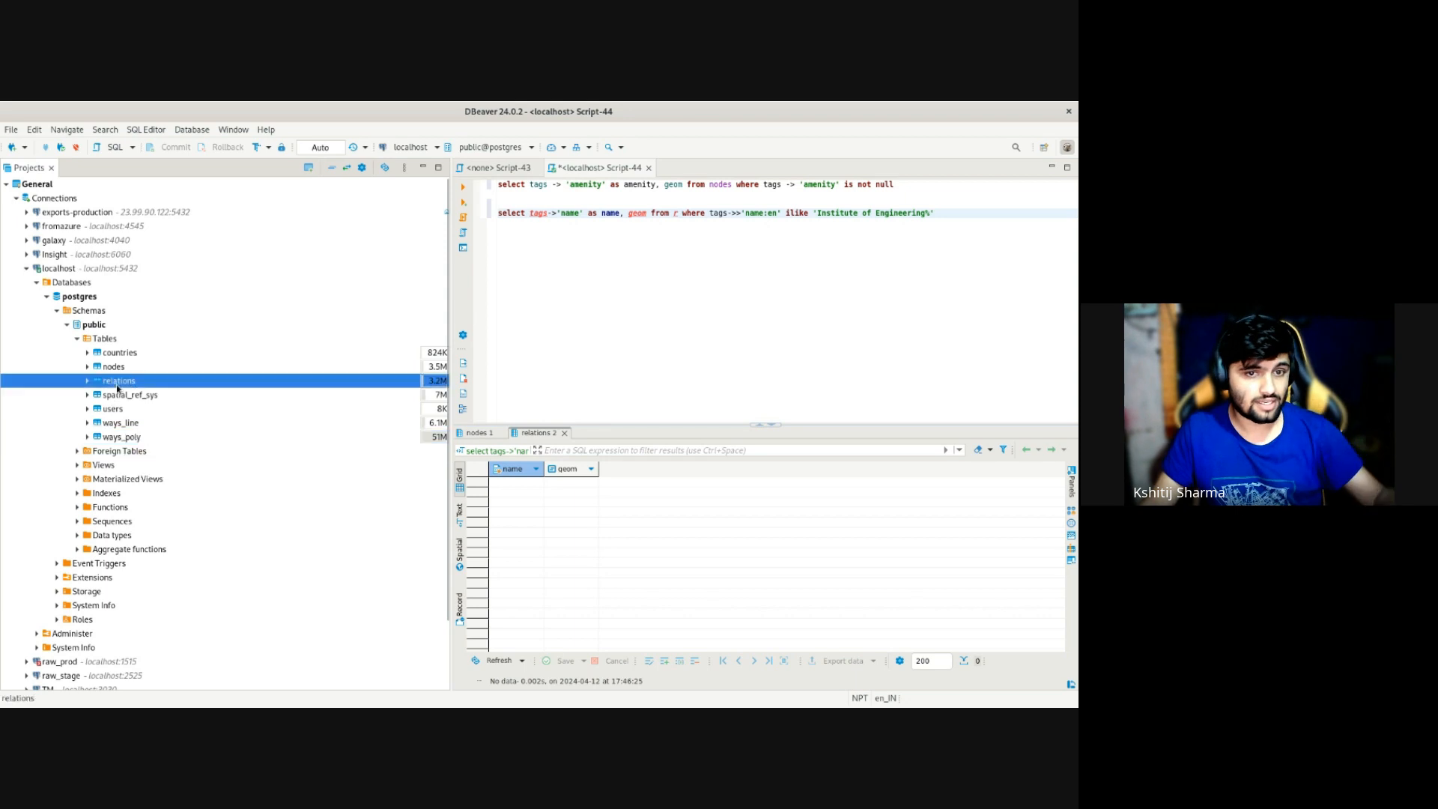
pyautogui.rightClick(143, 381)
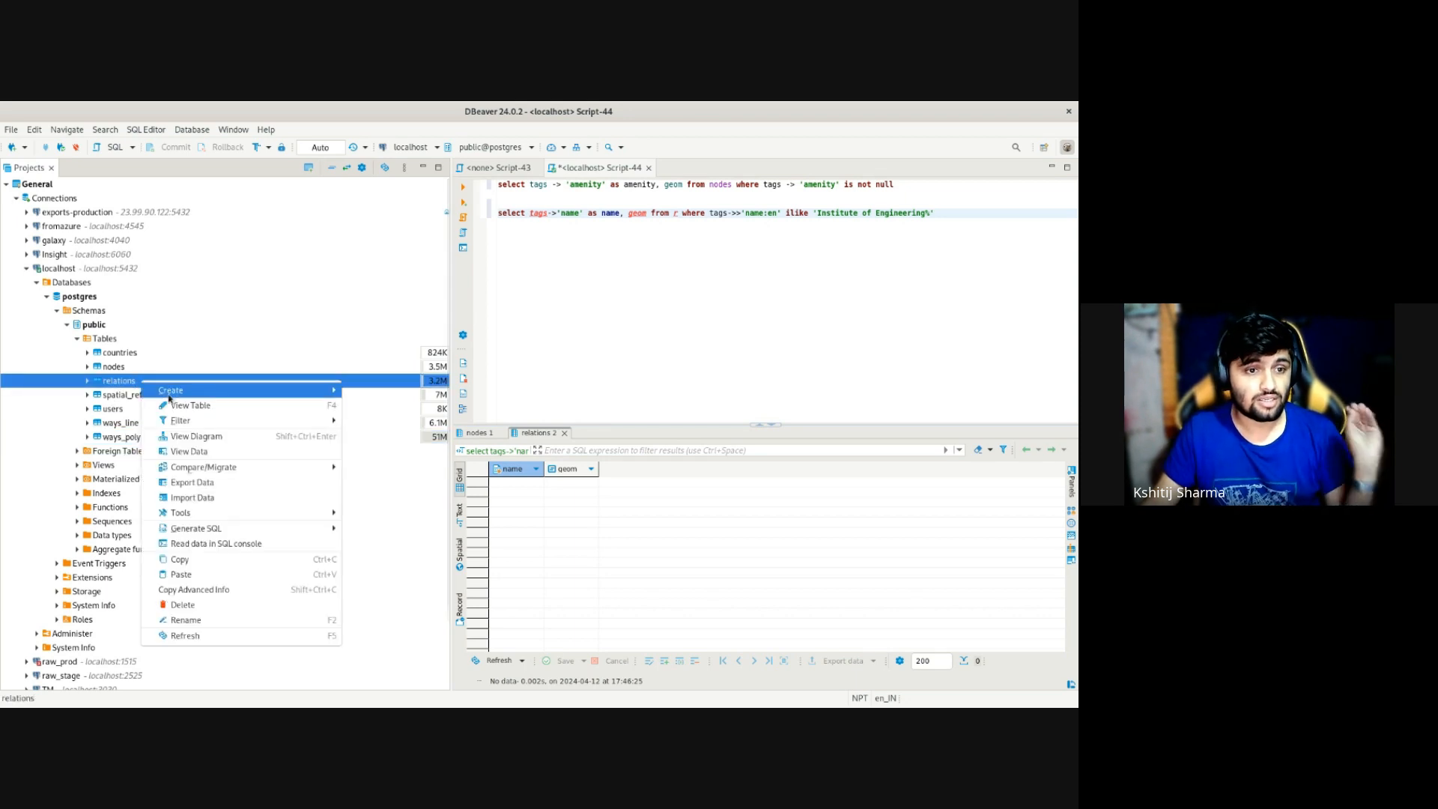
pyautogui.click(174, 410)
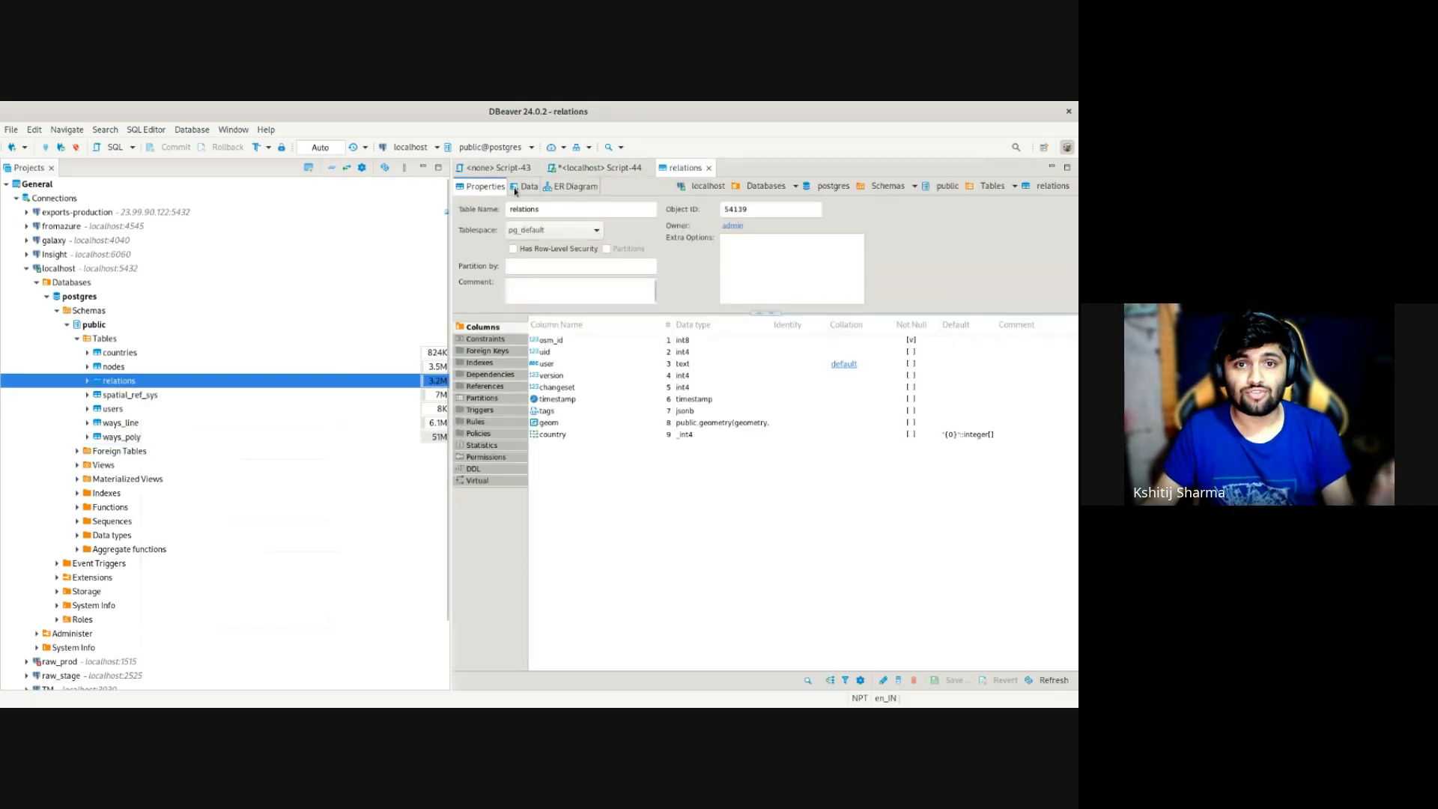
pyautogui.click(524, 187)
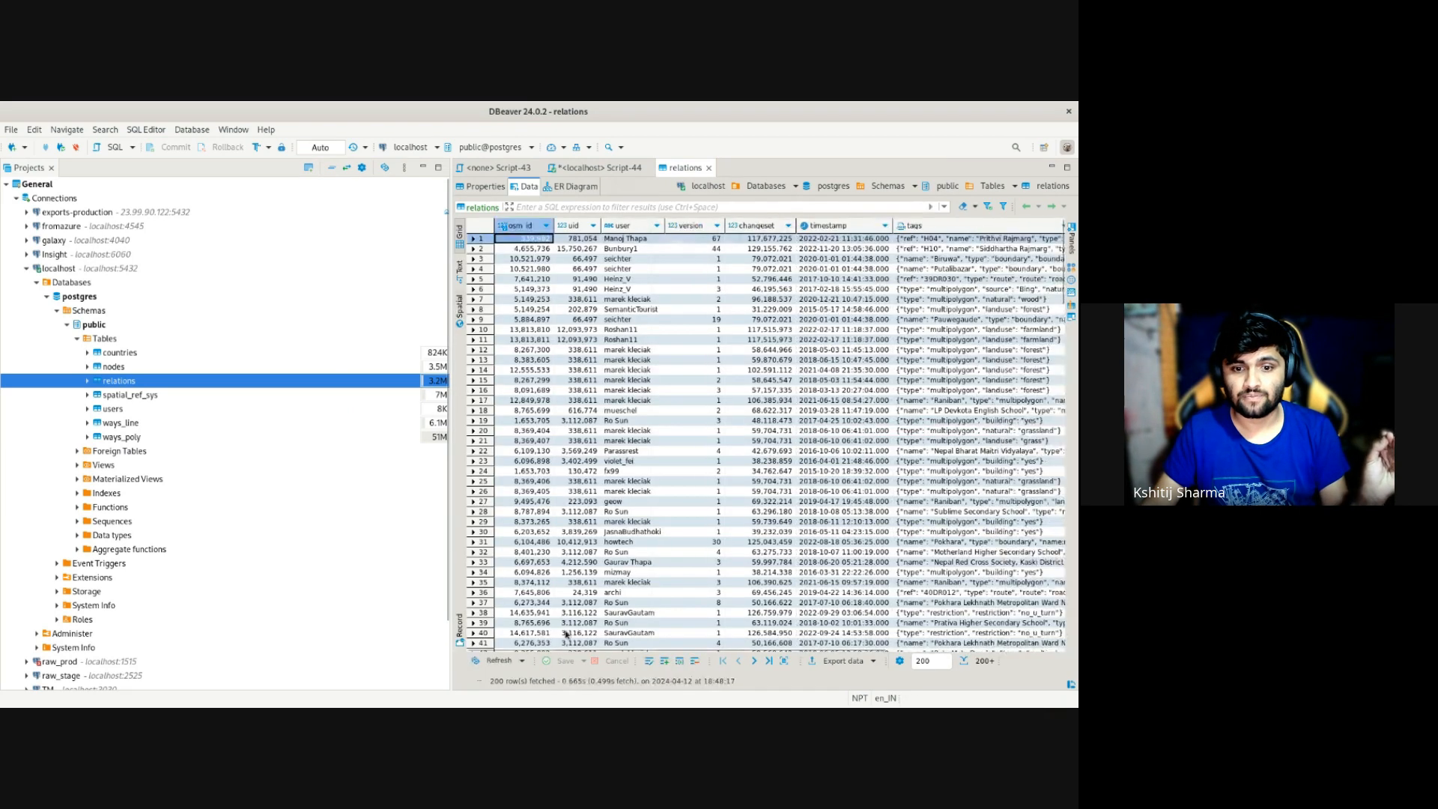
pyautogui.moveTo(563, 647); pyautogui.dragTo(966, 644)
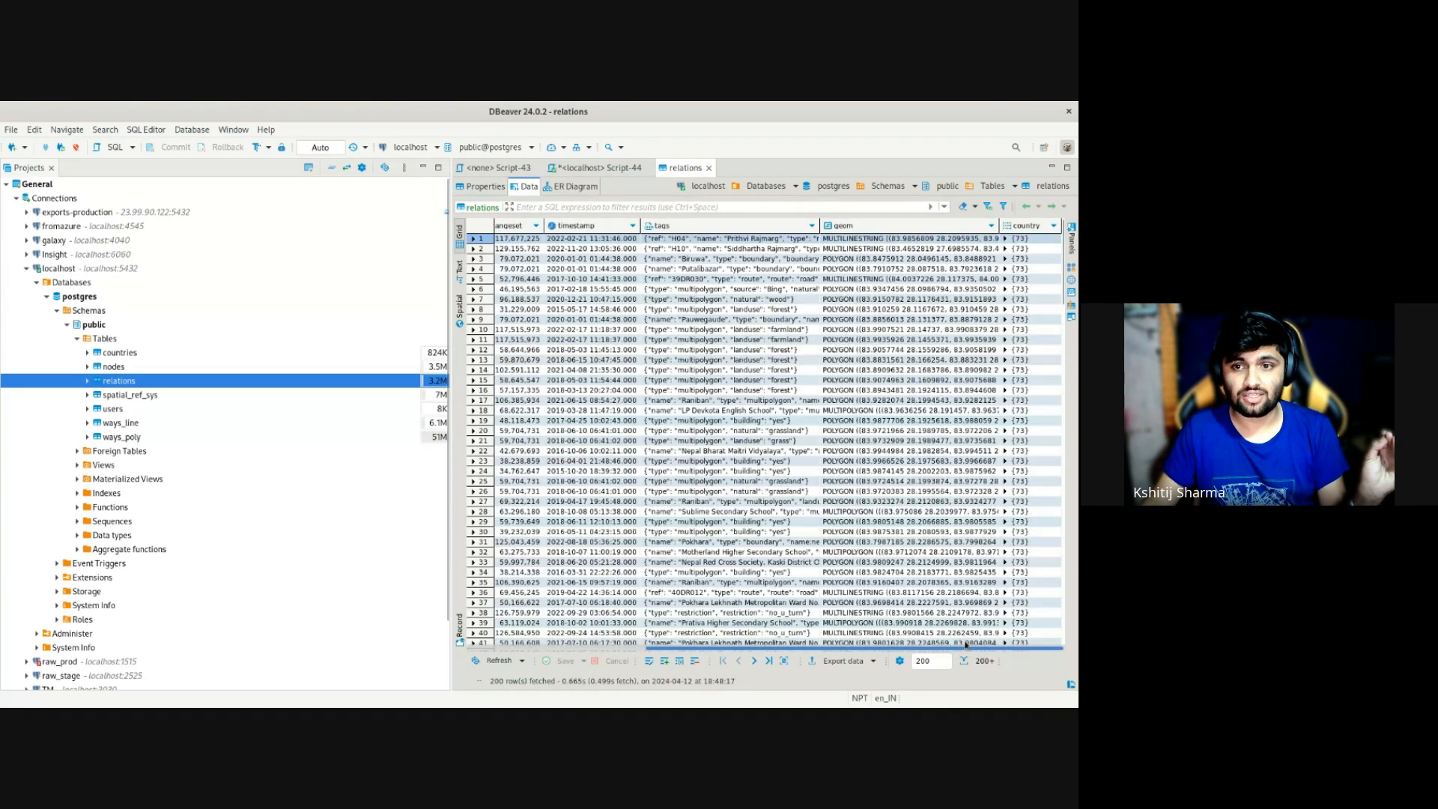
# Step: Show the value viewer for the relations table and view the geom polygon of row 9 on its map
pyautogui.click(910, 319)
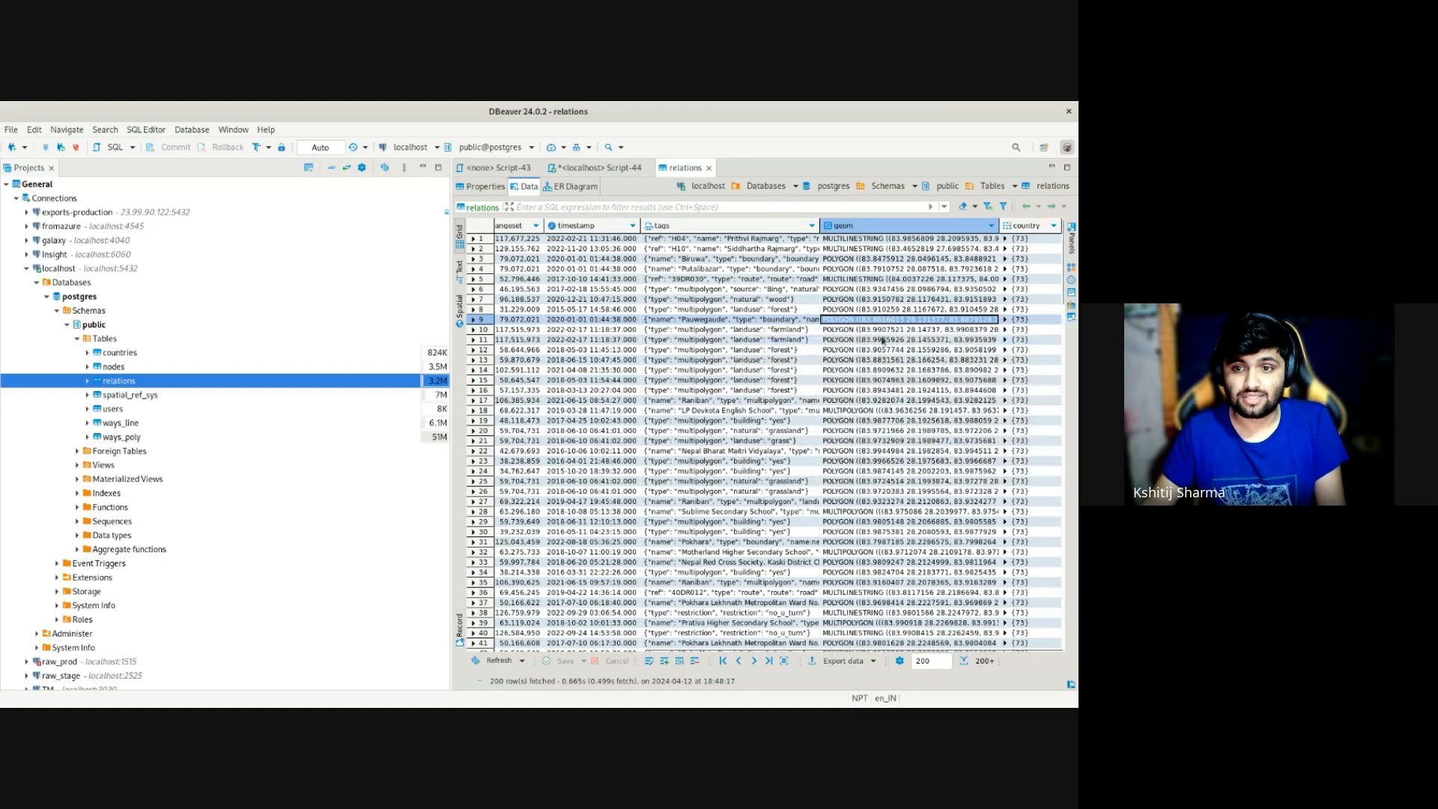
pyautogui.click(882, 339)
pyautogui.click(1073, 318)
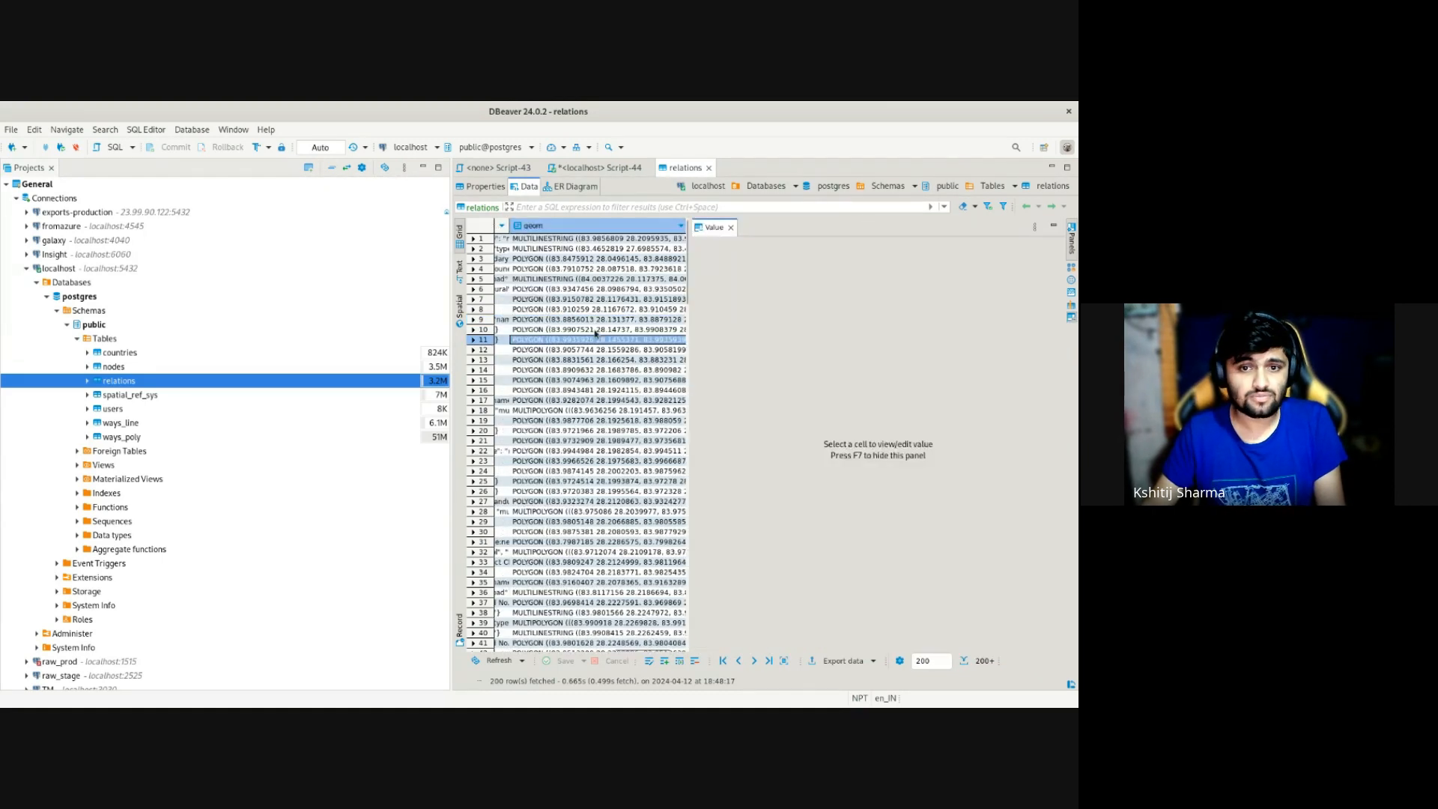
pyautogui.click(600, 319)
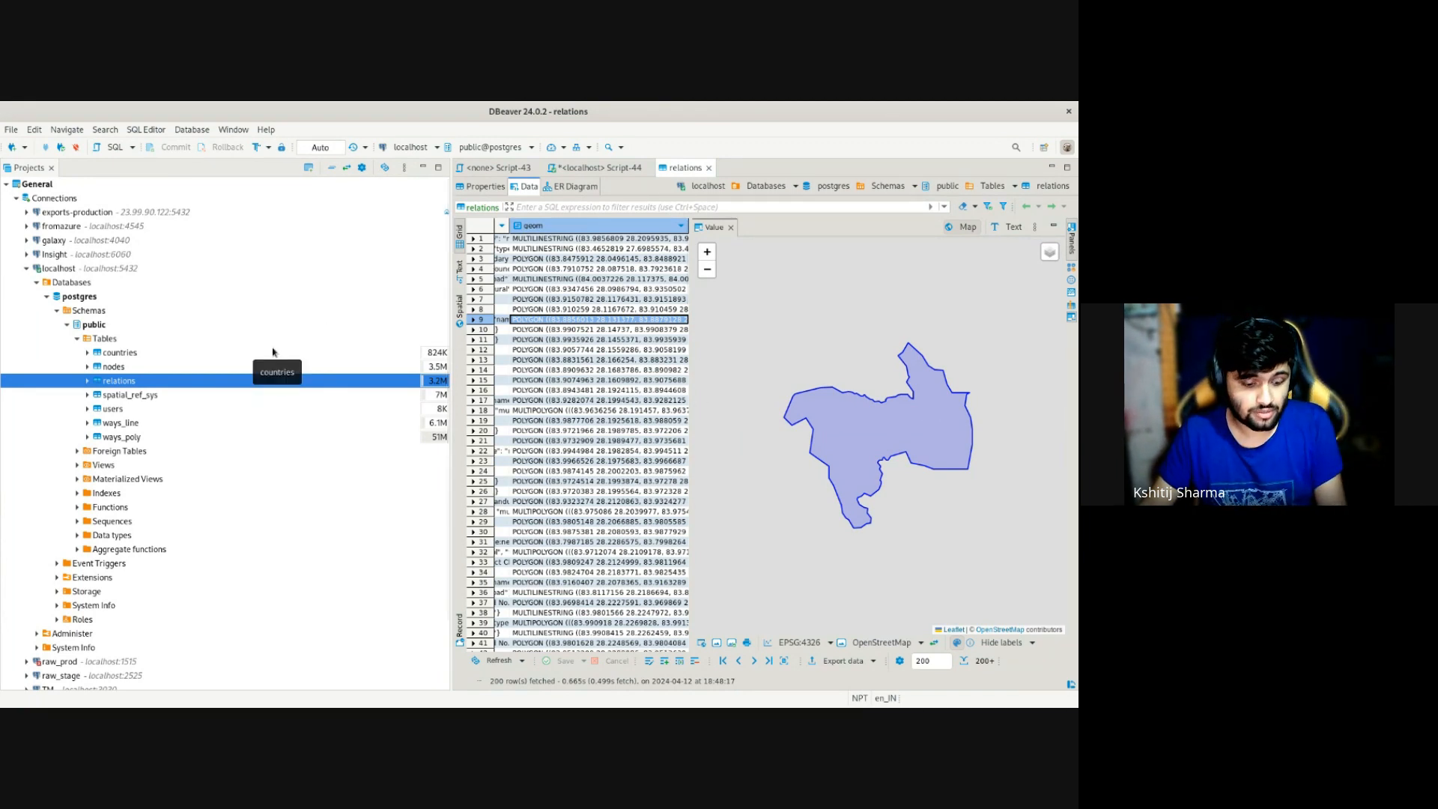
# Step: Switch to the techtraining visualize project in QGIS and reposition its window over DBeaver
pyautogui.press('super')
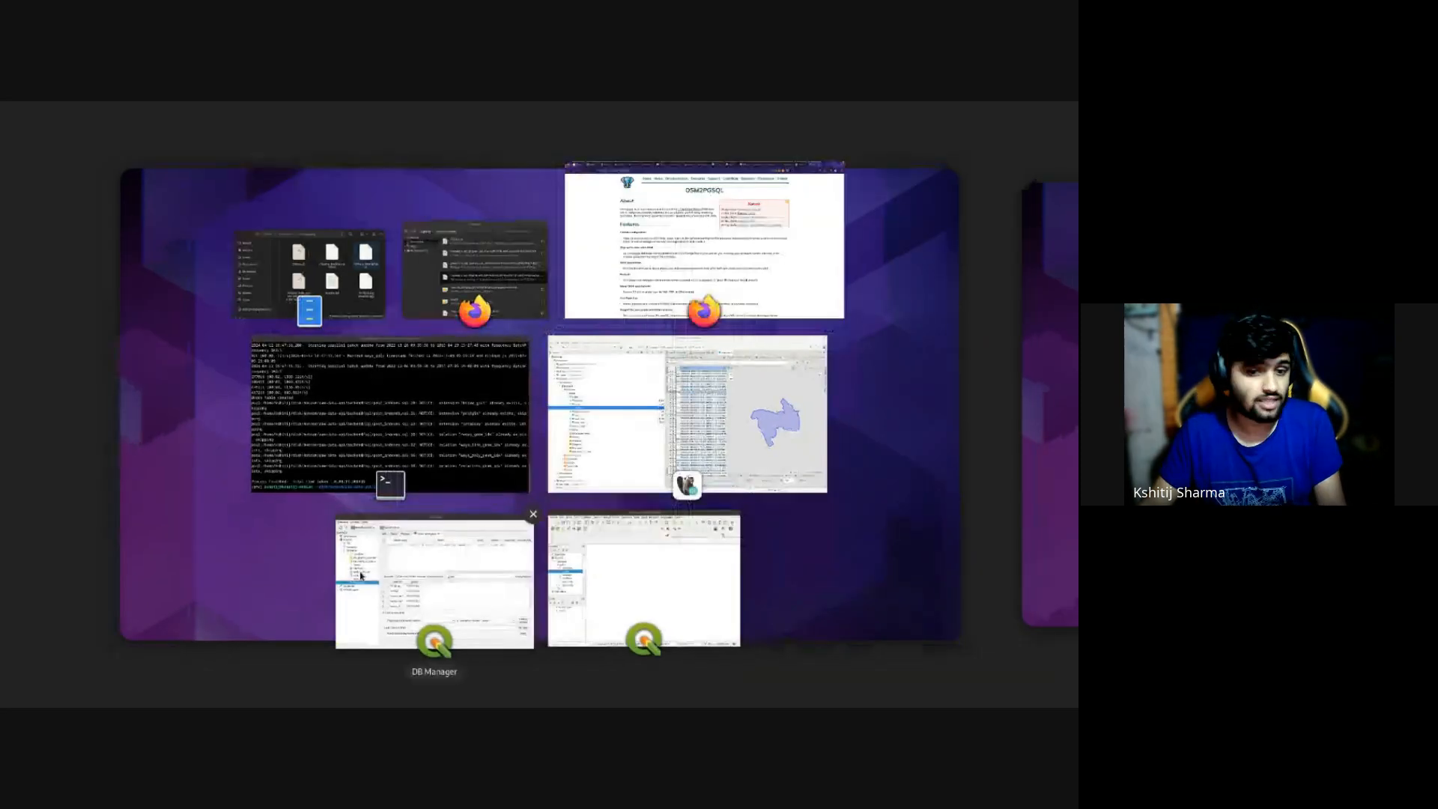
pyautogui.click(578, 576)
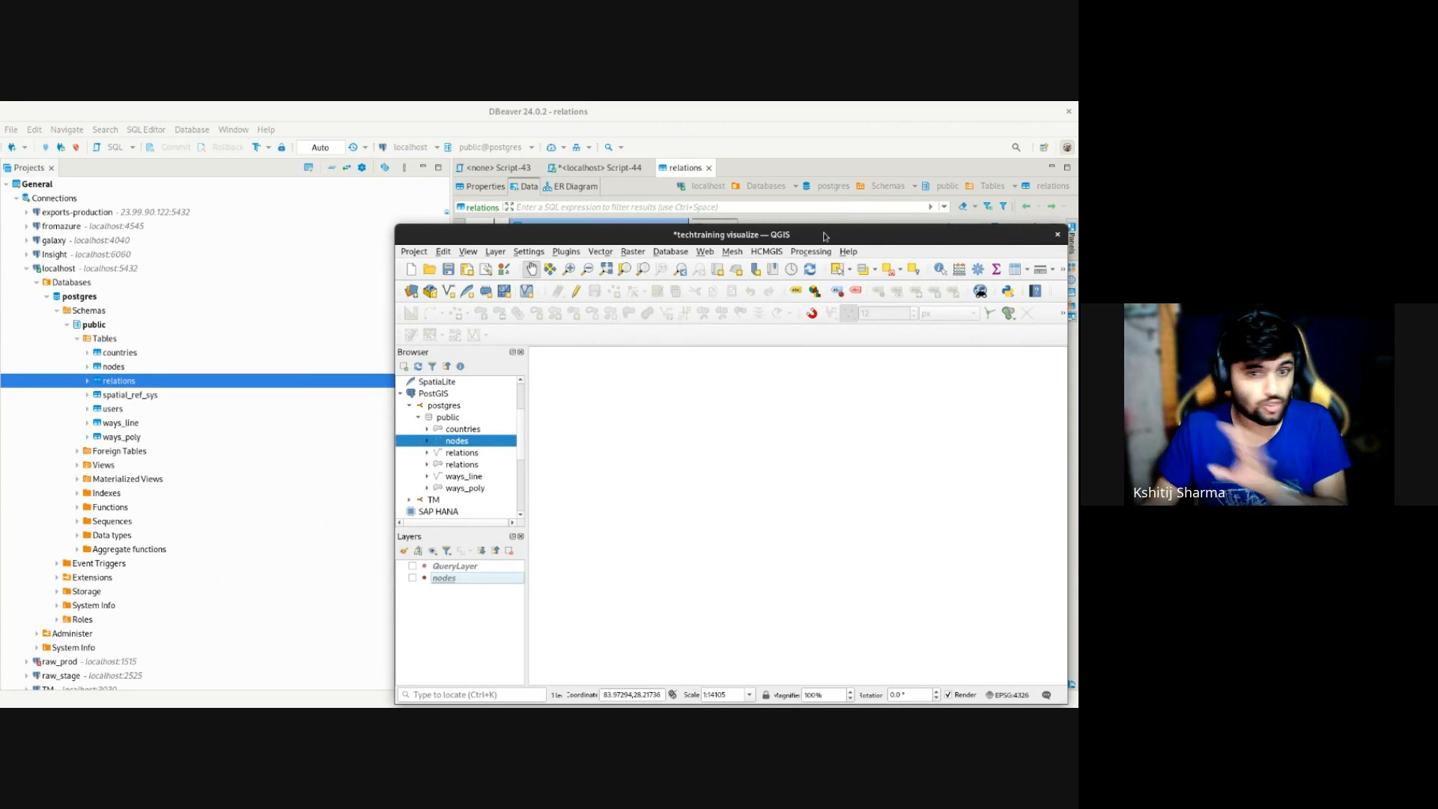
pyautogui.moveTo(824, 237); pyautogui.dragTo(699, 212)
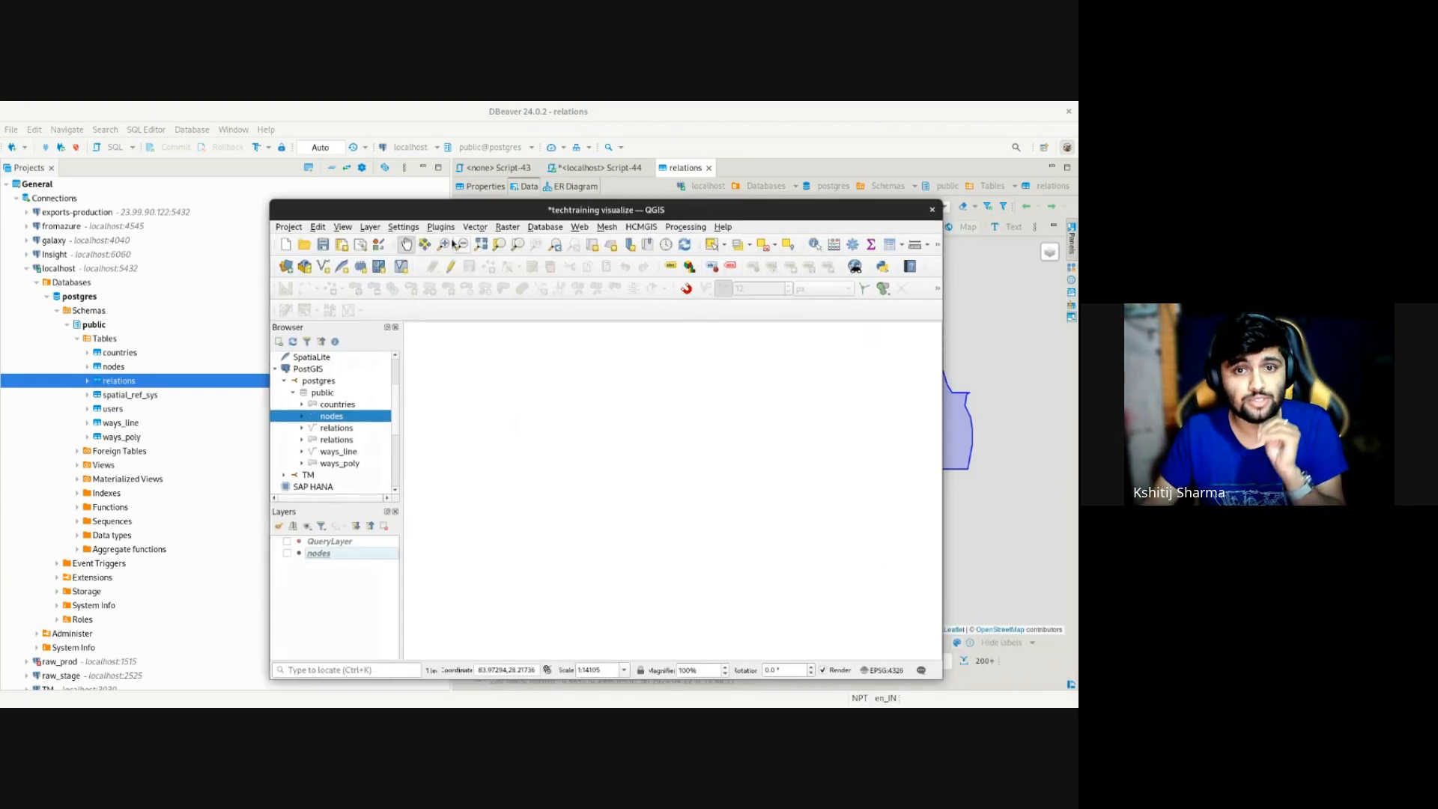
# Step: Open the DB Manager afresh, list its PostGIS connections and close it again
pyautogui.click(546, 227)
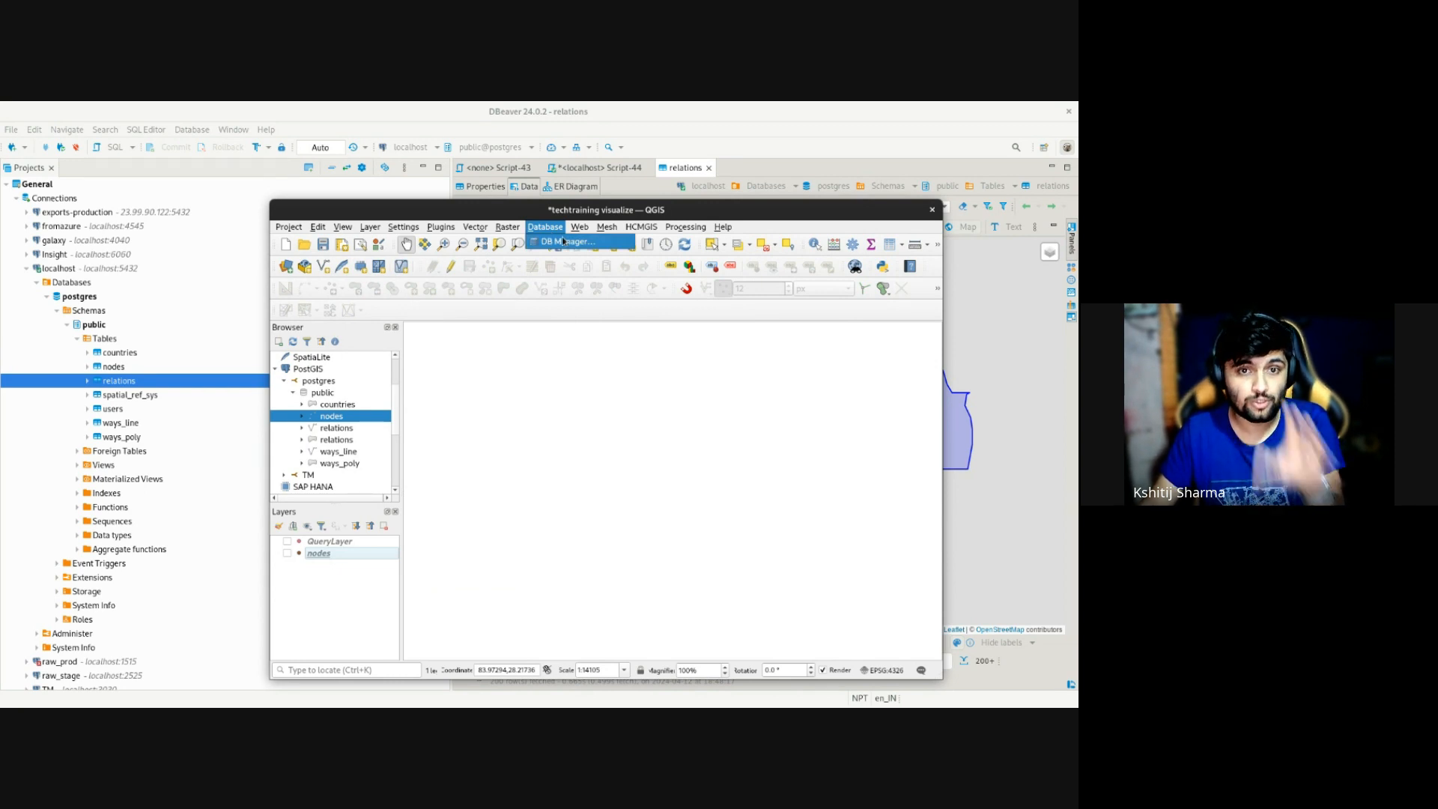
pyautogui.click(564, 241)
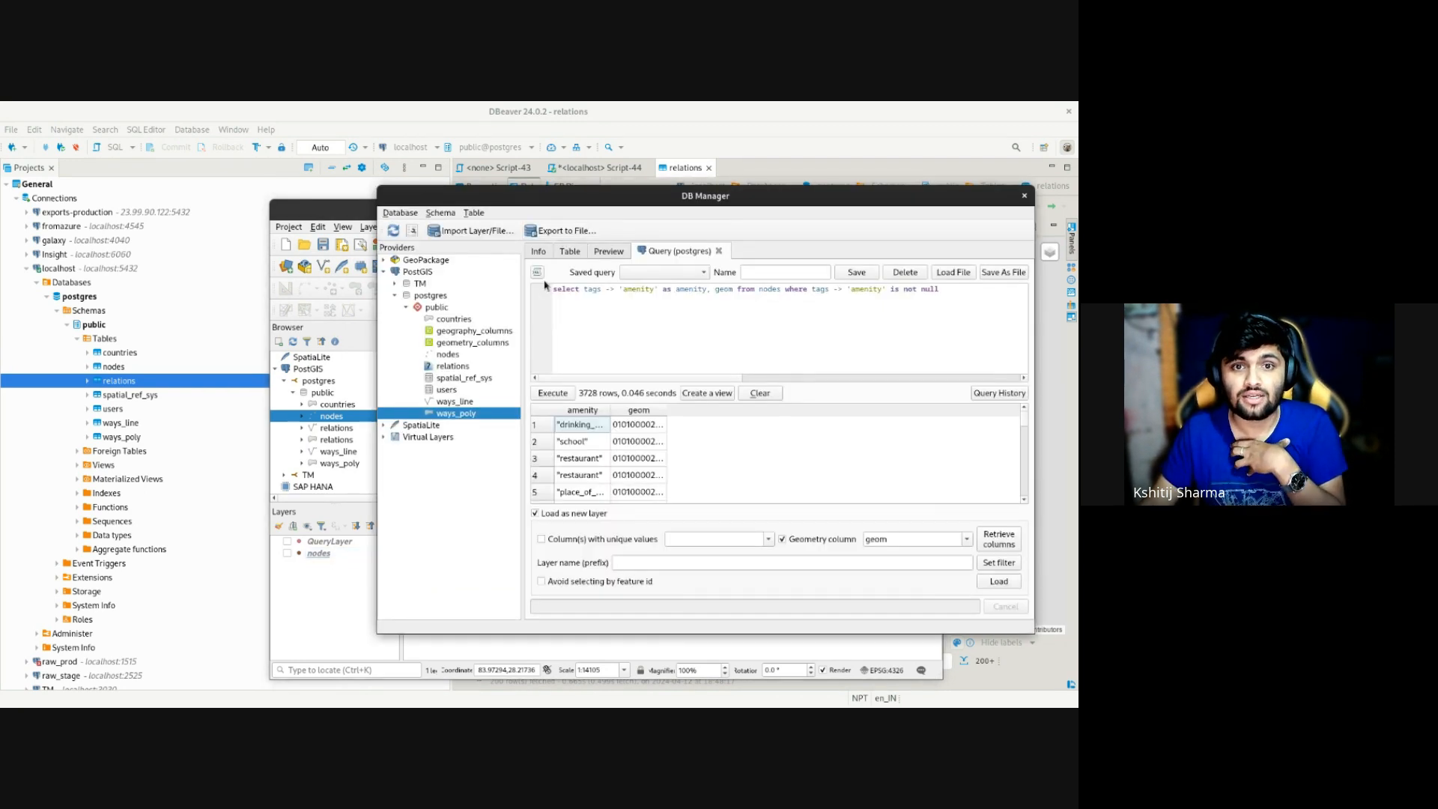
pyautogui.click(1024, 195)
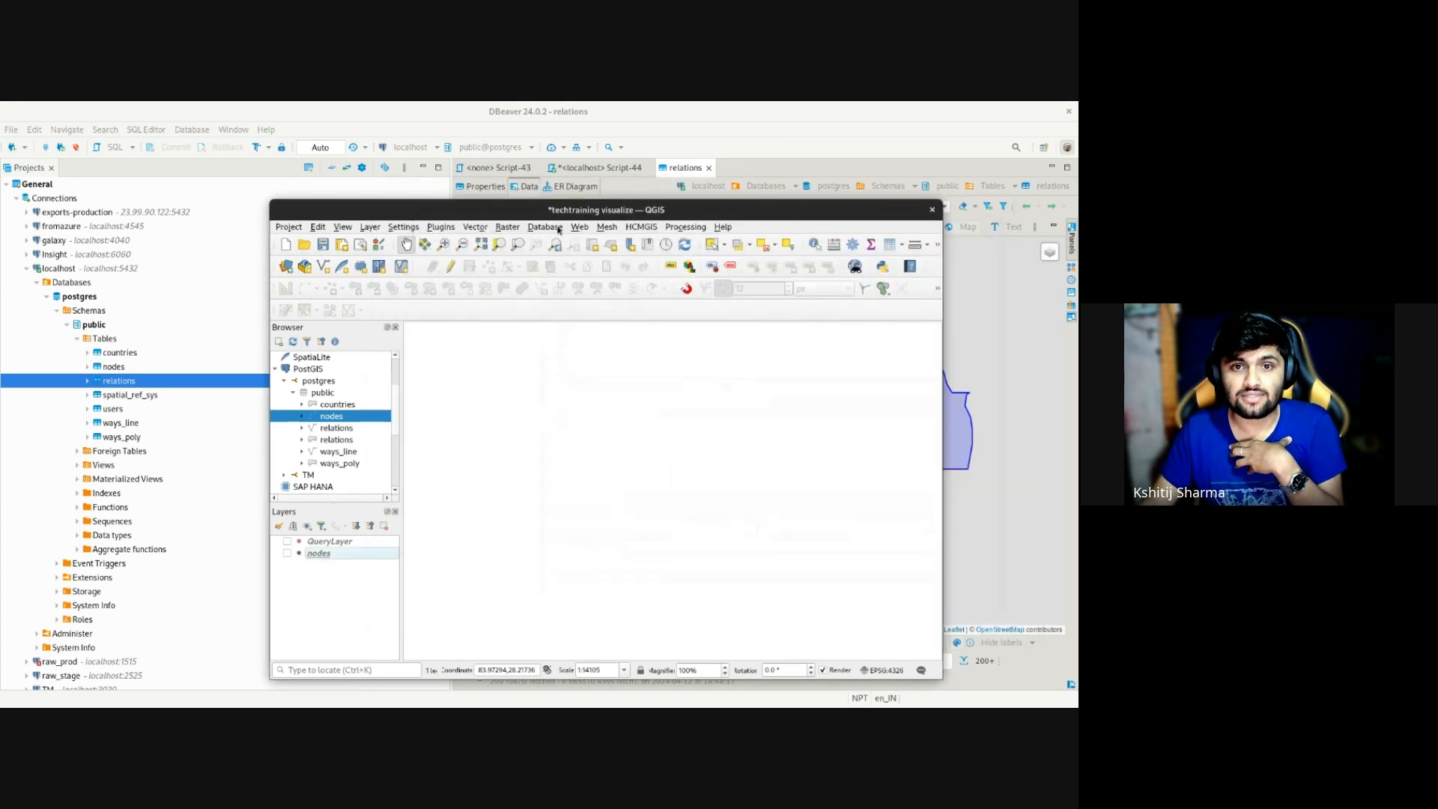
pyautogui.click(558, 229)
pyautogui.click(554, 241)
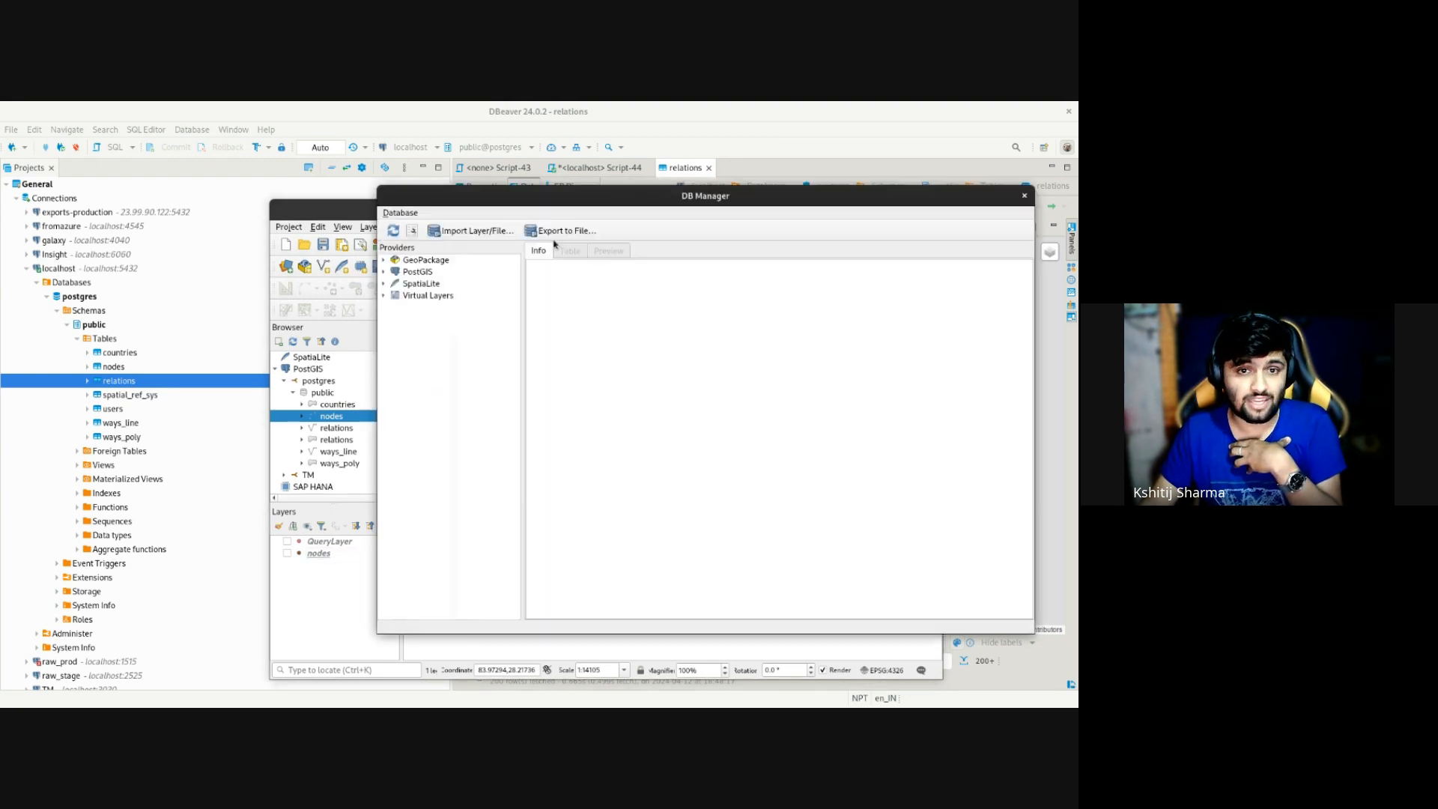
pyautogui.click(383, 273)
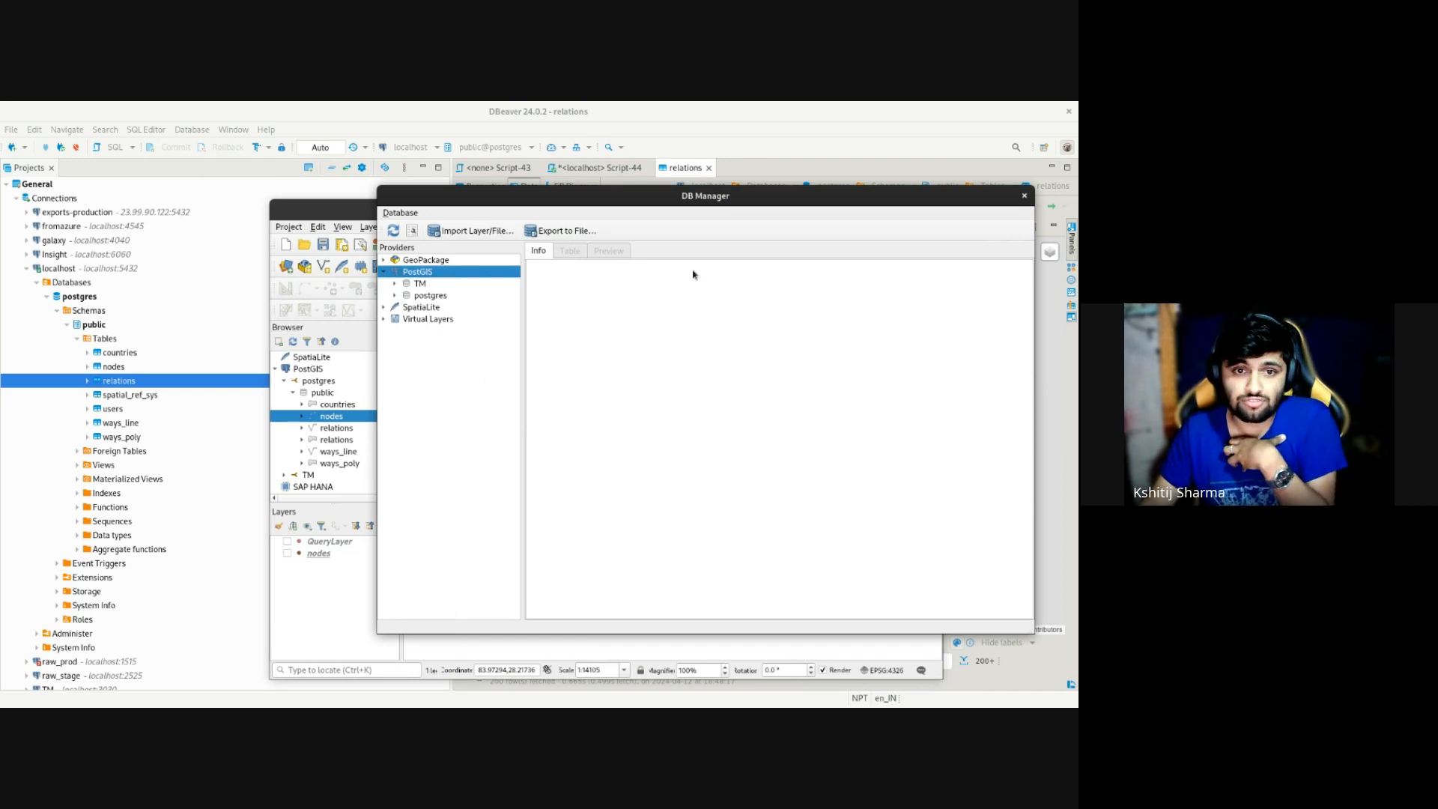
pyautogui.click(1024, 195)
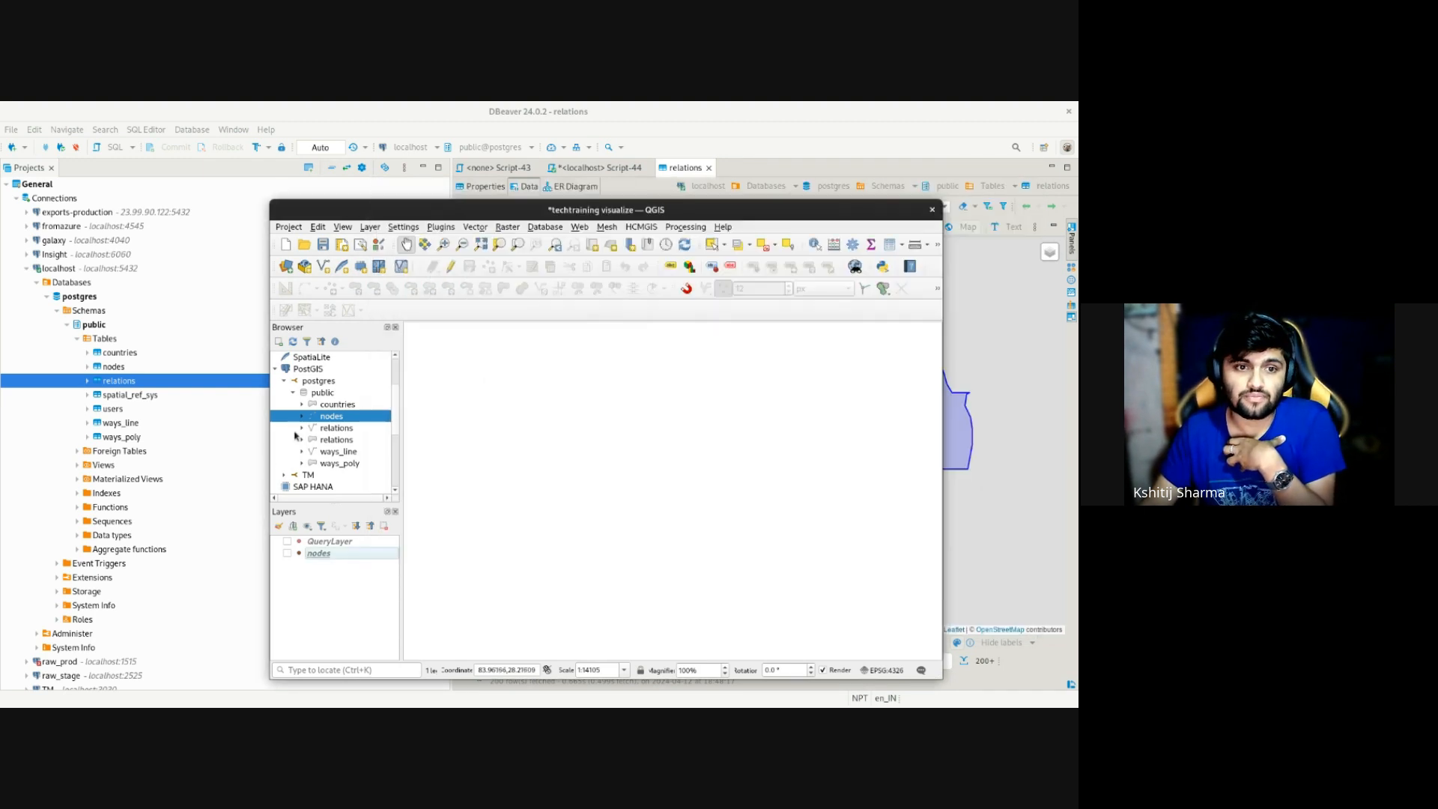
pyautogui.rightClick(325, 372)
pyautogui.click(331, 378)
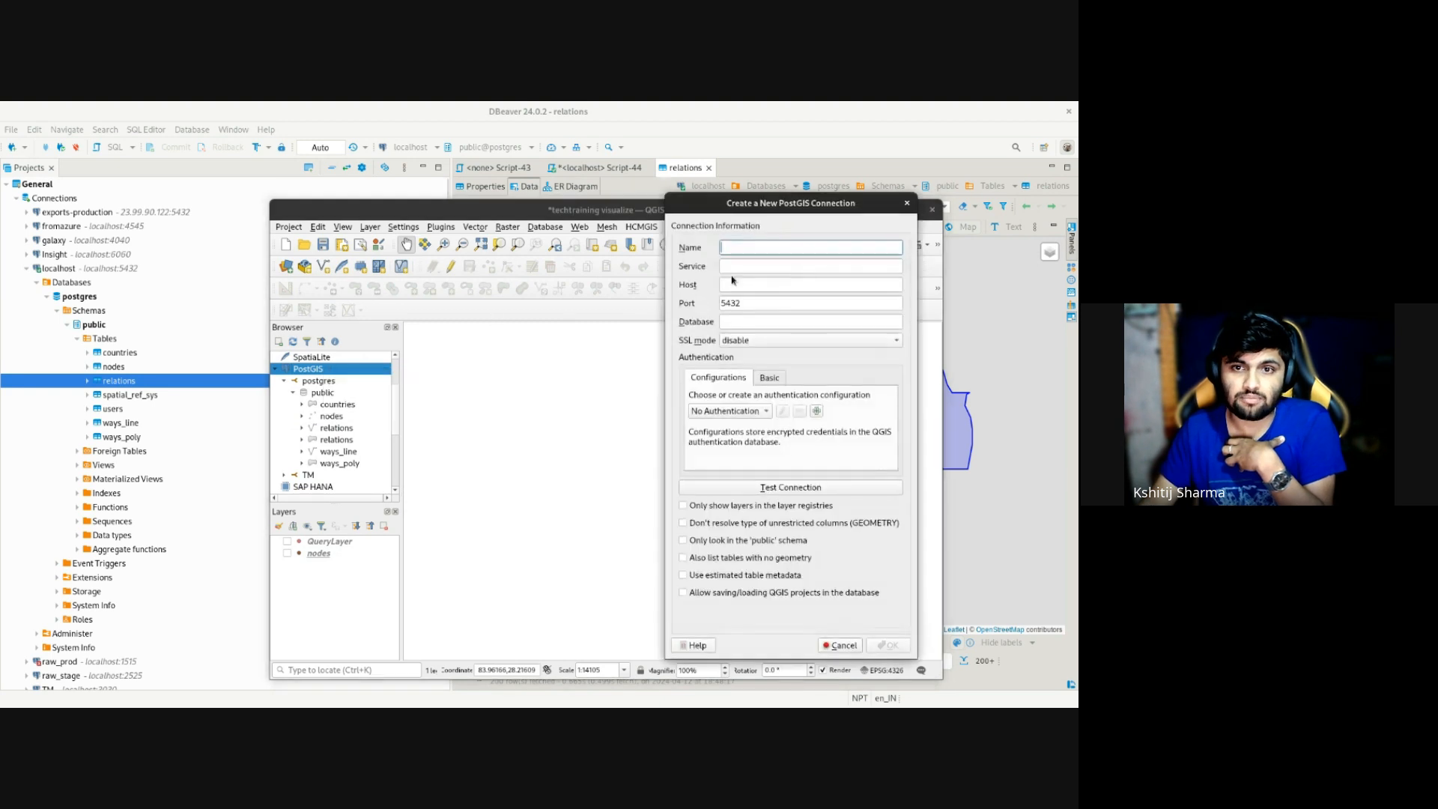
pyautogui.click(841, 645)
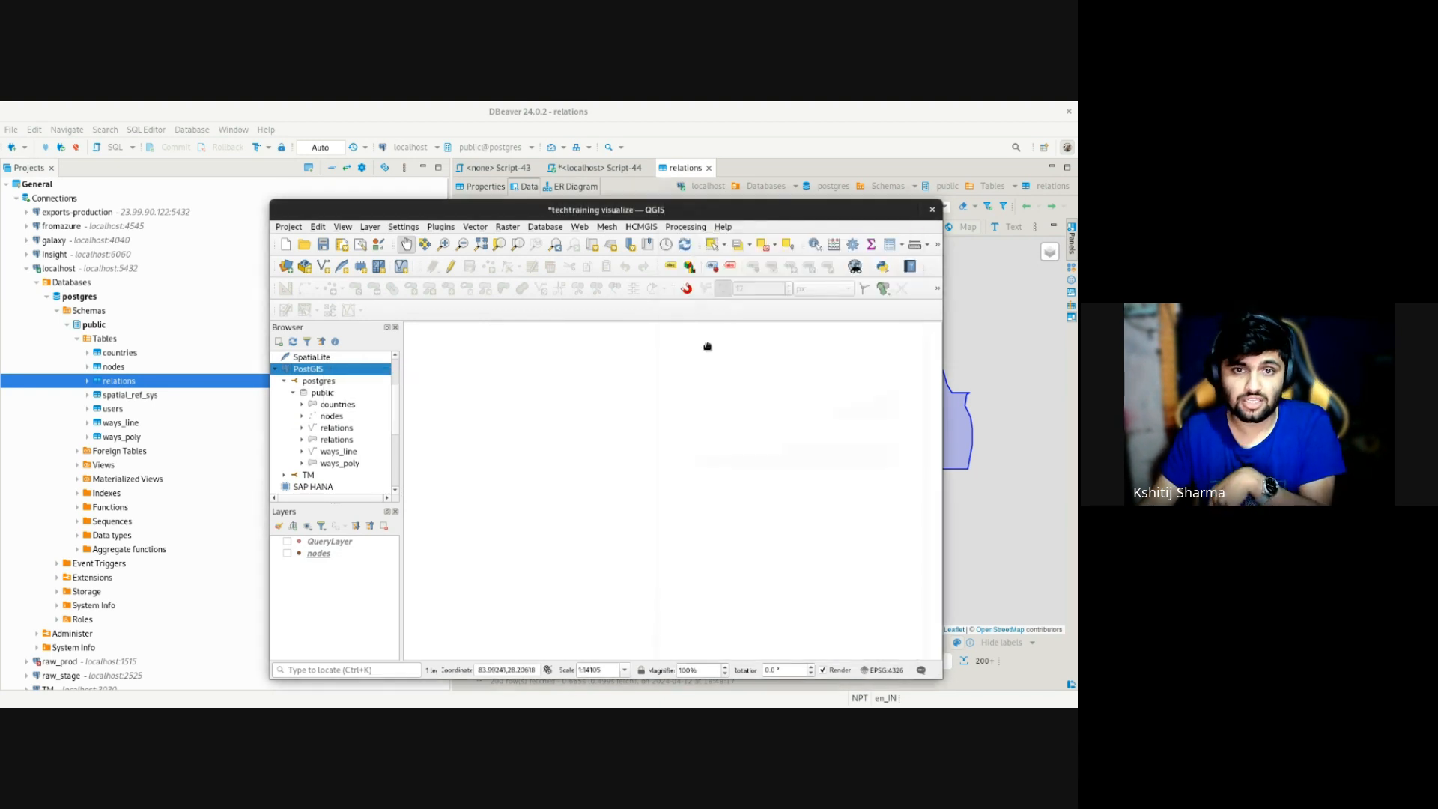
# Step: Open the DB Manager and show the info of the ways_poly table in the public schema of the postgres PostGIS connection
pyautogui.click(544, 227)
pyautogui.click(569, 241)
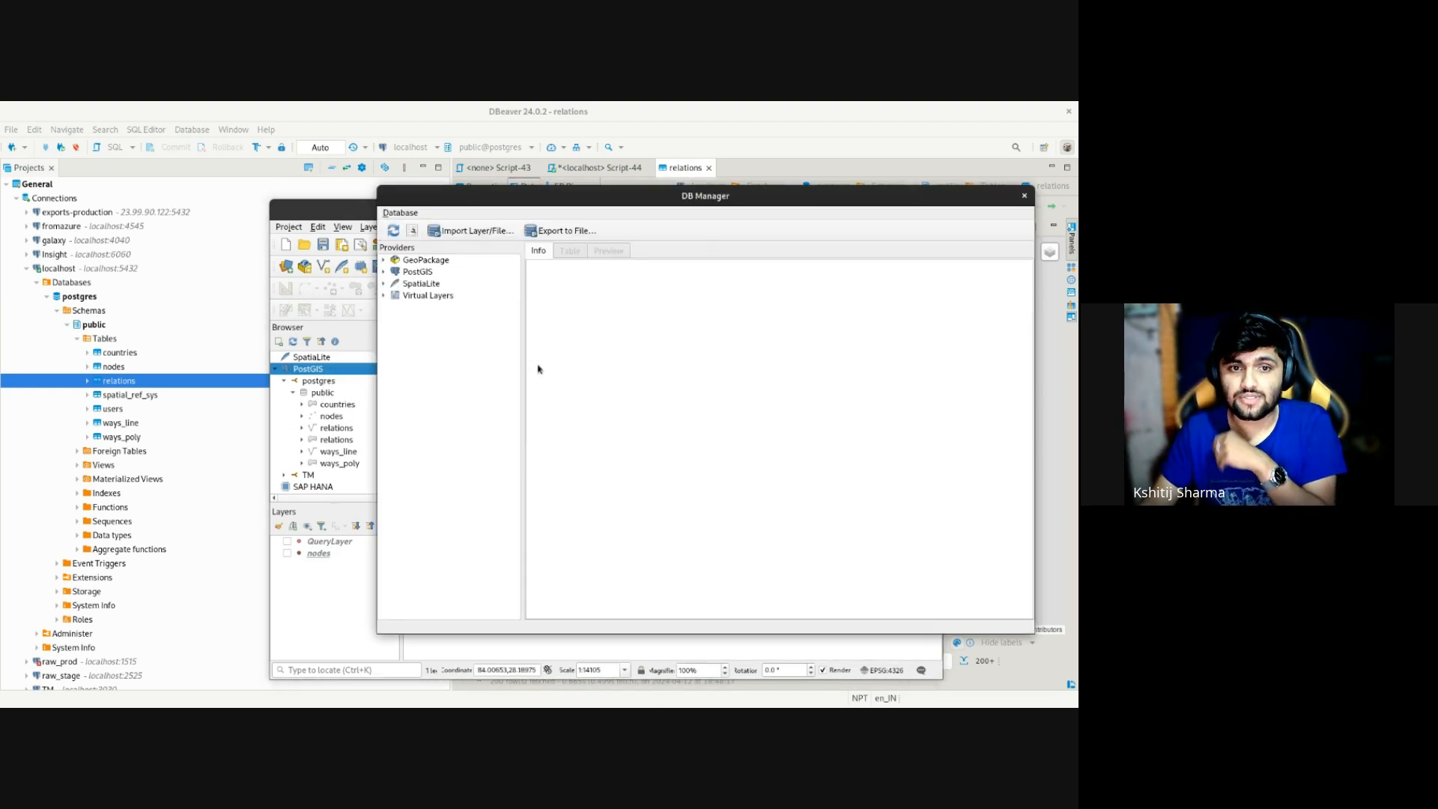
pyautogui.click(384, 271)
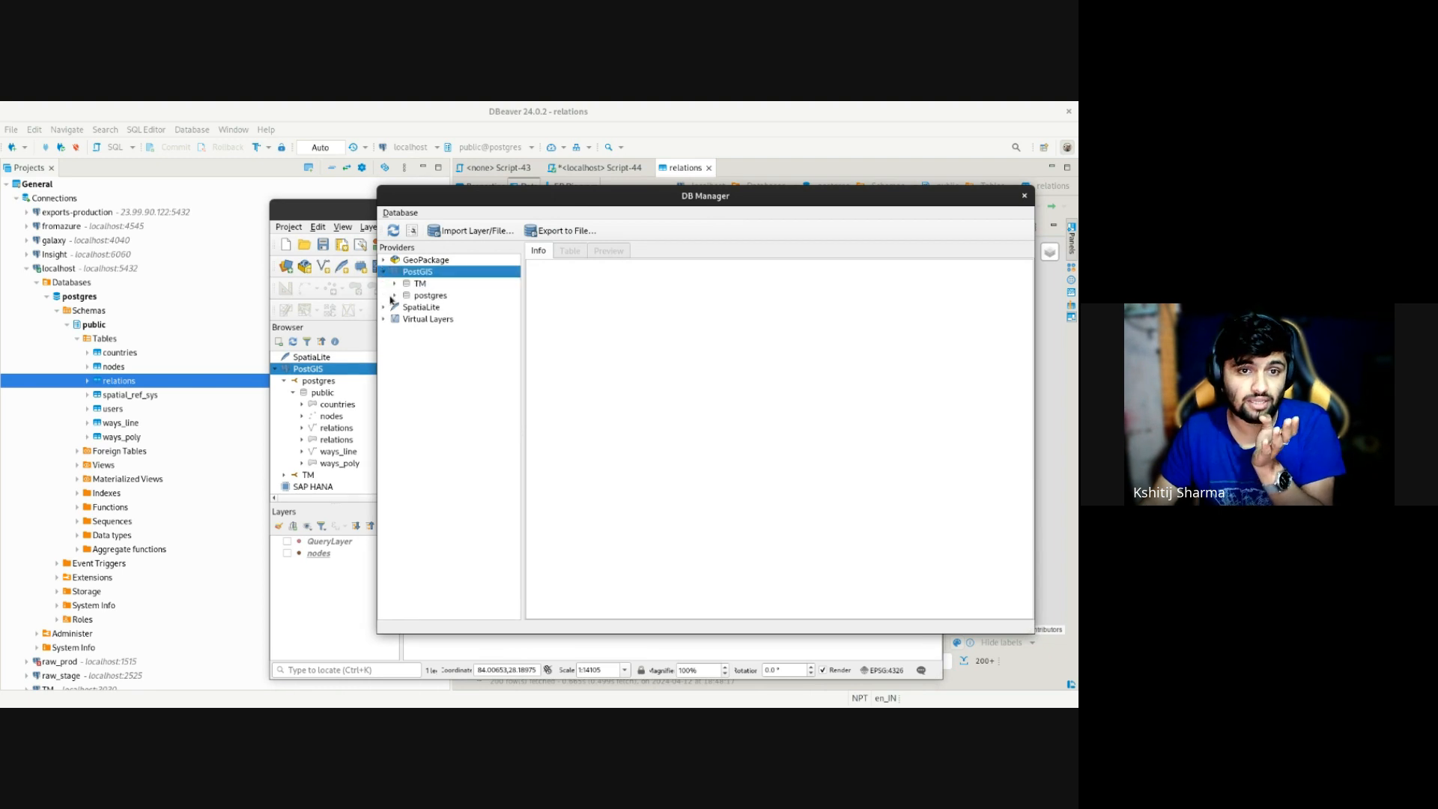
pyautogui.click(395, 297)
pyautogui.click(405, 307)
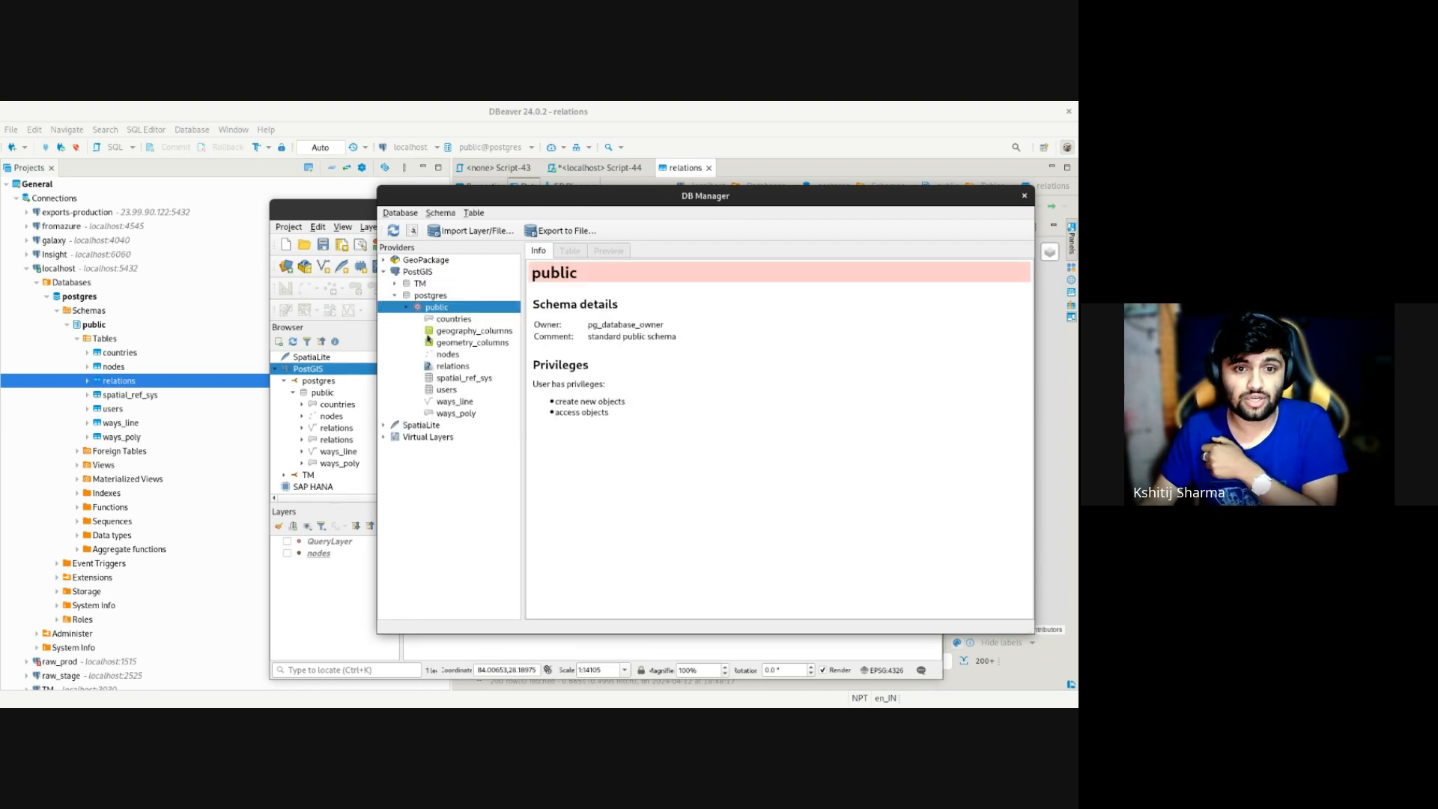
pyautogui.click(456, 412)
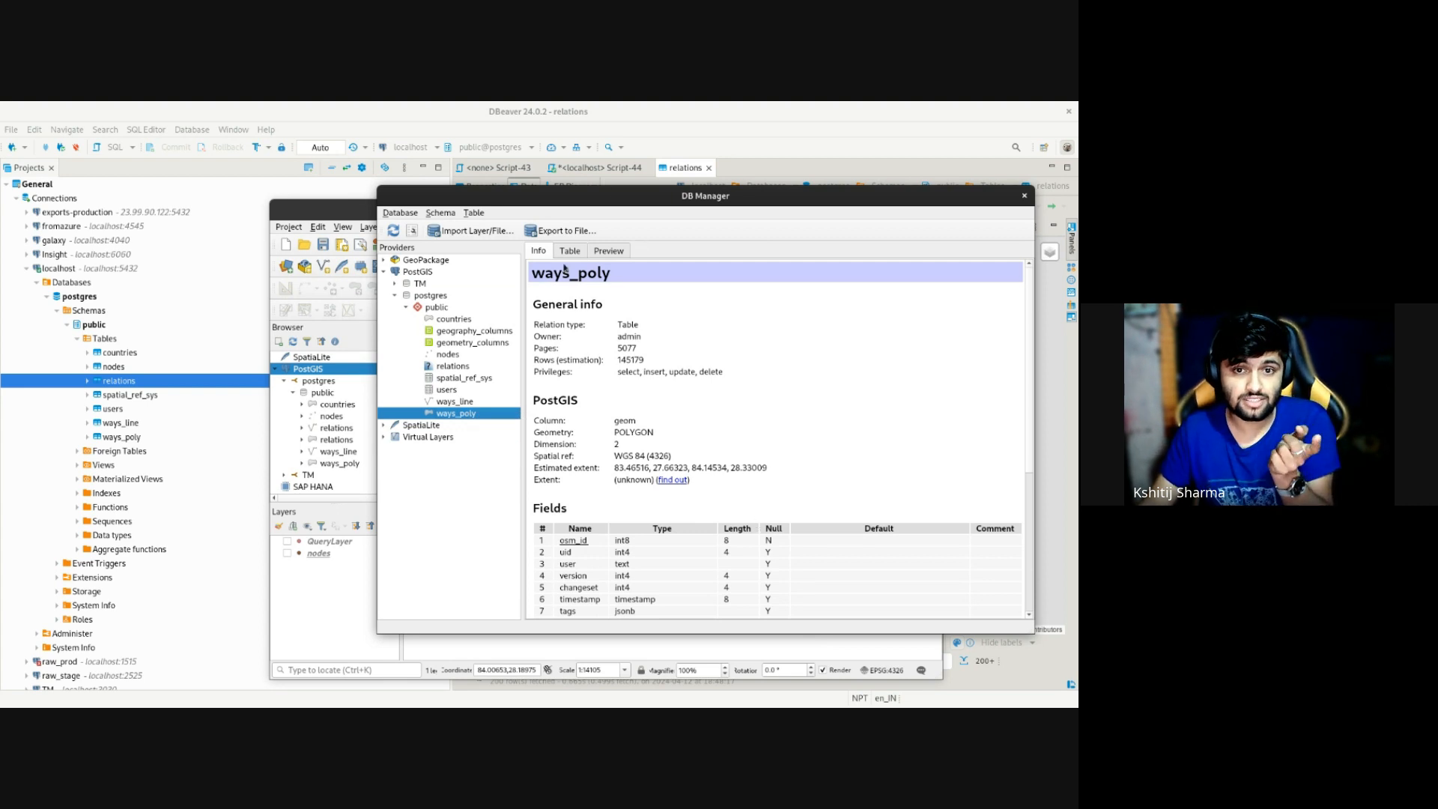
# Step: Open an SQL window for postgres and enter select tags -> 'amenity' as amenity, geom from nodes where tags -> 'amenity' is not null
pyautogui.click(401, 213)
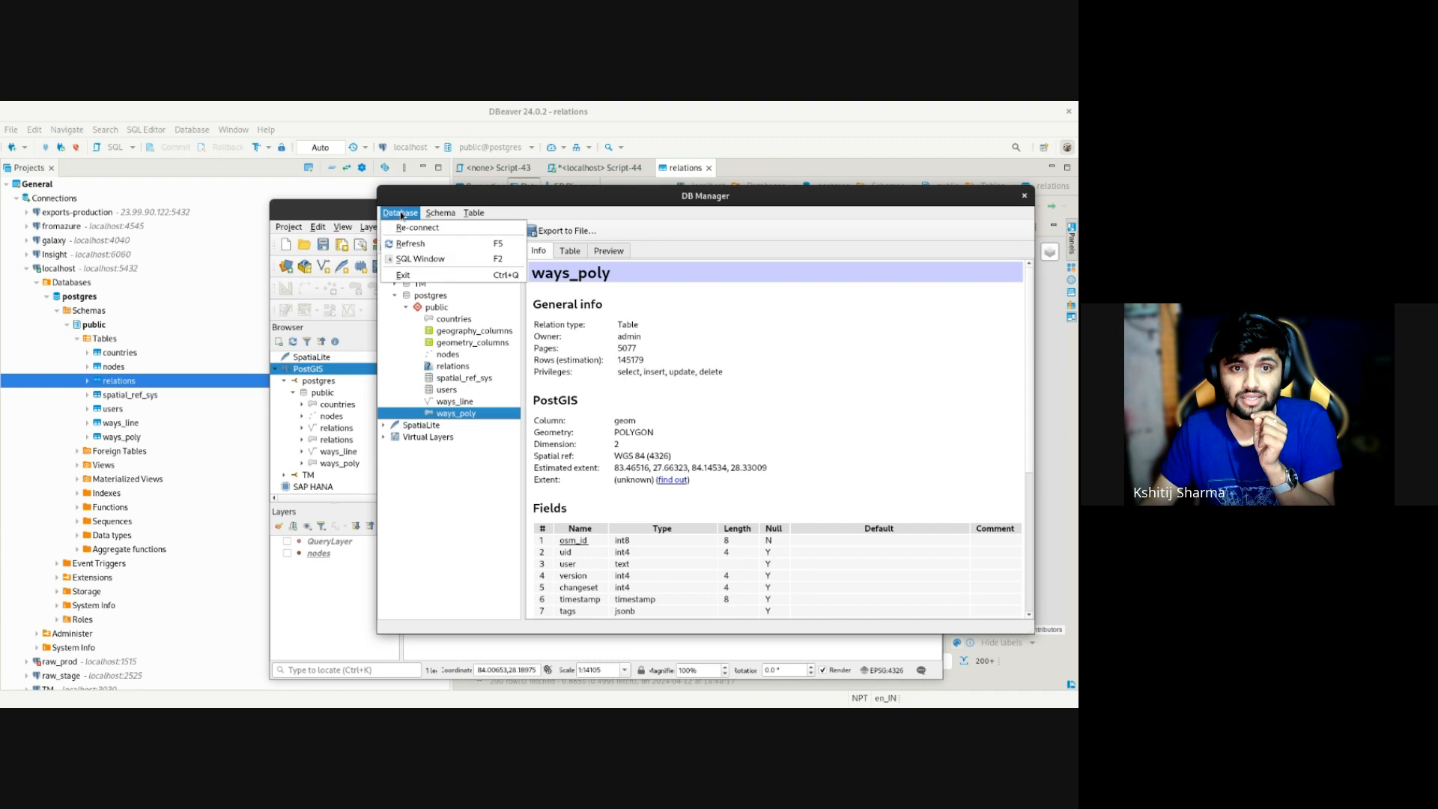
pyautogui.click(435, 267)
pyautogui.click(622, 299)
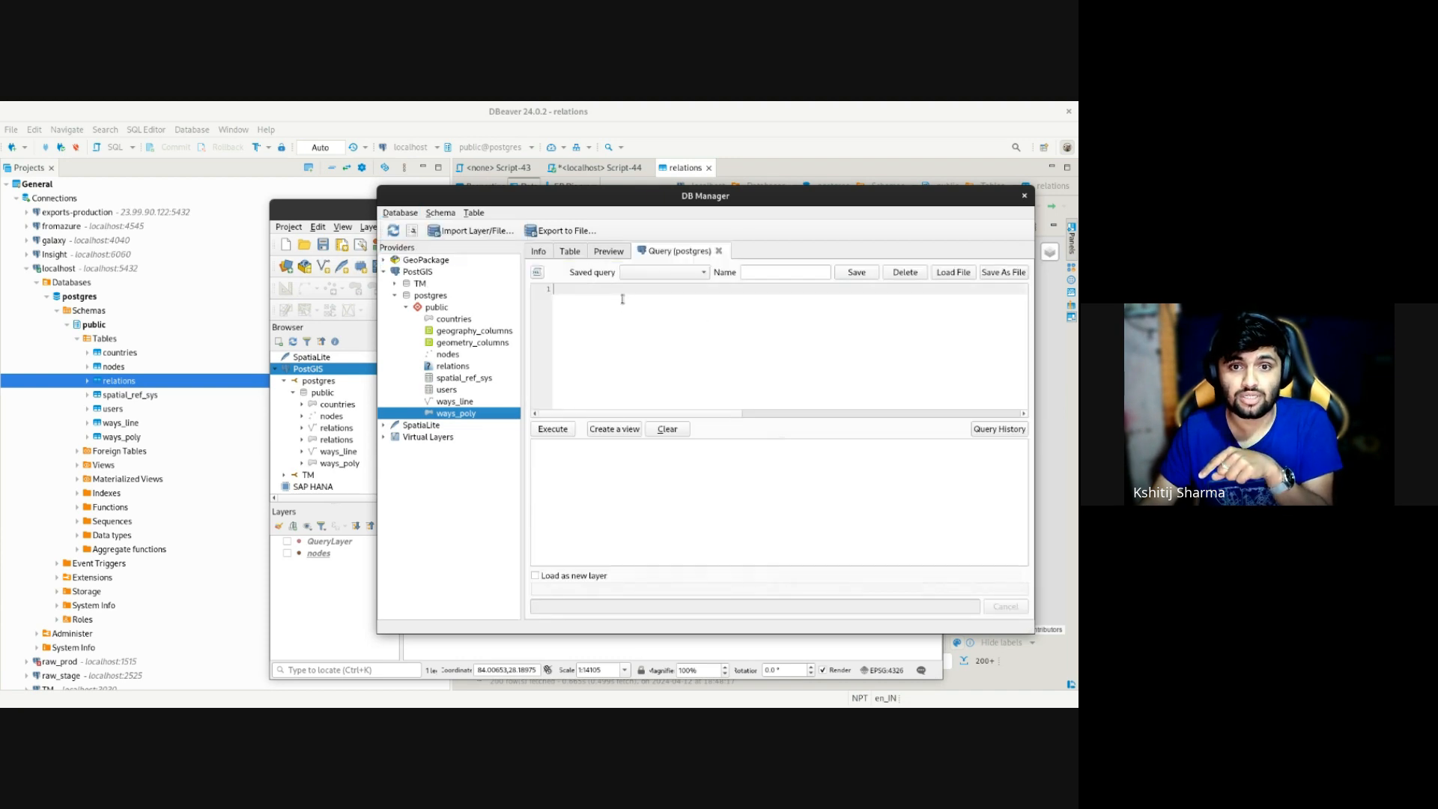
pyautogui.press('super')
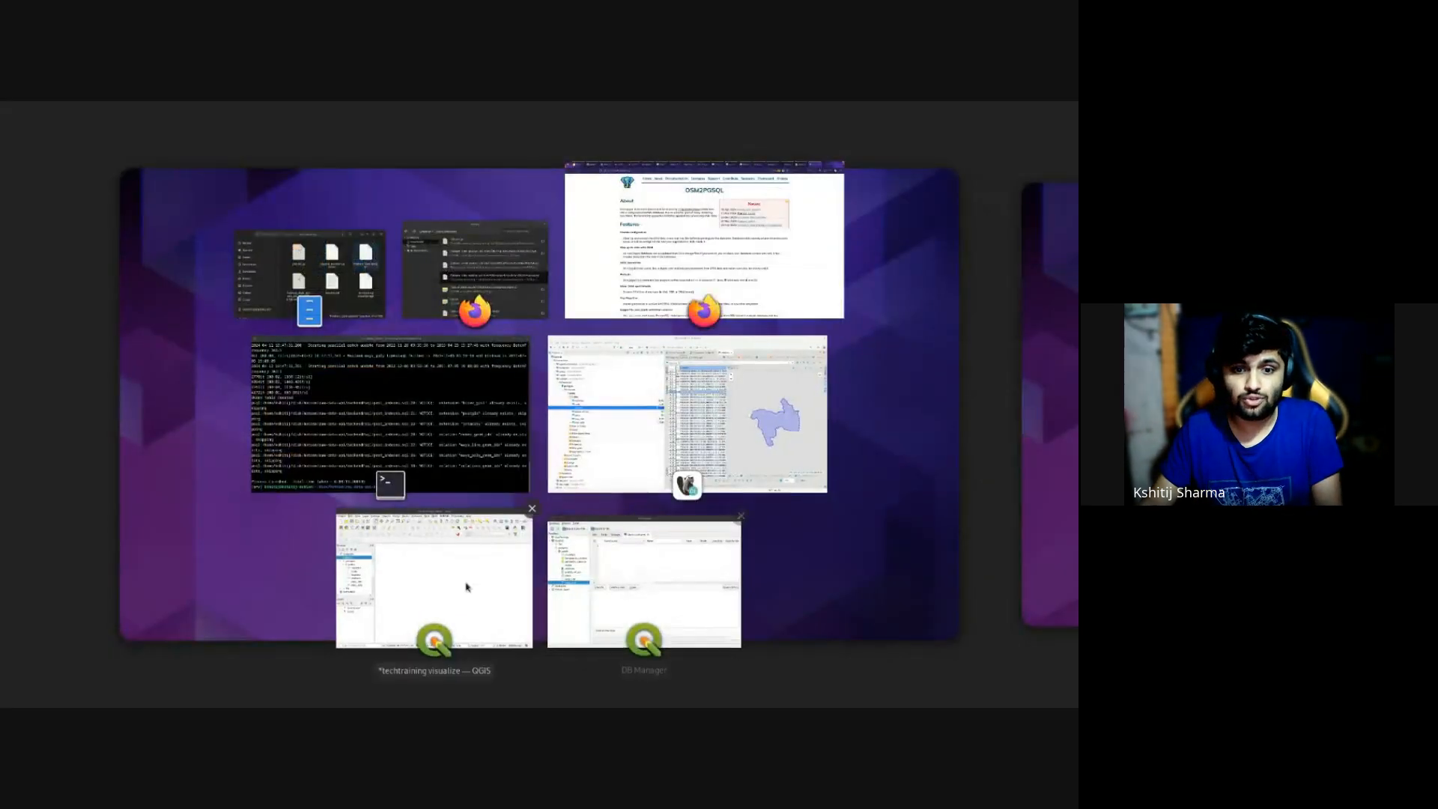
pyautogui.click(487, 568)
pyautogui.press('super')
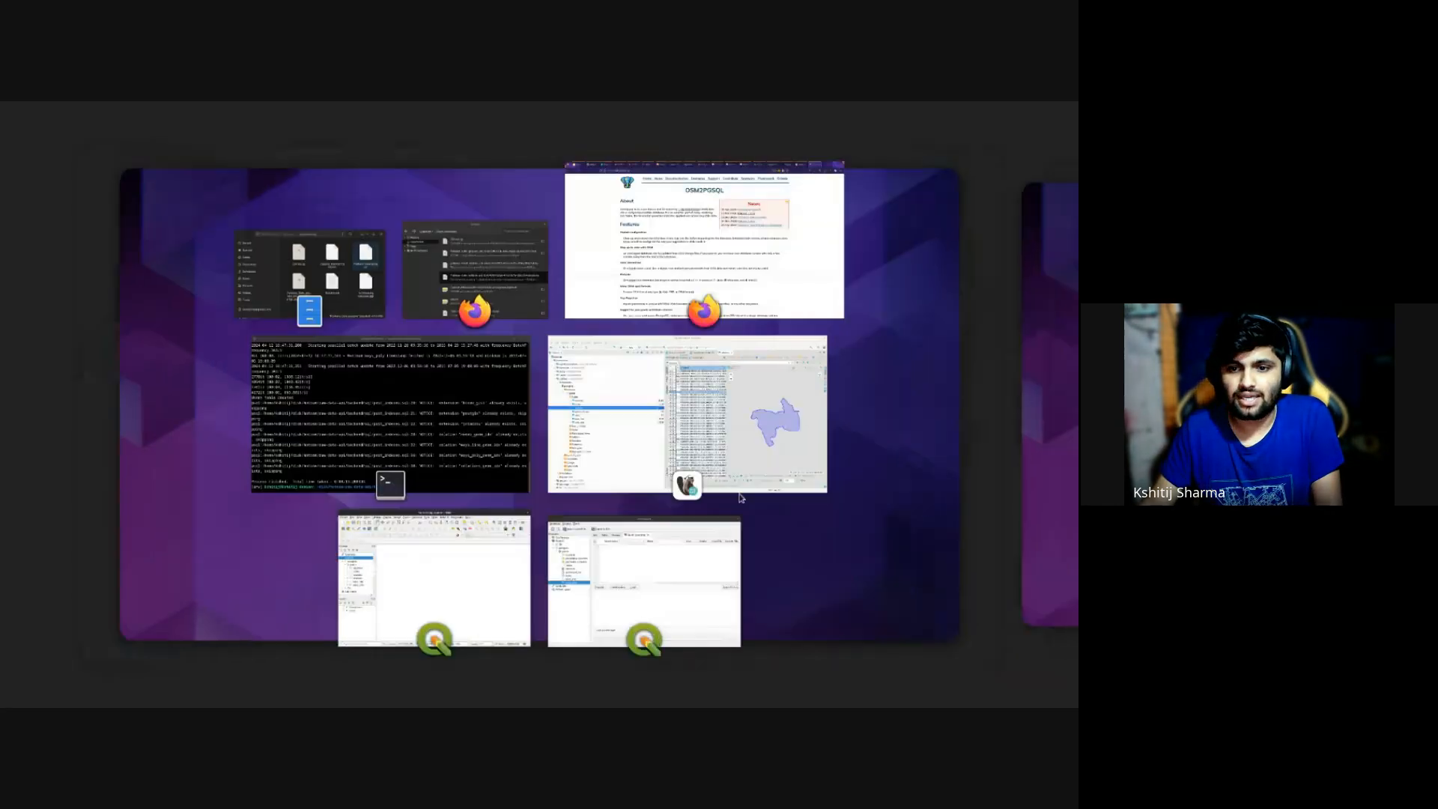
pyautogui.click(676, 593)
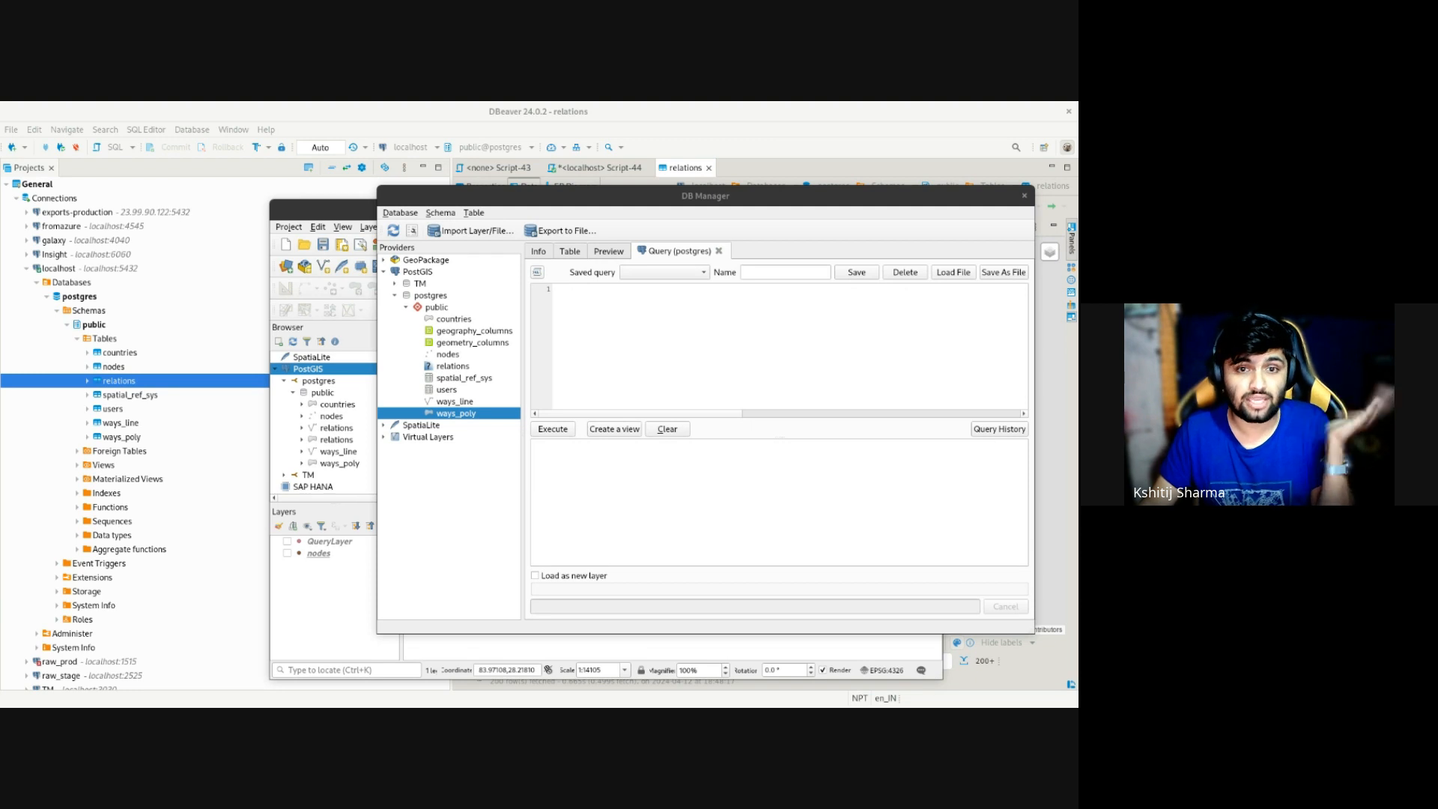
pyautogui.write("select tags -> 'amenity' as amenity, geom from nodes where tags -> 'amenity' is not null")
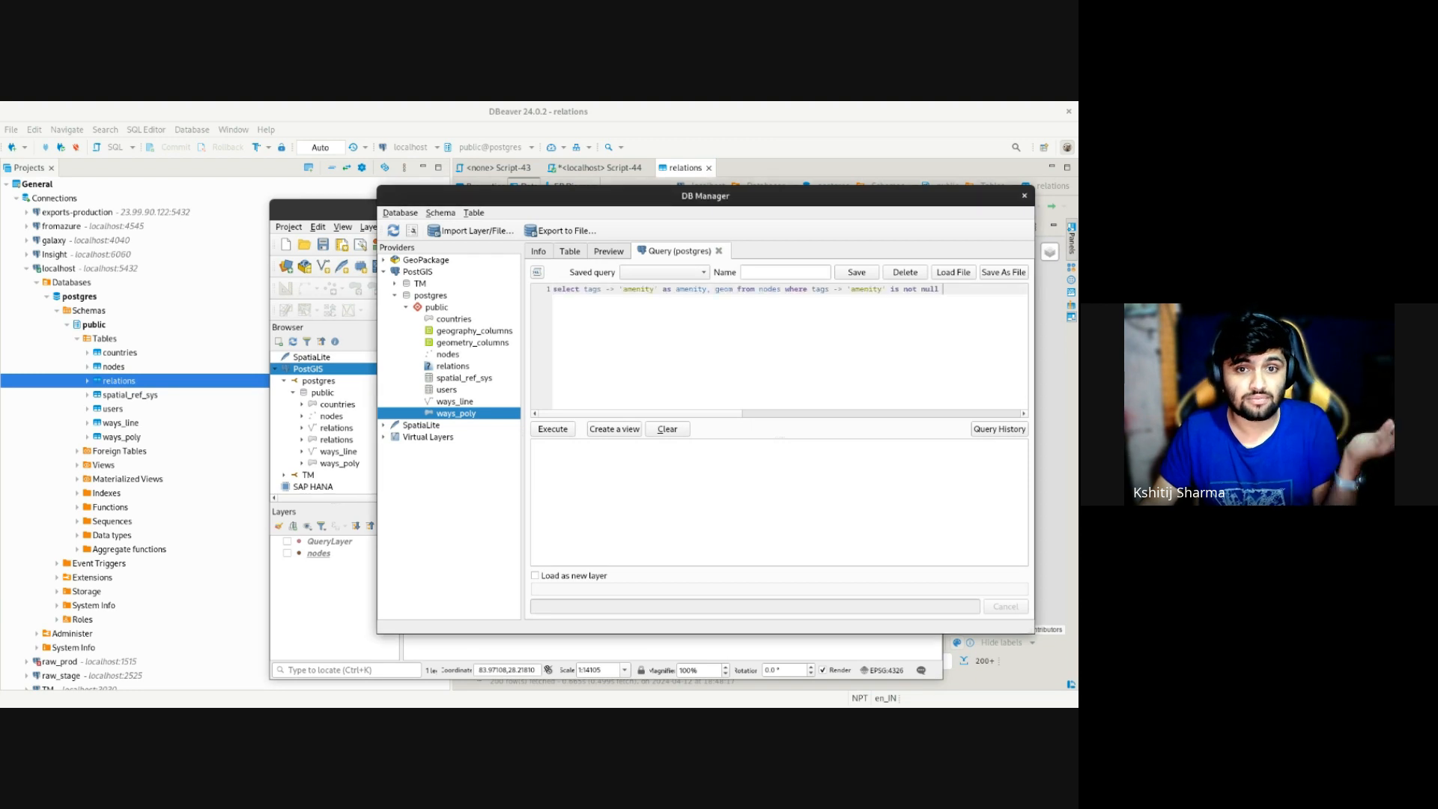
# Step: Examine the query's amenity tag selection, its nodes source table and the not-null condition
pyautogui.moveTo(562, 291); pyautogui.dragTo(624, 292)
pyautogui.click(579, 292)
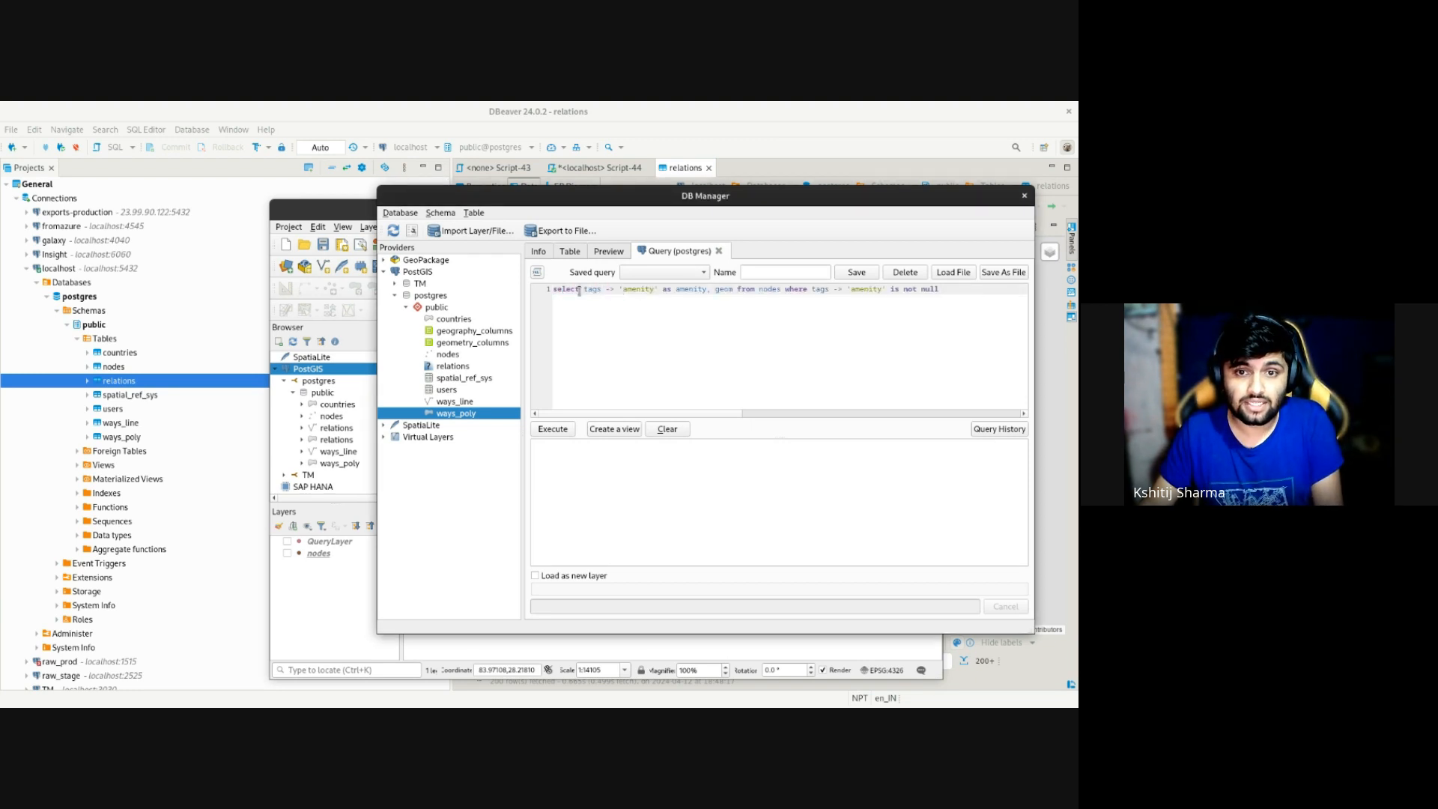
pyautogui.doubleClick(644, 293)
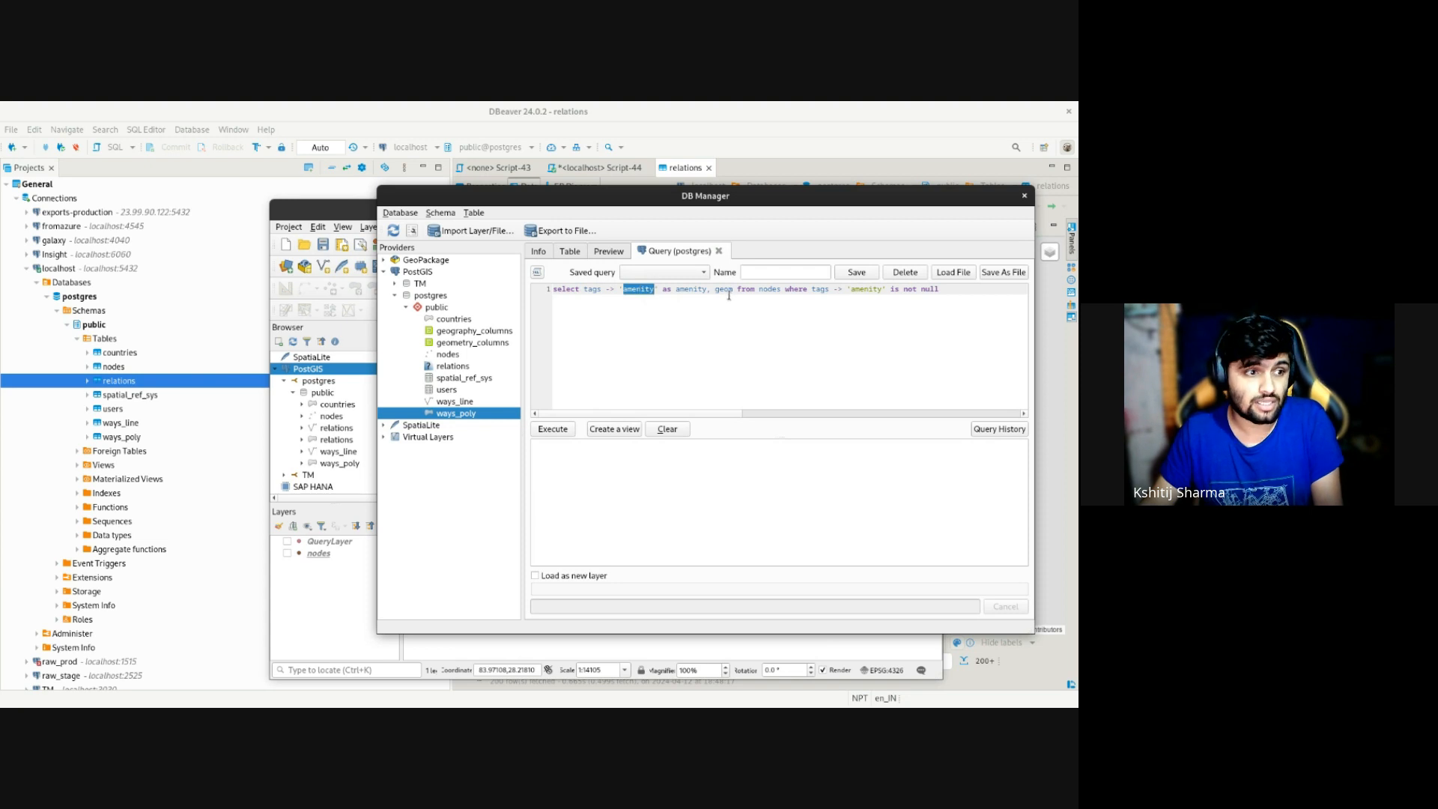
pyautogui.press('End')
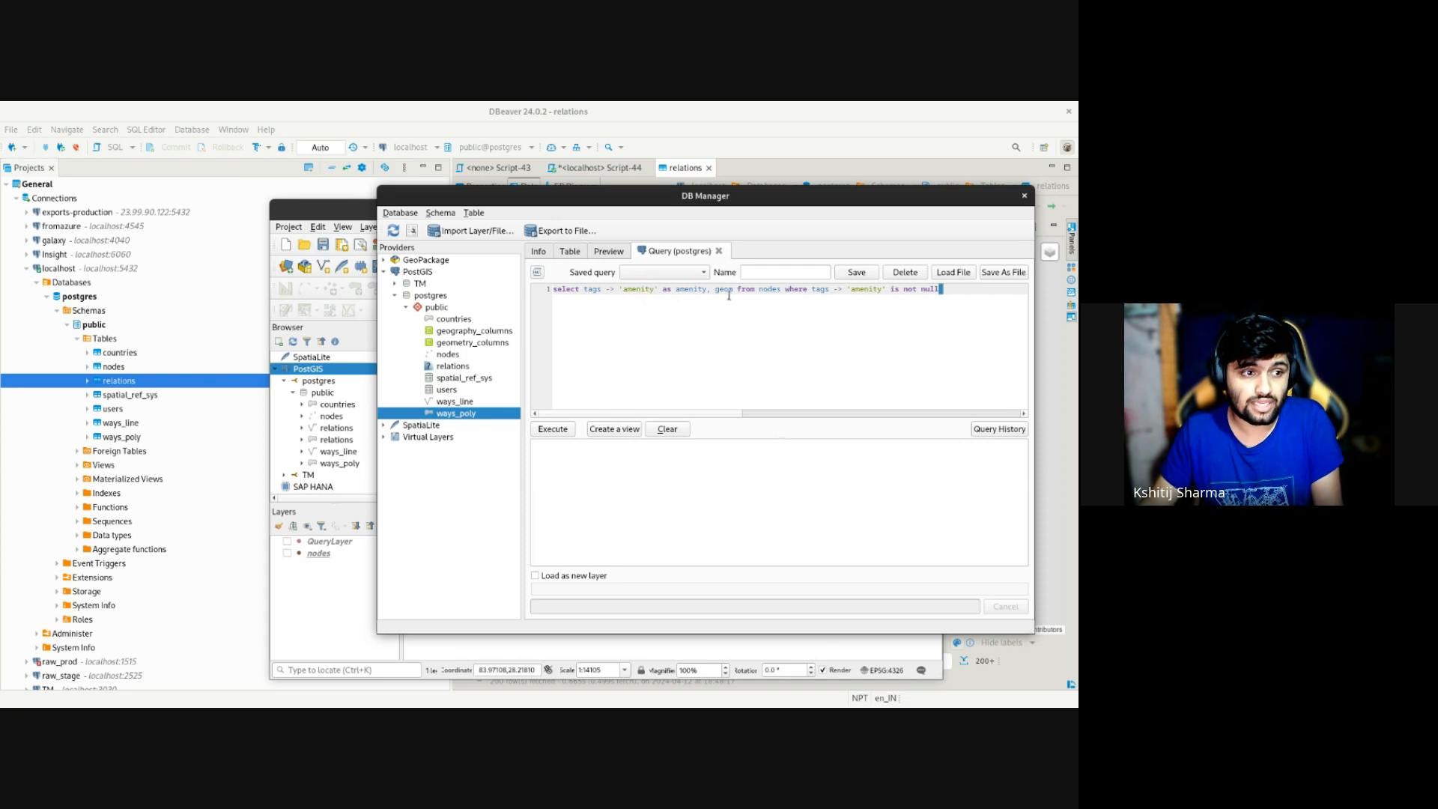
pyautogui.doubleClick(770, 292)
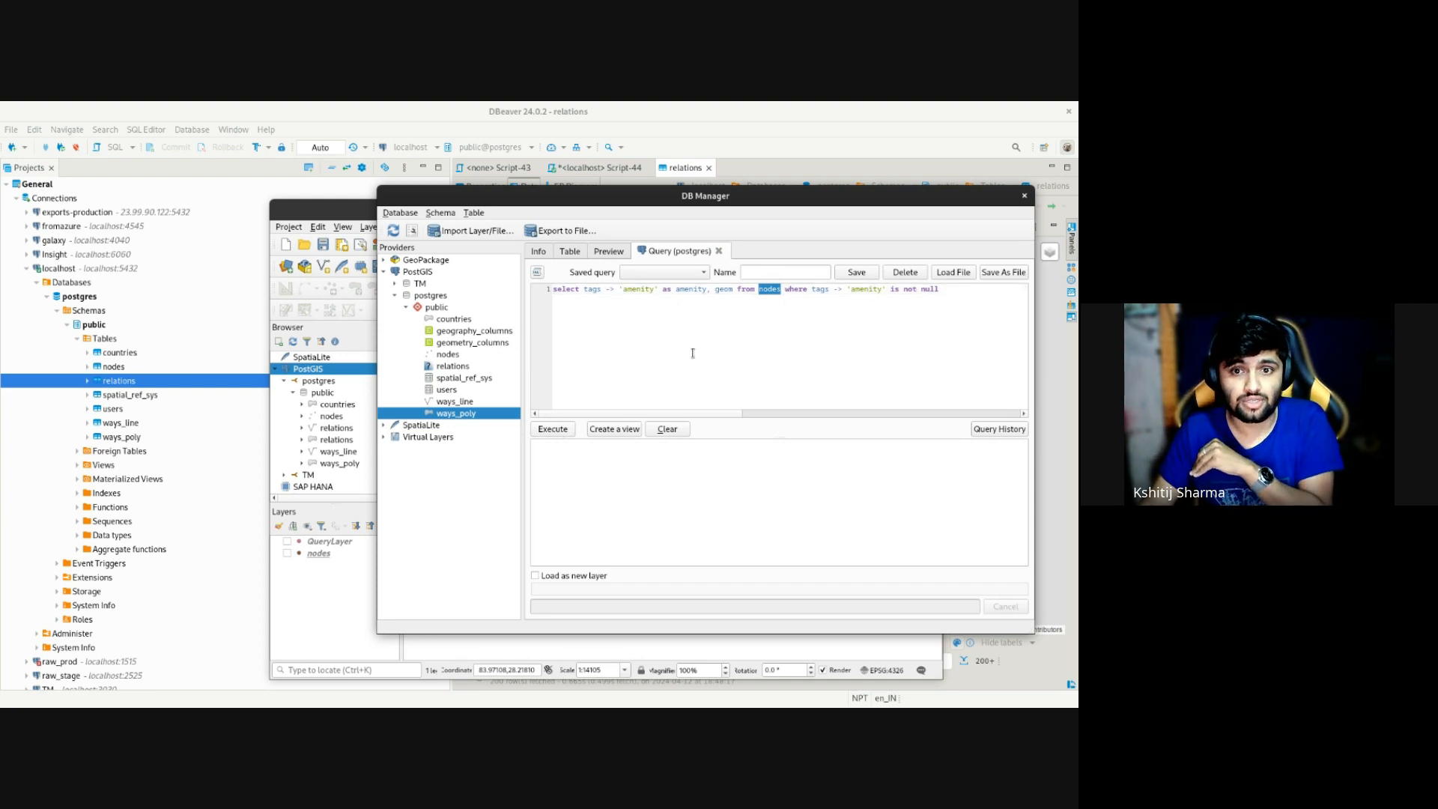
pyautogui.click(808, 332)
pyautogui.doubleClick(769, 289)
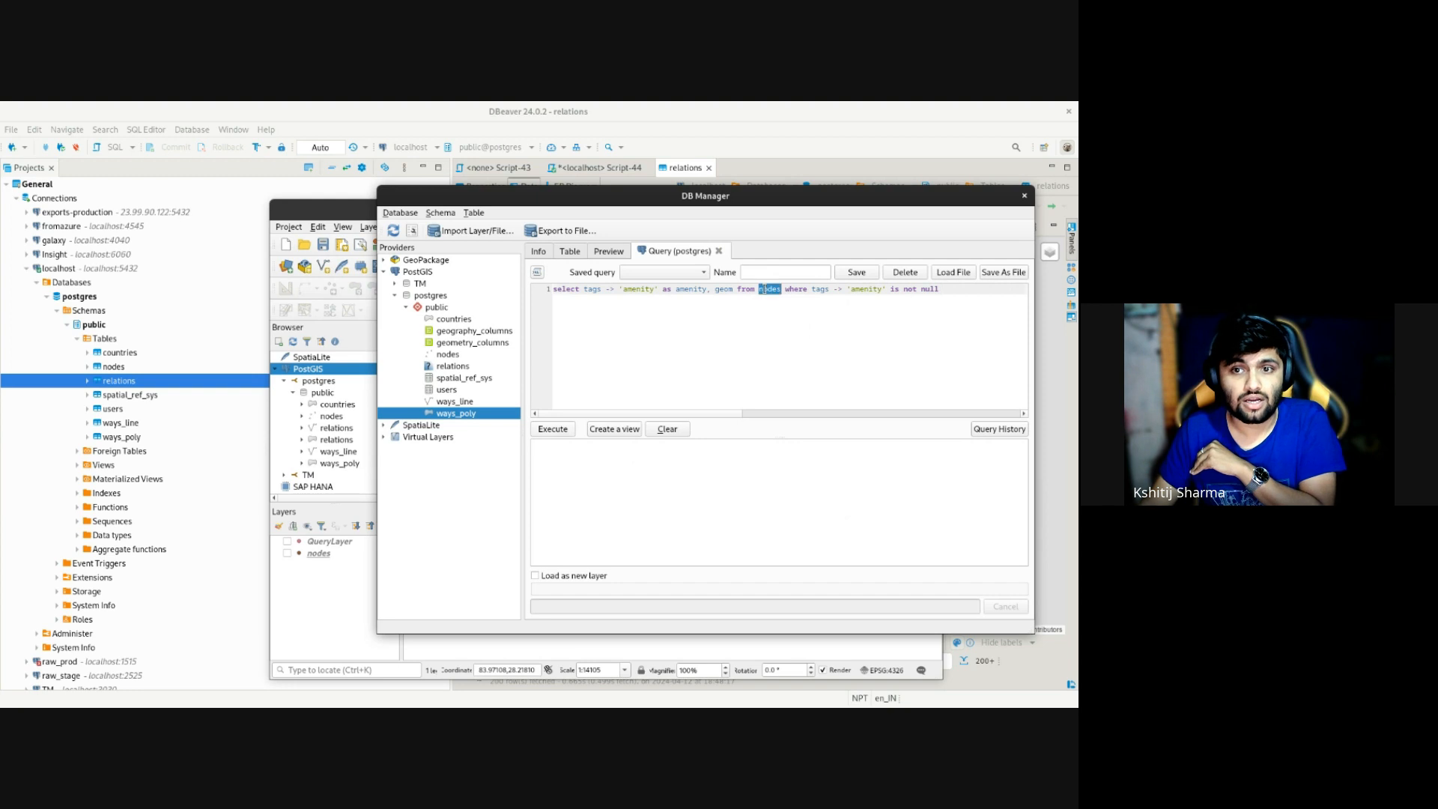
pyautogui.click(729, 341)
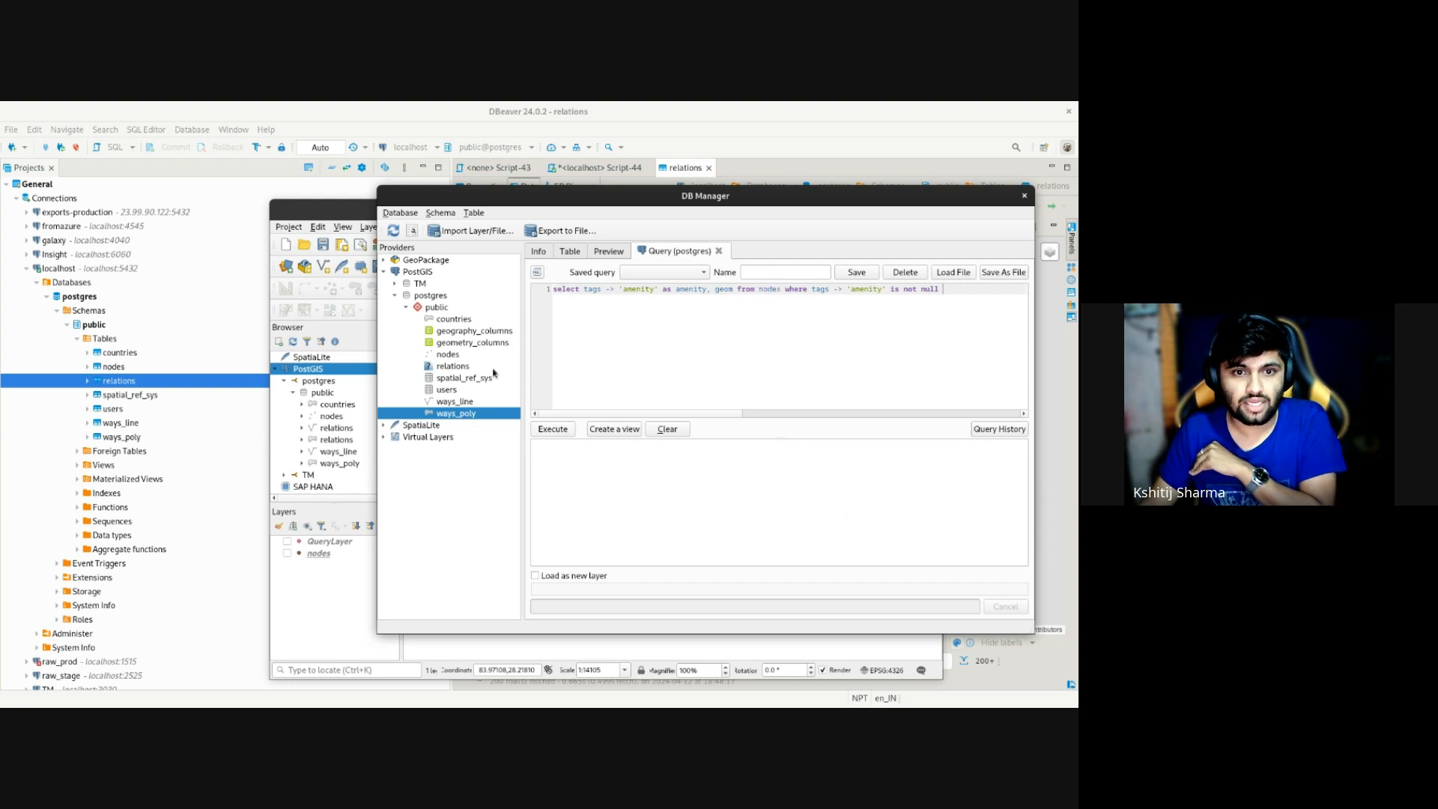
pyautogui.click(448, 355)
pyautogui.moveTo(643, 414)
pyautogui.mouseDown()
pyautogui.moveTo(977, 413)
pyautogui.moveTo(666, 414)
pyautogui.mouseUp()
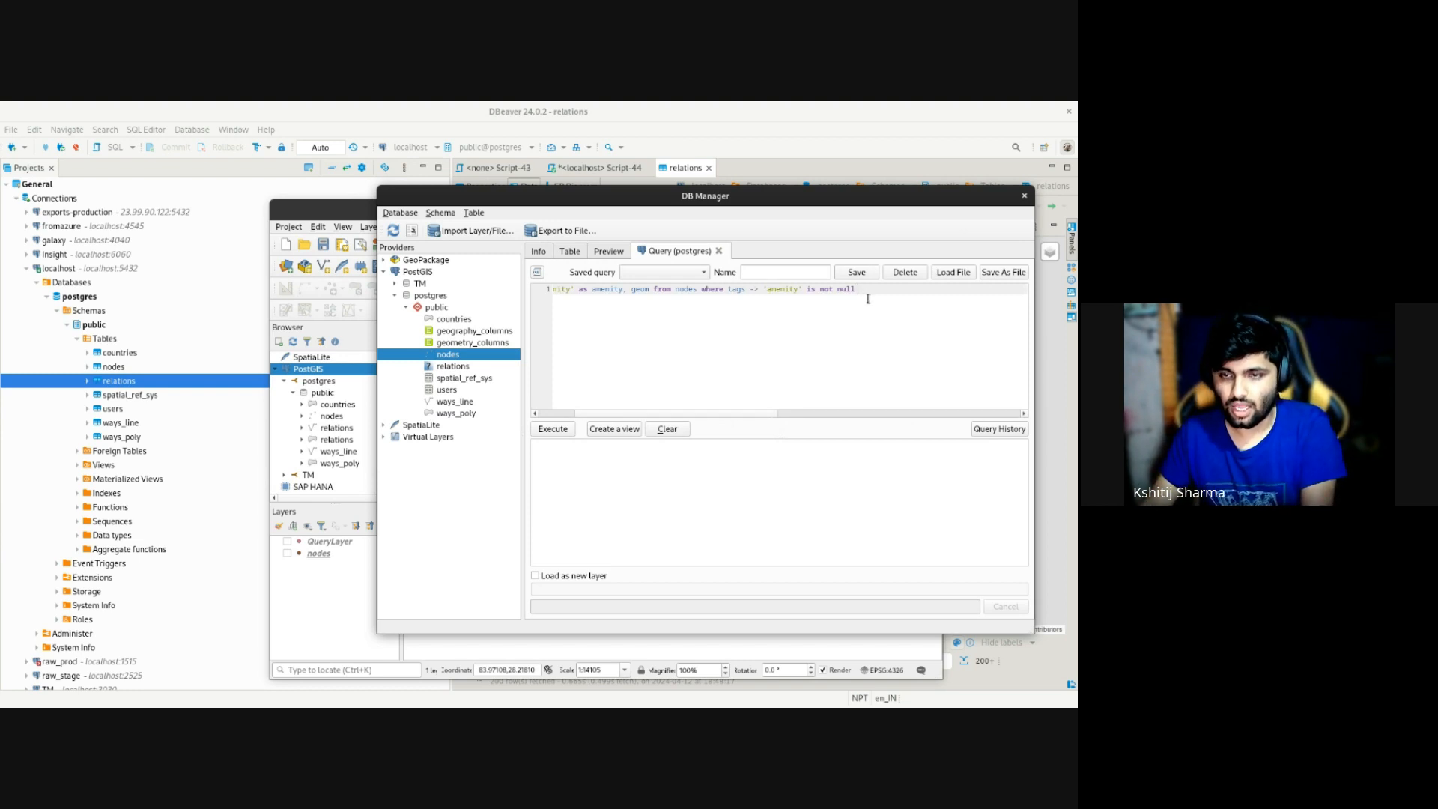
pyautogui.moveTo(745, 418); pyautogui.dragTo(488, 427)
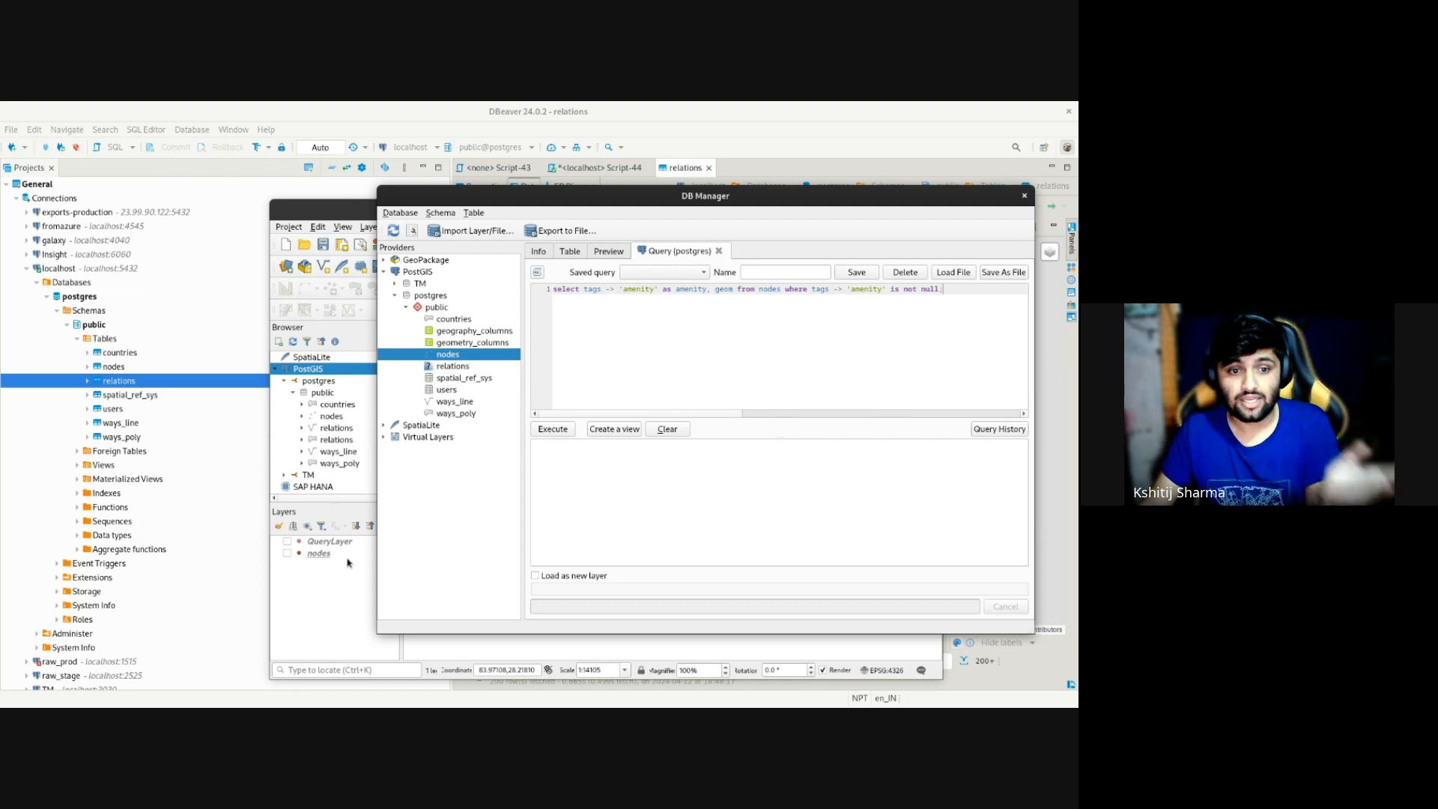
# Step: Close the DB Manager and display the existing nodes layer on the map canvas
pyautogui.click(1025, 197)
pyautogui.click(287, 552)
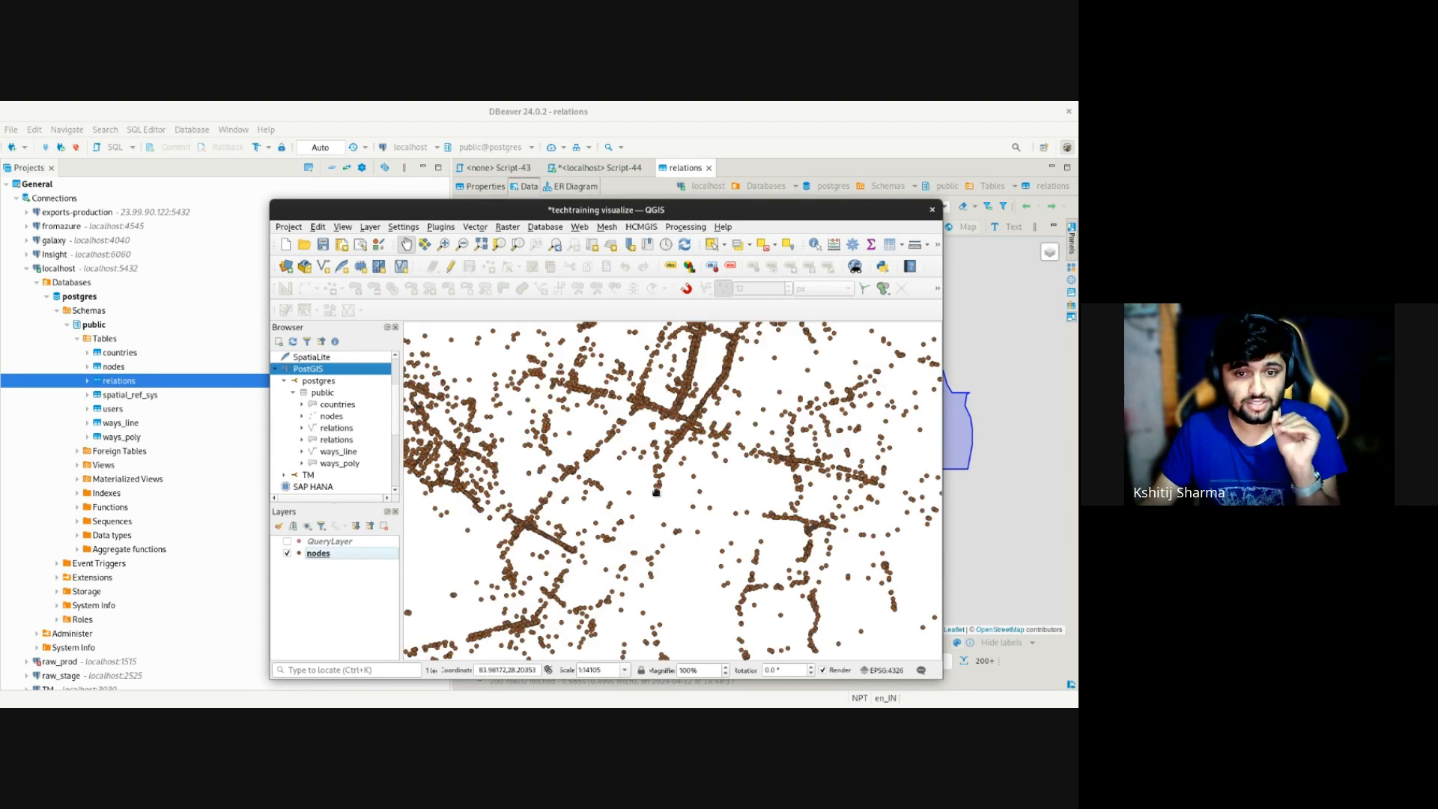
pyautogui.moveTo(639, 481); pyautogui.dragTo(757, 524)
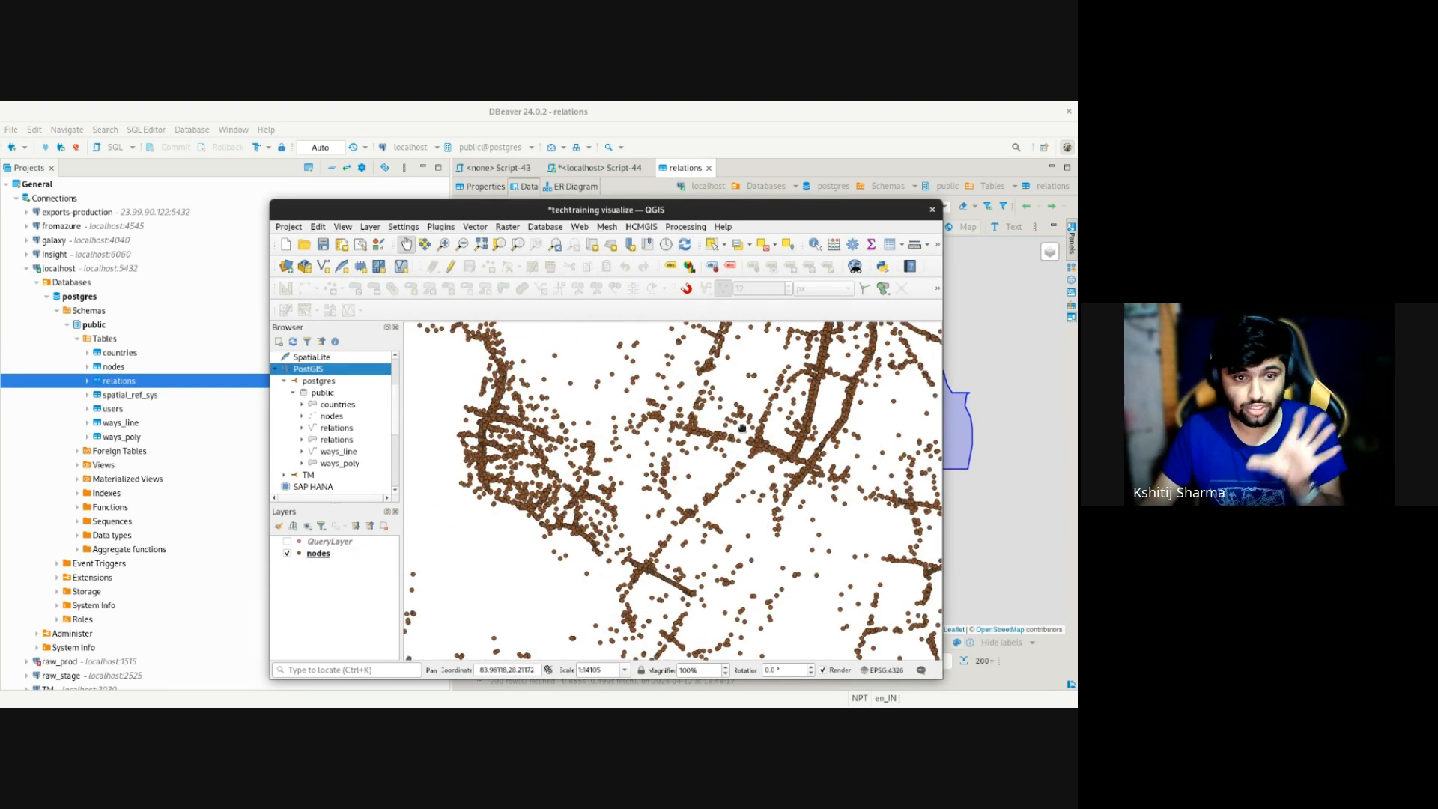
# Step: Add the PostGIS nodes table to the project as another layer and hide the older nodes layer
pyautogui.moveTo(331, 416); pyautogui.dragTo(323, 576)
pyautogui.click(289, 567)
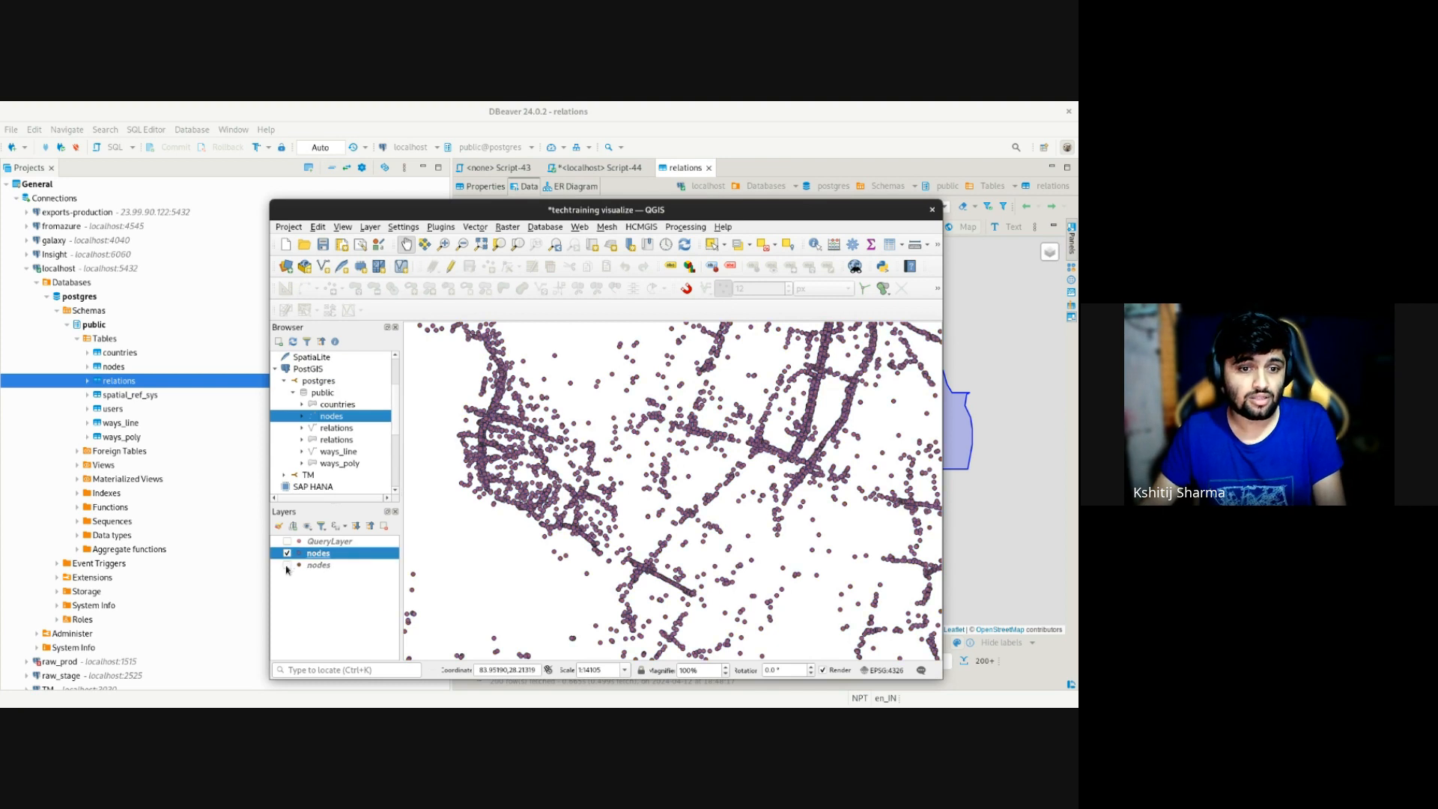
# Step: Hide the nodes layer and display only the QueryLayer points across the map canvas
pyautogui.rightClick(314, 555)
pyautogui.click(579, 562)
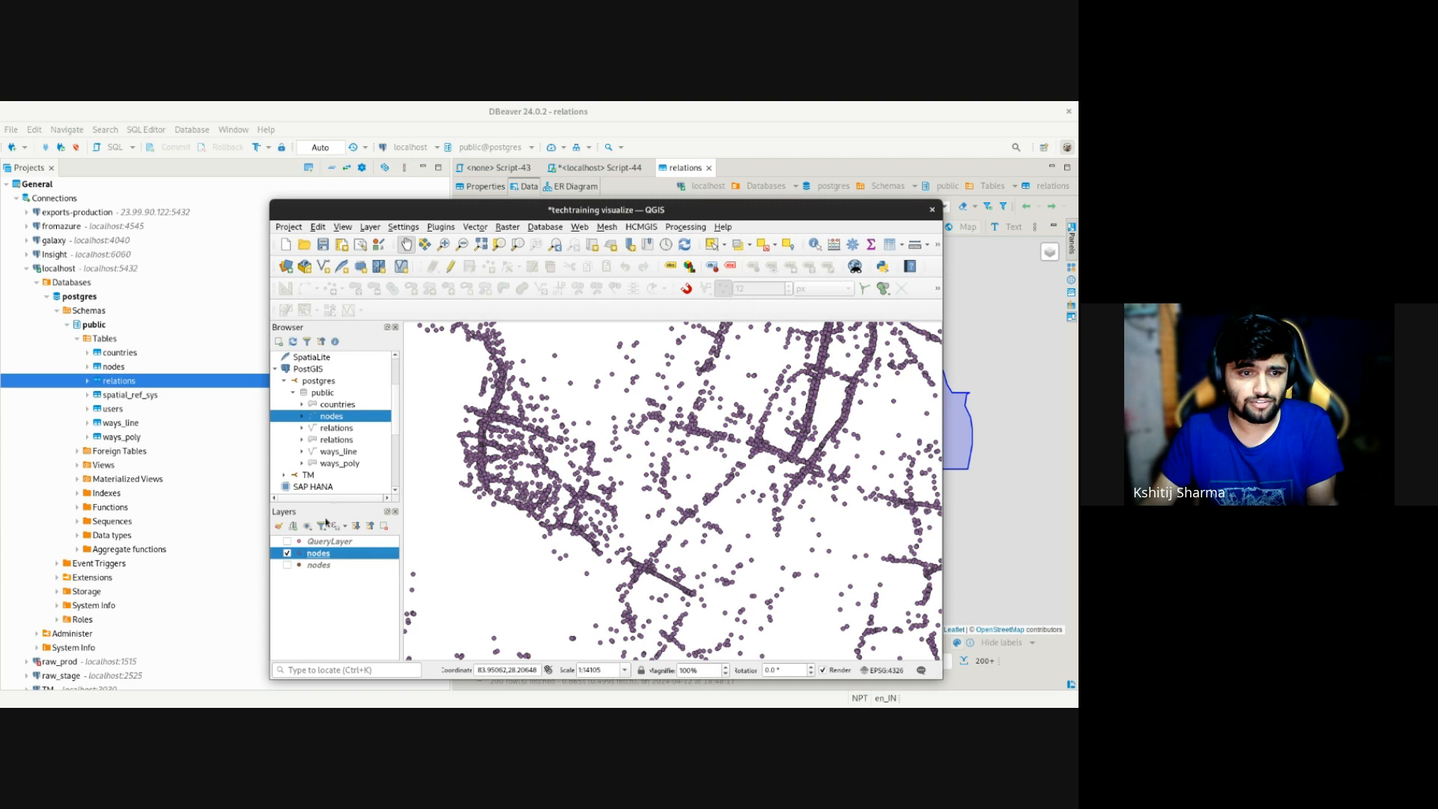
pyautogui.click(287, 553)
pyautogui.click(285, 545)
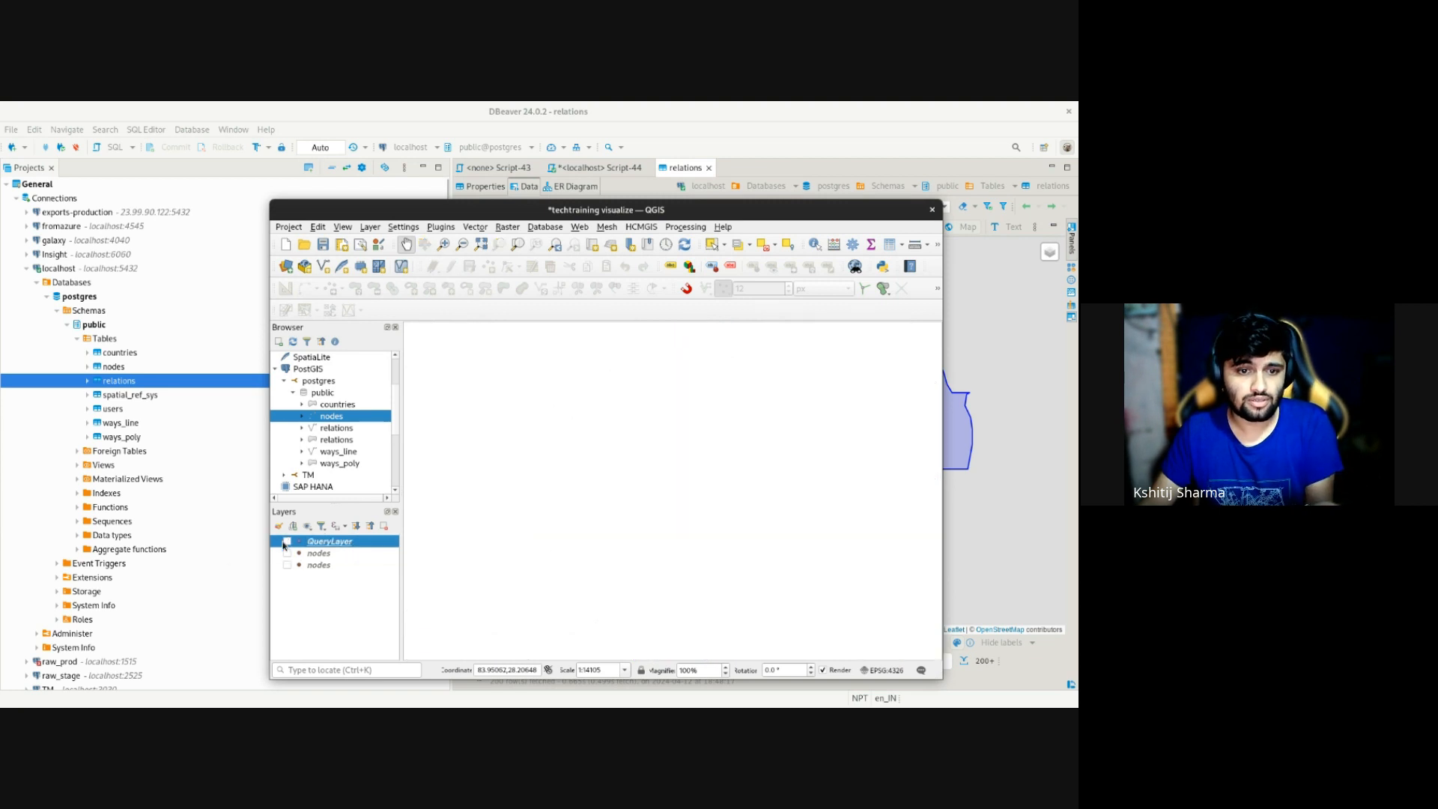
pyautogui.click(287, 541)
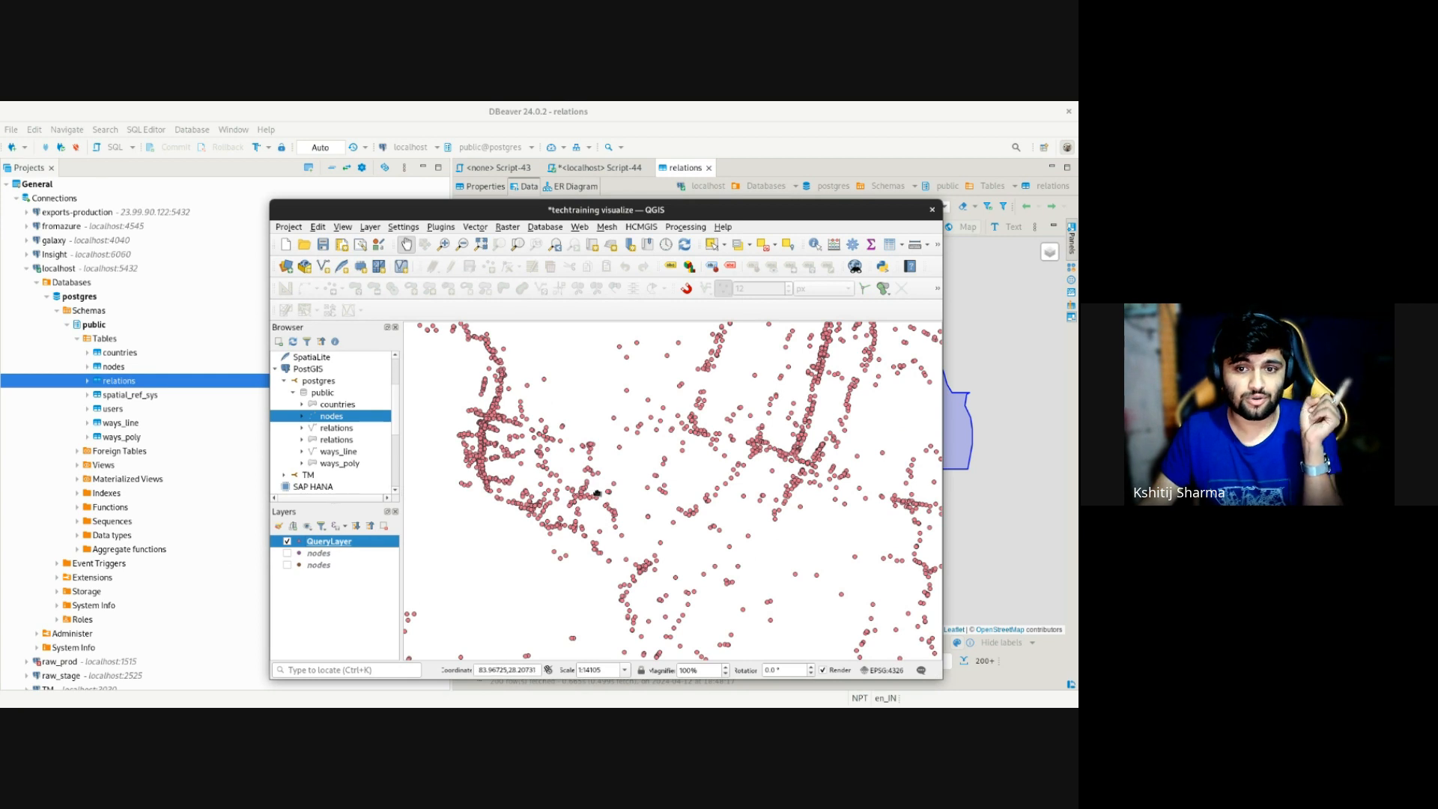
pyautogui.moveTo(756, 348); pyautogui.dragTo(648, 478)
pyautogui.moveTo(710, 413); pyautogui.dragTo(663, 445)
pyautogui.moveTo(776, 551); pyautogui.dragTo(726, 381)
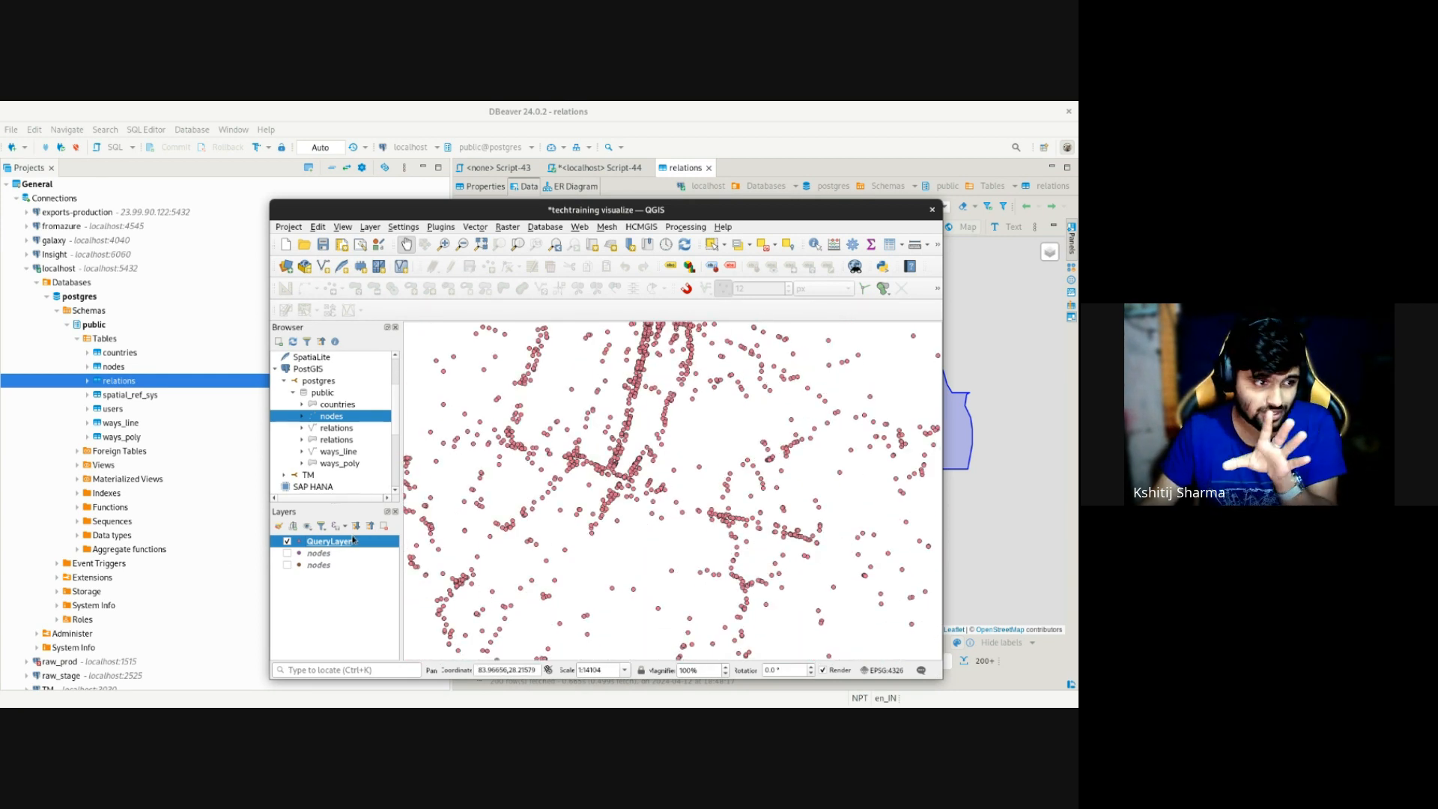
pyautogui.click(321, 580)
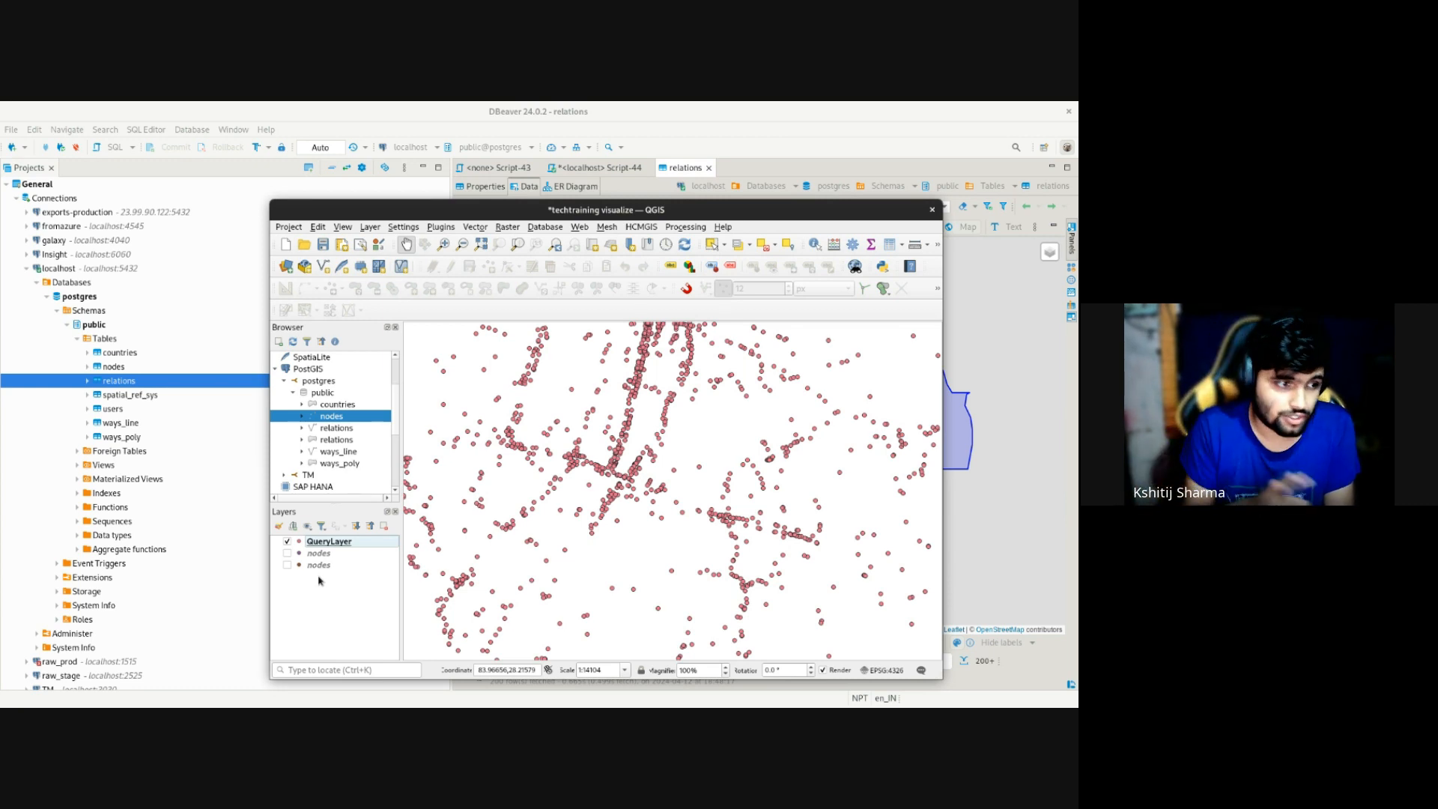
# Step: Switch to the Tech Training - Data Access and Visualization presentation in Firefox and show its Questions? slide in full-screen slideshow mode
pyautogui.press('super')
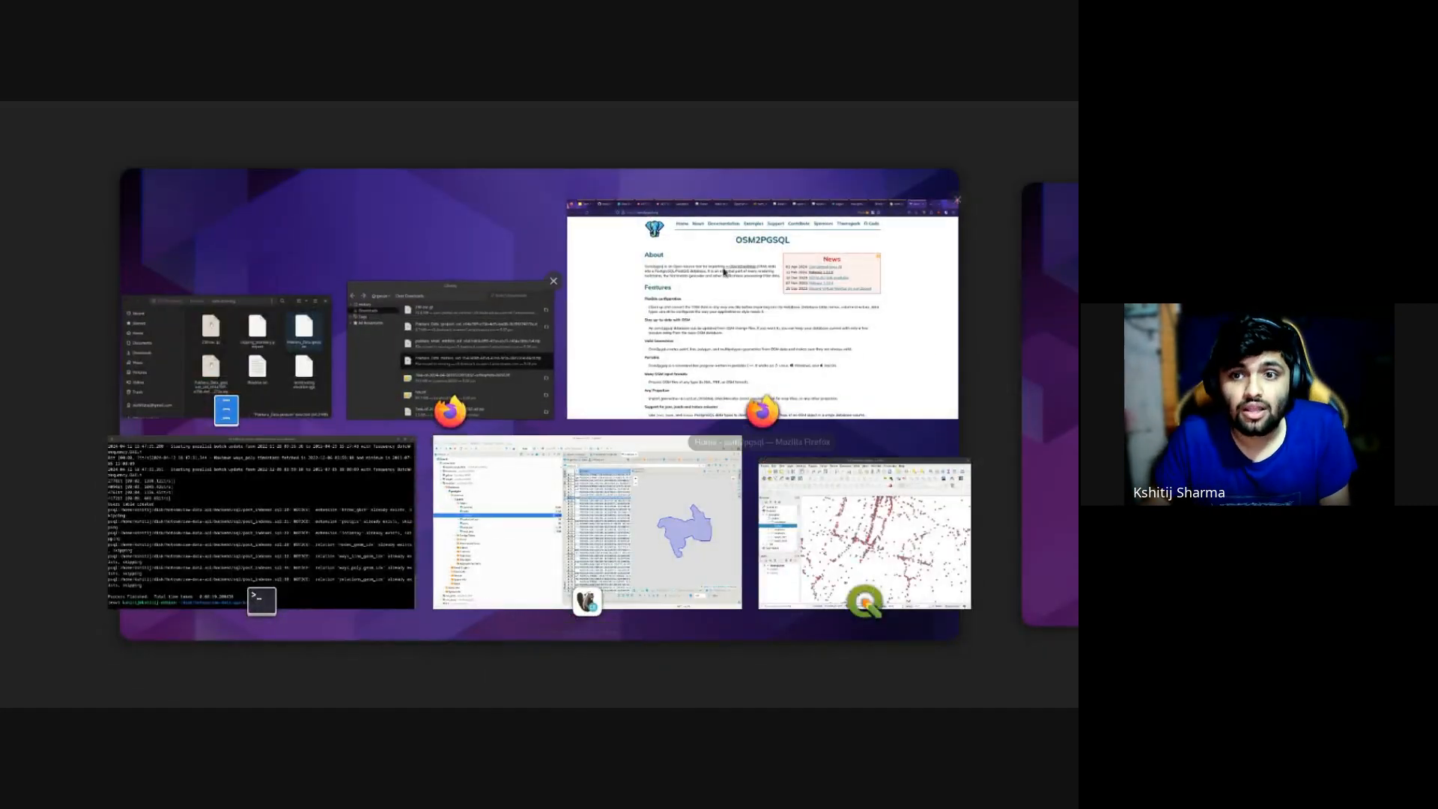
pyautogui.click(844, 405)
pyautogui.click(975, 124)
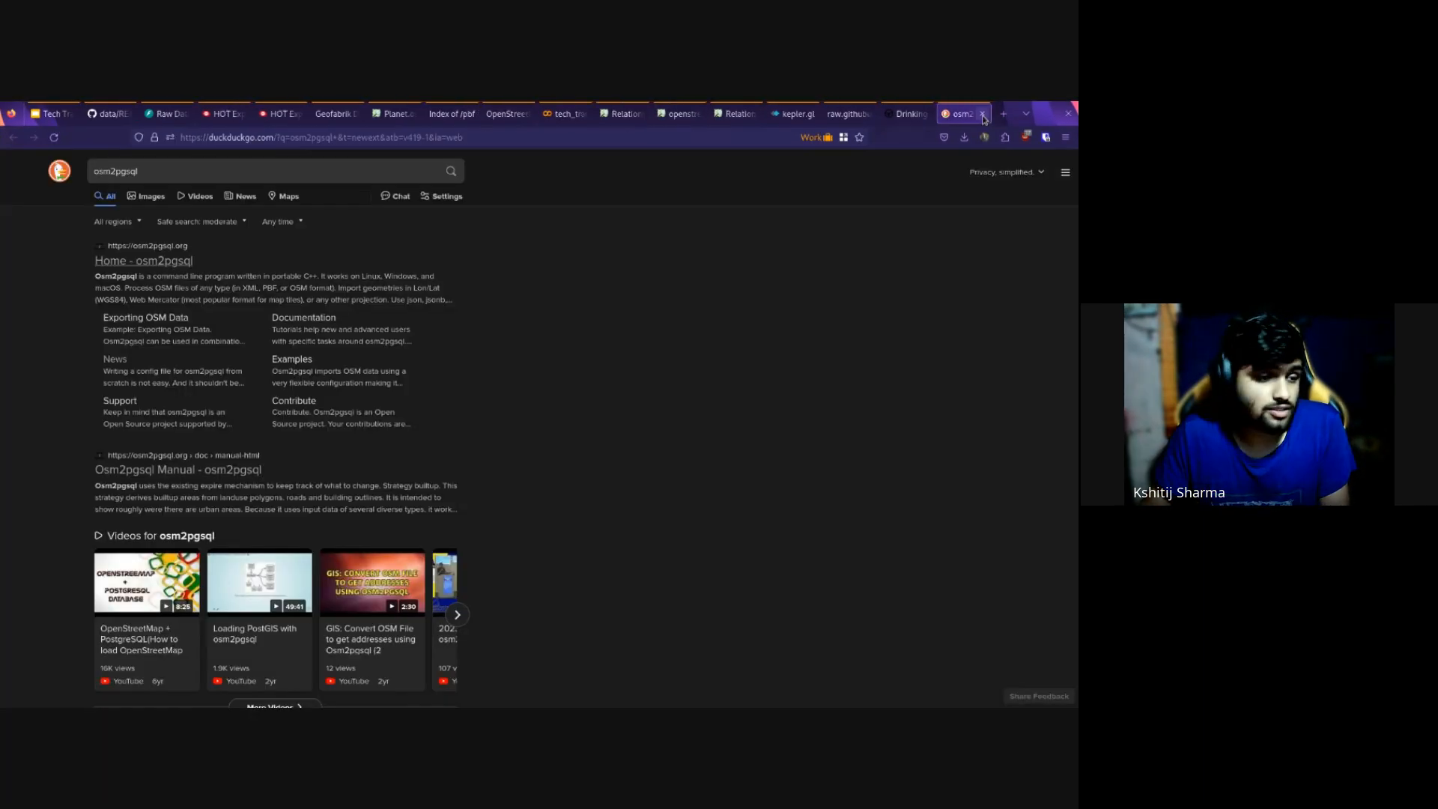
pyautogui.click(120, 106)
pyautogui.click(51, 113)
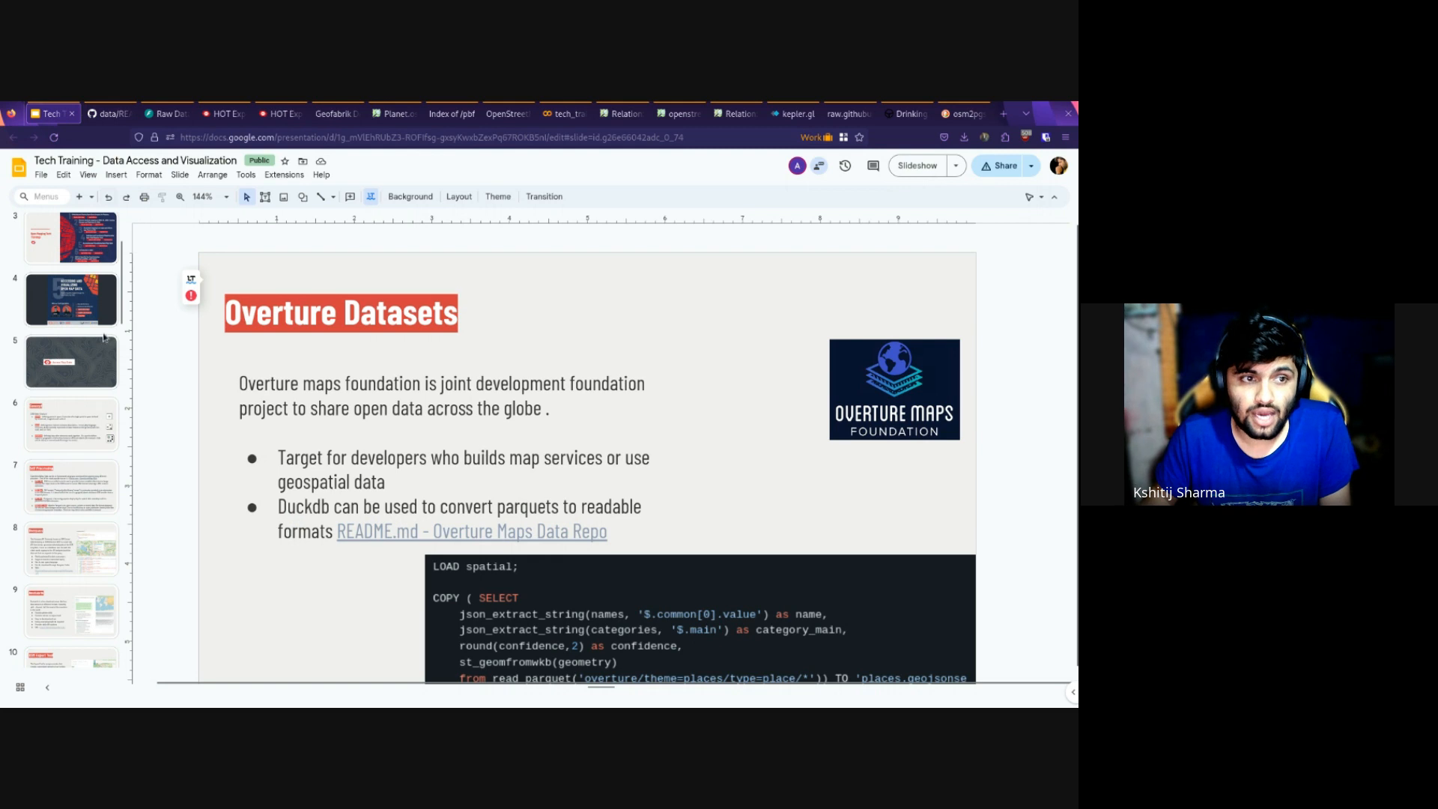
pyautogui.scroll(1, 66, 455)
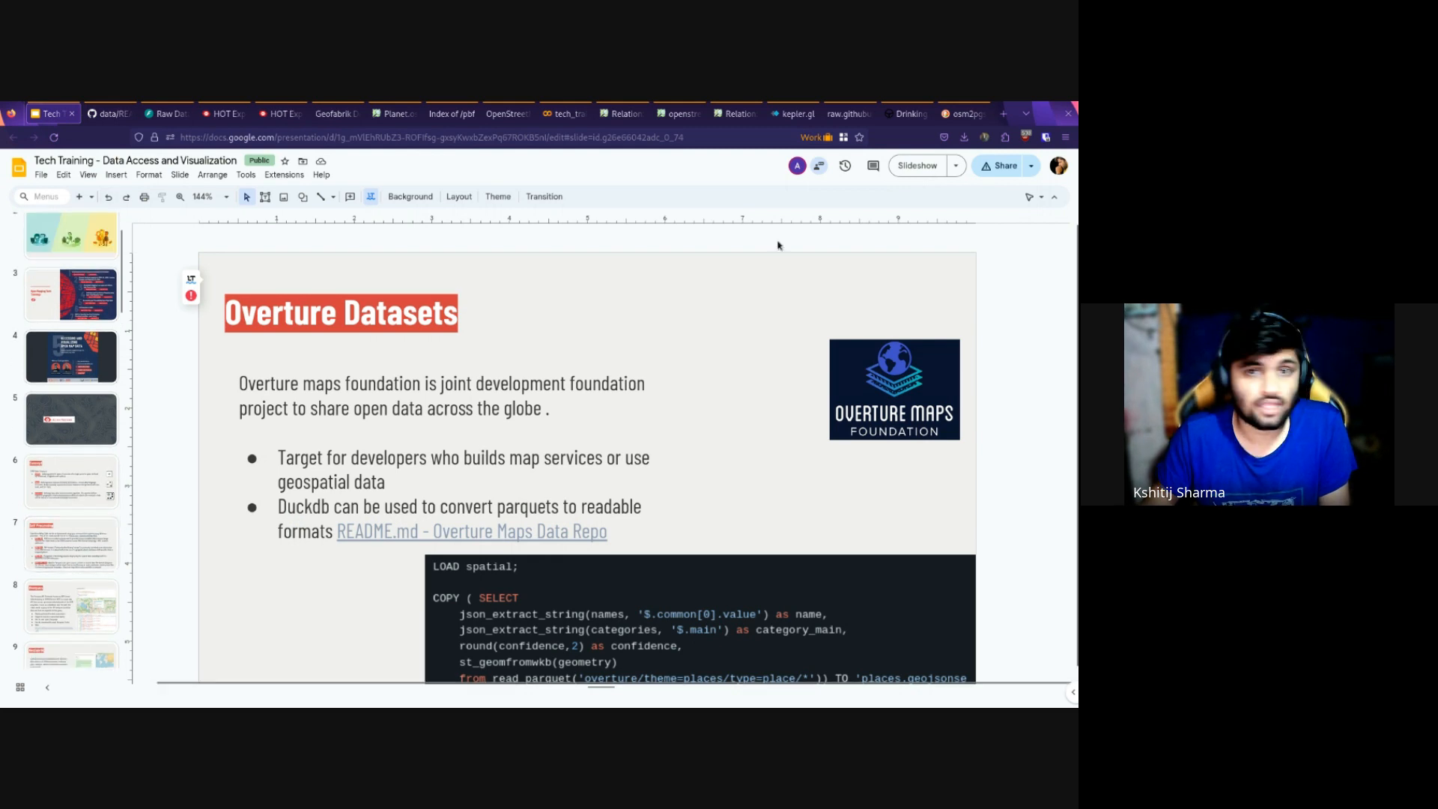
pyautogui.click(916, 166)
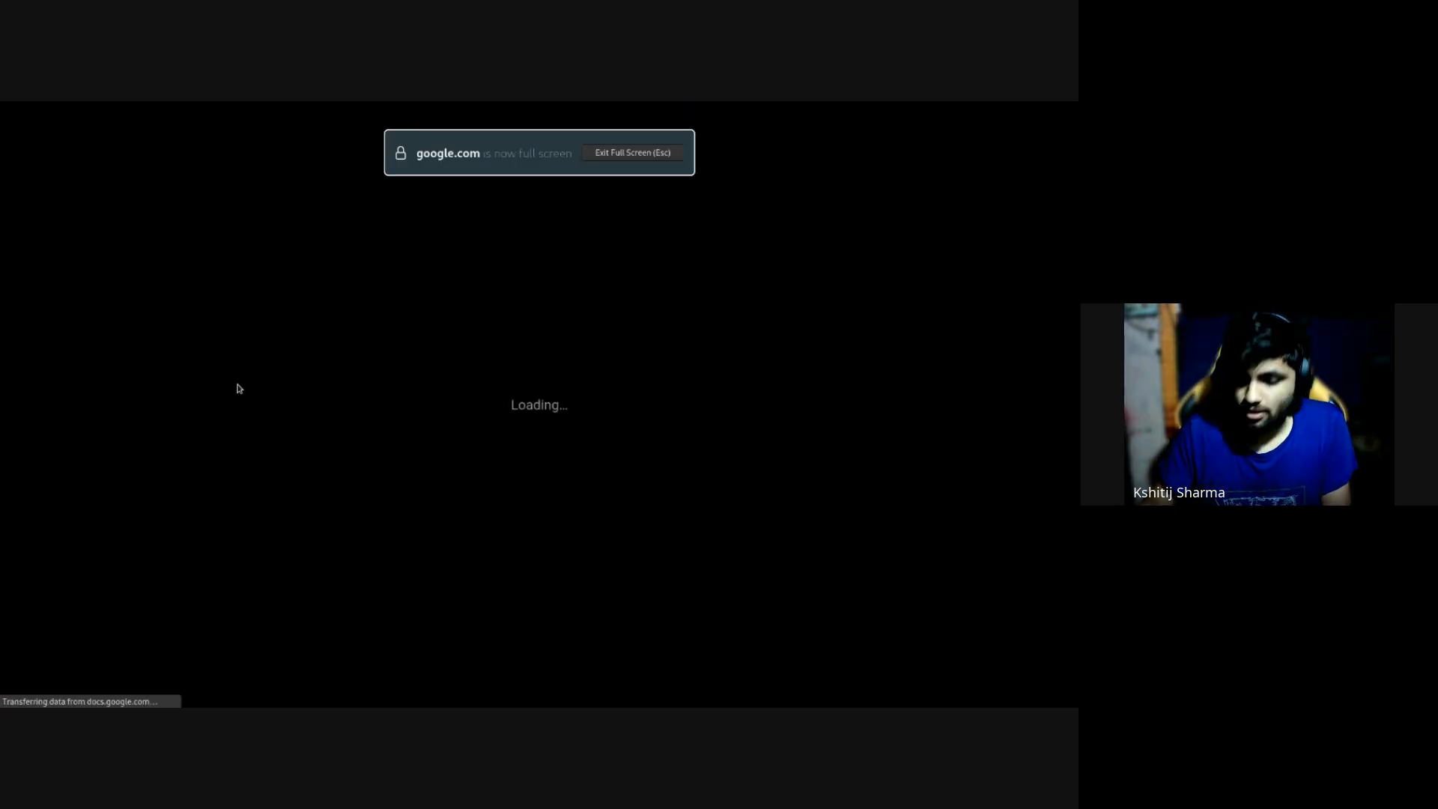
pyautogui.press('Right')
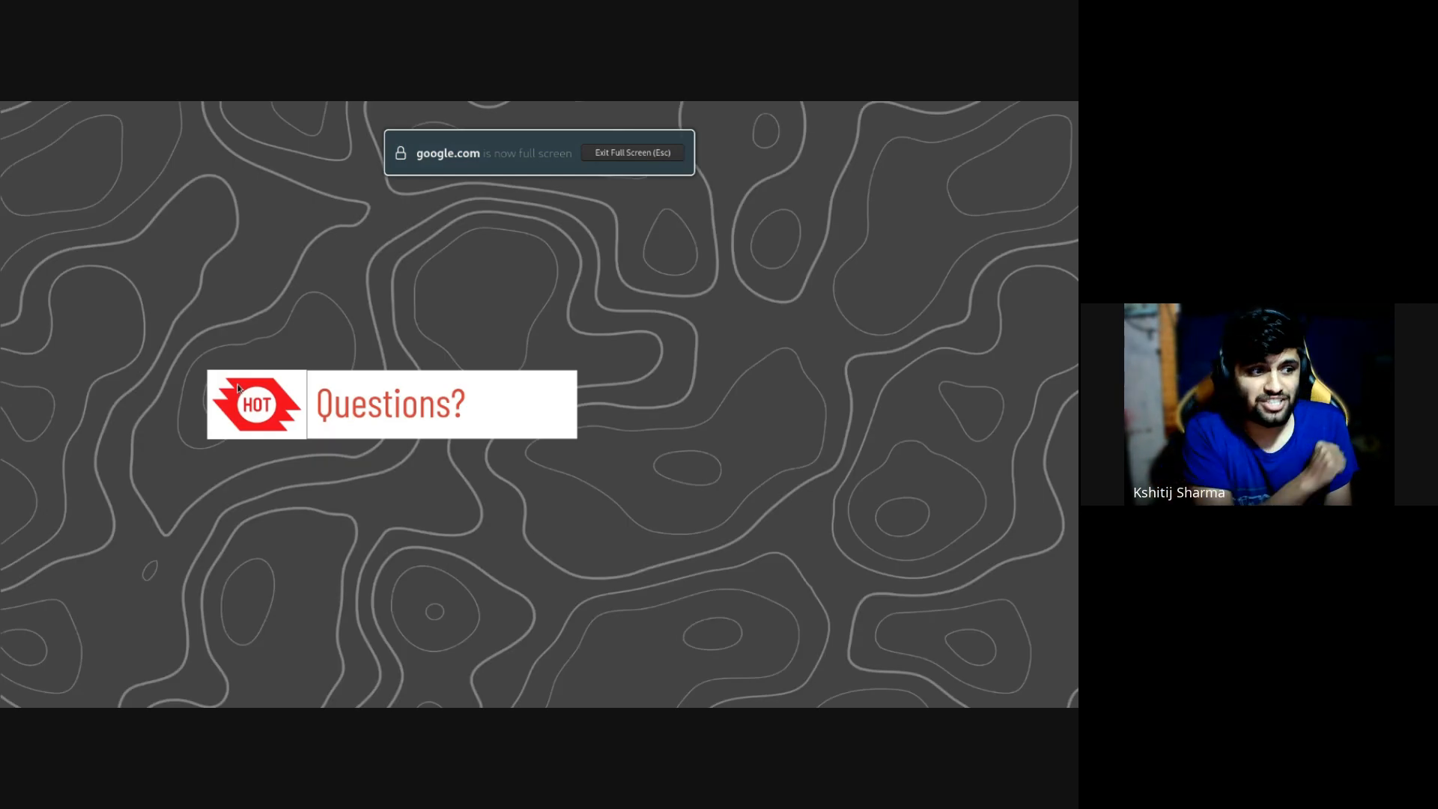
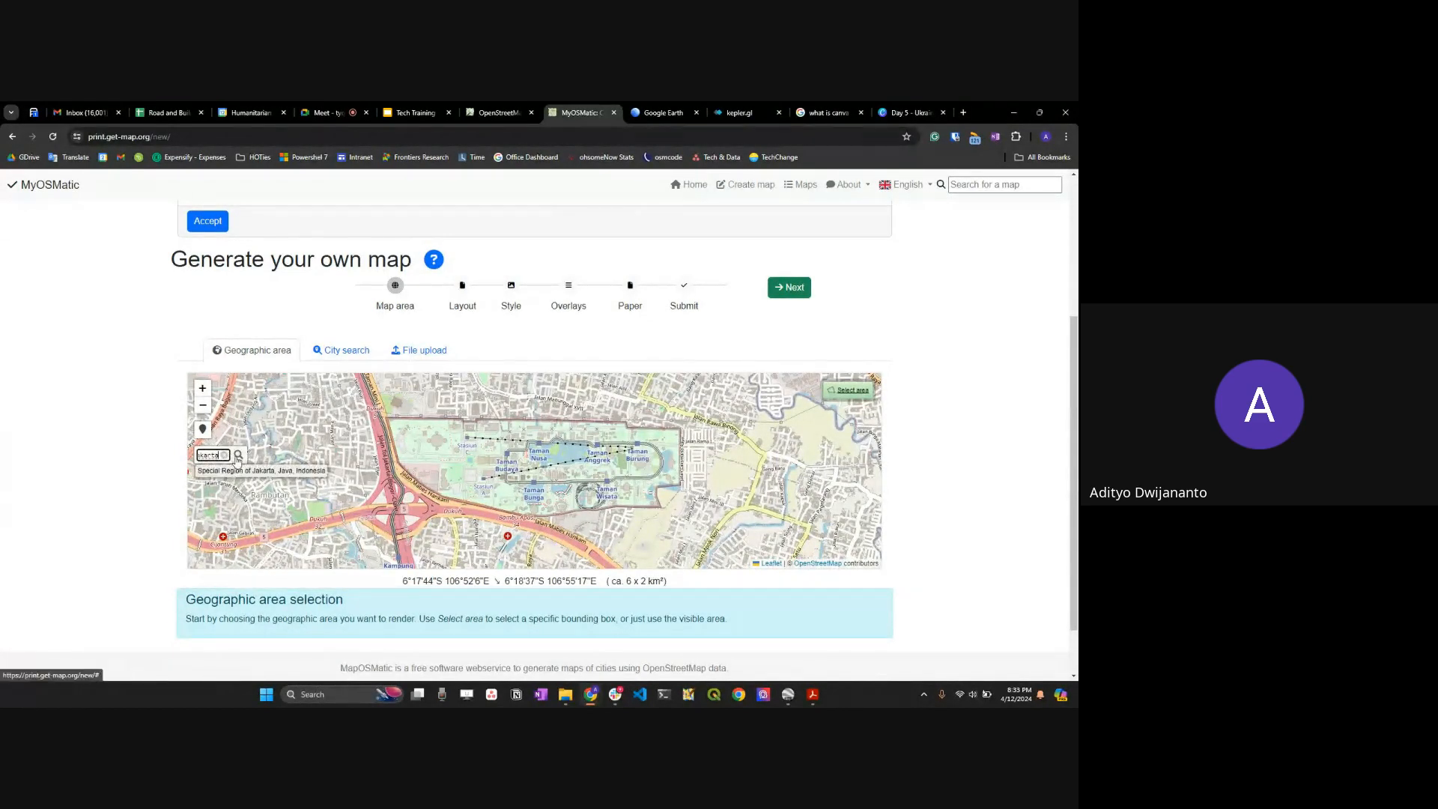
# Step: Set the map area to the Special Region of Jakarta and use the full-page layout with the index on the side
pyautogui.click(231, 465)
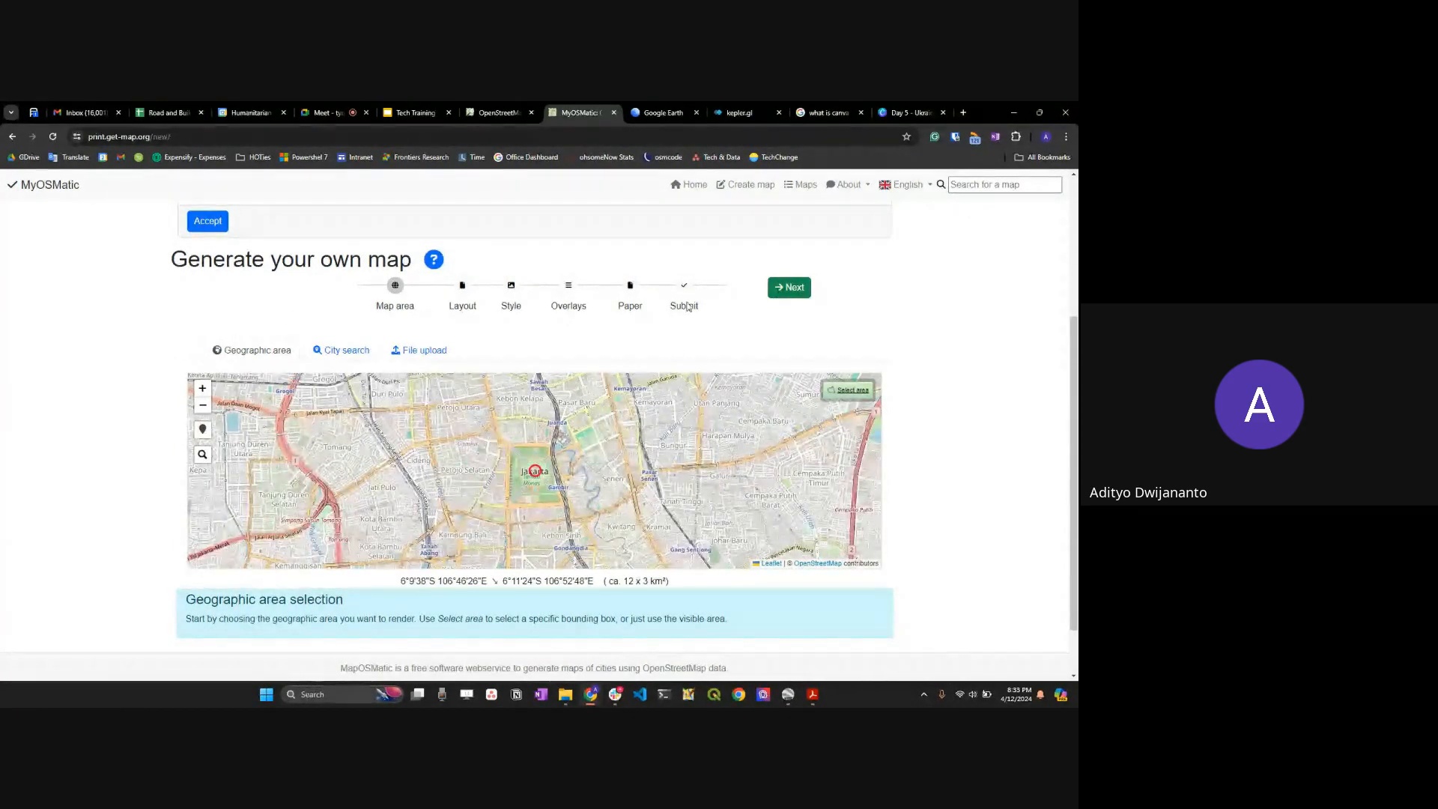
pyautogui.click(800, 288)
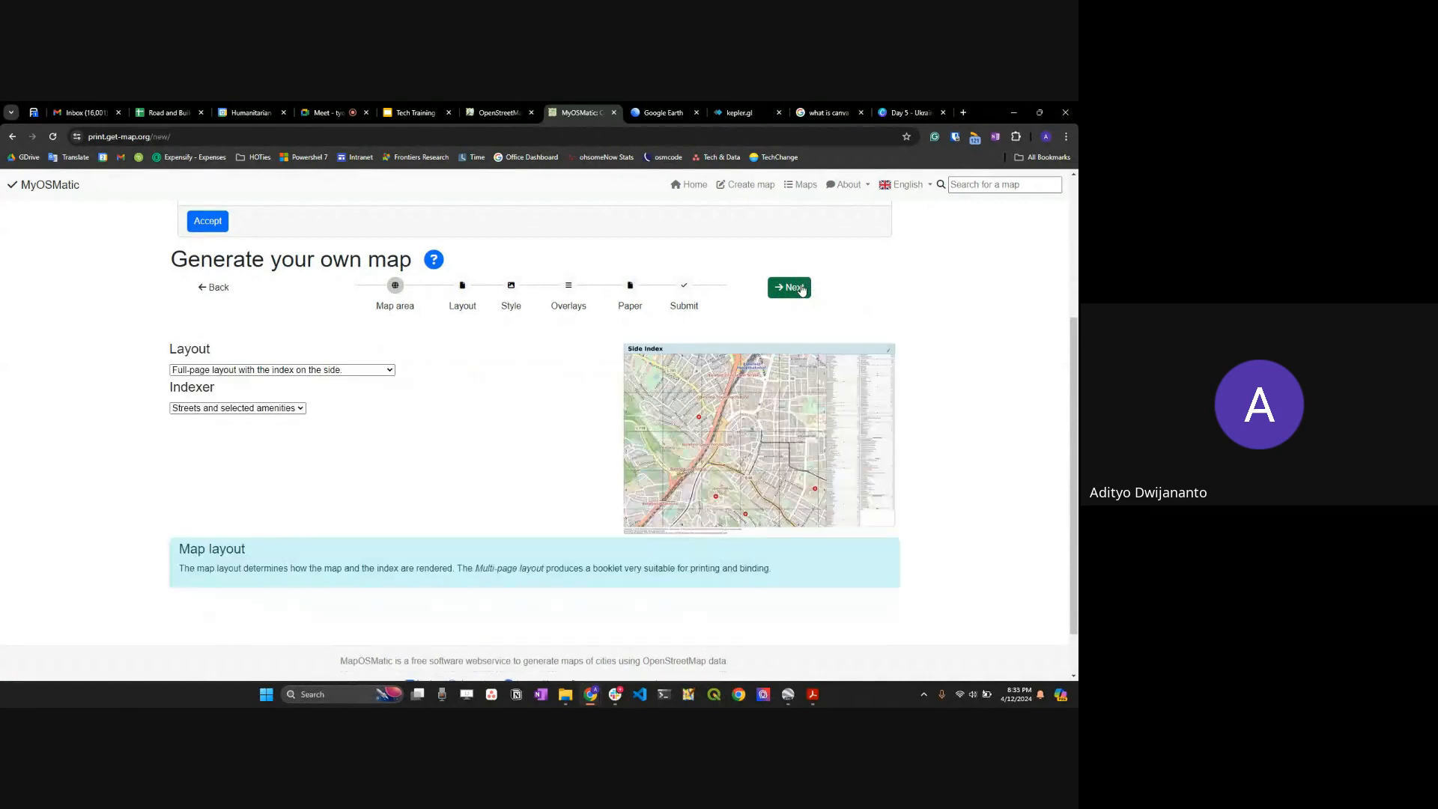
pyautogui.click(275, 370)
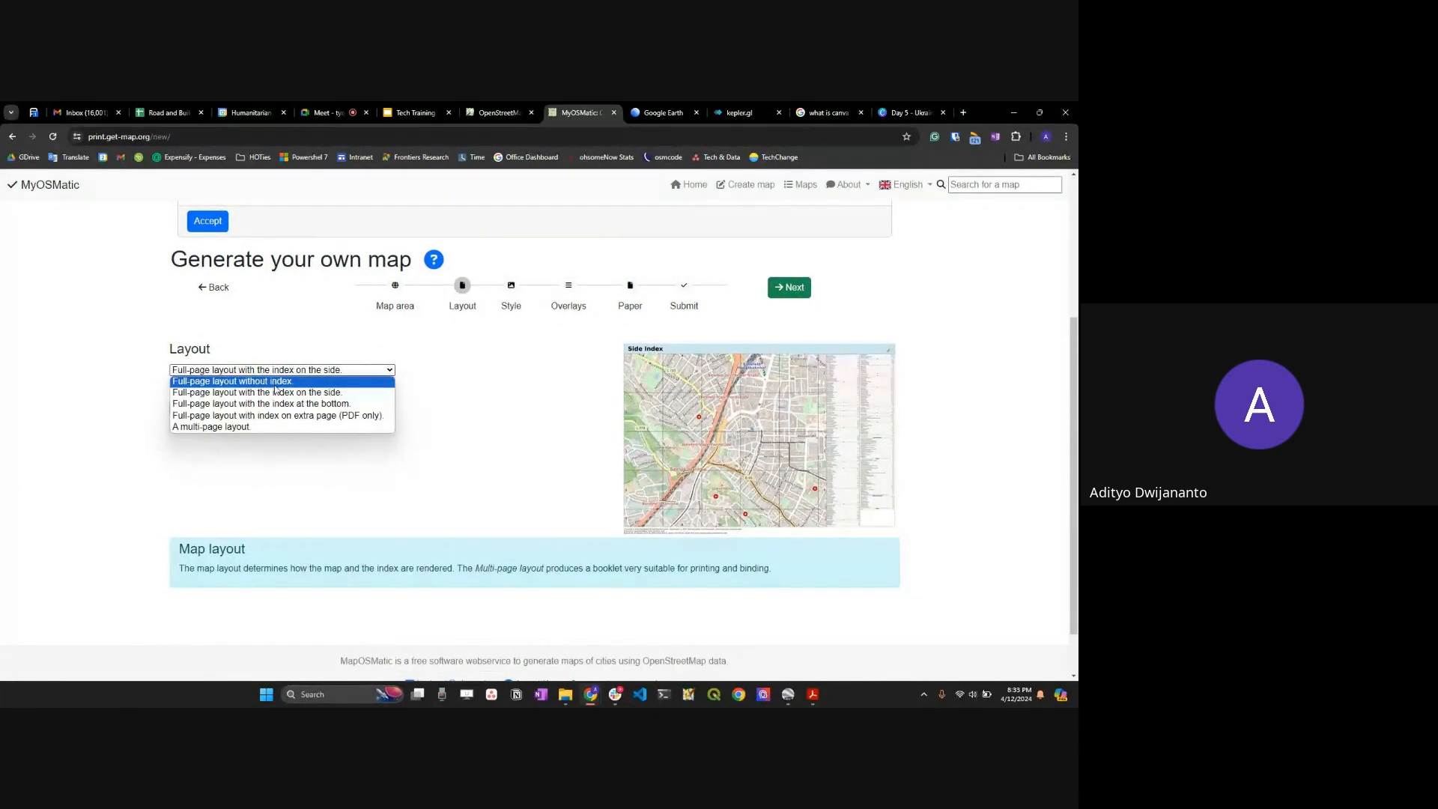
pyautogui.click(274, 384)
pyautogui.click(271, 370)
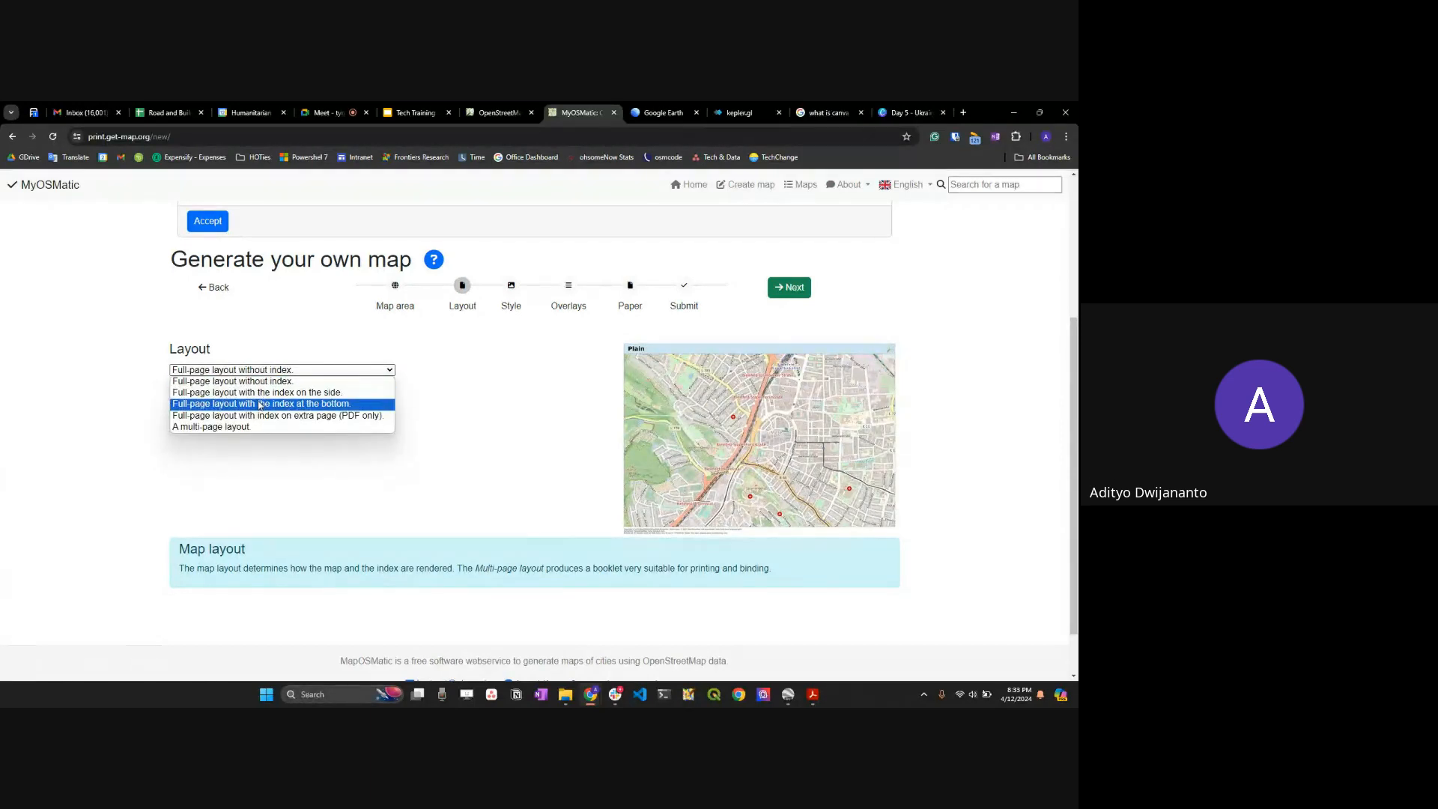
pyautogui.click(259, 404)
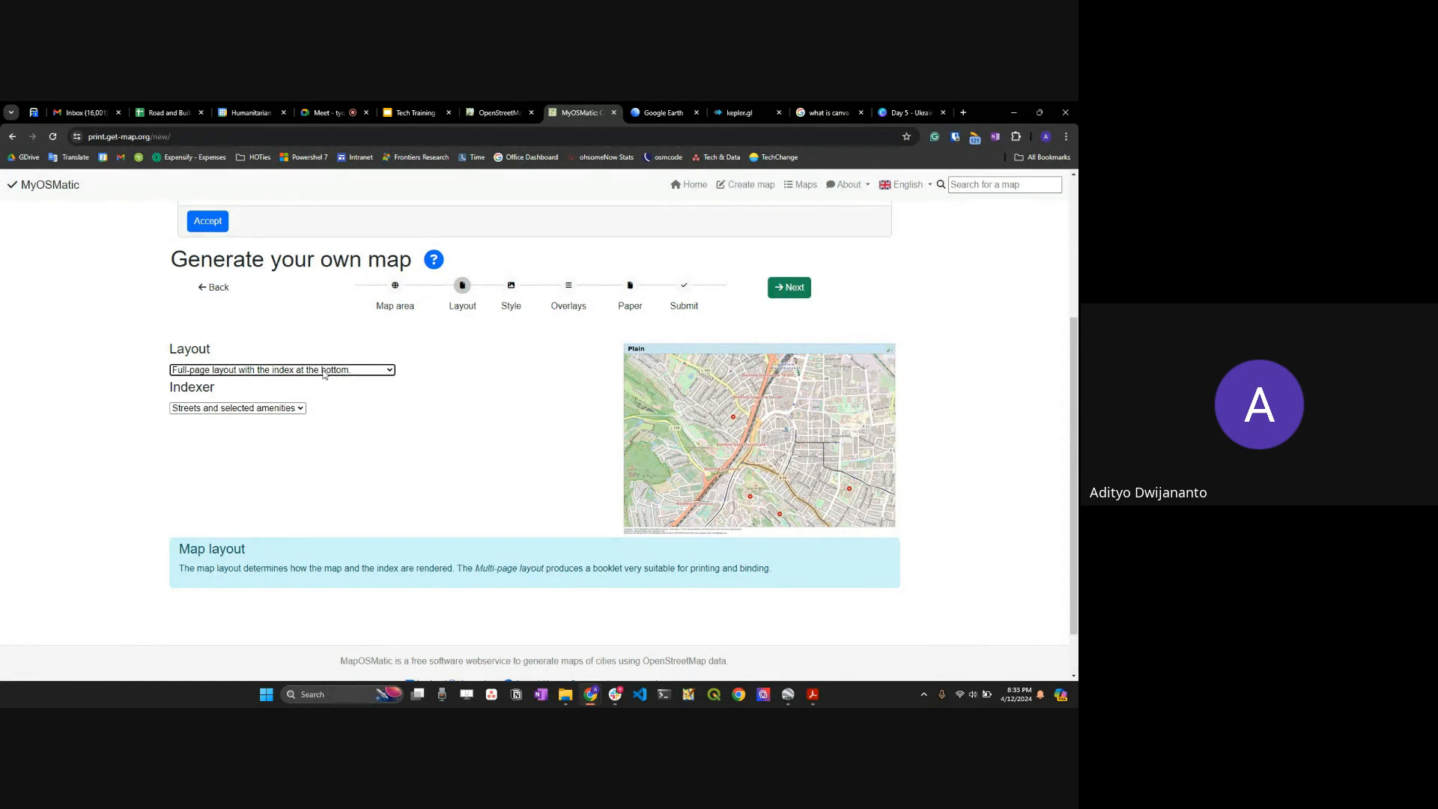
pyautogui.click(324, 370)
pyautogui.click(297, 395)
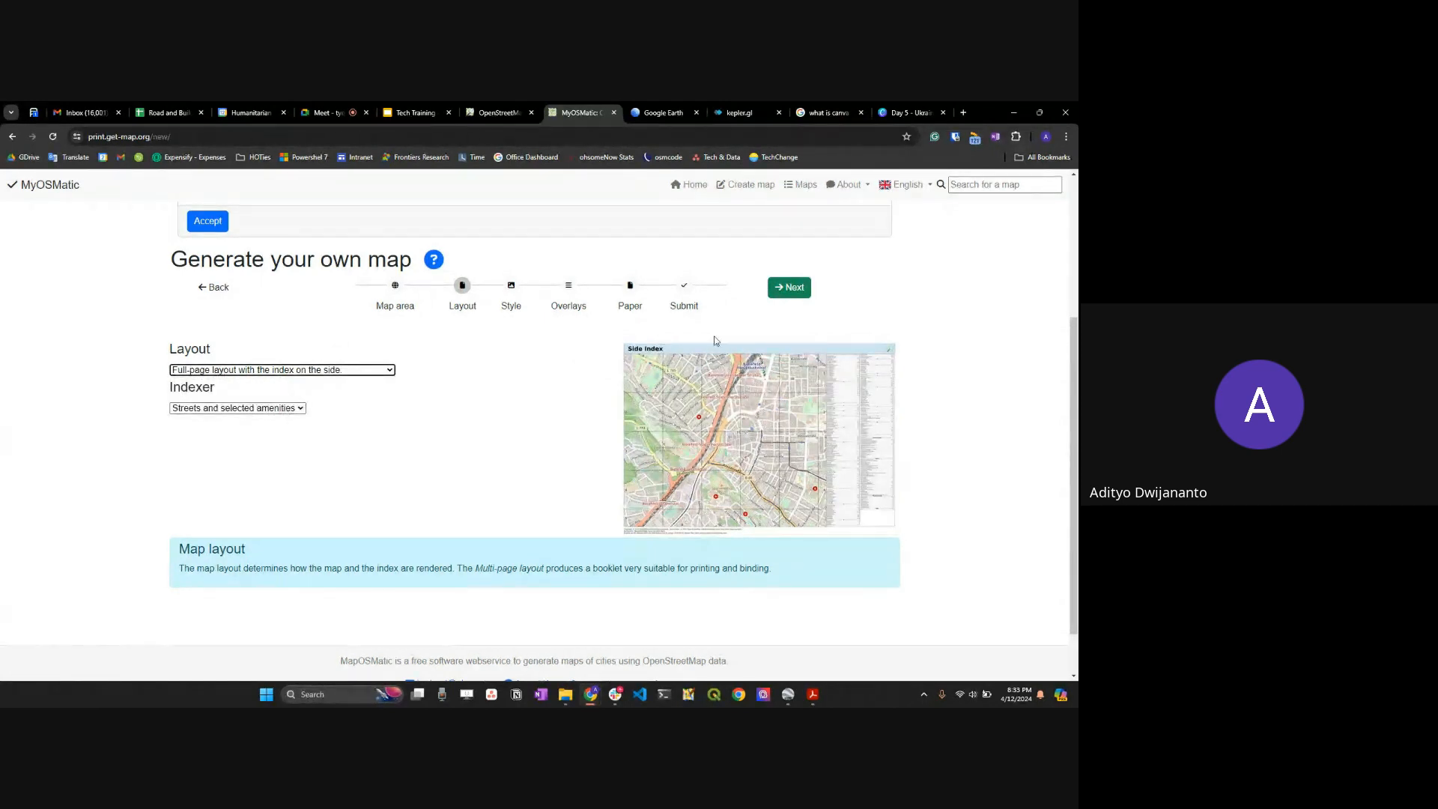
pyautogui.click(789, 287)
# Step: Review the available stylesheets and choose the low-contrast Blossom style for the map
pyautogui.click(267, 370)
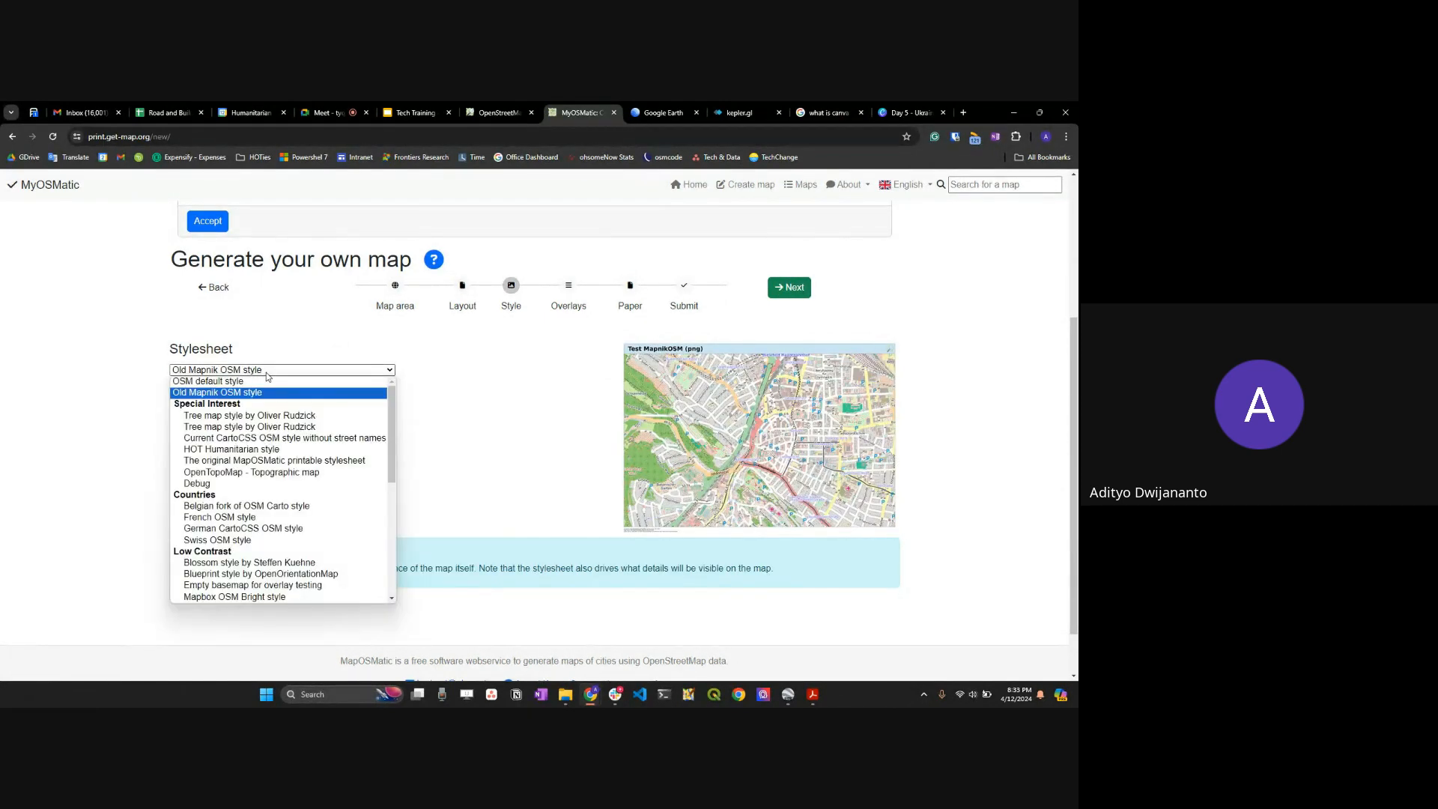
pyautogui.click(287, 450)
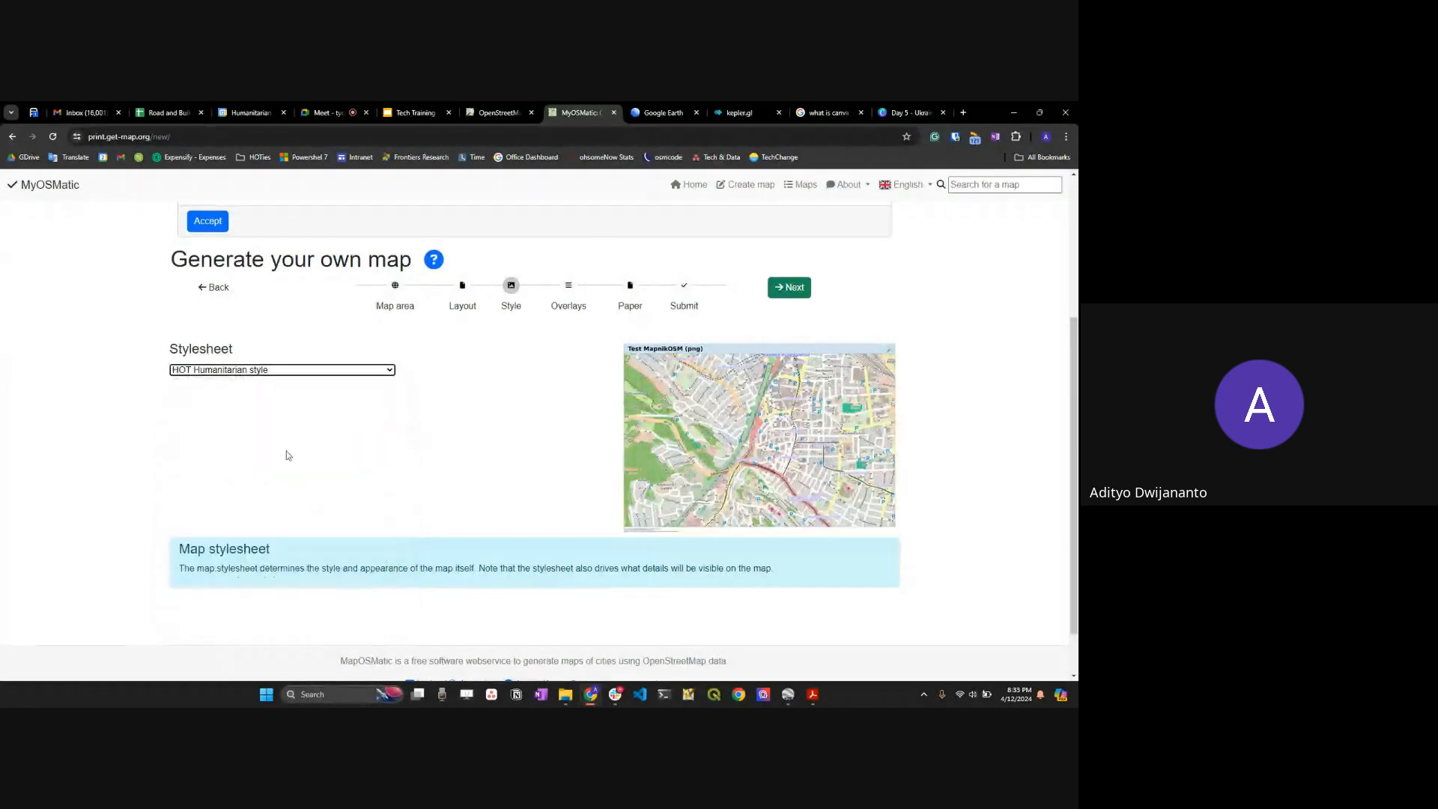
pyautogui.click(356, 371)
pyautogui.scroll(-3, 261, 477)
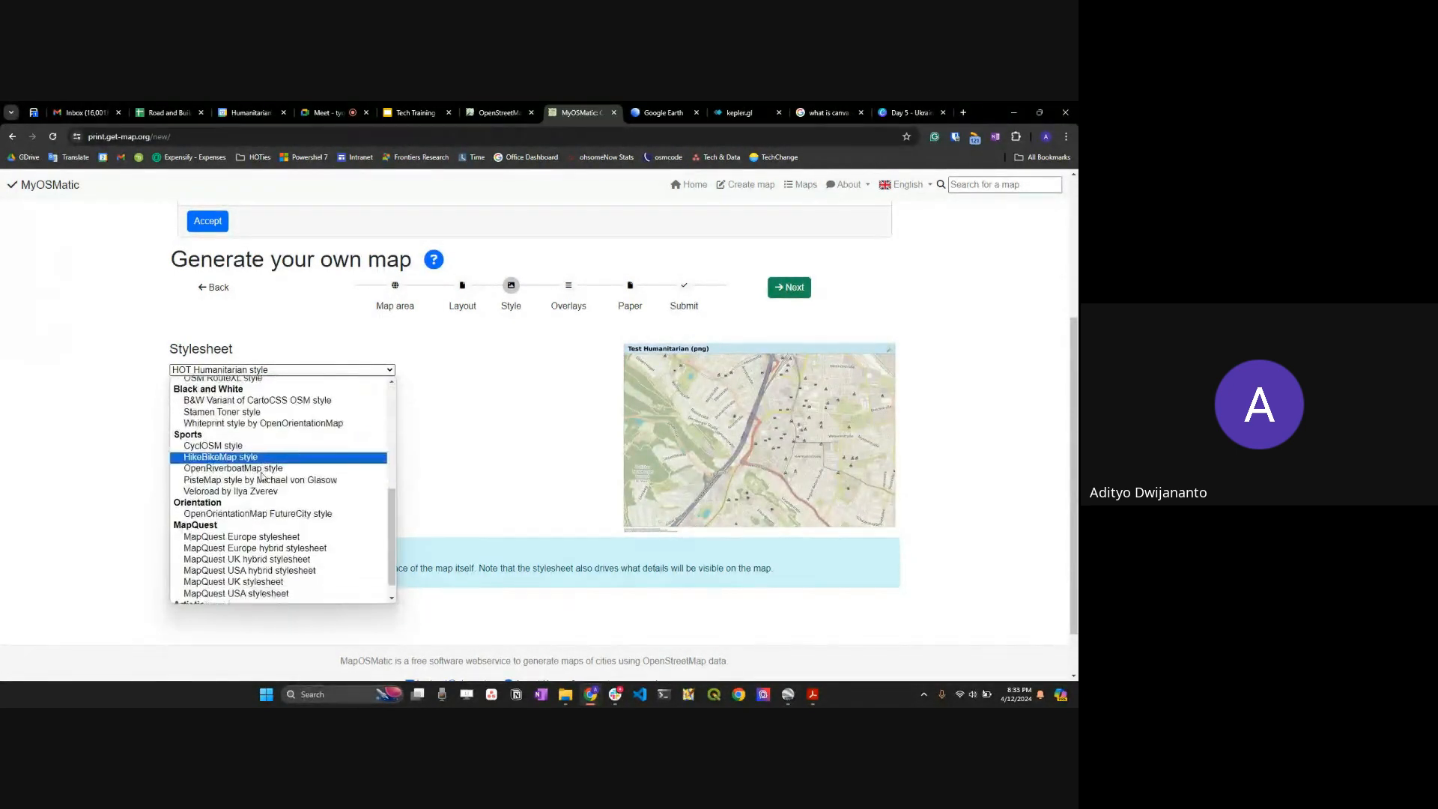
pyautogui.scroll(-1, 262, 477)
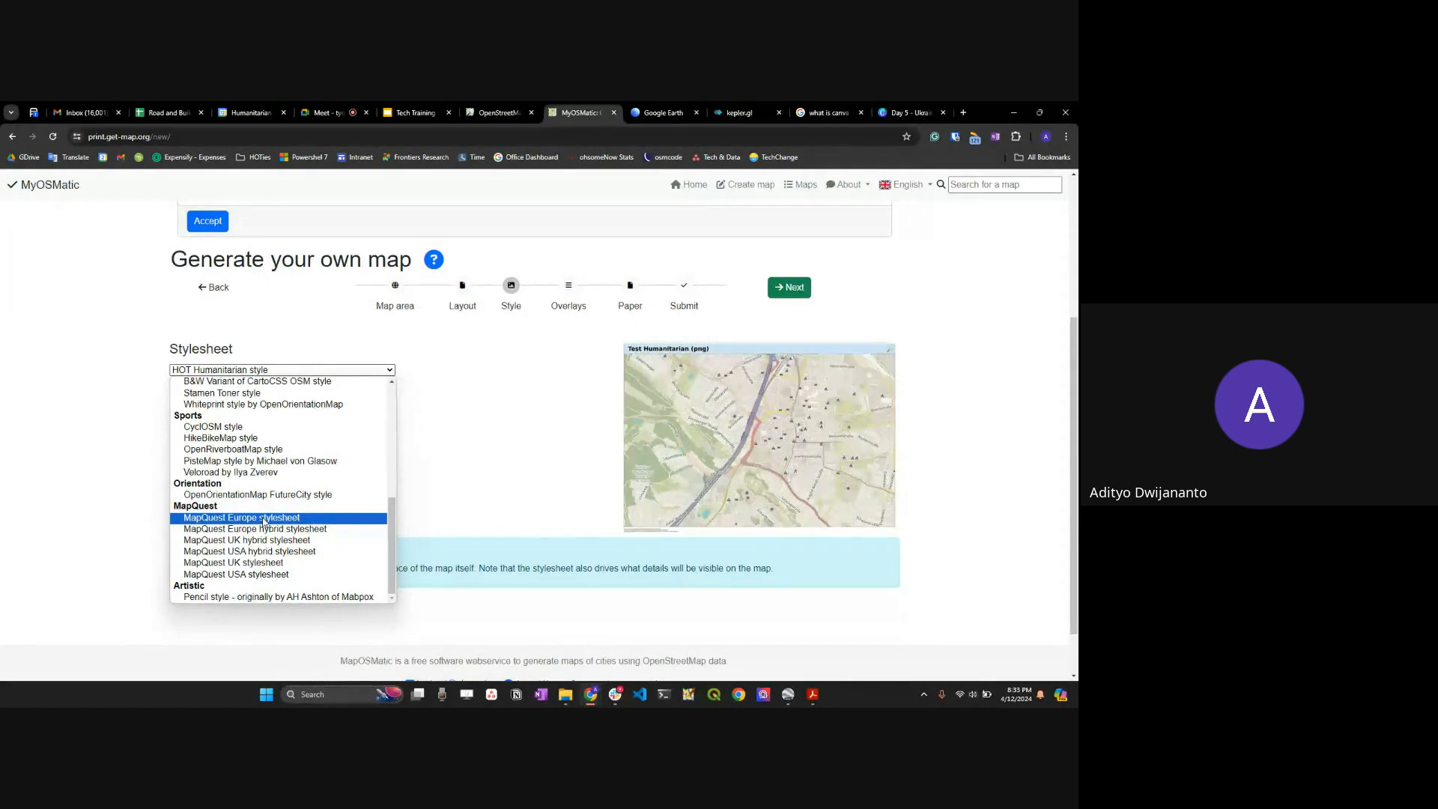
pyautogui.scroll(3, 263, 522)
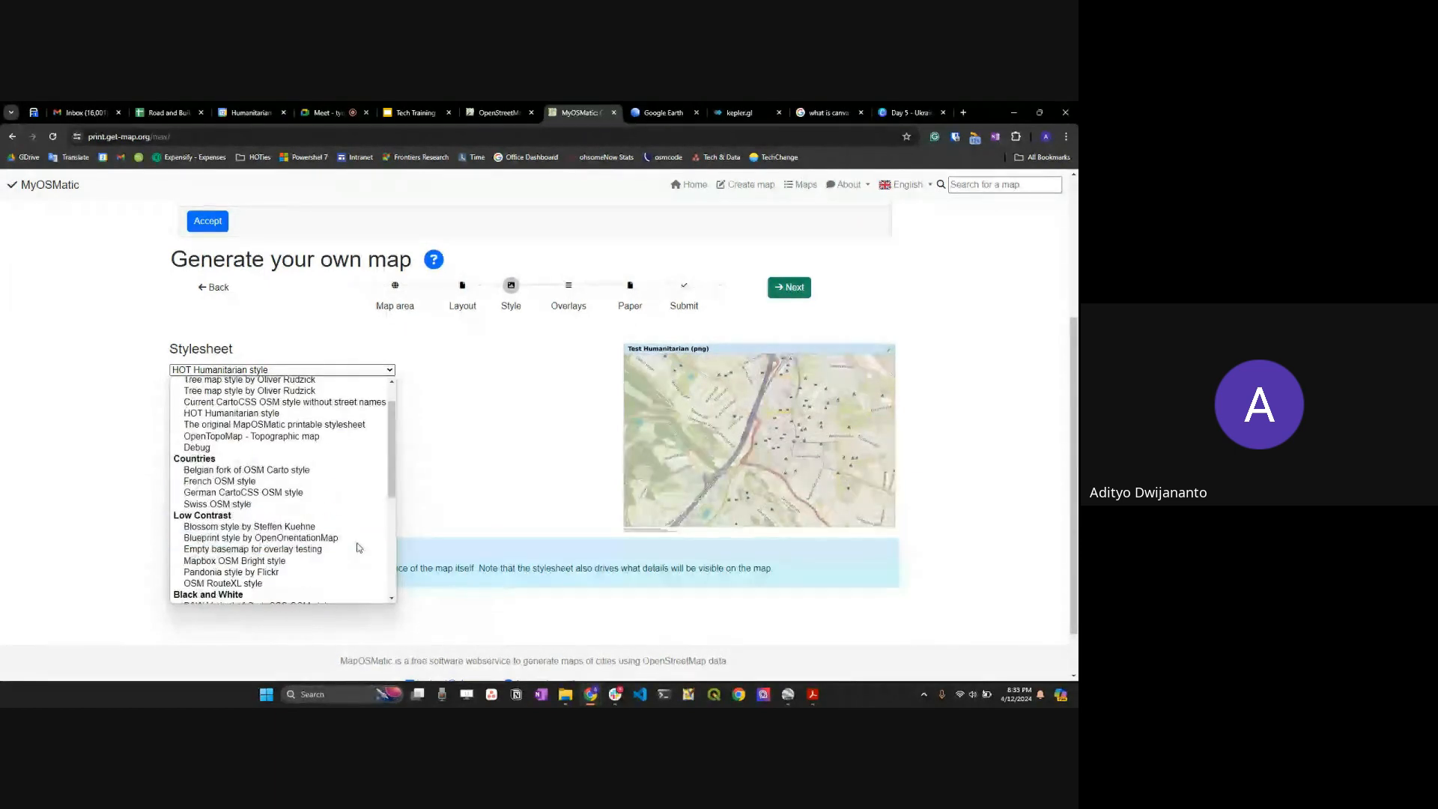
pyautogui.click(272, 530)
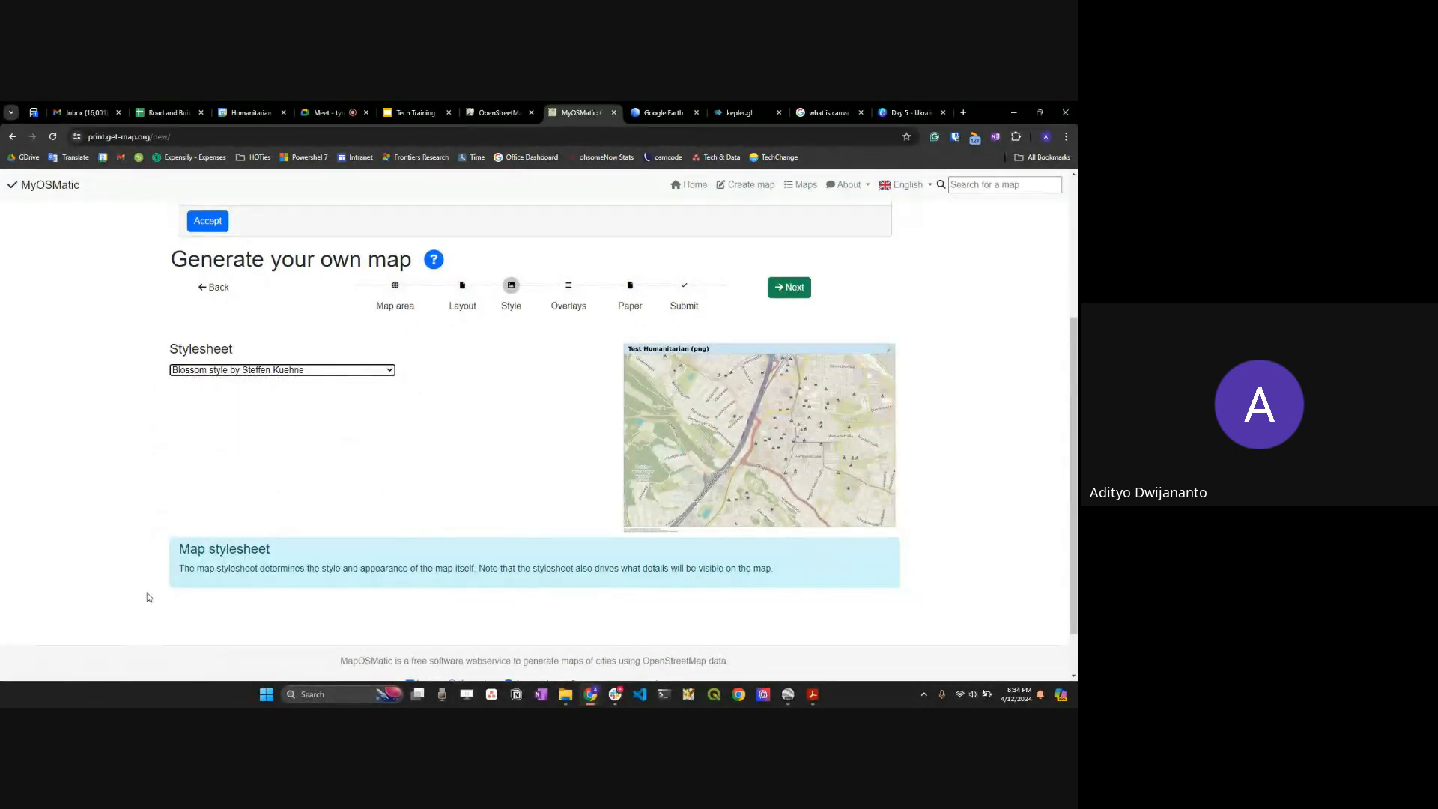
pyautogui.click(786, 292)
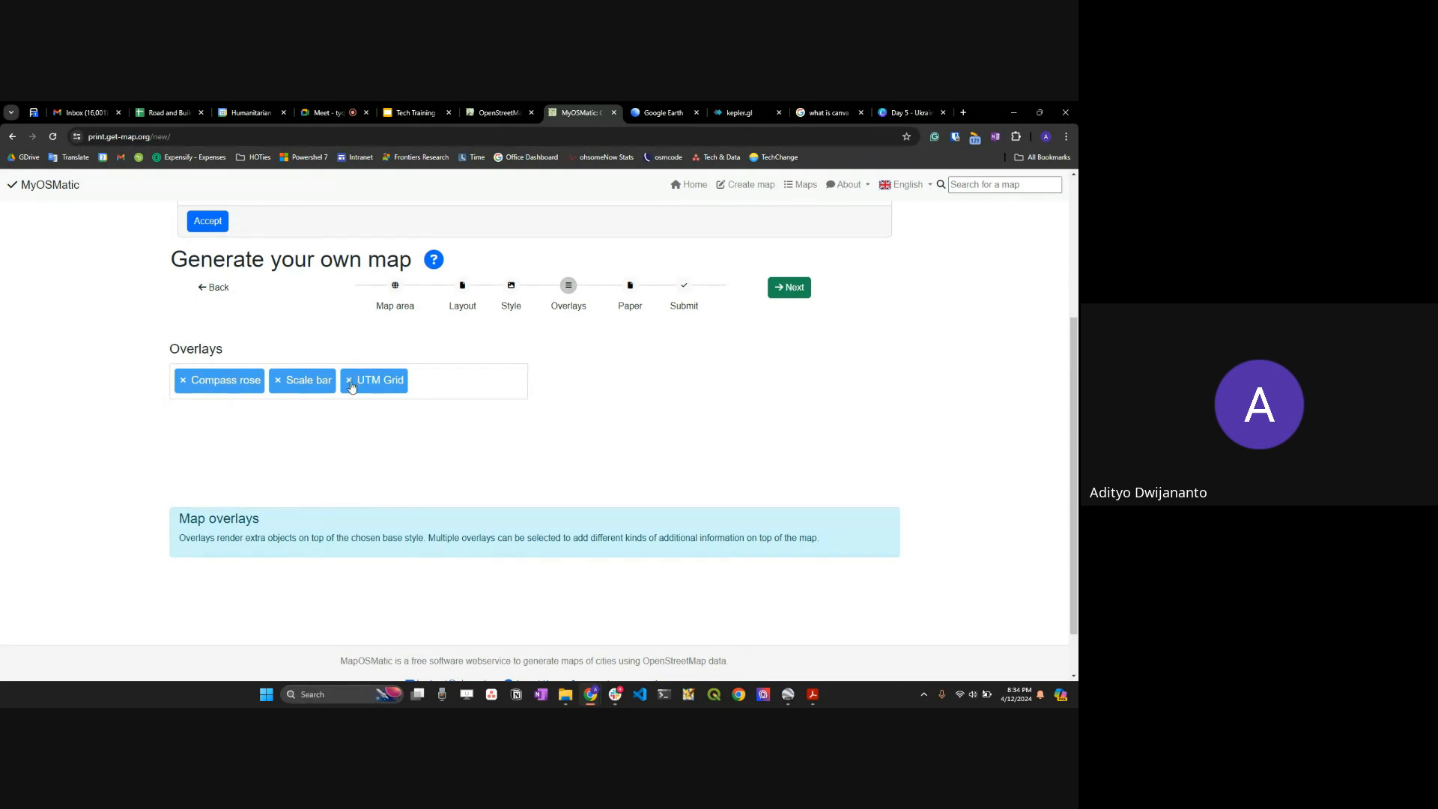
# Step: Keep the preset overlays and 297 x 210 mm paper, and generate the map with the title Test Map
pyautogui.click(771, 291)
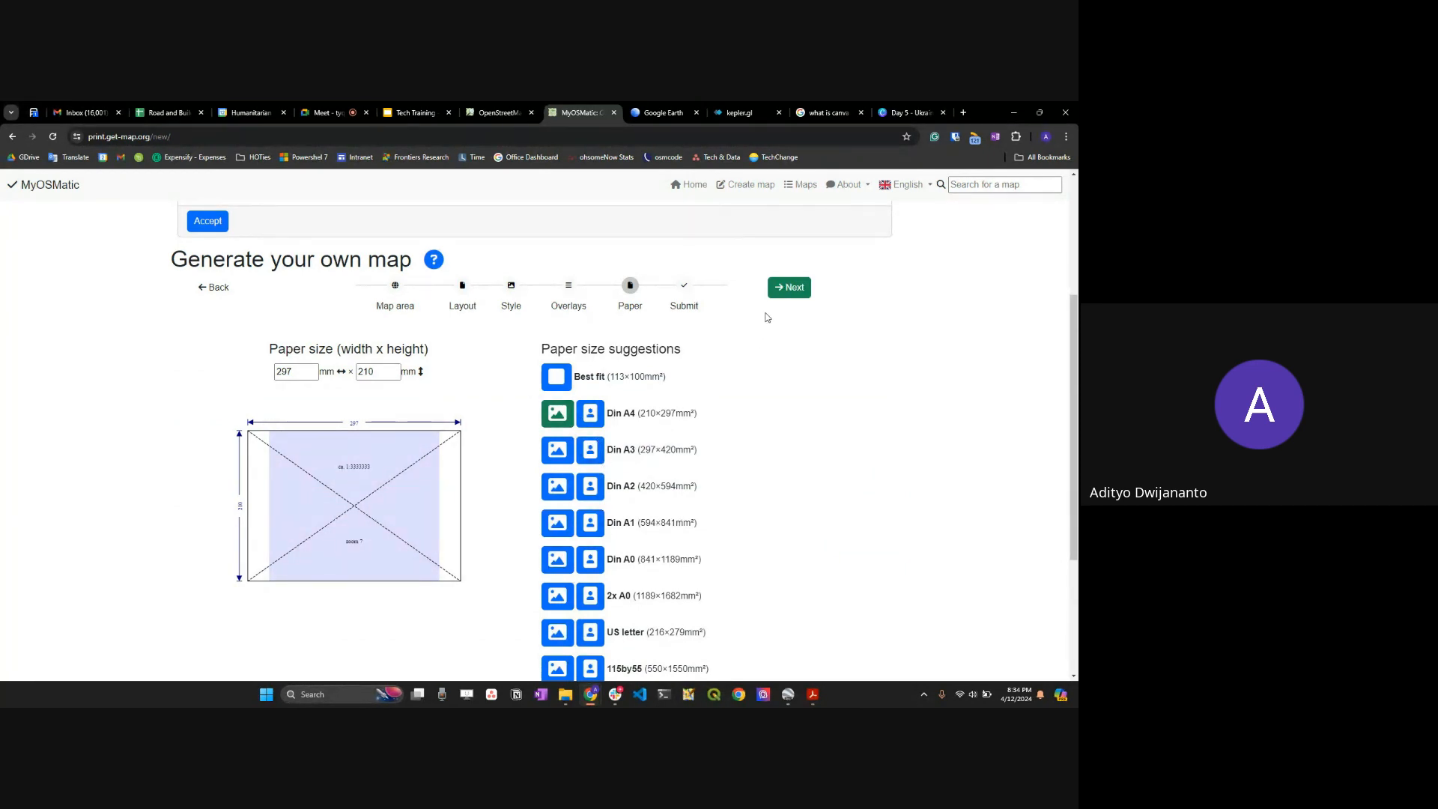
pyautogui.click(783, 289)
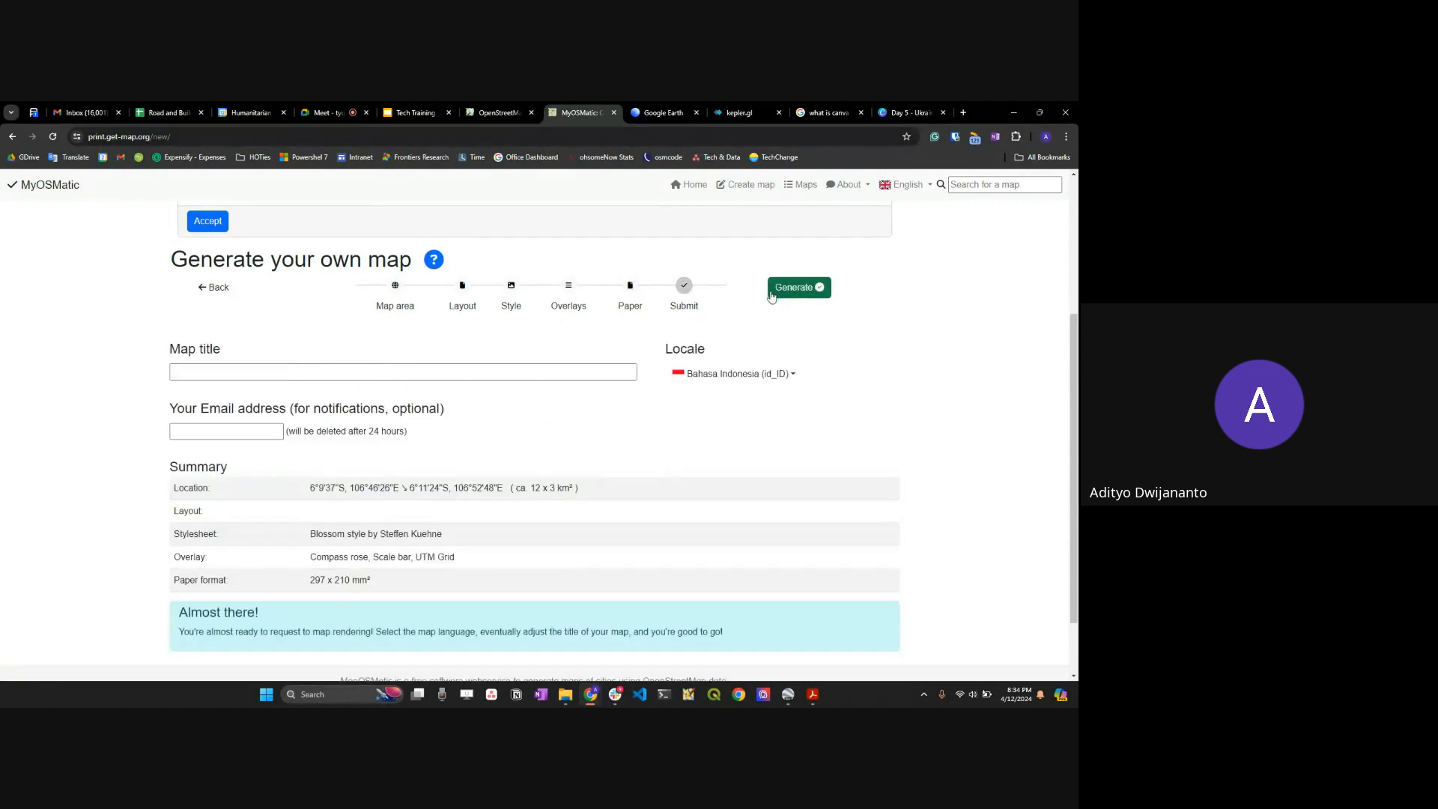
pyautogui.click(204, 370)
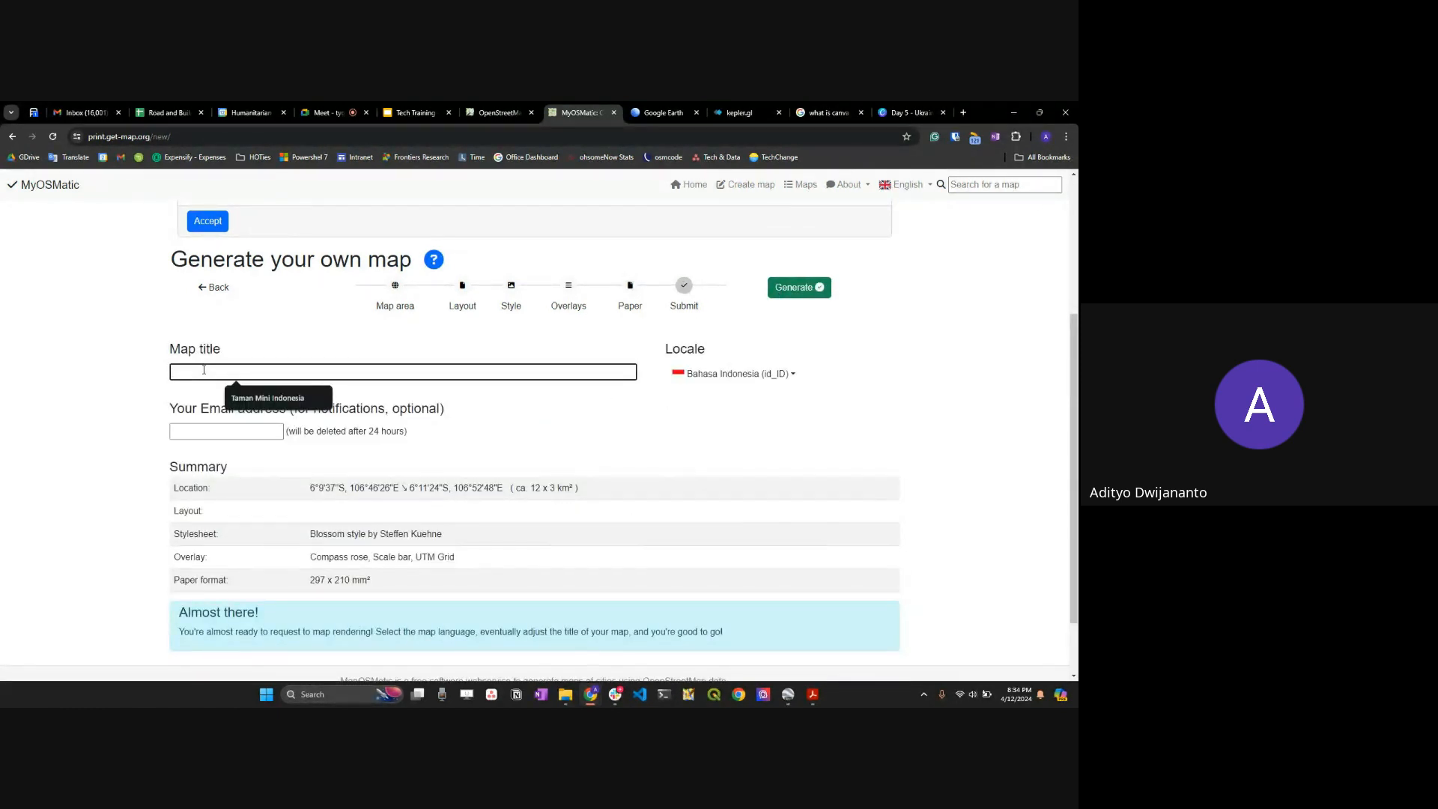
pyautogui.write('Test')
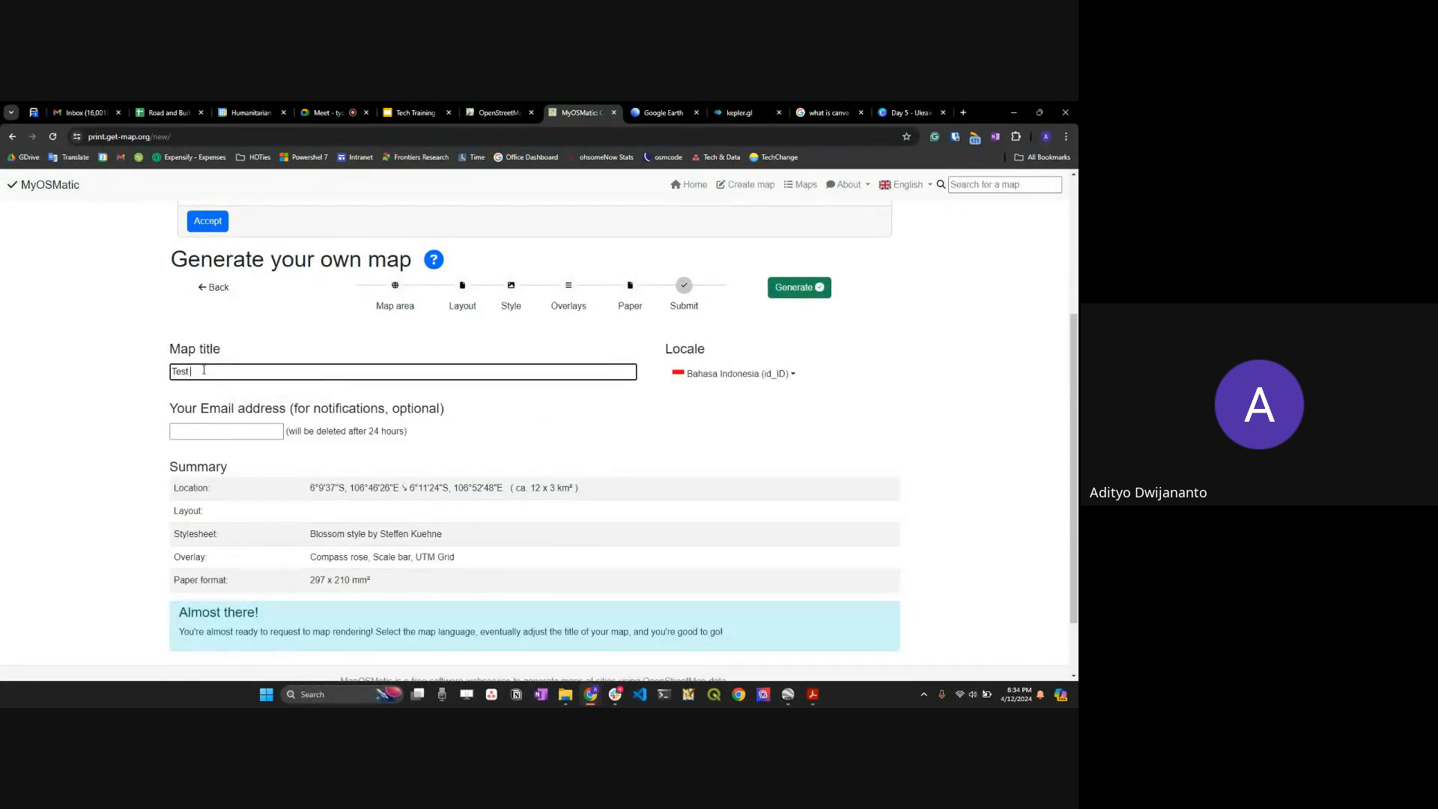
pyautogui.write(' Map')
pyautogui.click(798, 292)
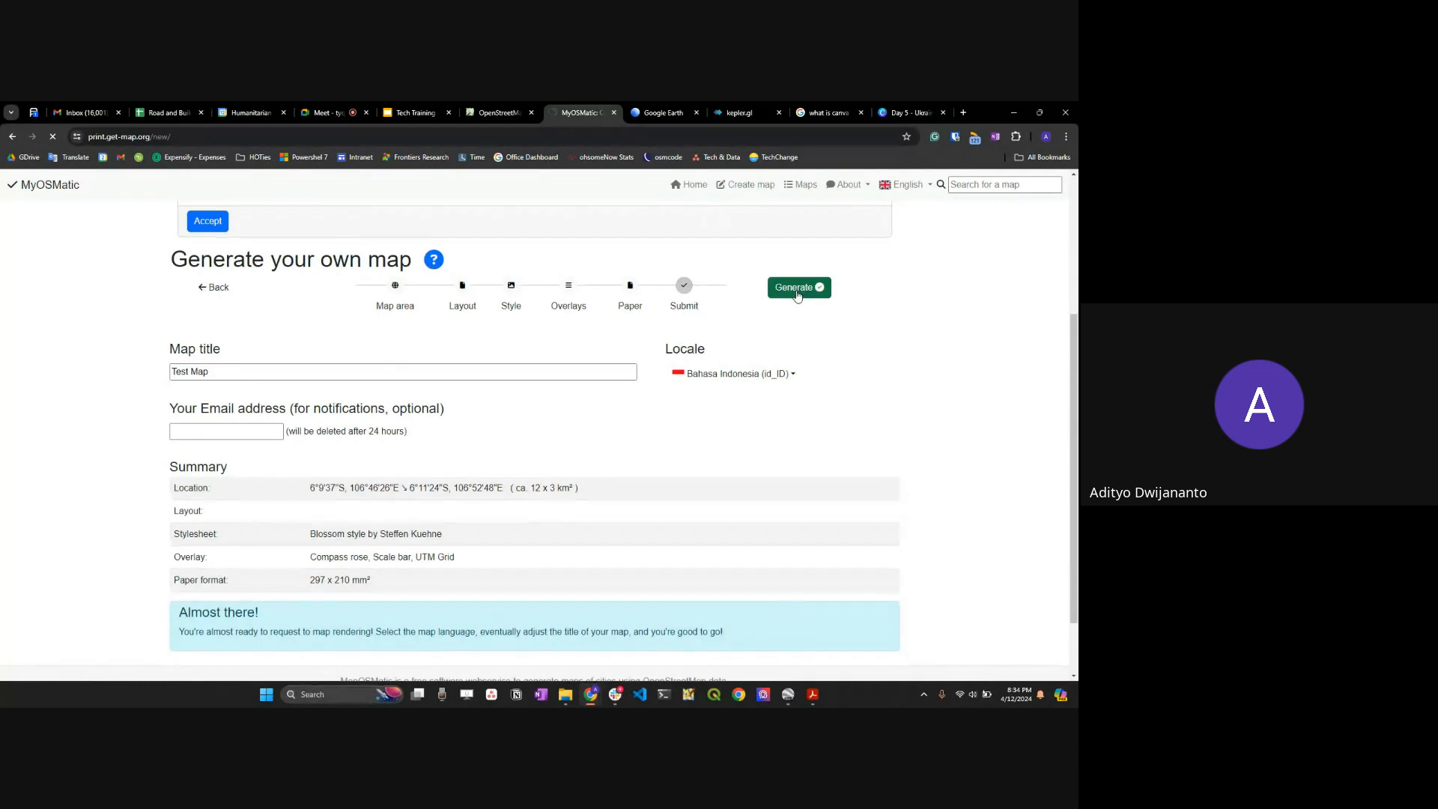
# Step: Switch to Adobe Acrobat and examine the Taman Mini Indonesia PDF map with its grid and side index
pyautogui.click(813, 701)
pyautogui.scroll(-5, 592, 401)
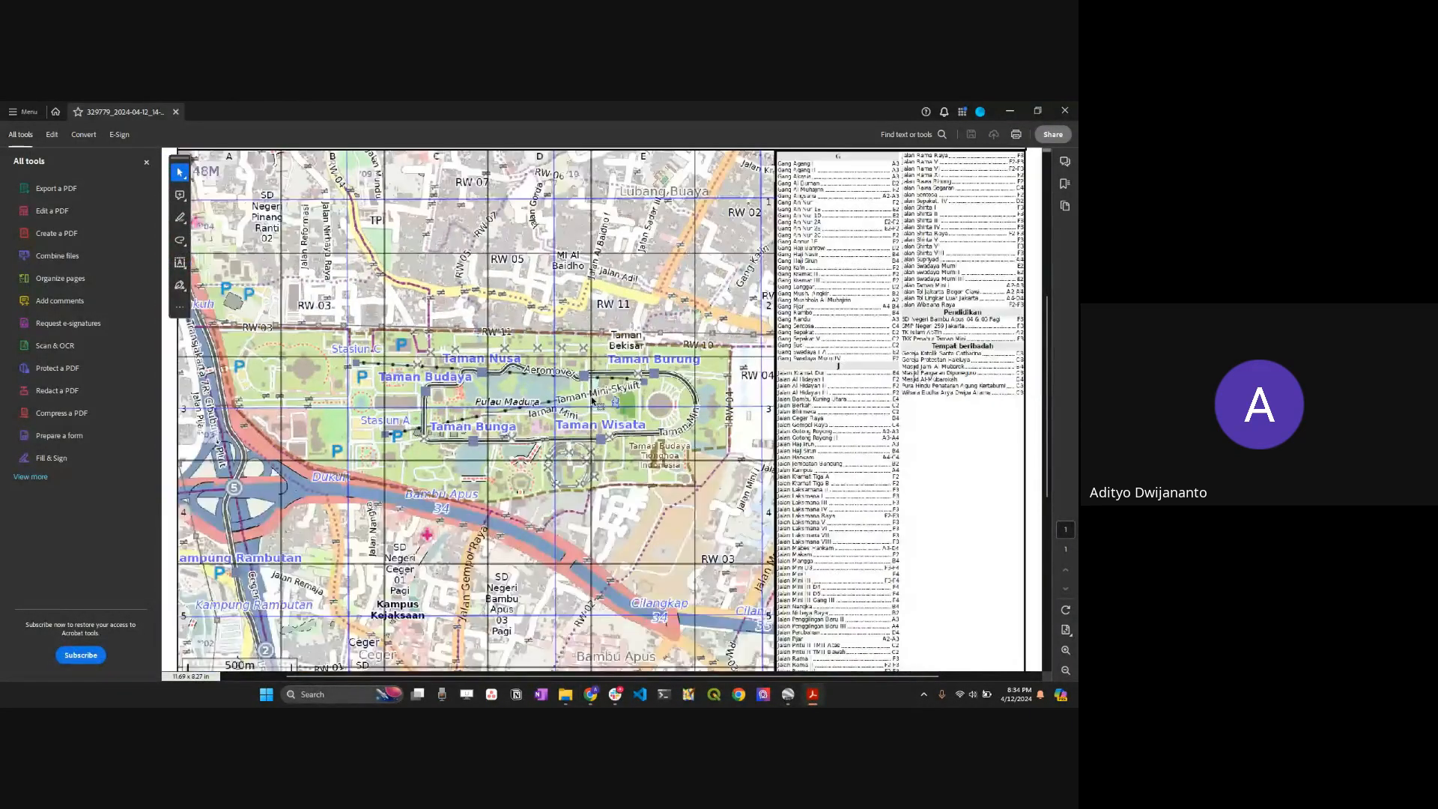
pyautogui.scroll(2, 591, 402)
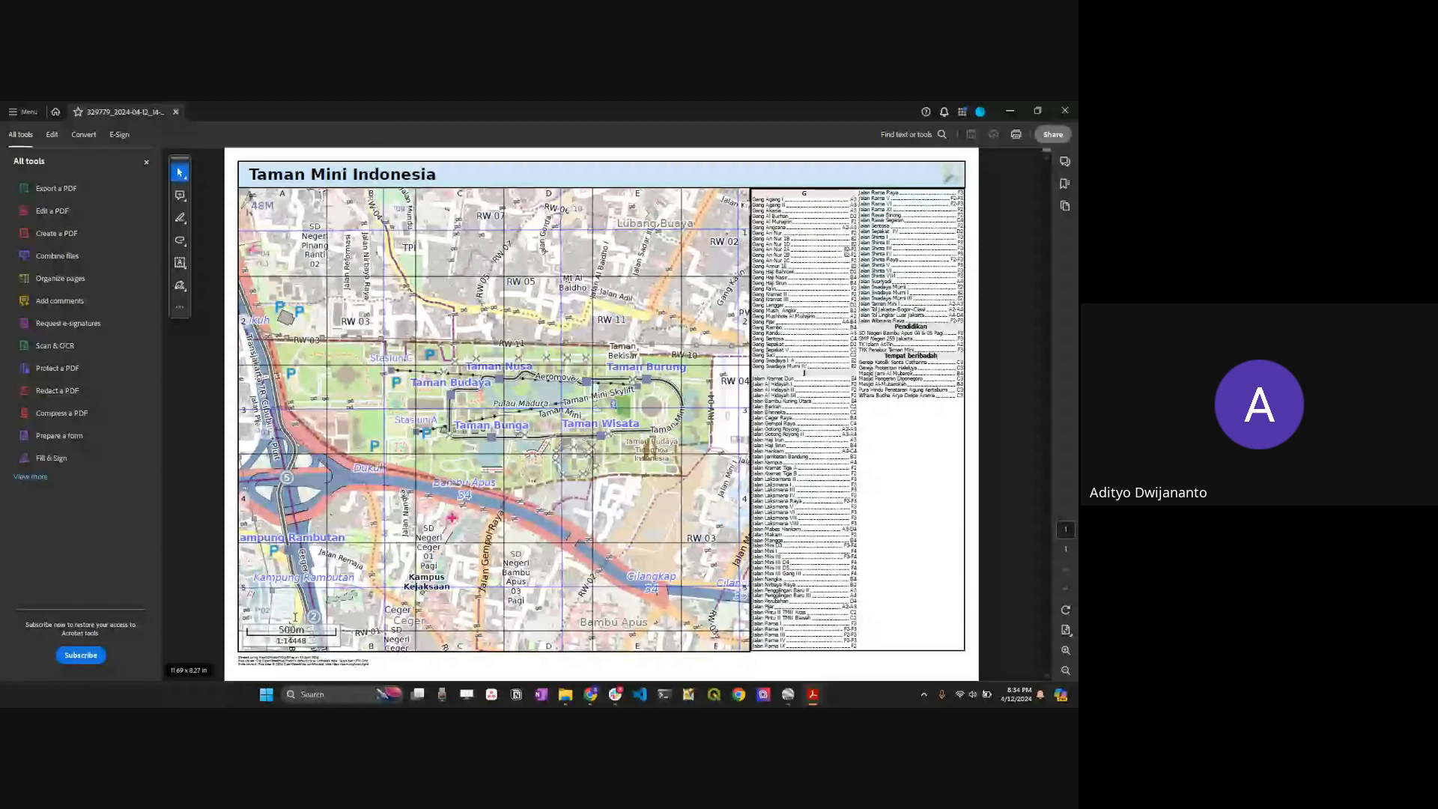
# Step: Switch to kepler.gl and load kontur_boundaries_pop.geojson from the Training Data folder onto the map
pyautogui.hotkey('alt', 'Tab')
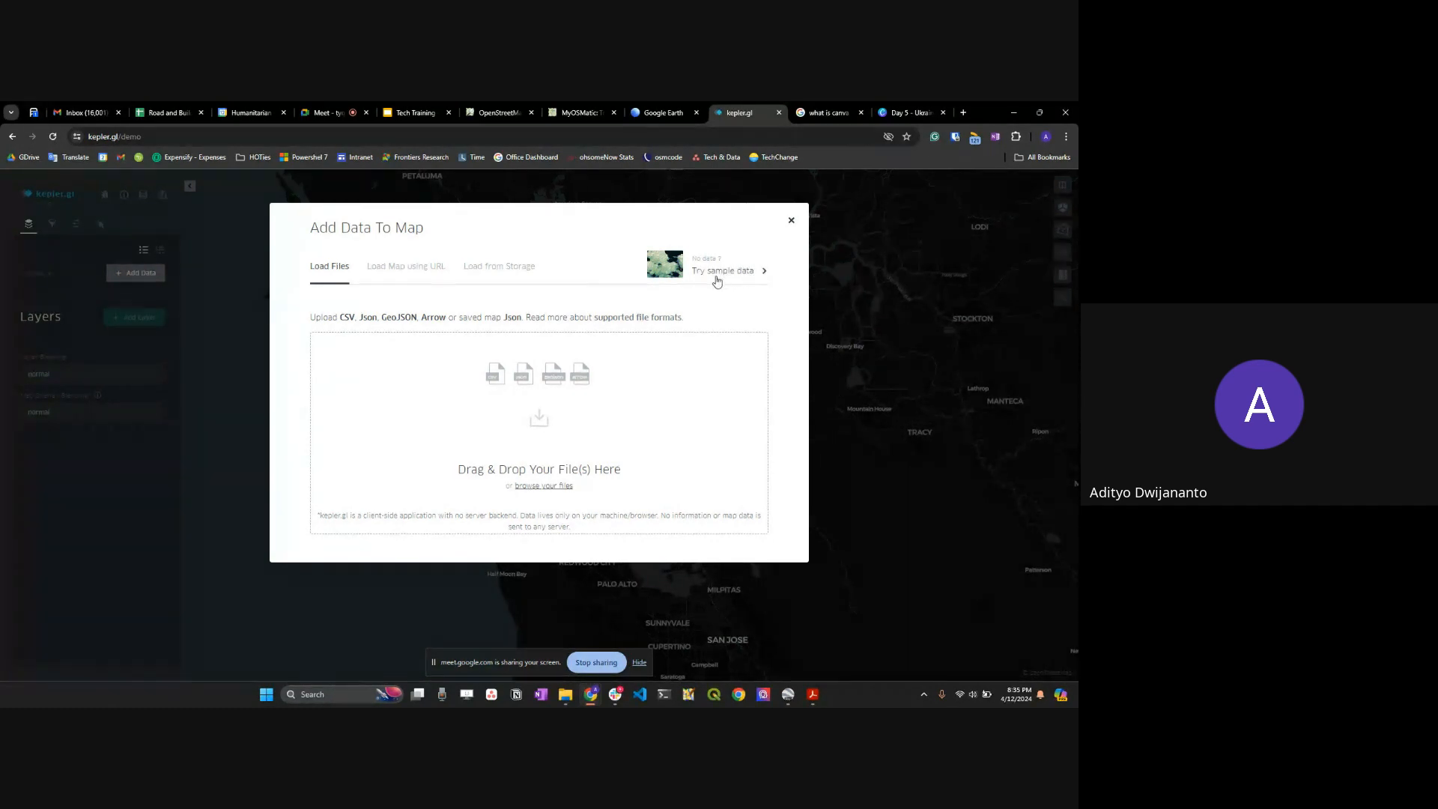
pyautogui.click(563, 702)
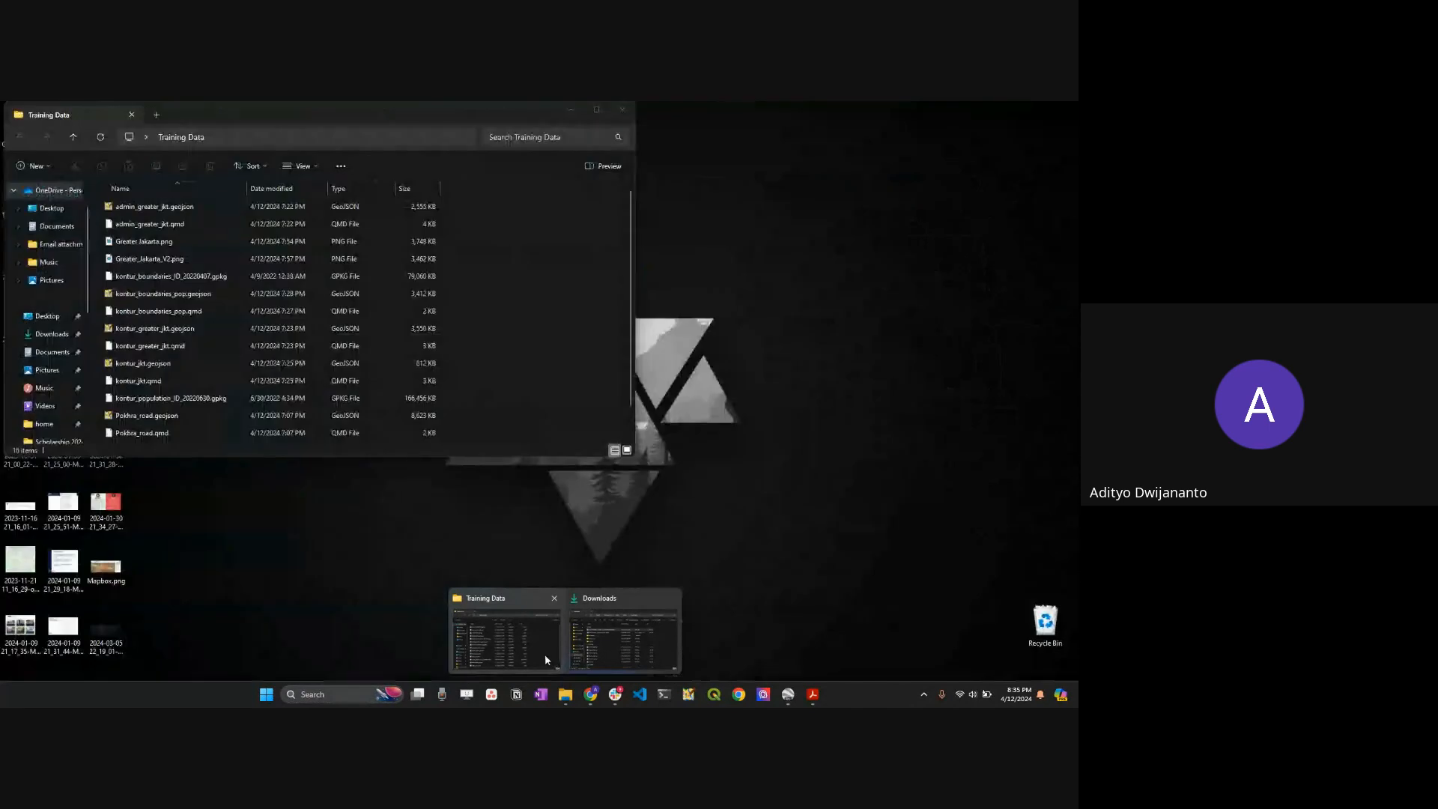
pyautogui.click(542, 652)
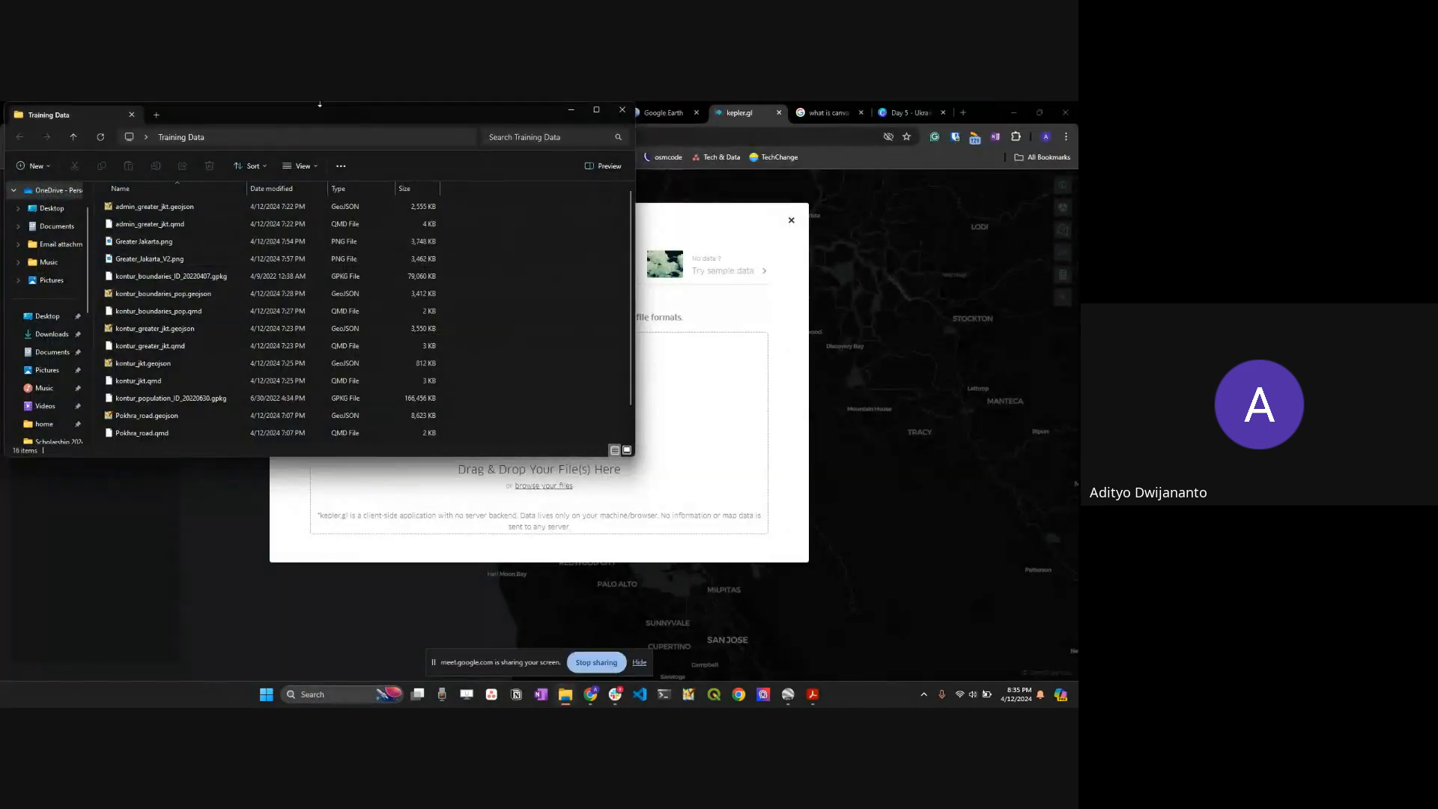
pyautogui.moveTo(316, 111); pyautogui.dragTo(755, 188)
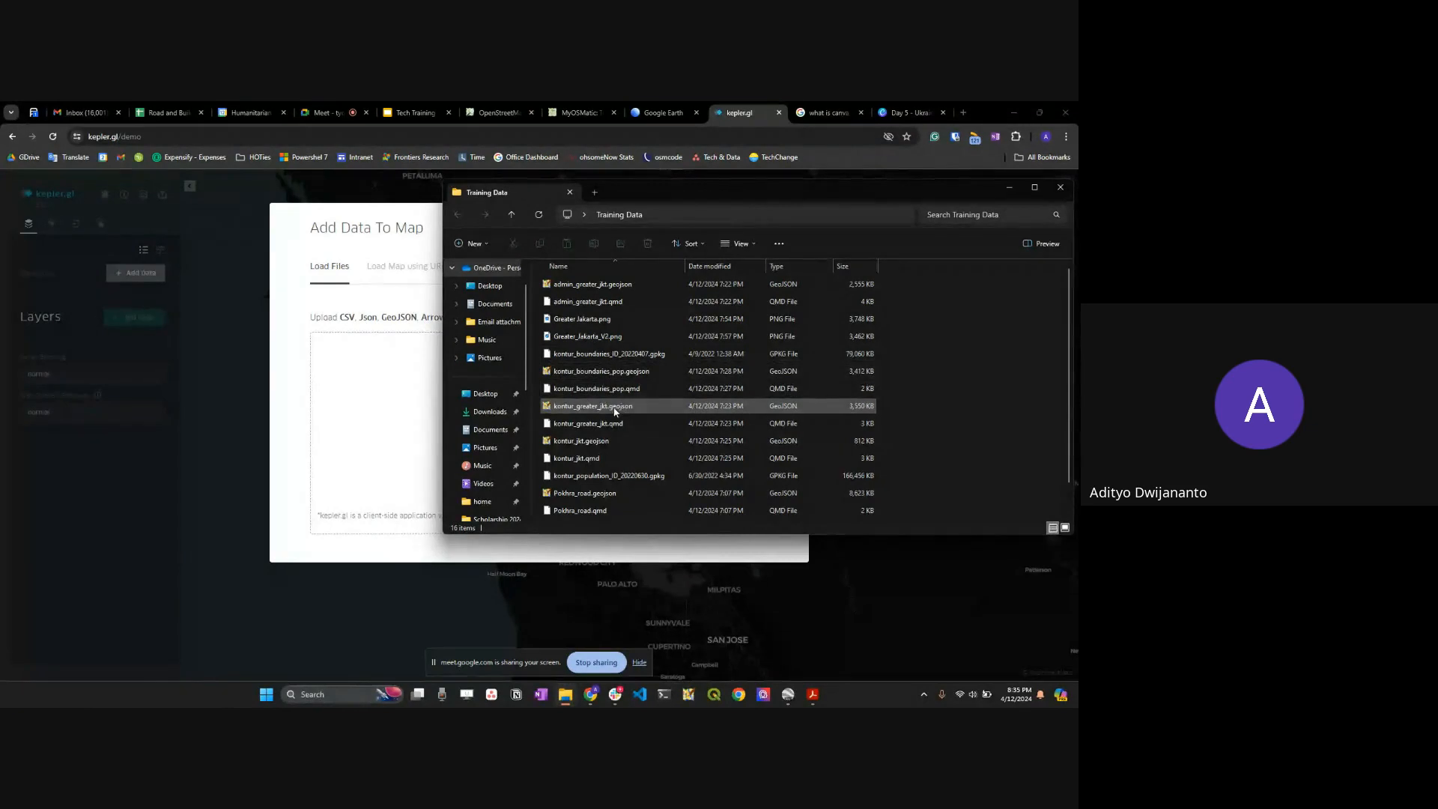
pyautogui.moveTo(600, 371); pyautogui.dragTo(373, 384)
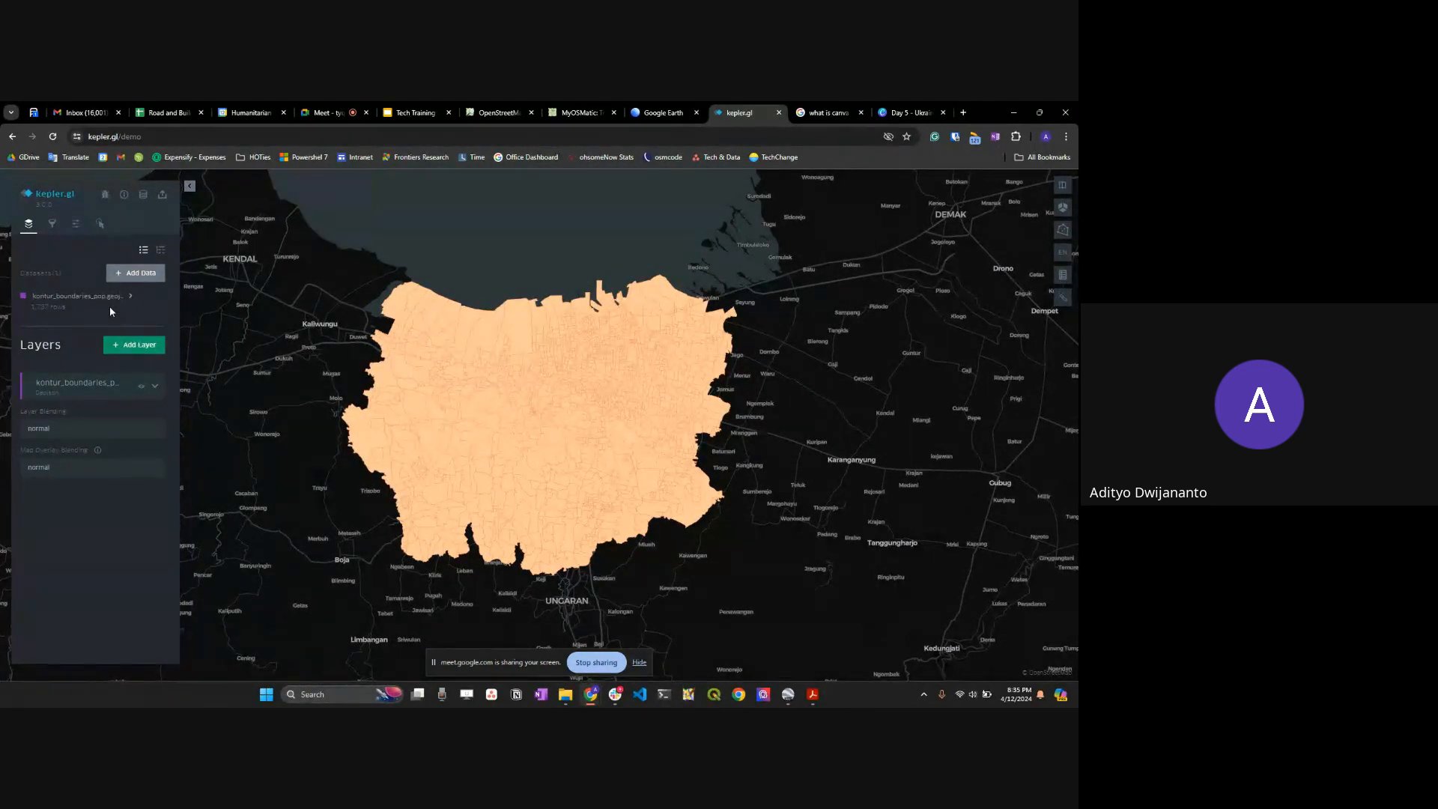
# Step: Color the fill of the kontur_boundaries_pop polygon layer based on the population field
pyautogui.click(156, 388)
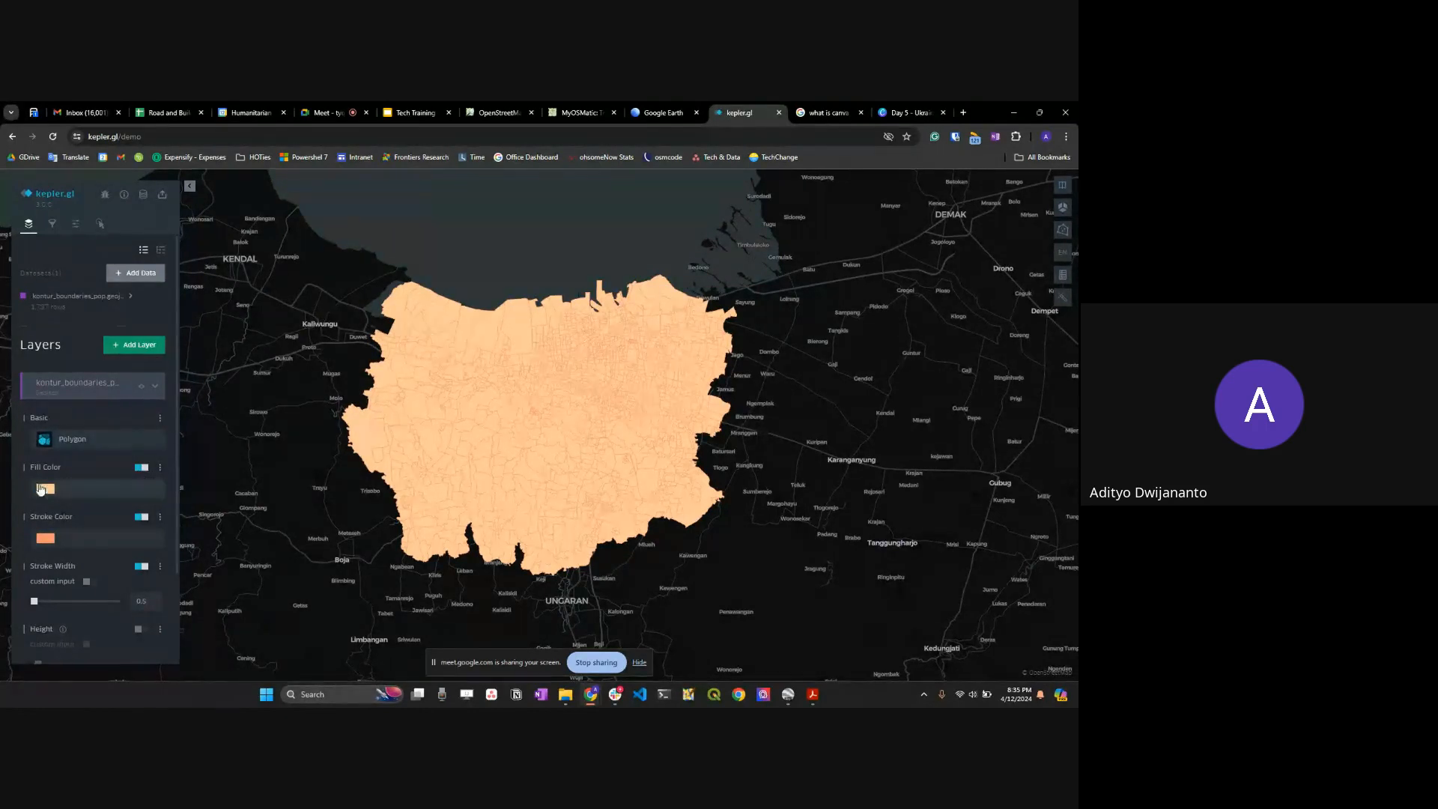
pyautogui.scroll(-1, 105, 434)
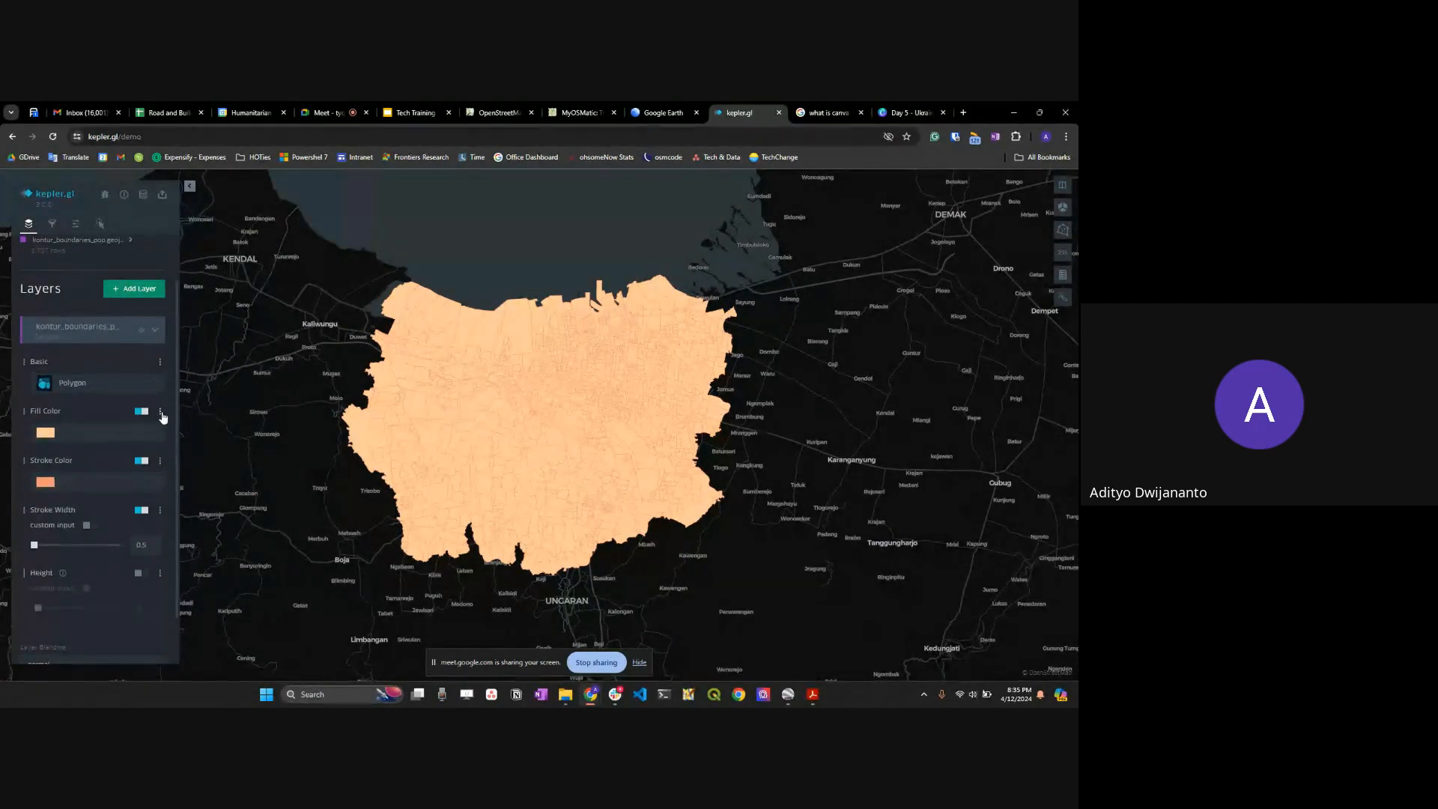
pyautogui.click(160, 412)
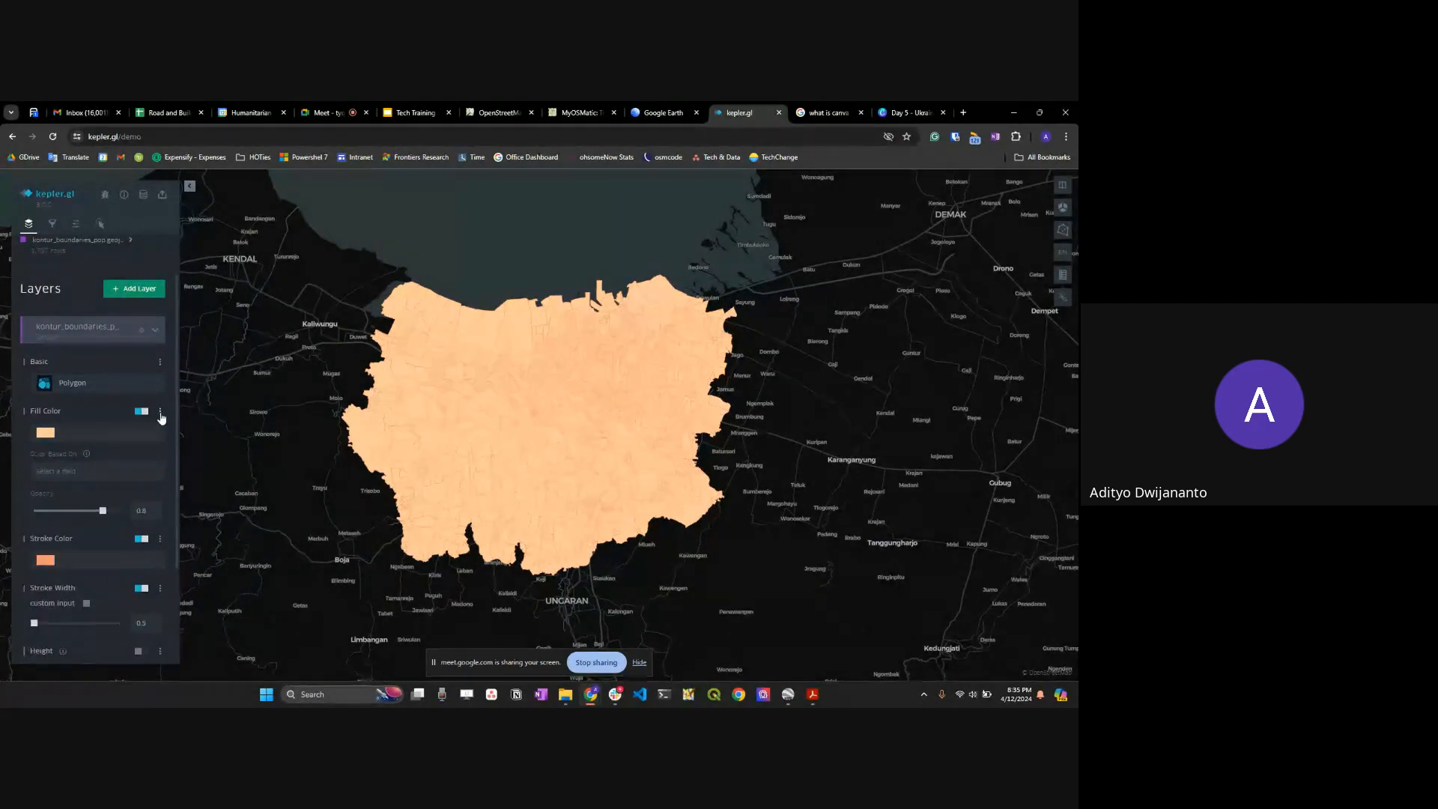
pyautogui.click(70, 473)
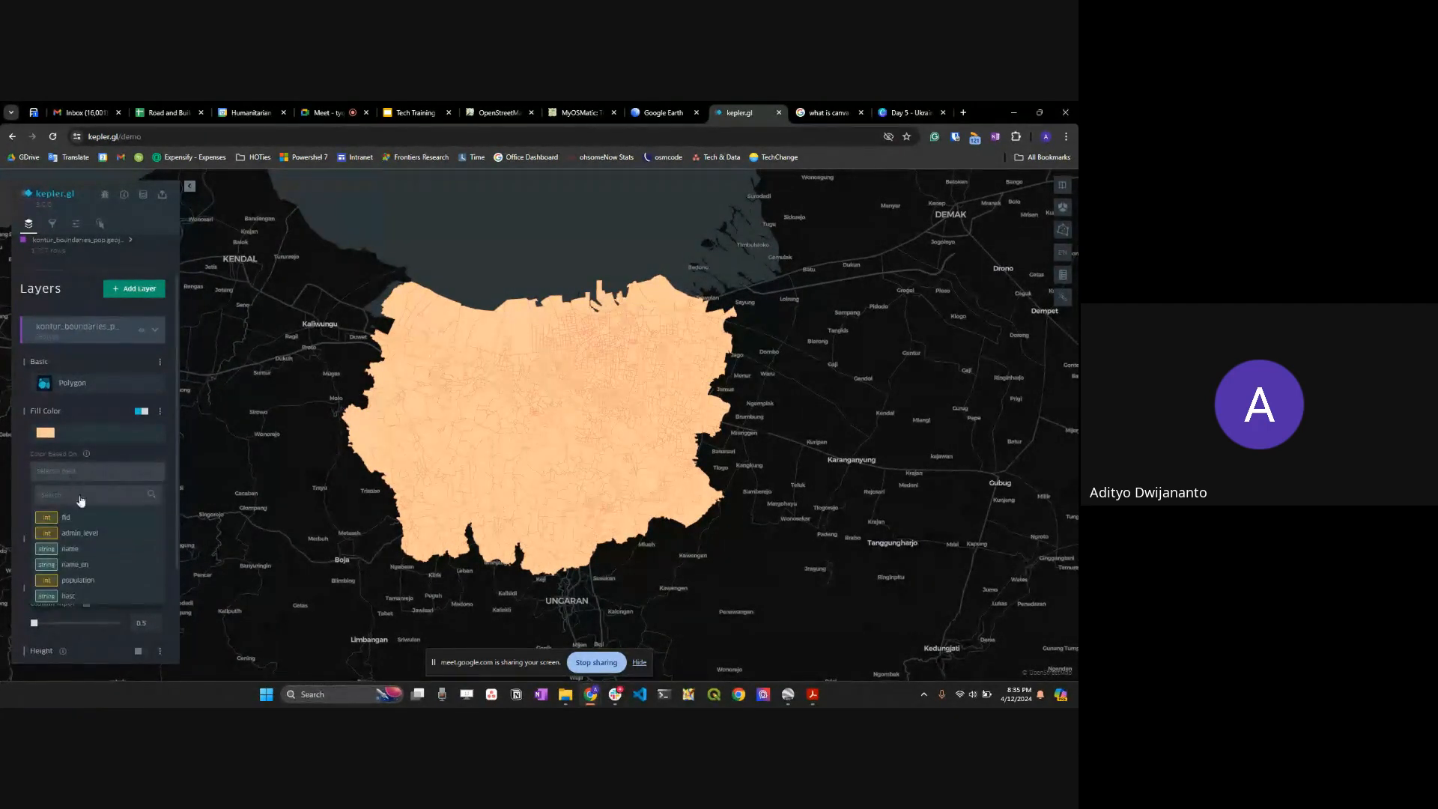
pyautogui.click(78, 578)
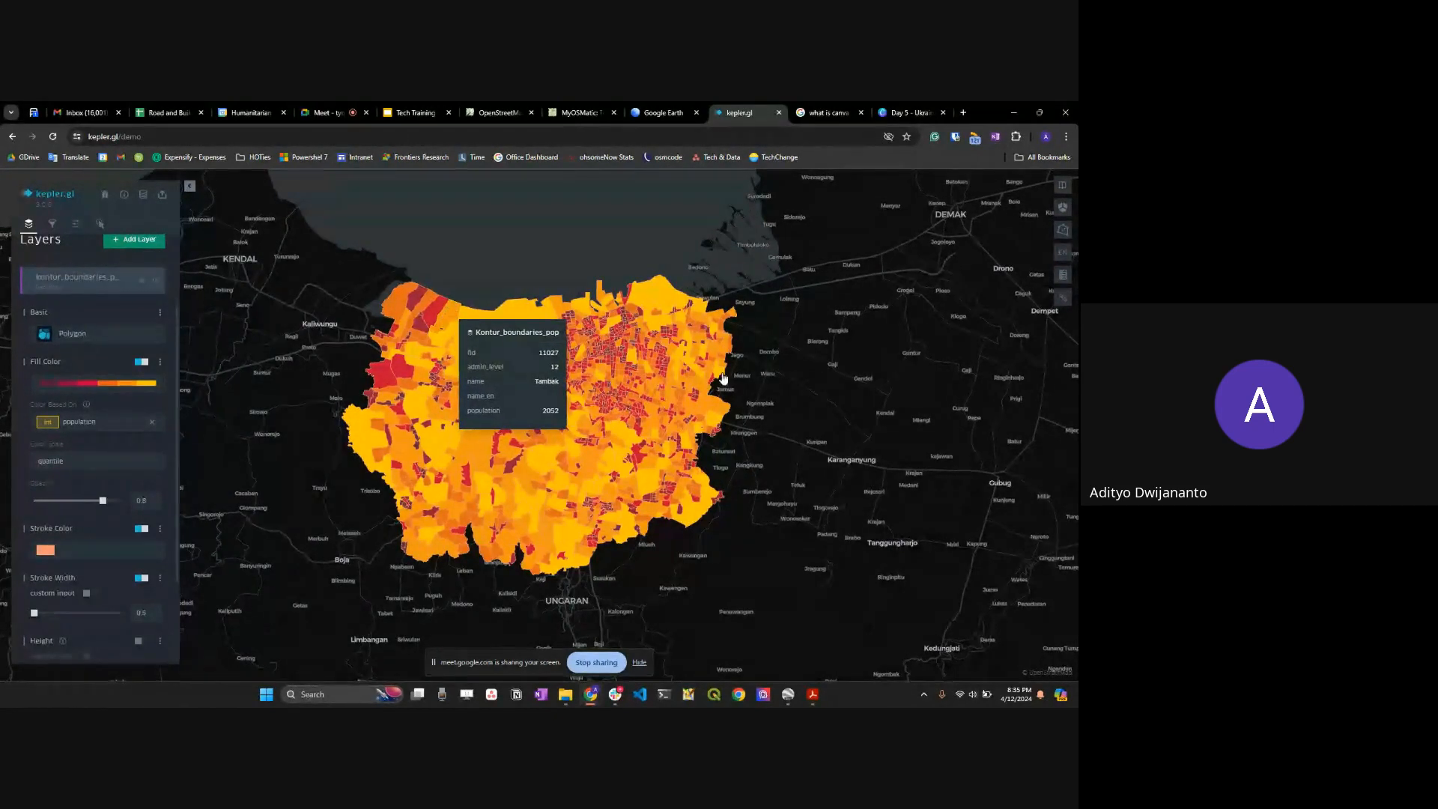
# Step: Change the layer's fill color palette to the diverging teal-to-red ramp
pyautogui.click(88, 386)
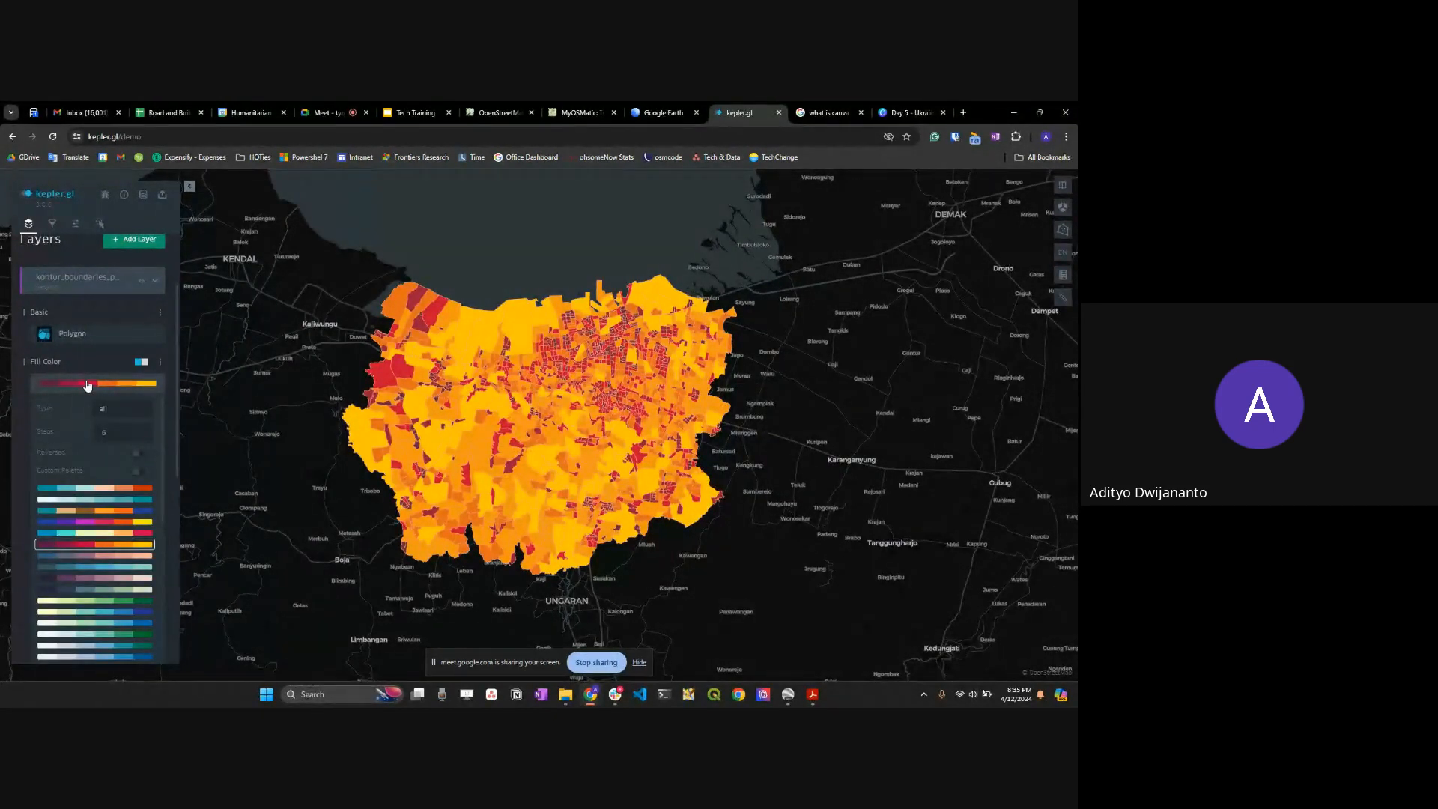
pyautogui.click(113, 493)
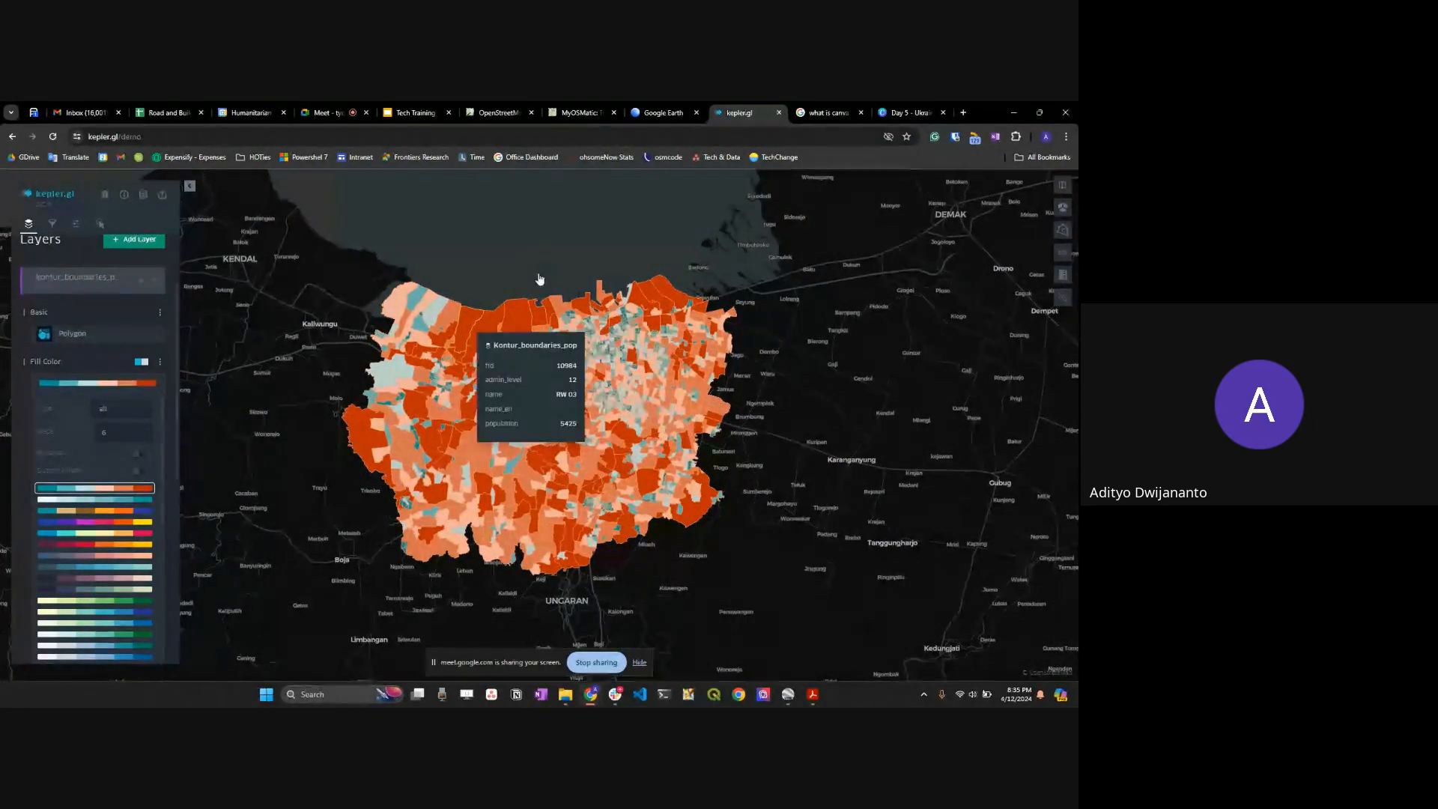
pyautogui.click(477, 323)
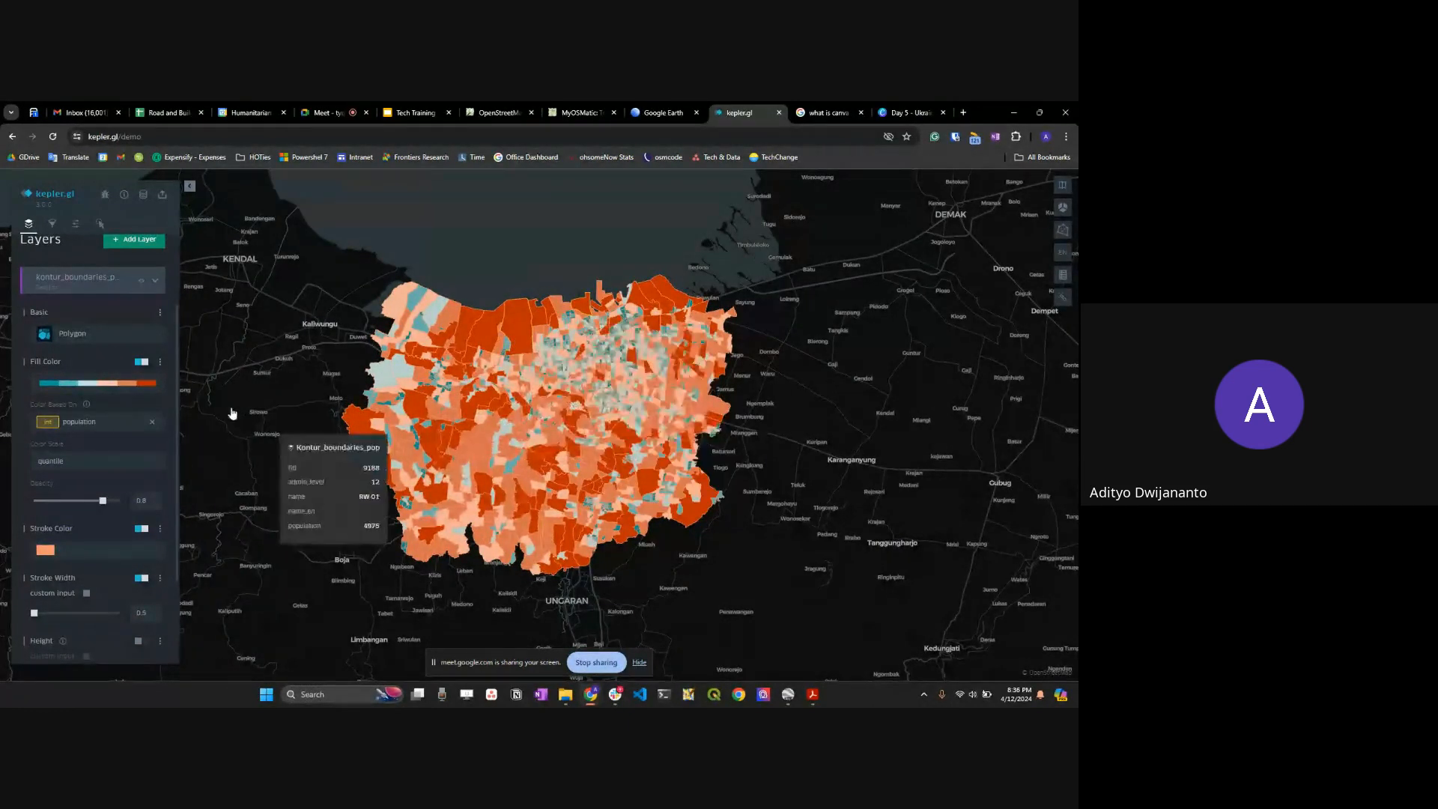
# Step: In the map interactions, enable Coordinates and Geocoder, disable Tooltip, and switch Brush on and off again
pyautogui.scroll(-1, 149, 524)
pyautogui.scroll(2, 55, 236)
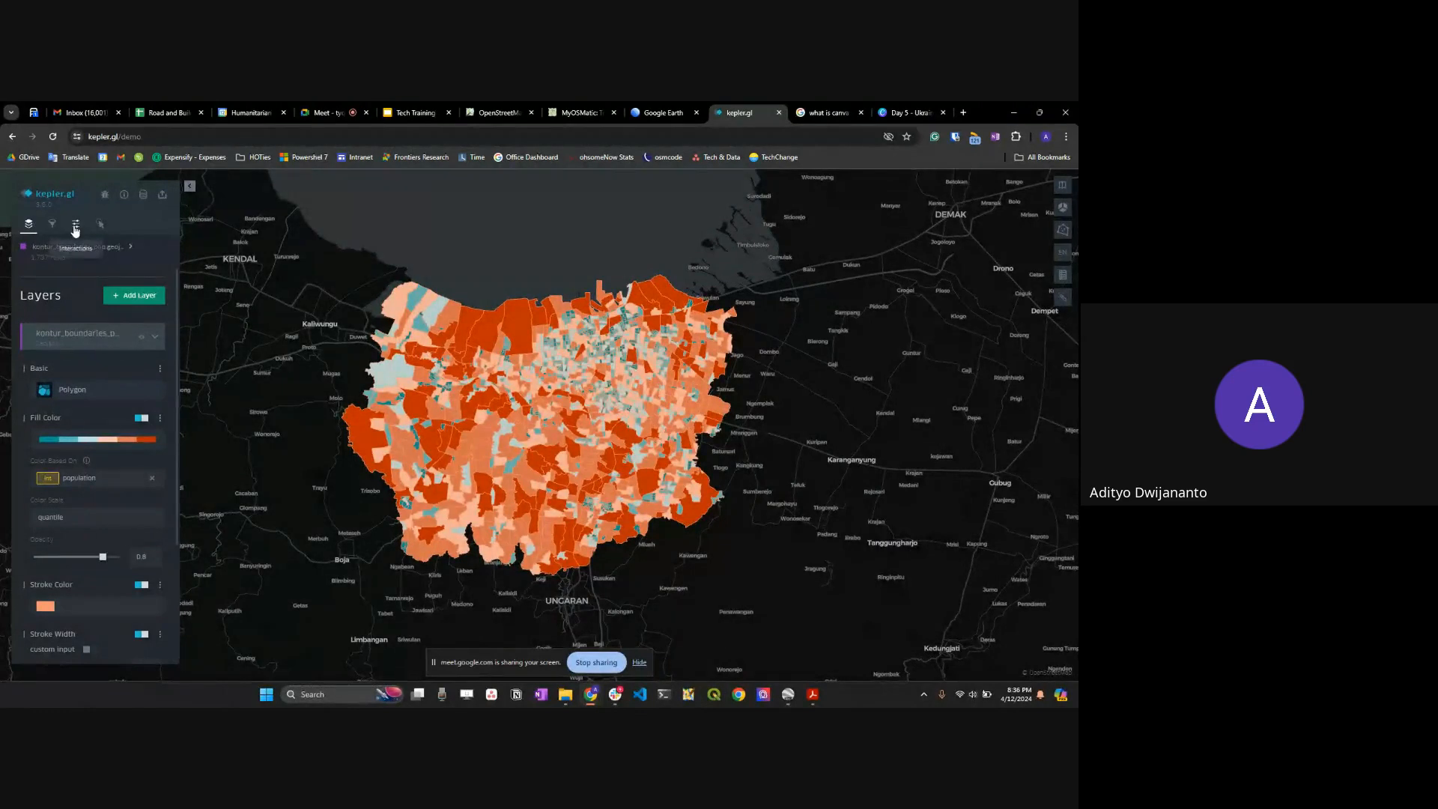
pyautogui.click(75, 227)
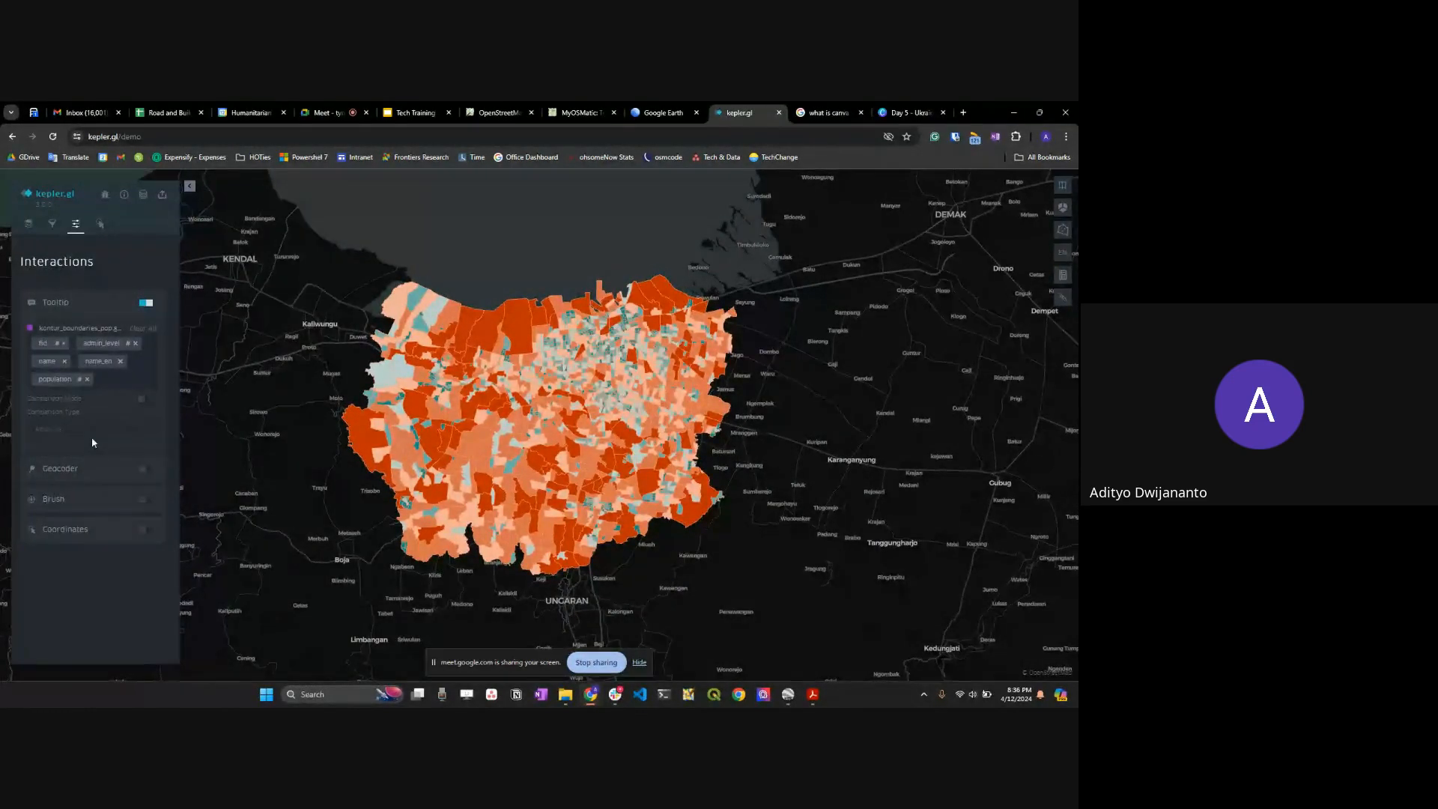
pyautogui.click(145, 529)
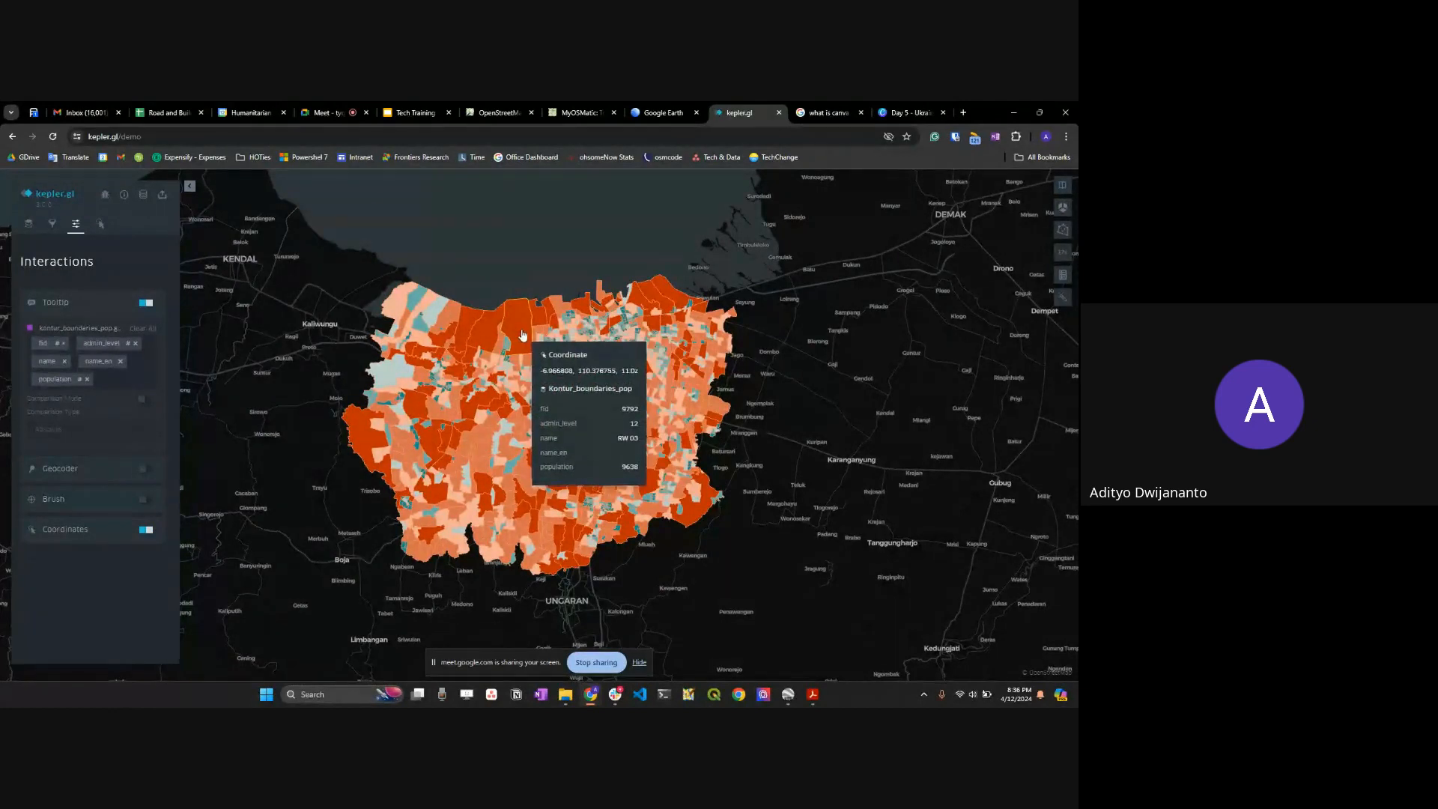
pyautogui.click(145, 470)
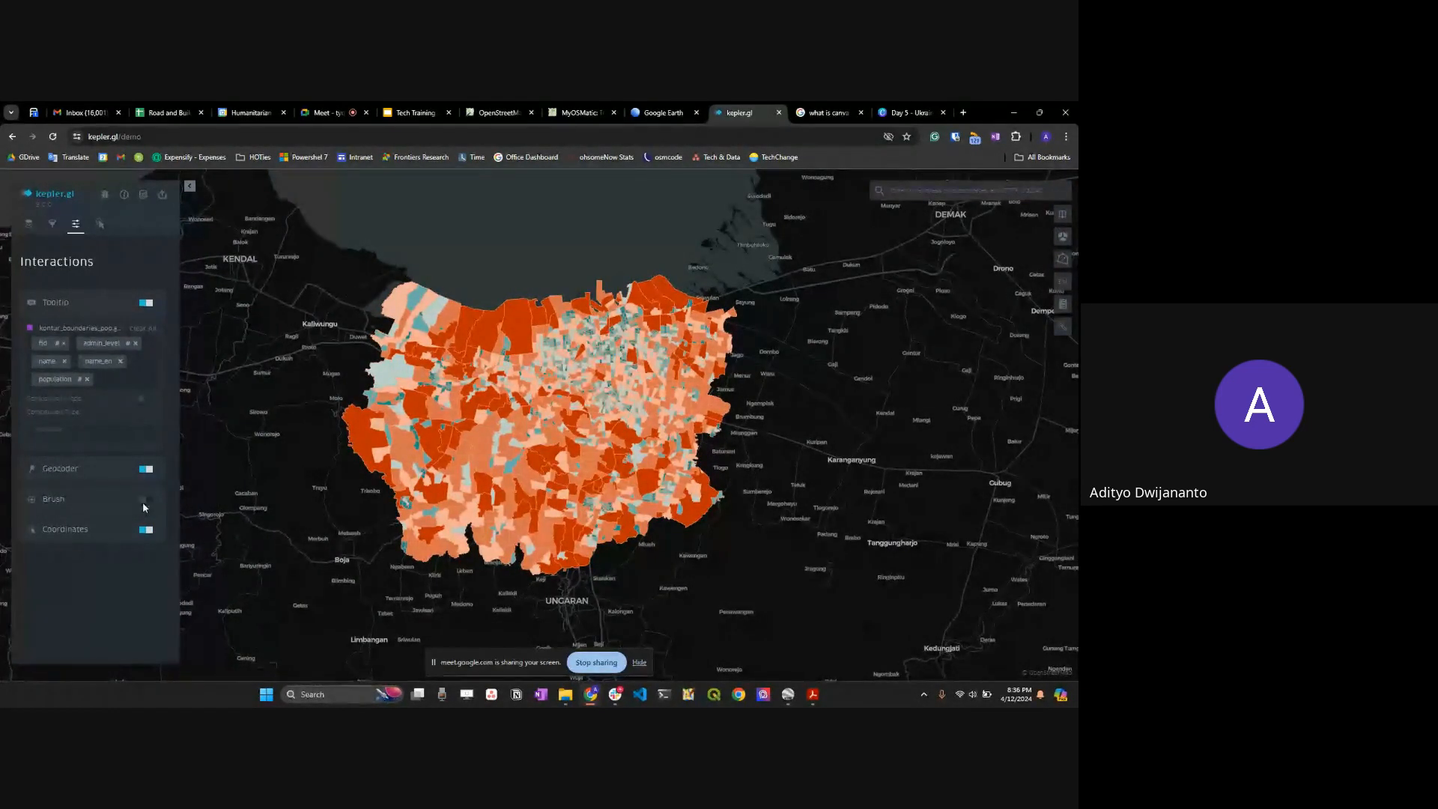
pyautogui.click(144, 504)
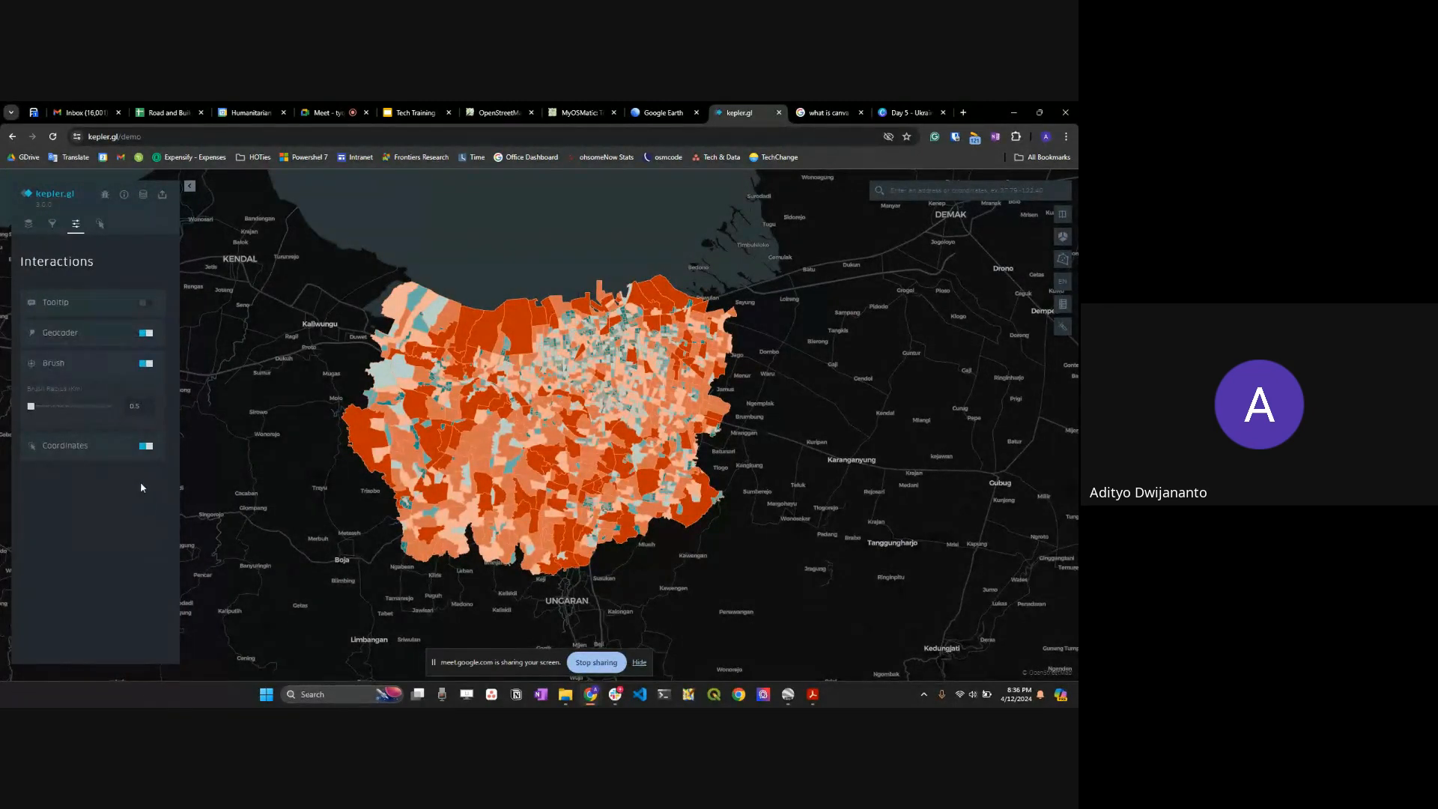
pyautogui.click(146, 365)
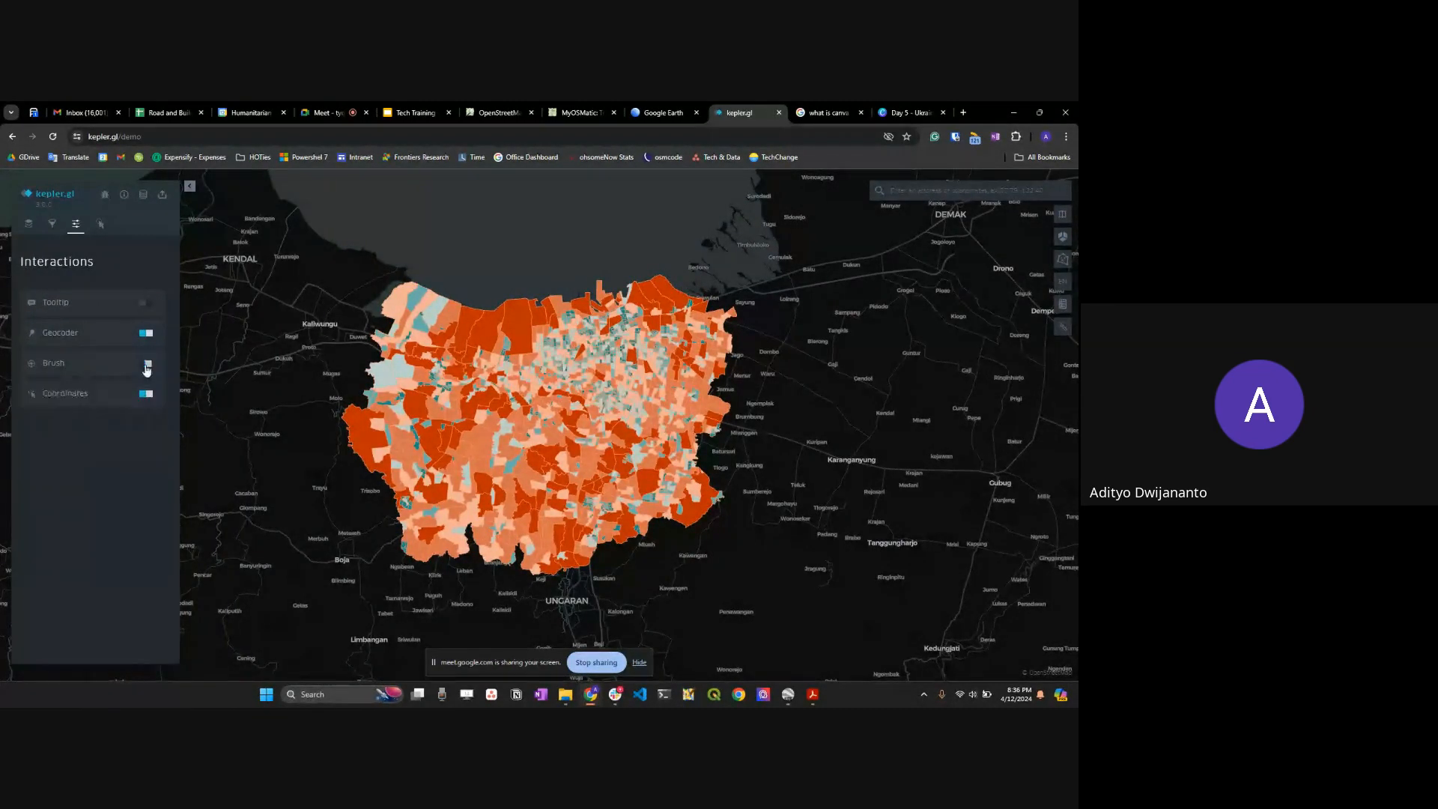
# Step: Review the map's URL sharing services and export options, and switch to the Canva presentation
pyautogui.click(167, 197)
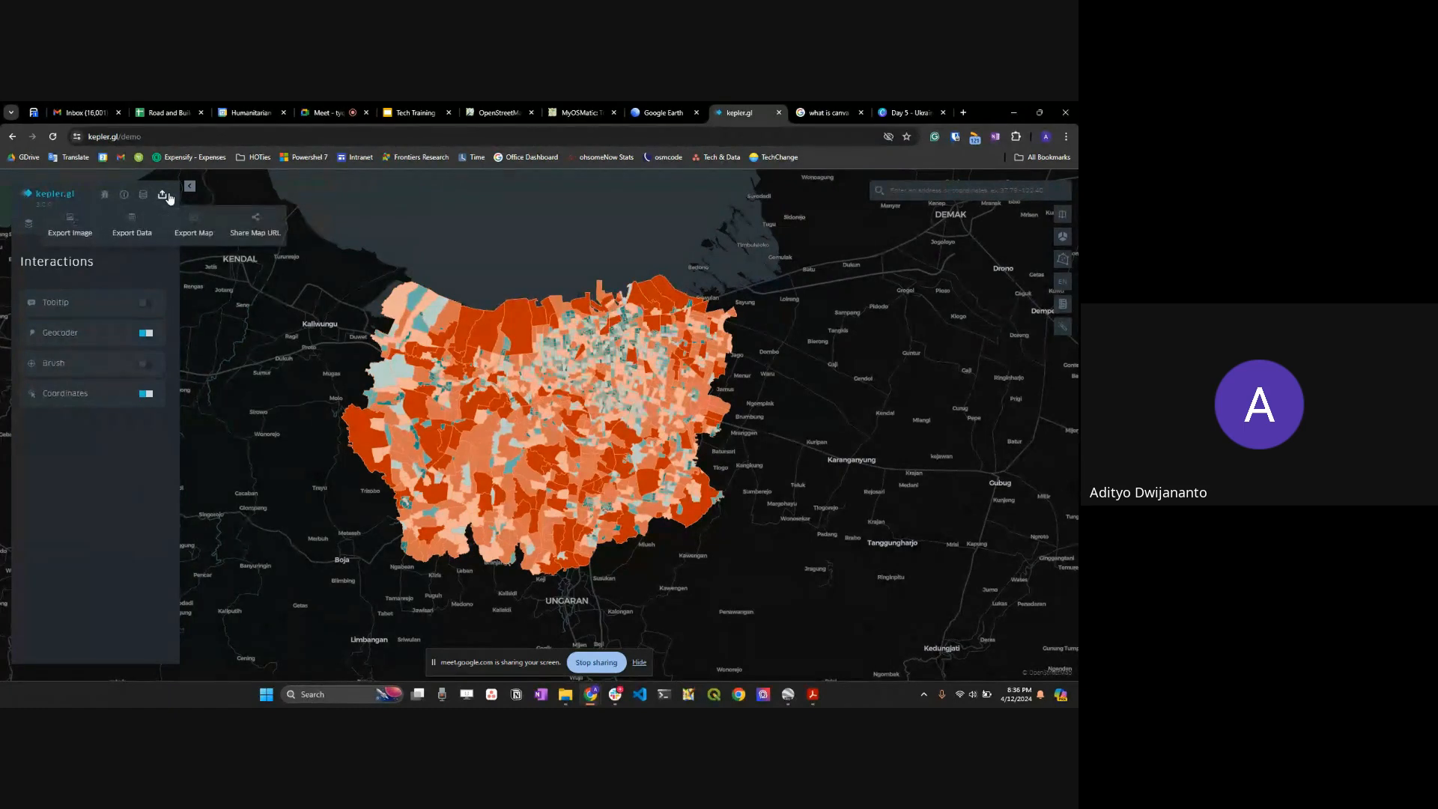
pyautogui.click(255, 234)
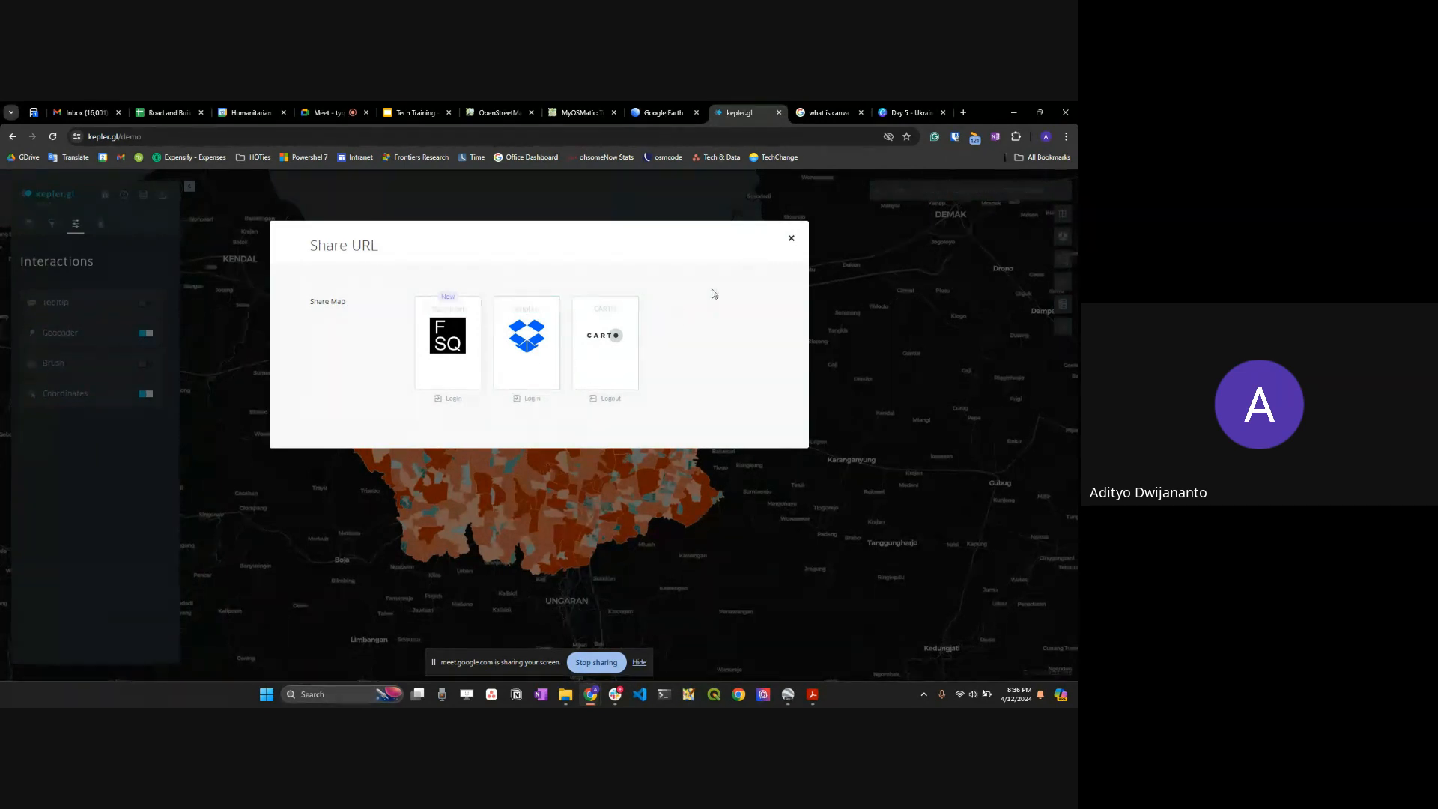
pyautogui.click(789, 239)
pyautogui.click(161, 193)
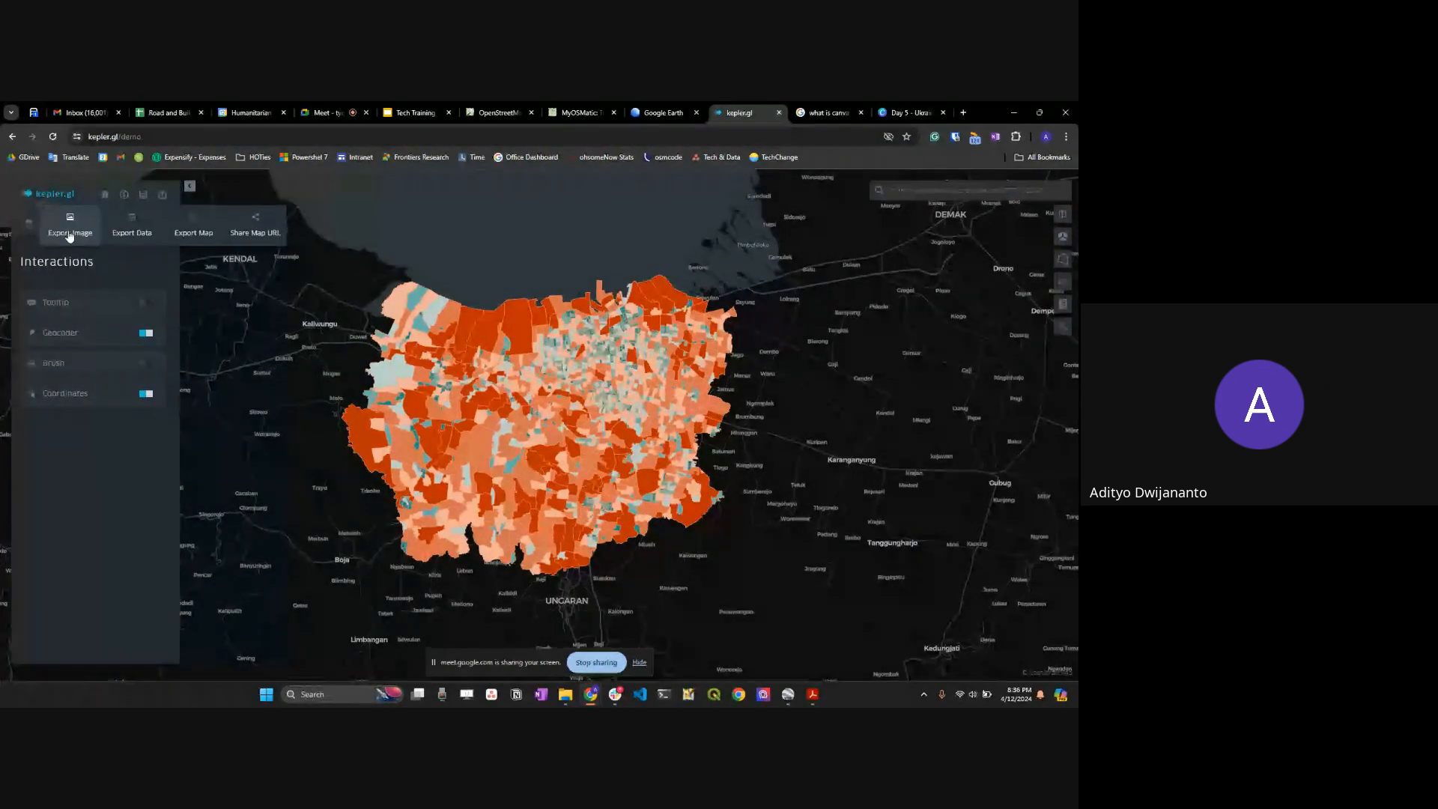
pyautogui.click(908, 112)
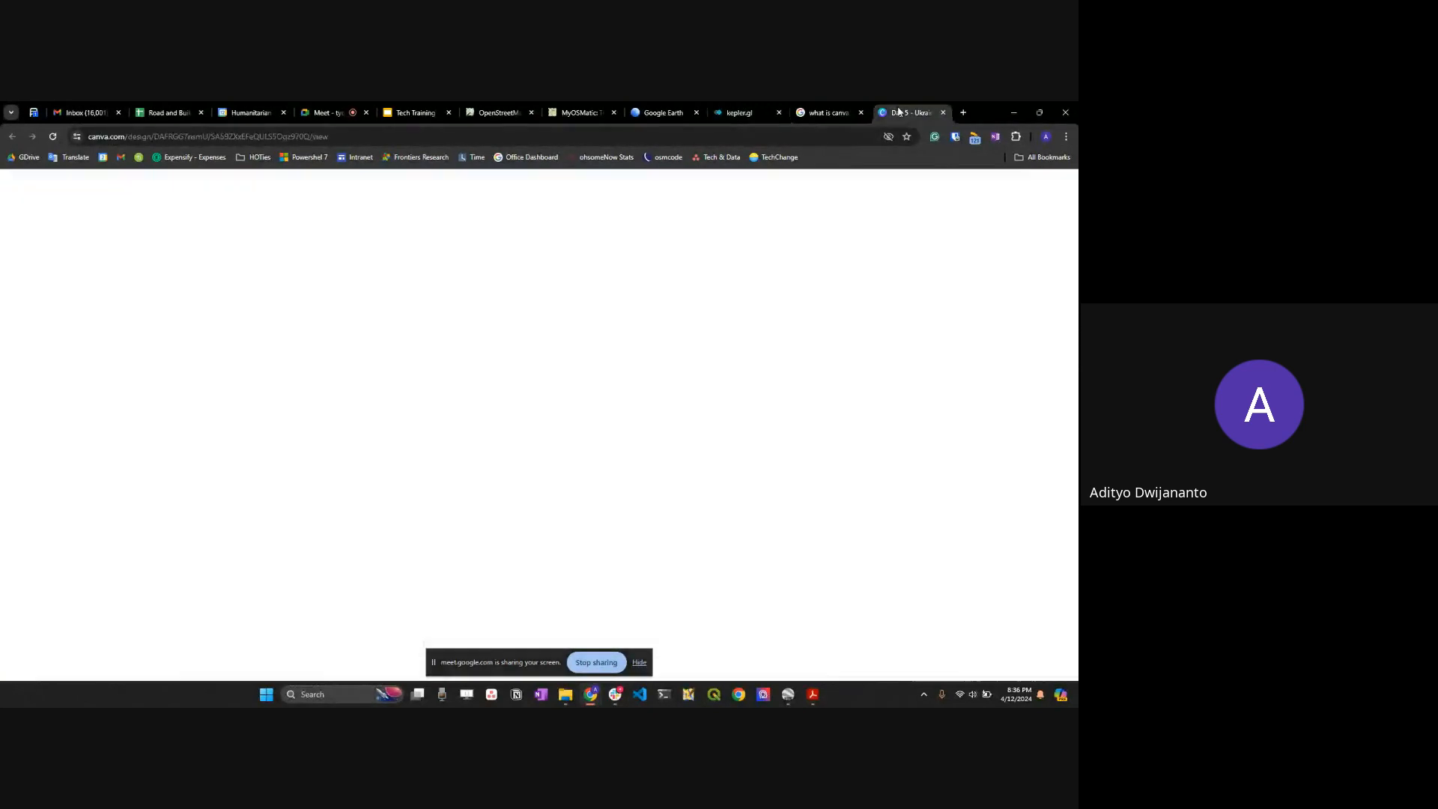
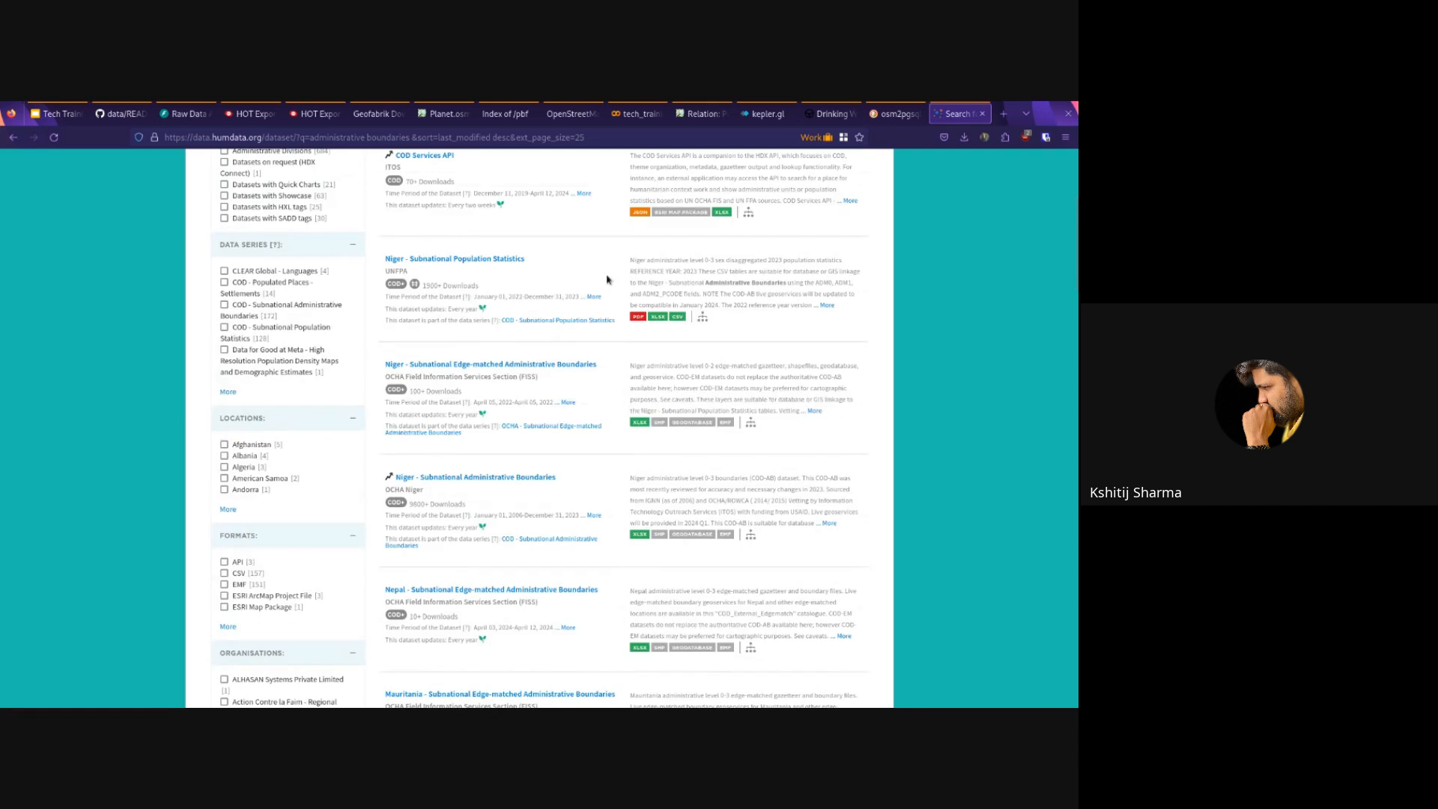
# Step: Browse the HDX dataset results for administrative boundaries
pyautogui.scroll(-3, 608, 280)
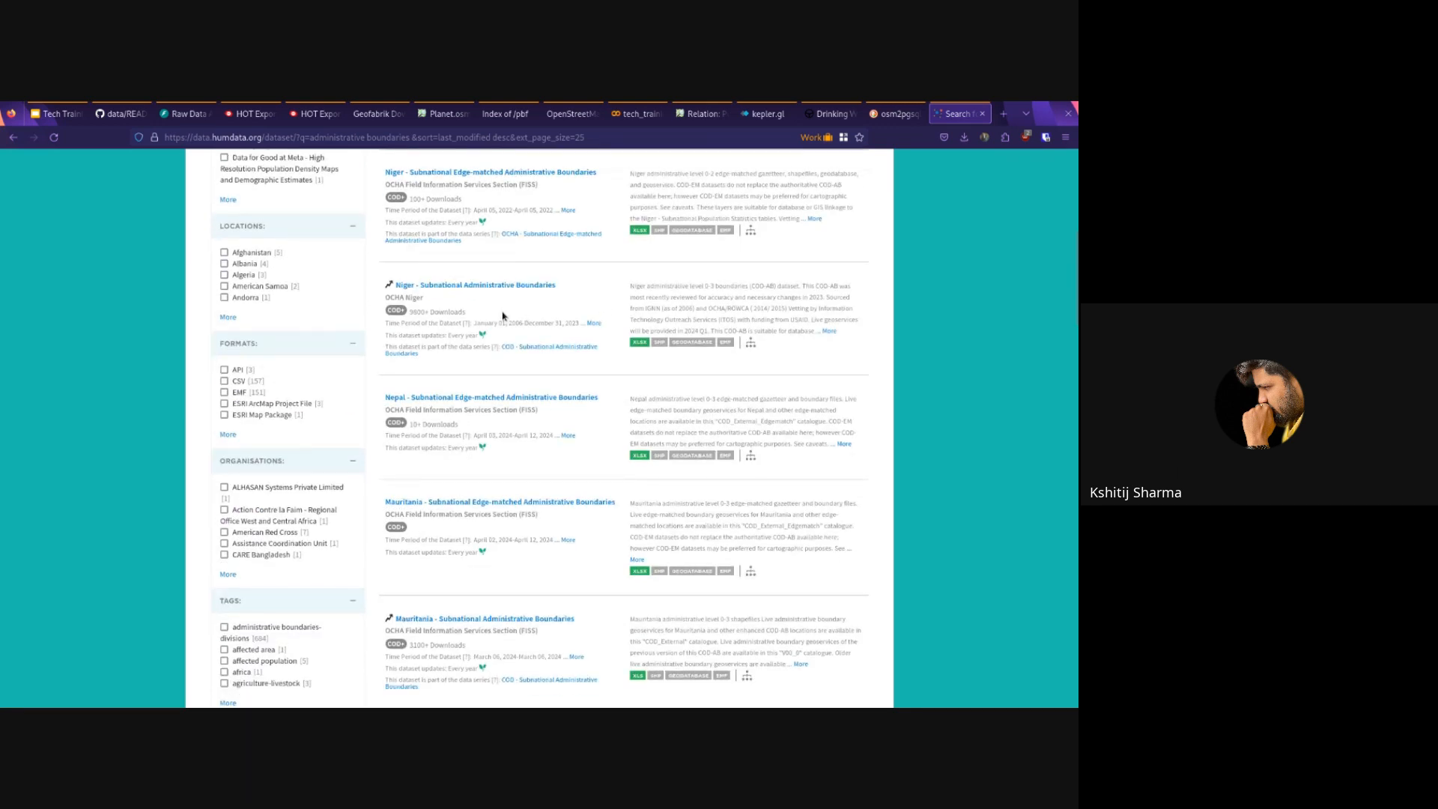
pyautogui.scroll(-1, 502, 315)
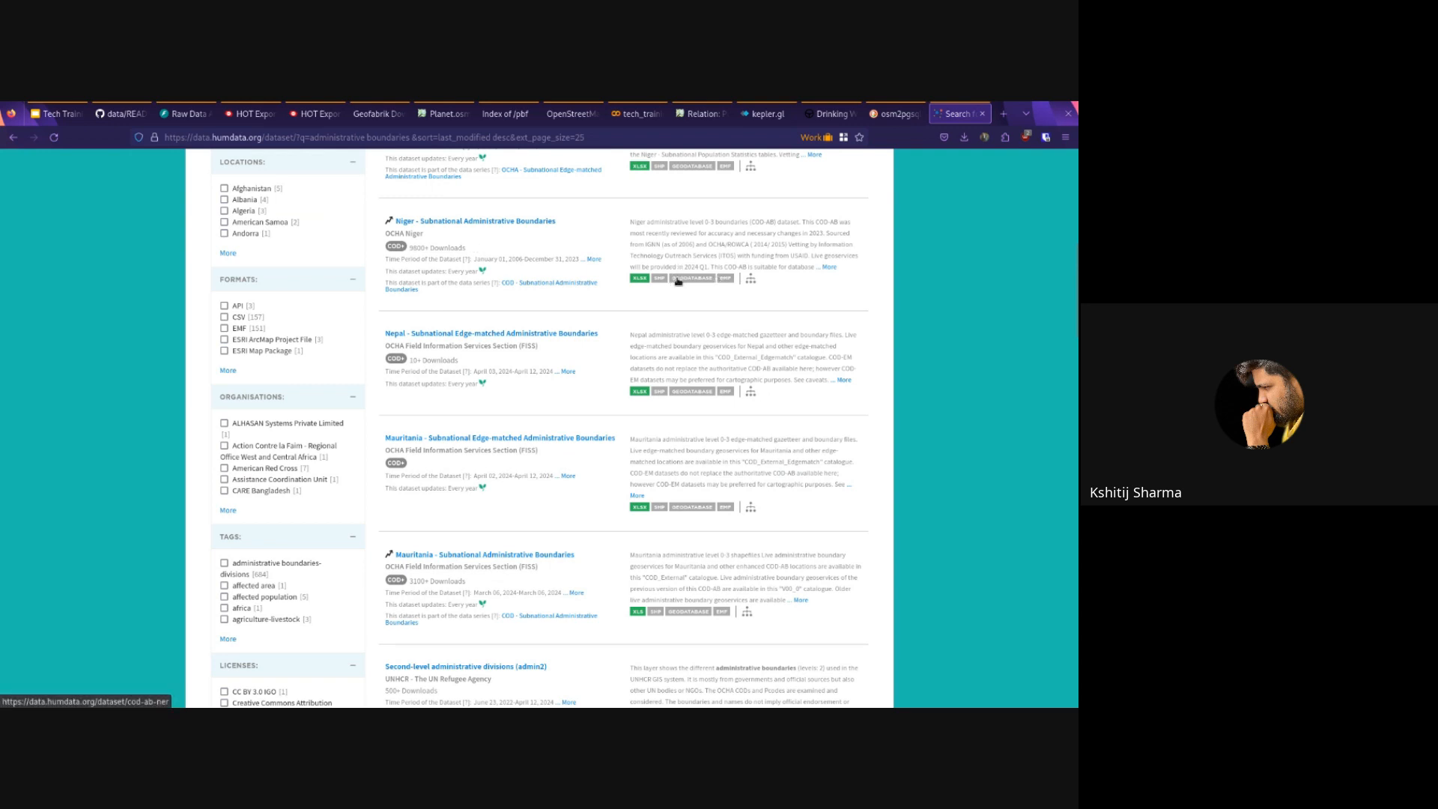
pyautogui.scroll(10, 369, 494)
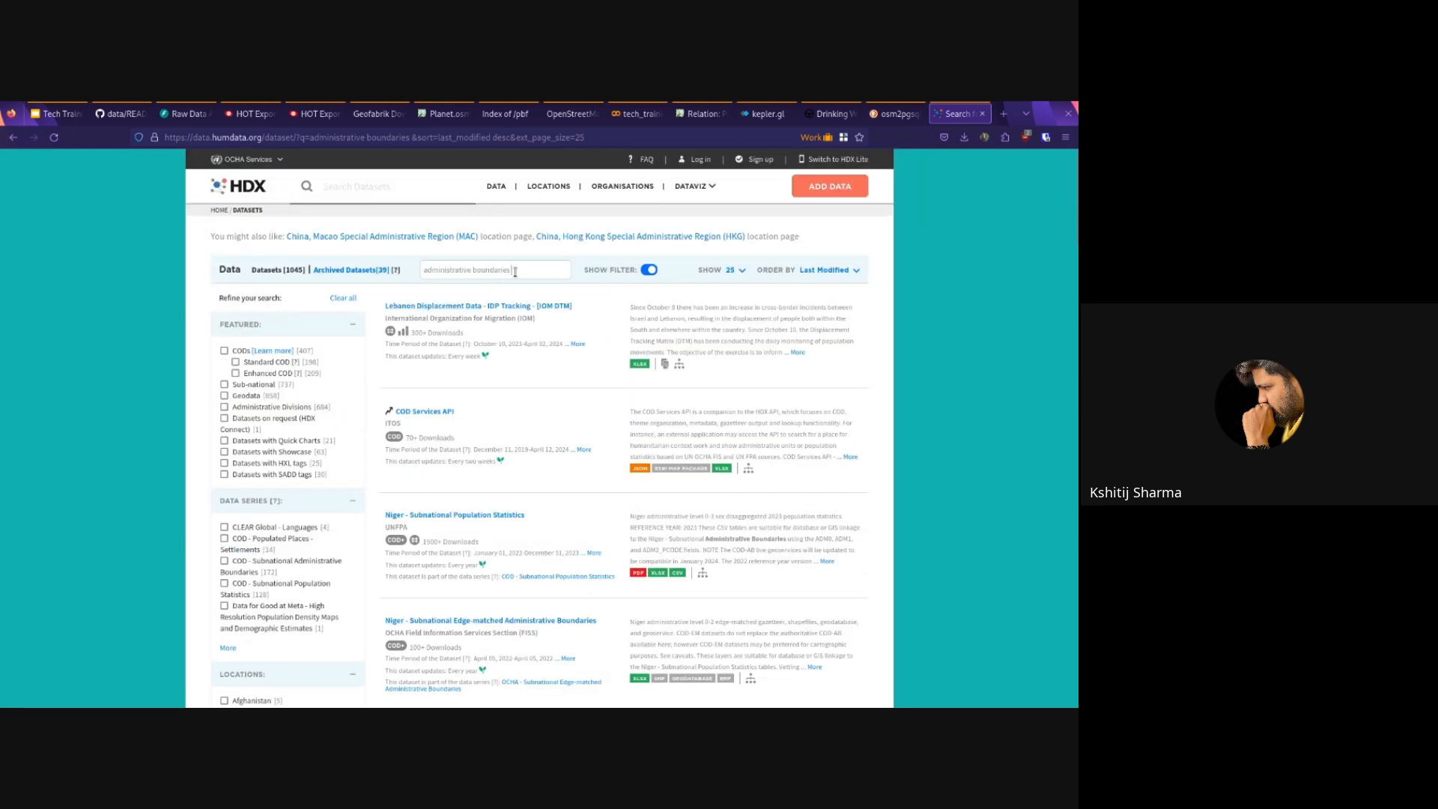
# Step: Open the HOT Export Tool at export.hotosm.org in a new browser tab and start a new export
pyautogui.hotkey('ctrl', 't')
pyautogui.write('export.hotosm.org/')
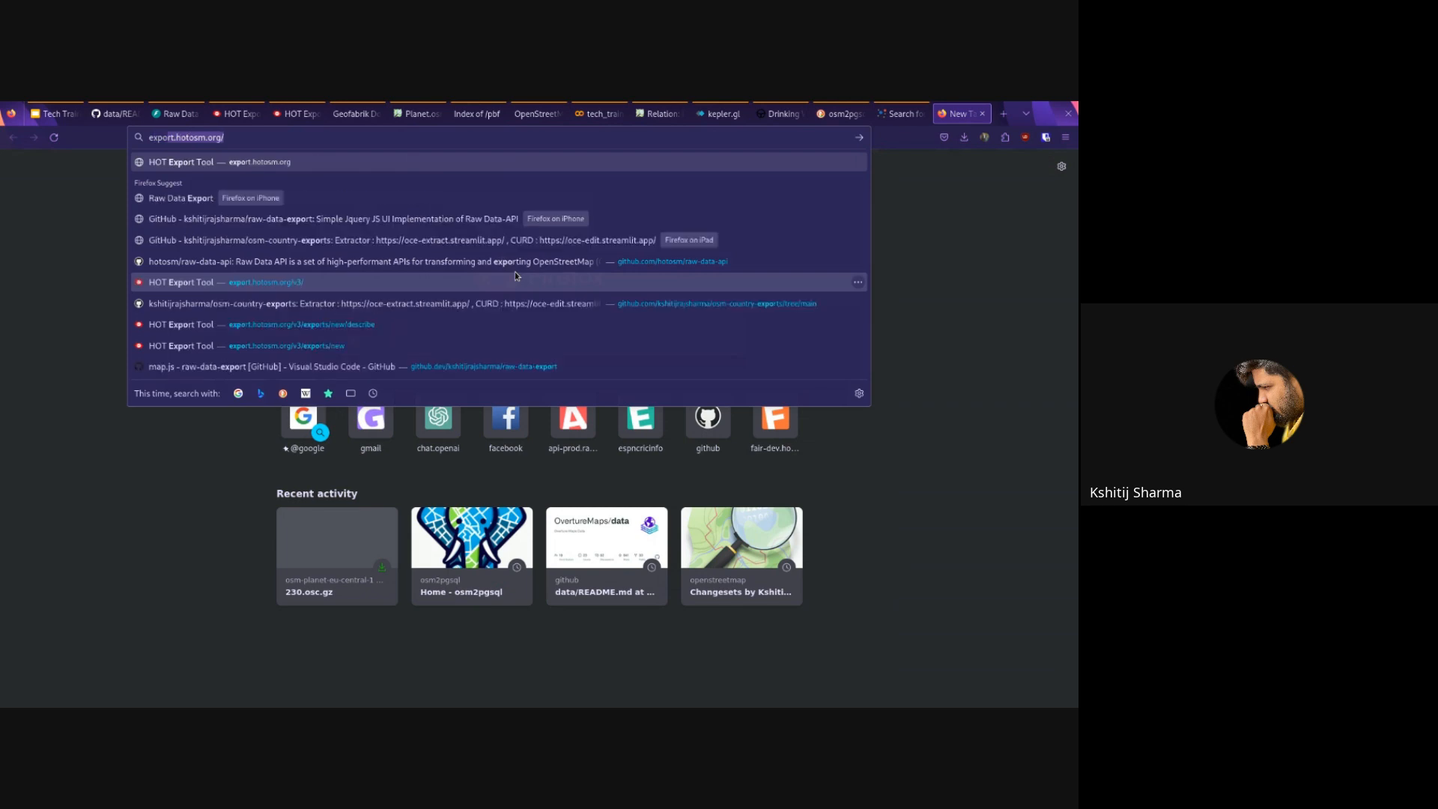
pyautogui.press('Return')
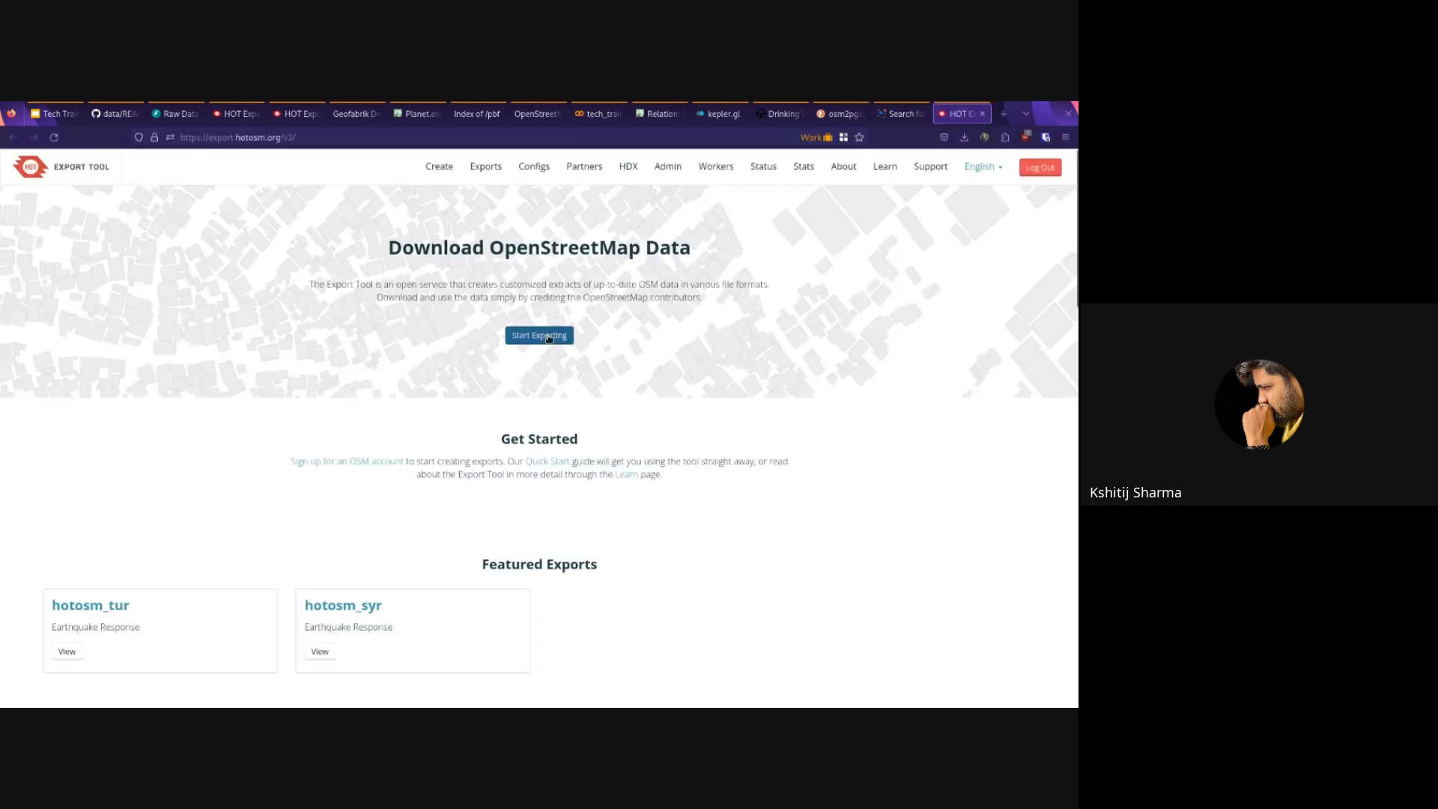
pyautogui.click(548, 336)
# Step: Draw a rectangular area of interest over central Pokhara, just east of Pokhara Airport, on the export map
pyautogui.scroll(2, 911, 376)
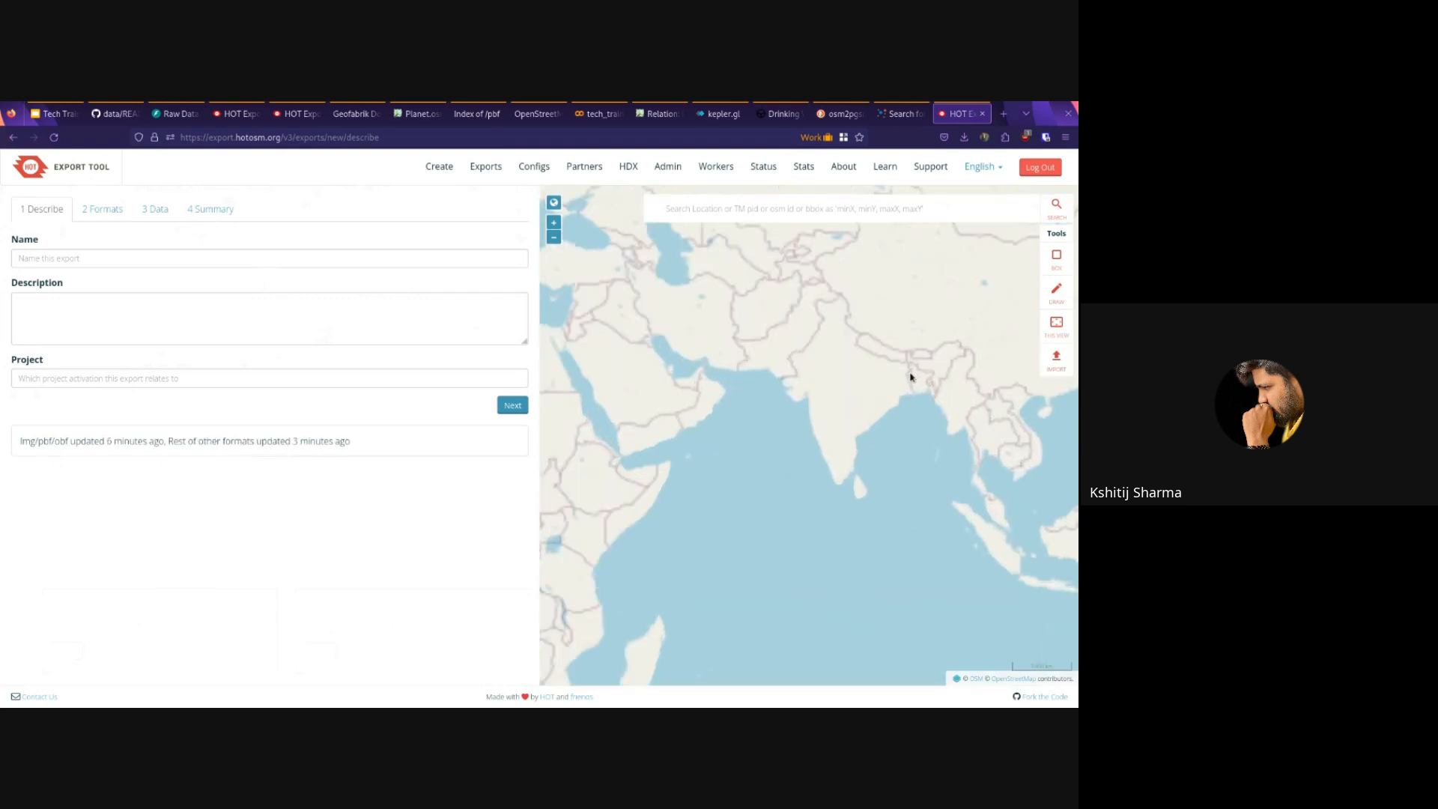
pyautogui.scroll(5, 910, 376)
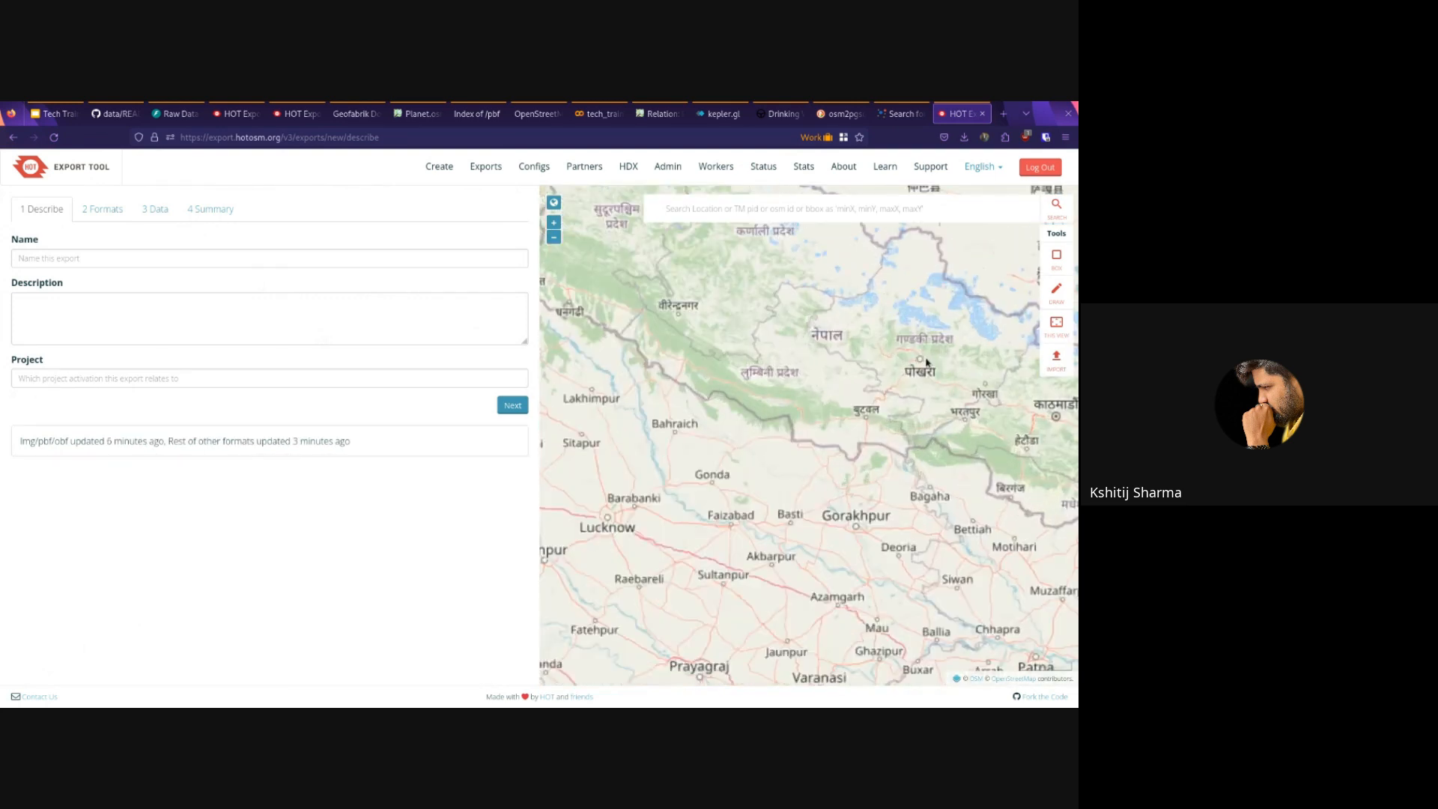
pyautogui.scroll(5, 926, 362)
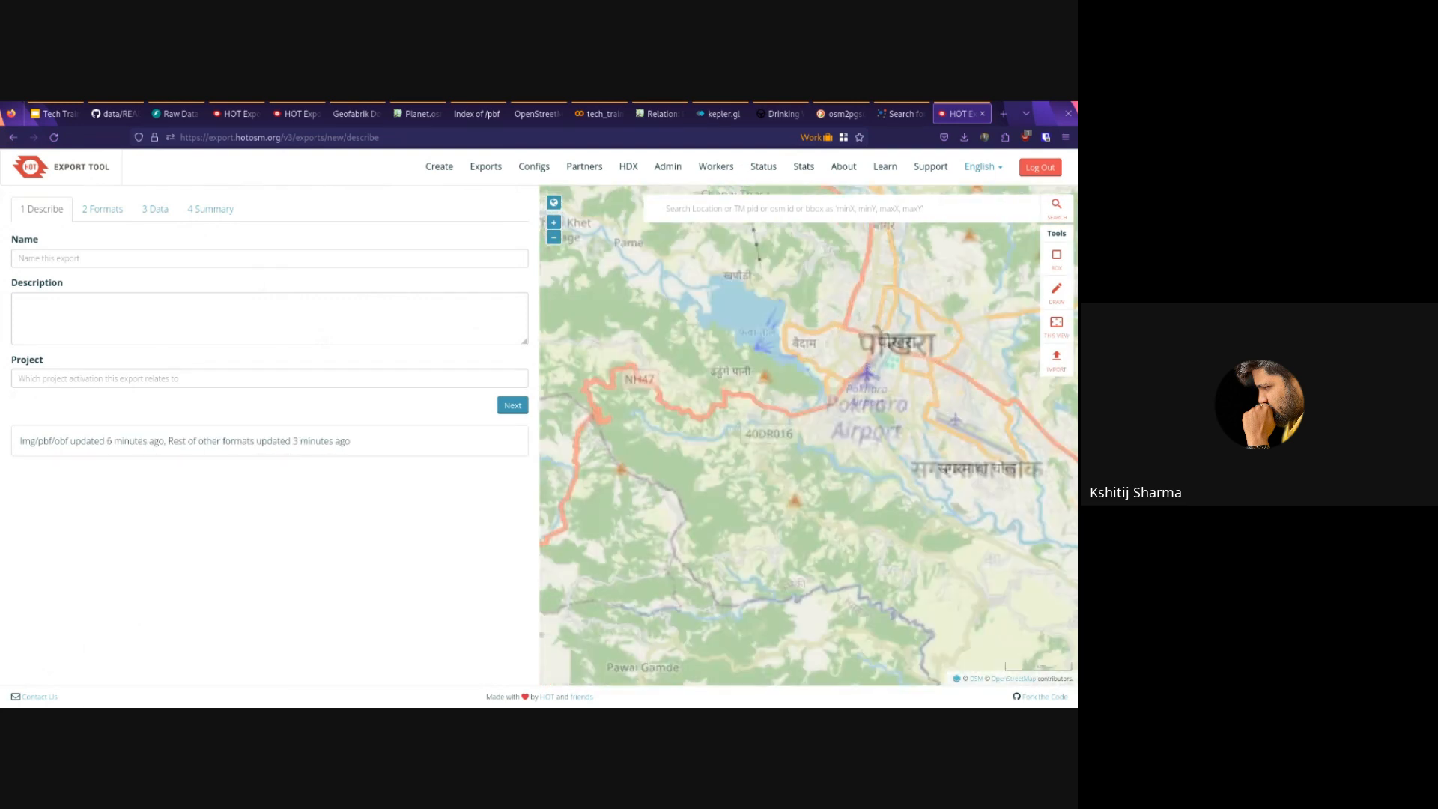
pyautogui.click(1053, 257)
pyautogui.moveTo(870, 311)
pyautogui.mouseDown()
pyautogui.moveTo(797, 378)
pyautogui.moveTo(797, 405)
pyautogui.moveTo(961, 528)
pyautogui.mouseUp()
pyautogui.scroll(2, 805, 402)
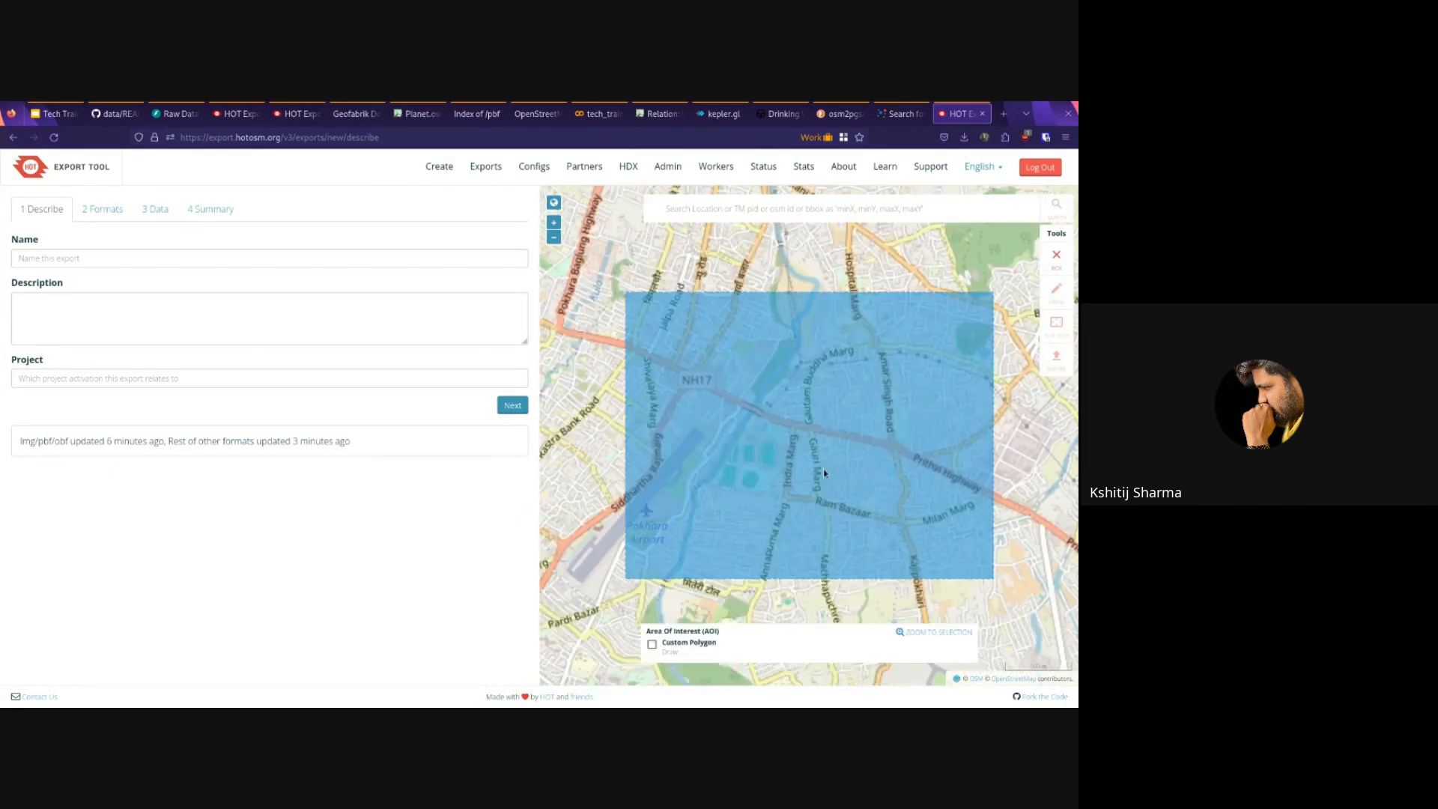
# Step: Name the export "administratibve" and proceed to its file format options
pyautogui.click(87, 206)
pyautogui.click(42, 209)
pyautogui.click(63, 255)
pyautogui.write('administratibve')
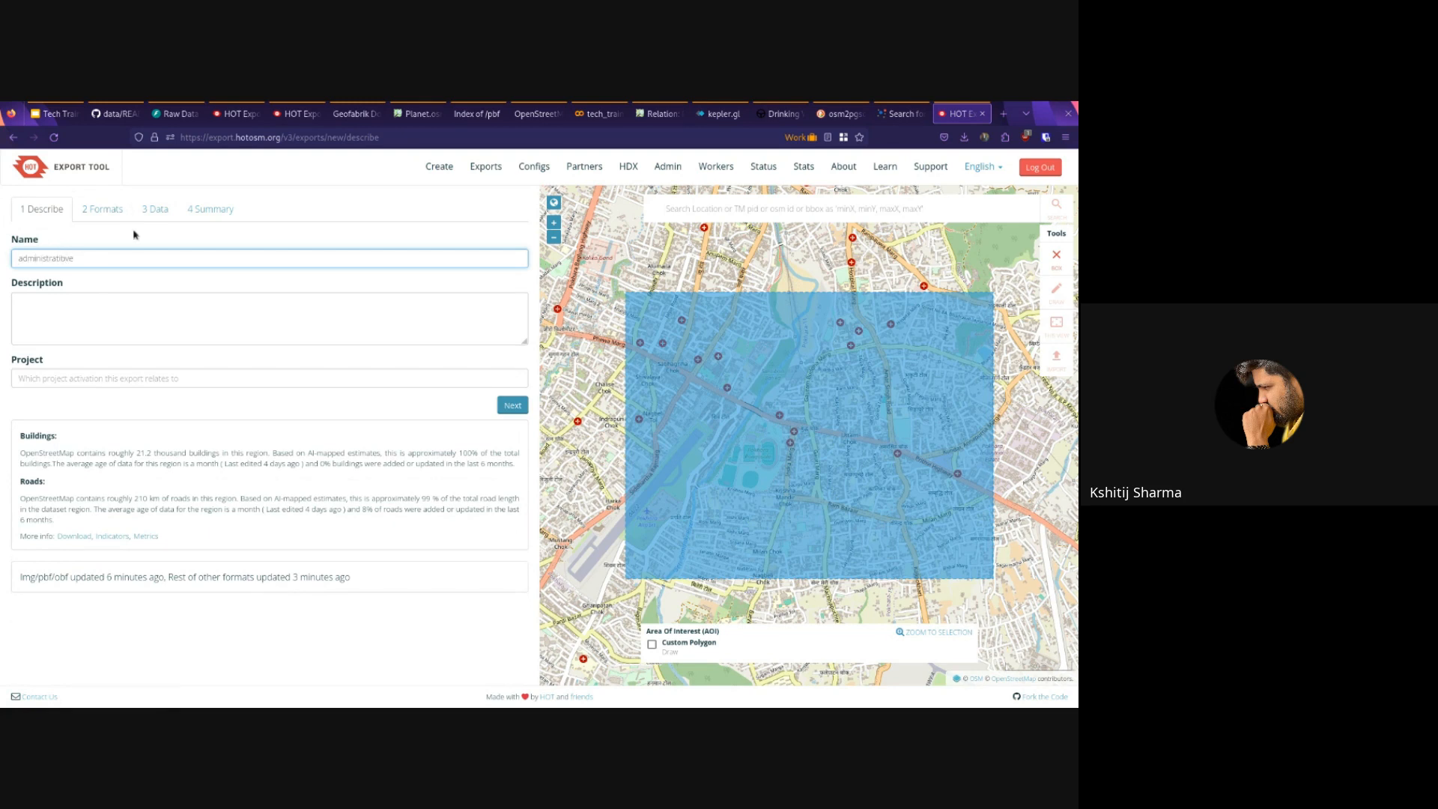
pyautogui.click(103, 210)
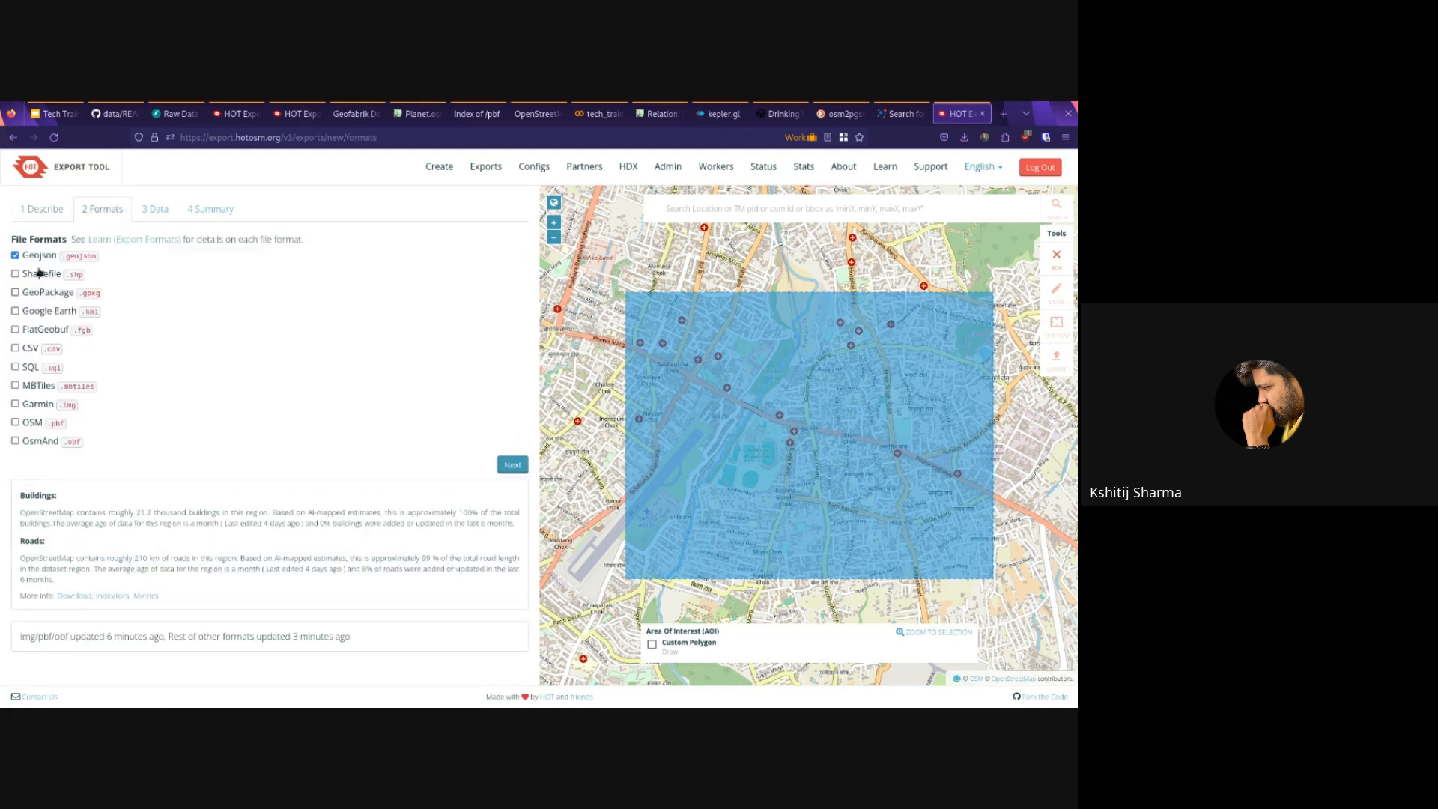
# Step: Keep GeoJSON as the format, select Administrative Boundaries as the only feature type, and submit the export
pyautogui.click(154, 210)
pyautogui.click(81, 331)
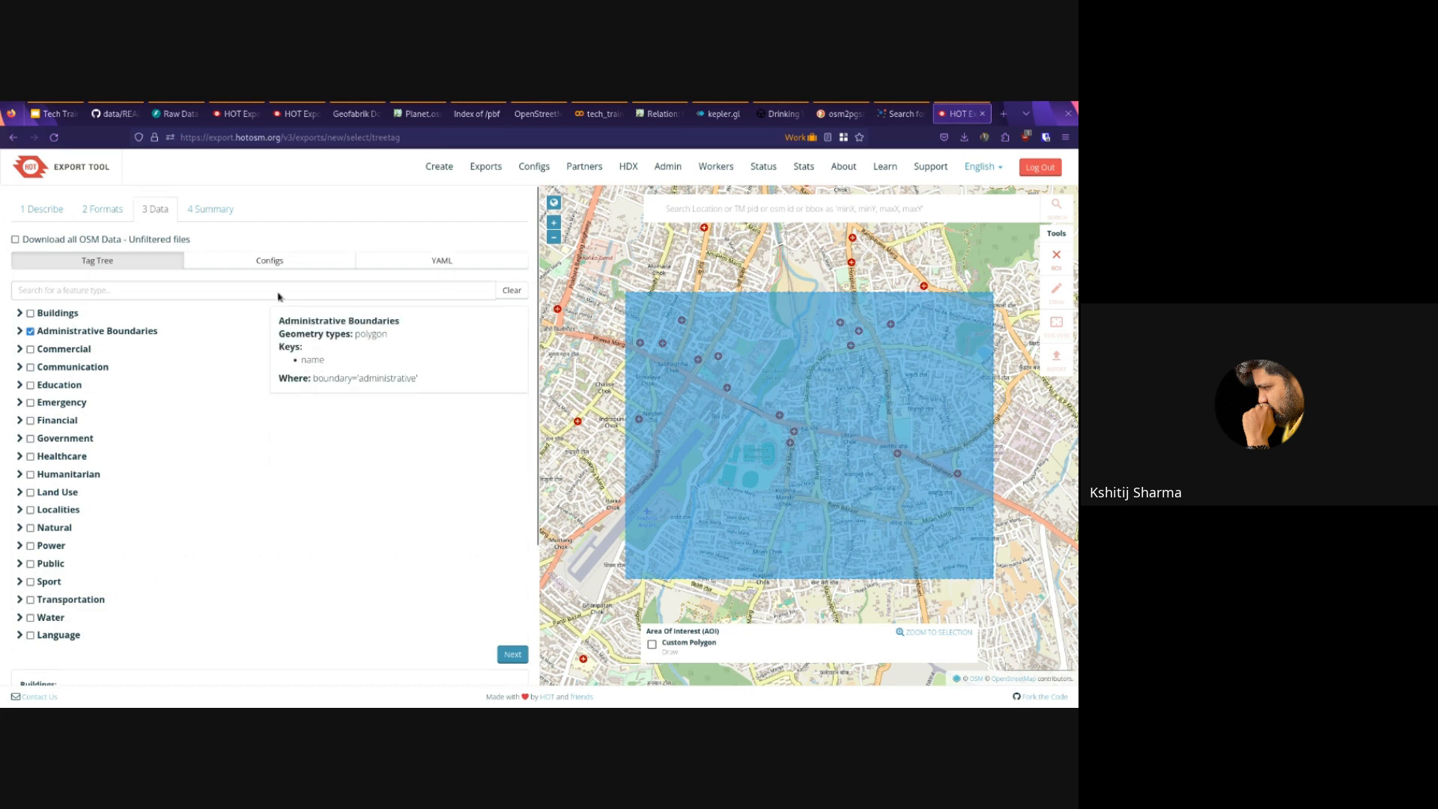
pyautogui.click(213, 211)
pyautogui.click(152, 212)
pyautogui.click(227, 208)
pyautogui.click(404, 292)
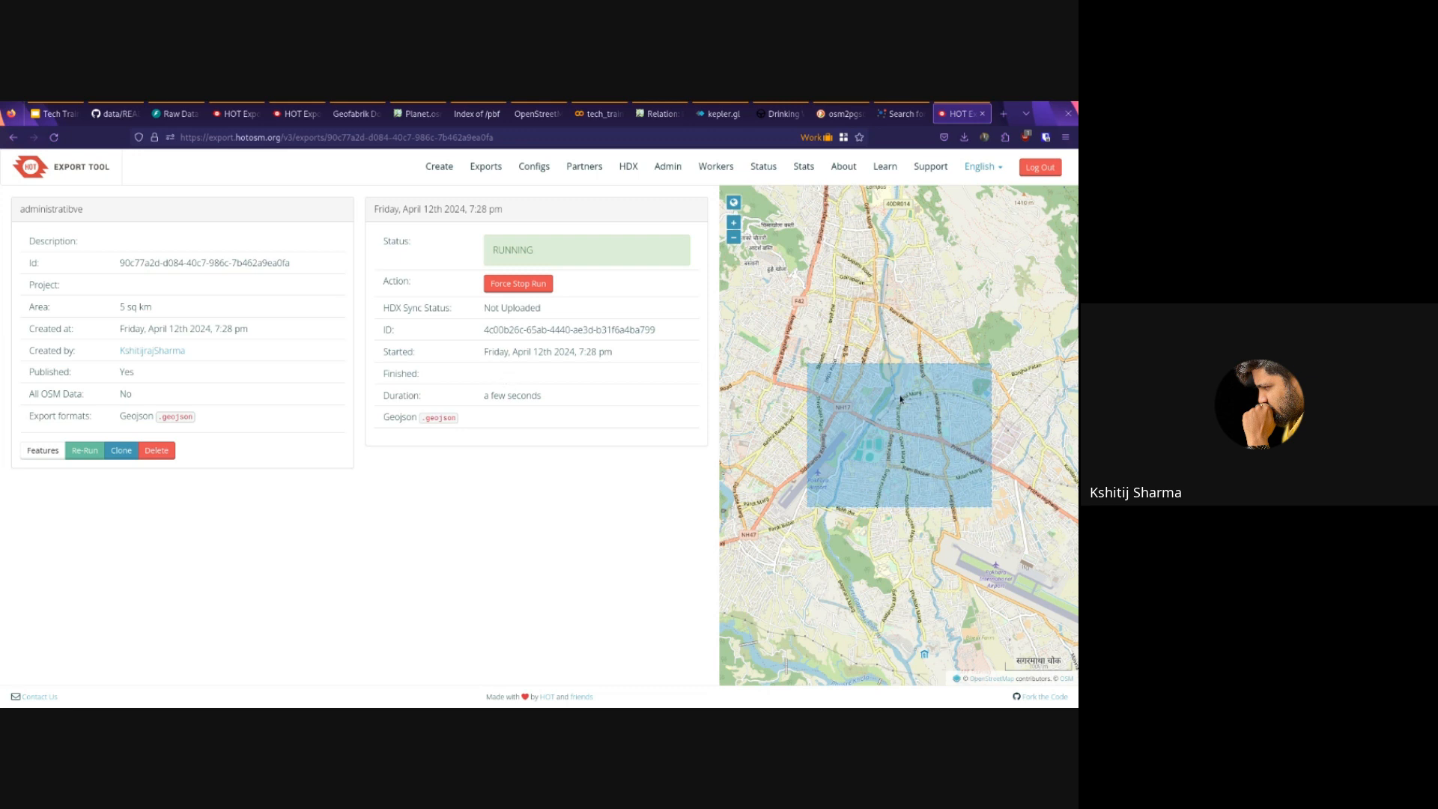
# Step: Return to the HDX dataset search and filter the results to the Humanitarian OpenStreetMap Team (HOT) organisation
pyautogui.click(901, 113)
pyautogui.scroll(-3, 342, 352)
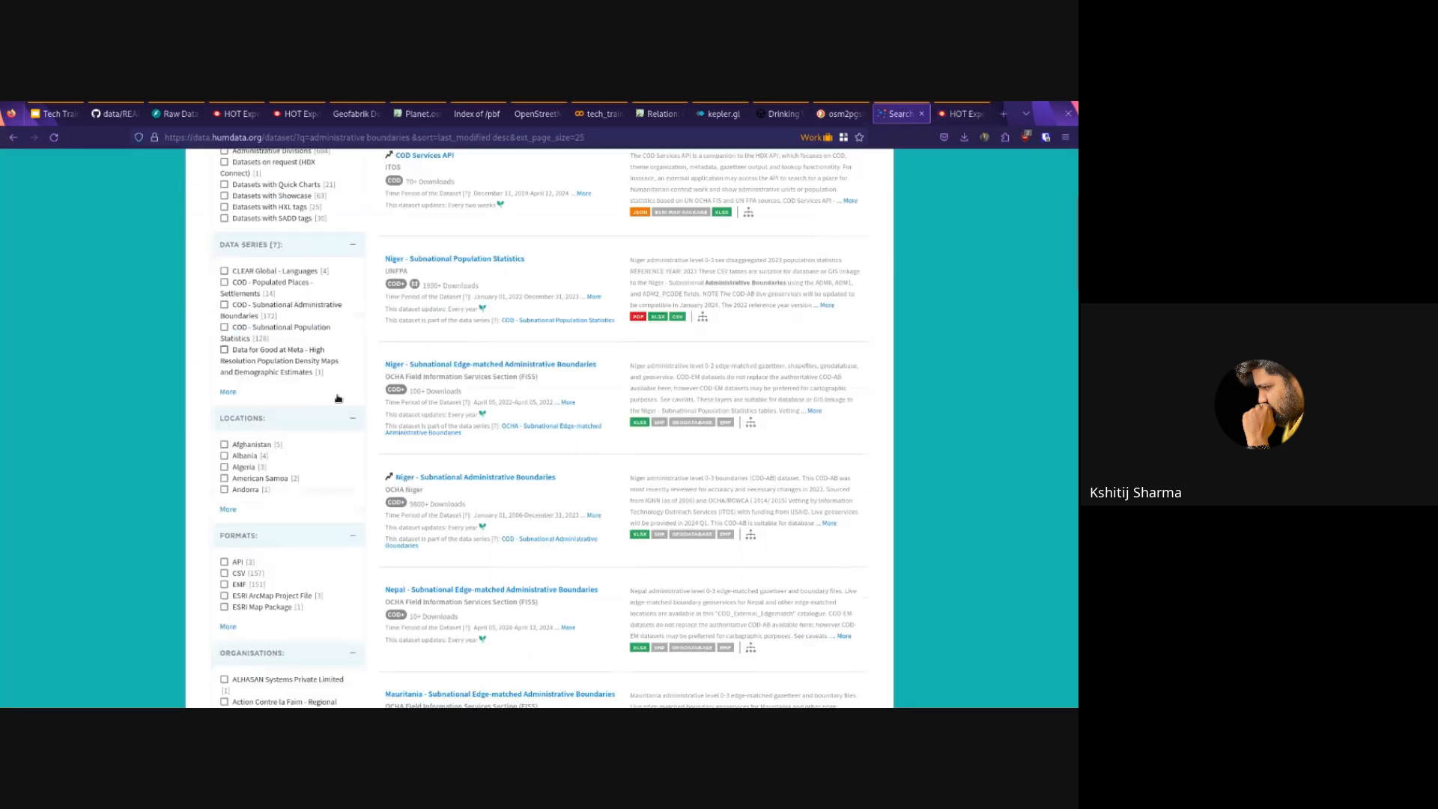
pyautogui.scroll(-2, 283, 588)
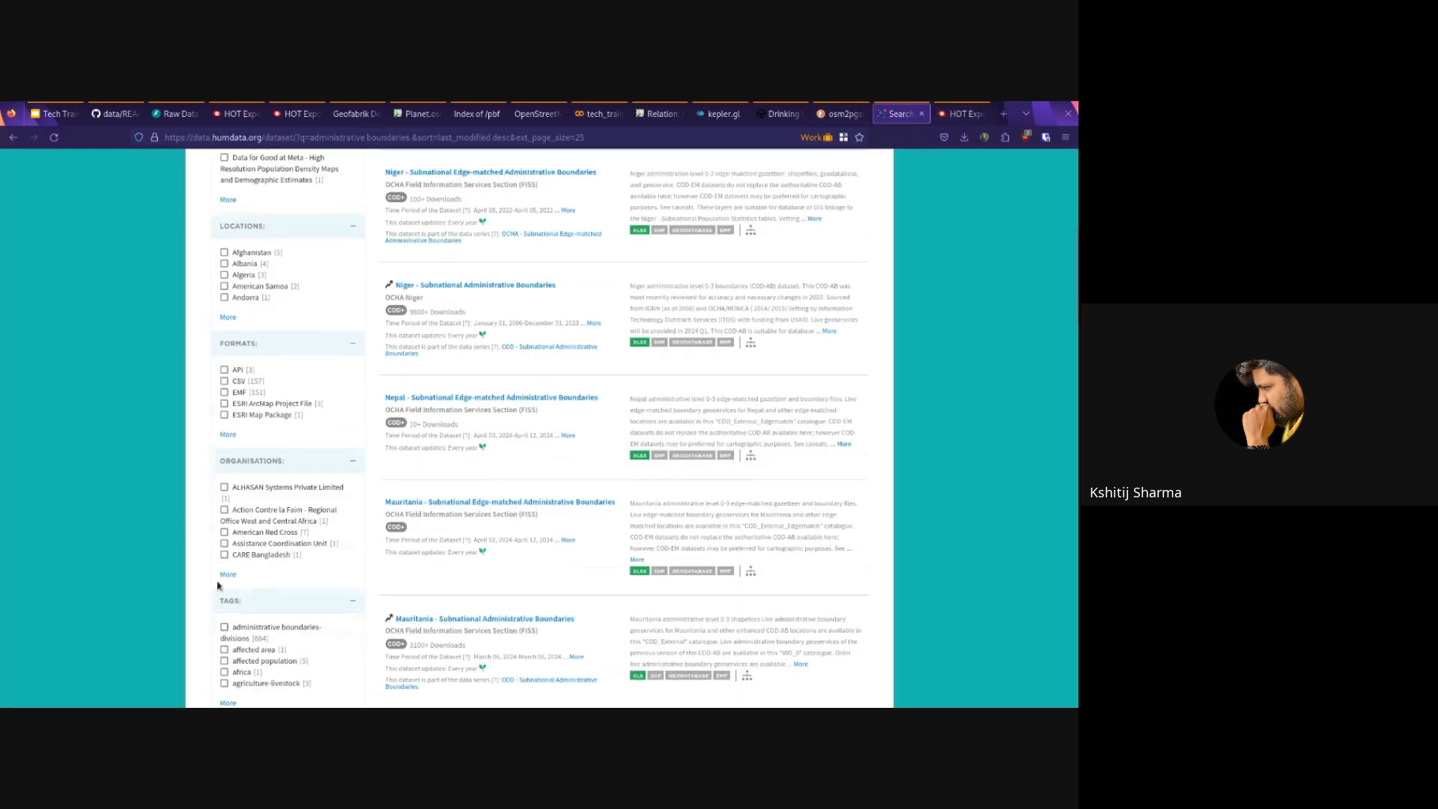
pyautogui.click(227, 575)
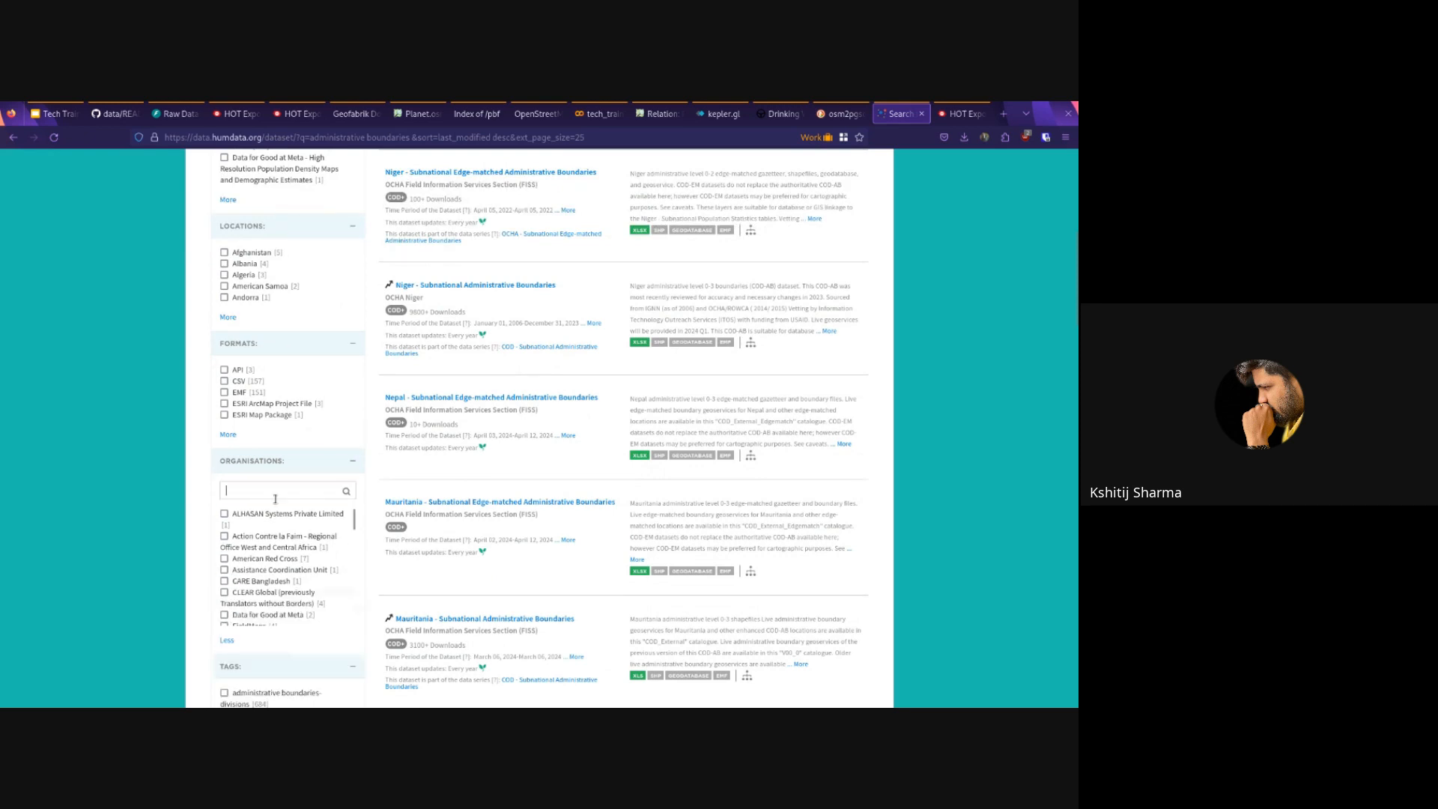
pyautogui.write('hotosm')
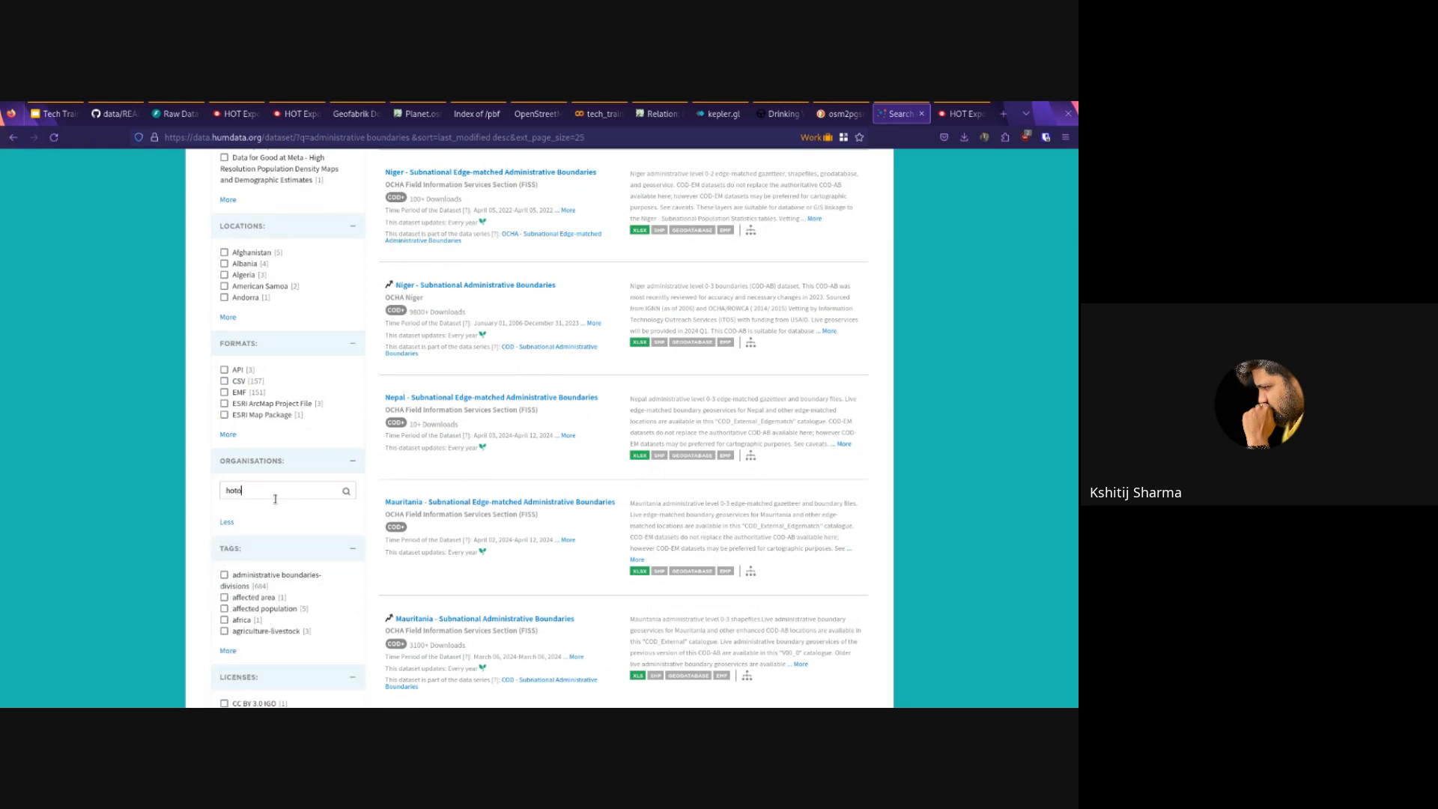
pyautogui.press('BackSpace')
pyautogui.click(223, 514)
pyautogui.scroll(3, 484, 476)
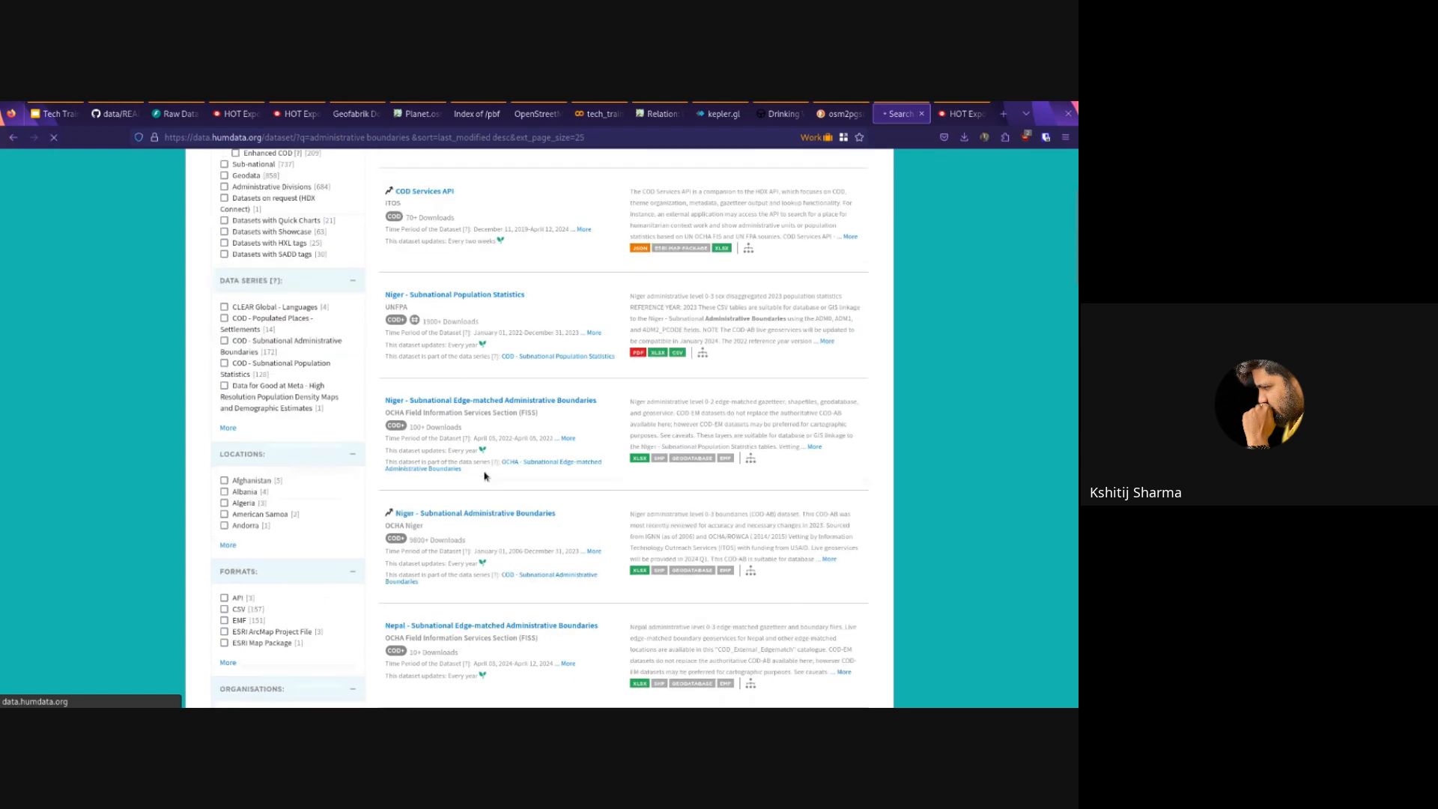
pyautogui.scroll(4, 484, 477)
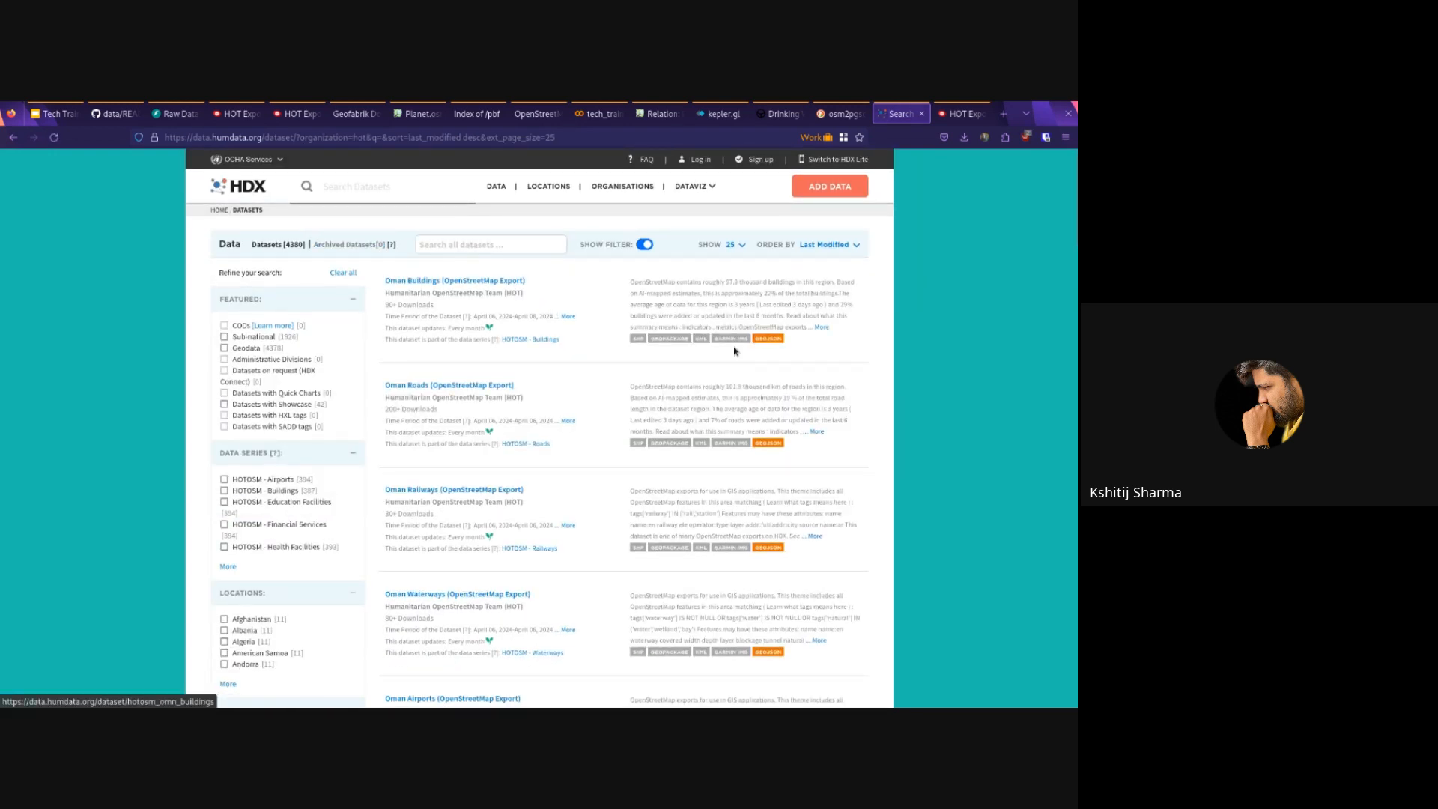
# Step: Open the Oman Buildings (OpenStreetMap Export) dataset in a new tab and examine its downloadable files and map preview
pyautogui.click(498, 283)
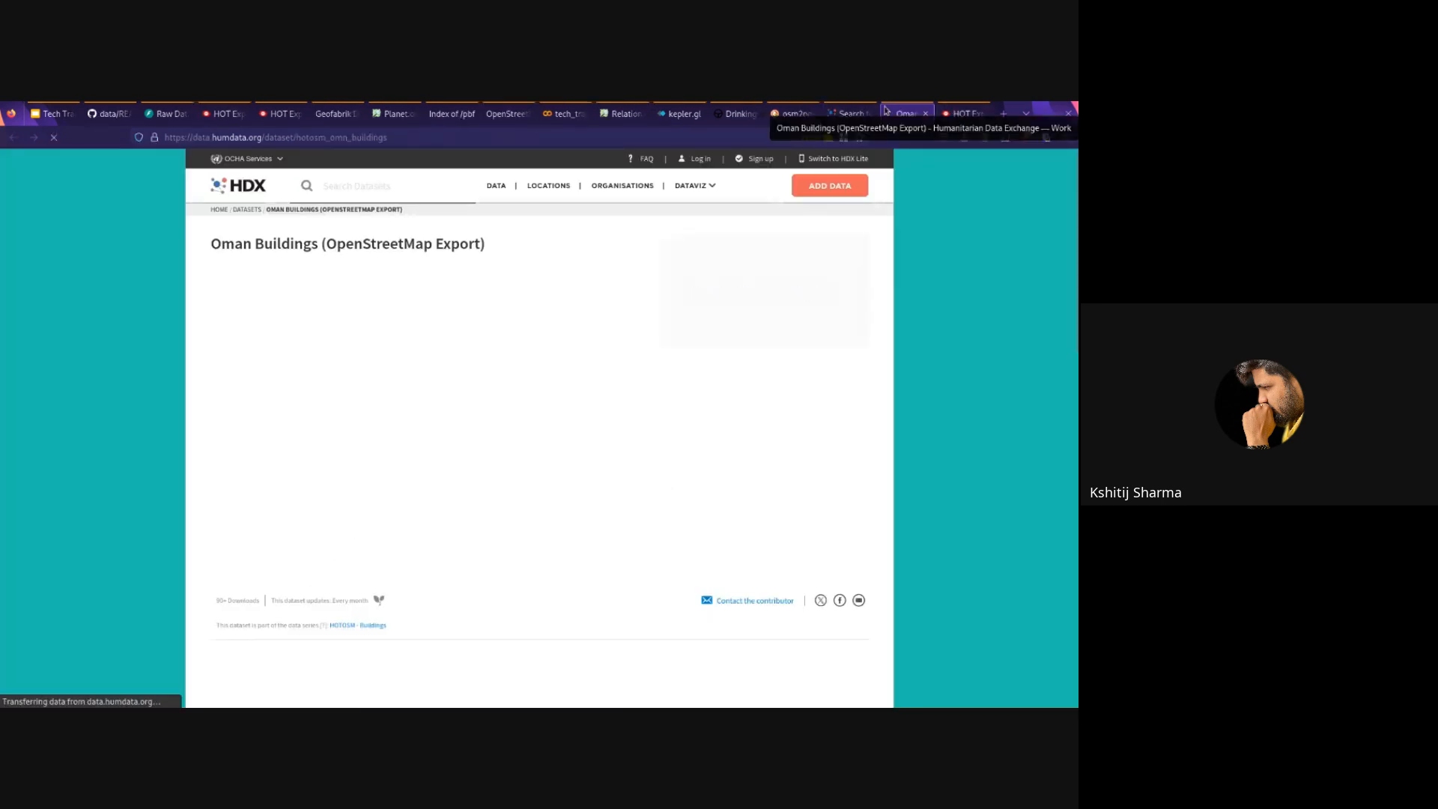
pyautogui.scroll(-8, 223, 476)
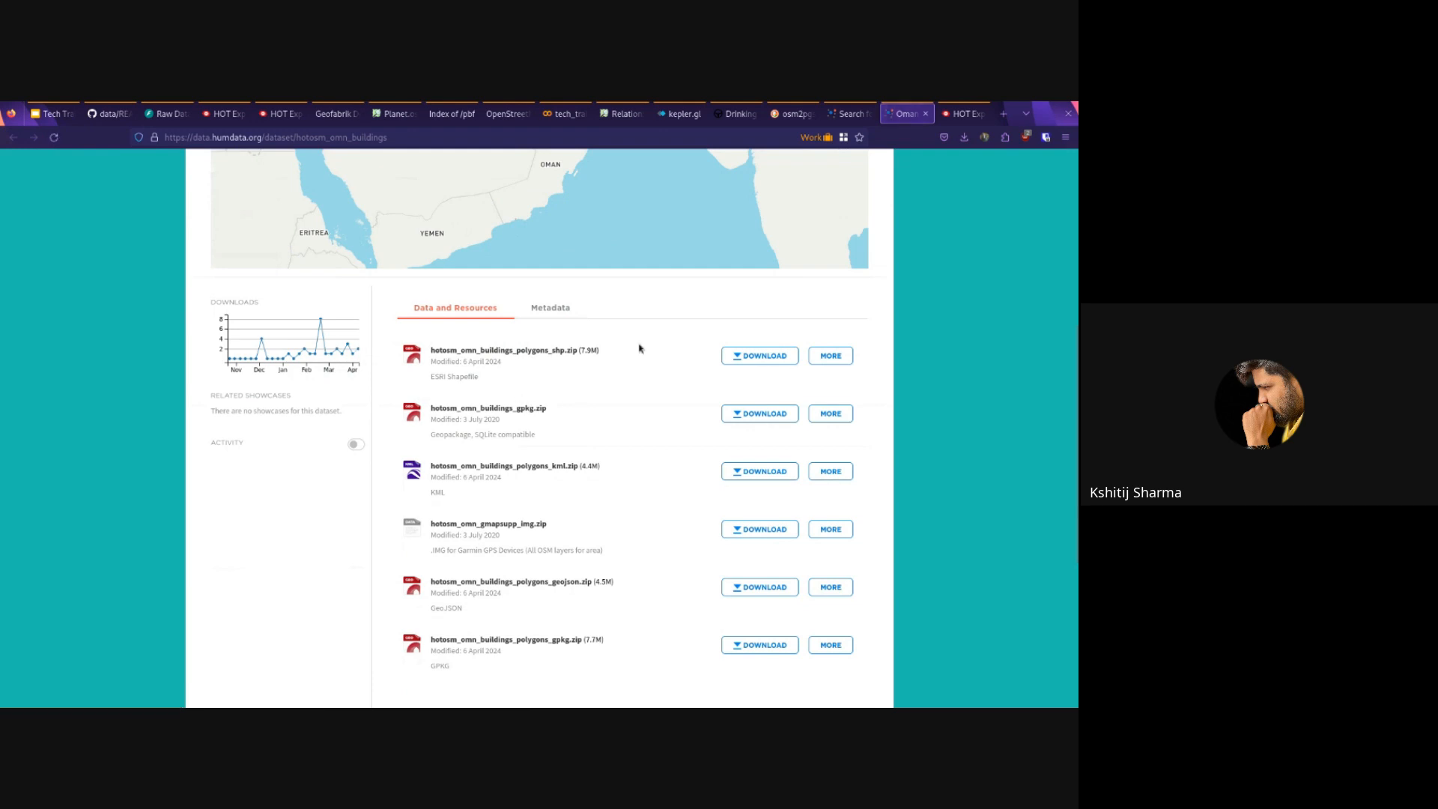
pyautogui.scroll(-3, 591, 471)
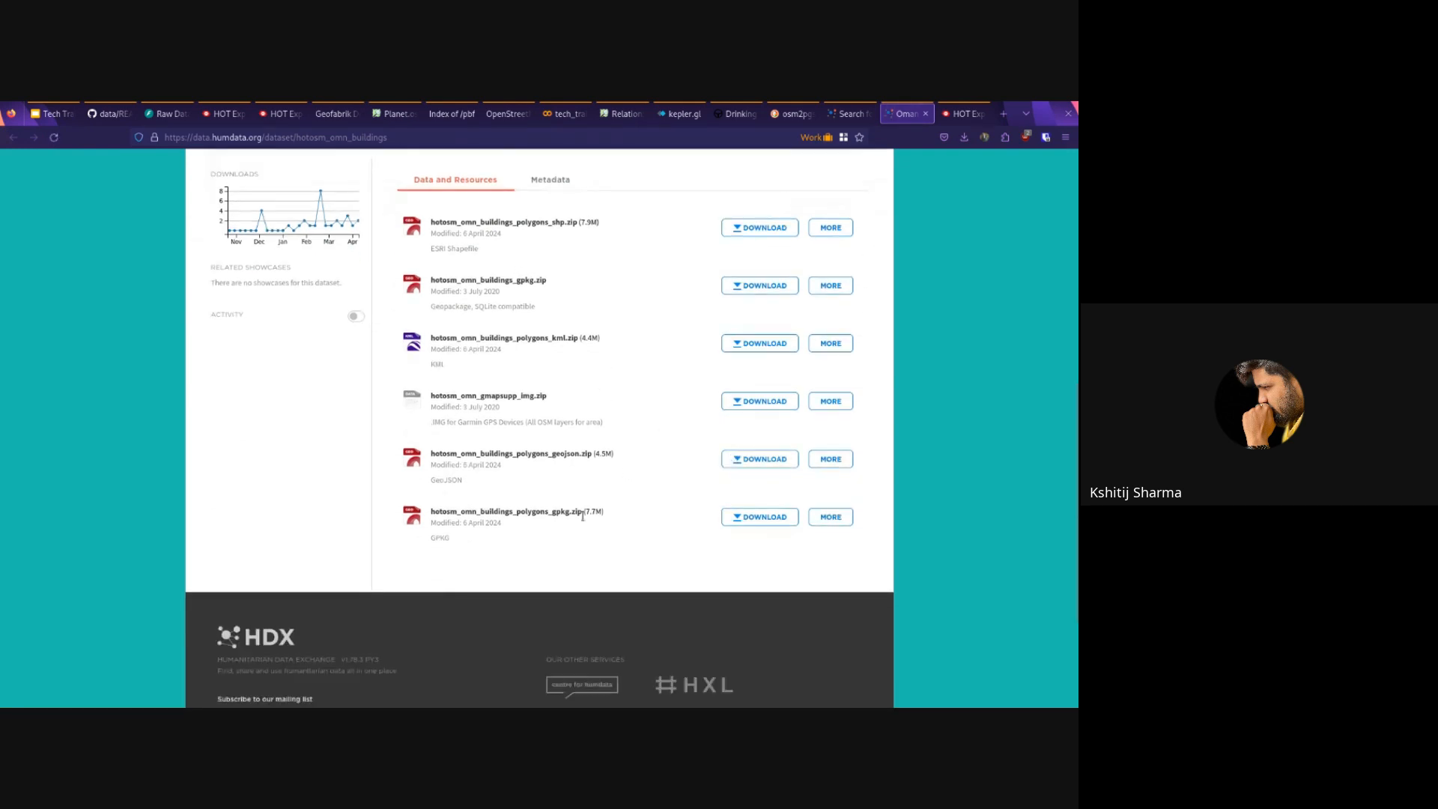
pyautogui.scroll(-2, 583, 515)
pyautogui.scroll(10, 711, 500)
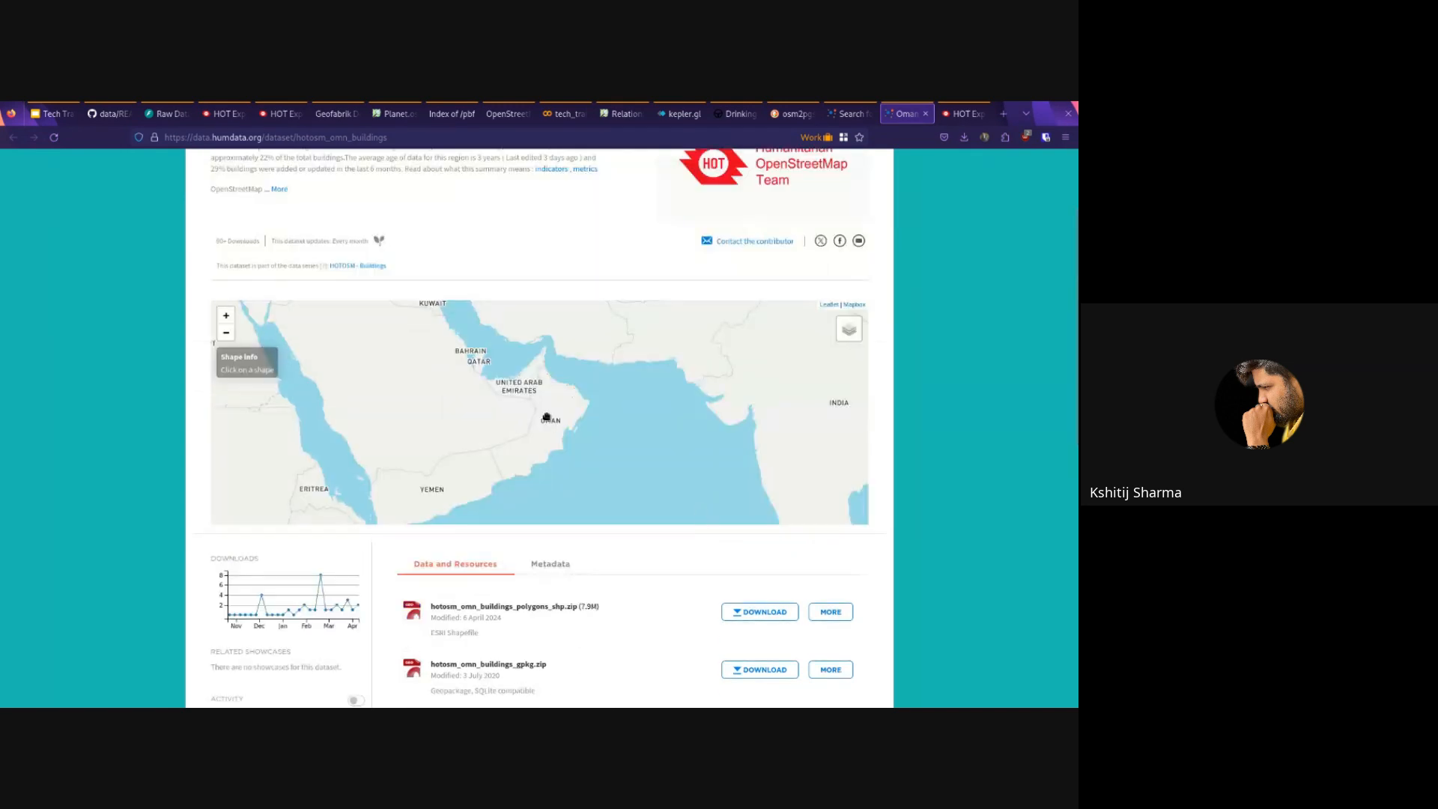
pyautogui.moveTo(842, 322)
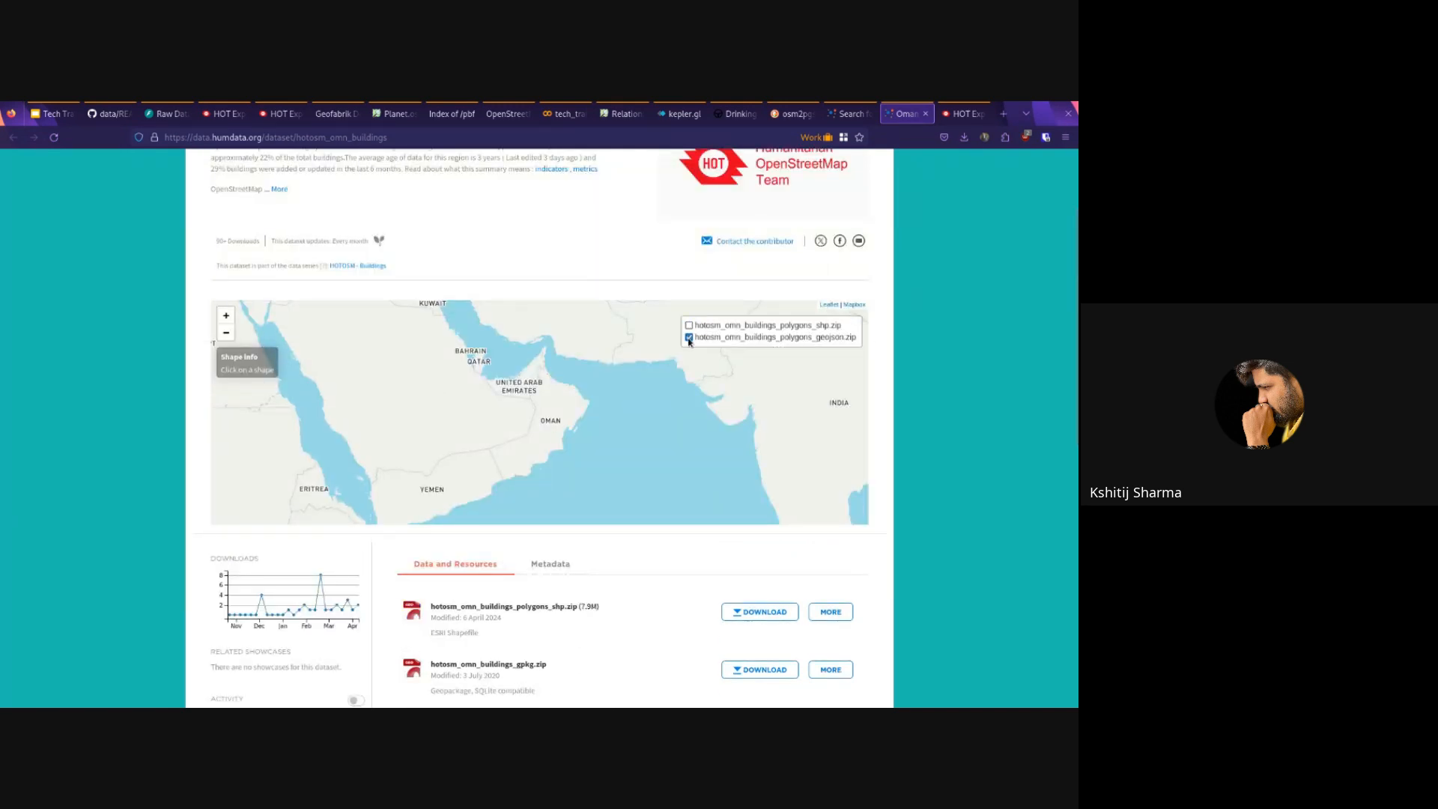
pyautogui.moveTo(449, 375); pyautogui.dragTo(497, 497)
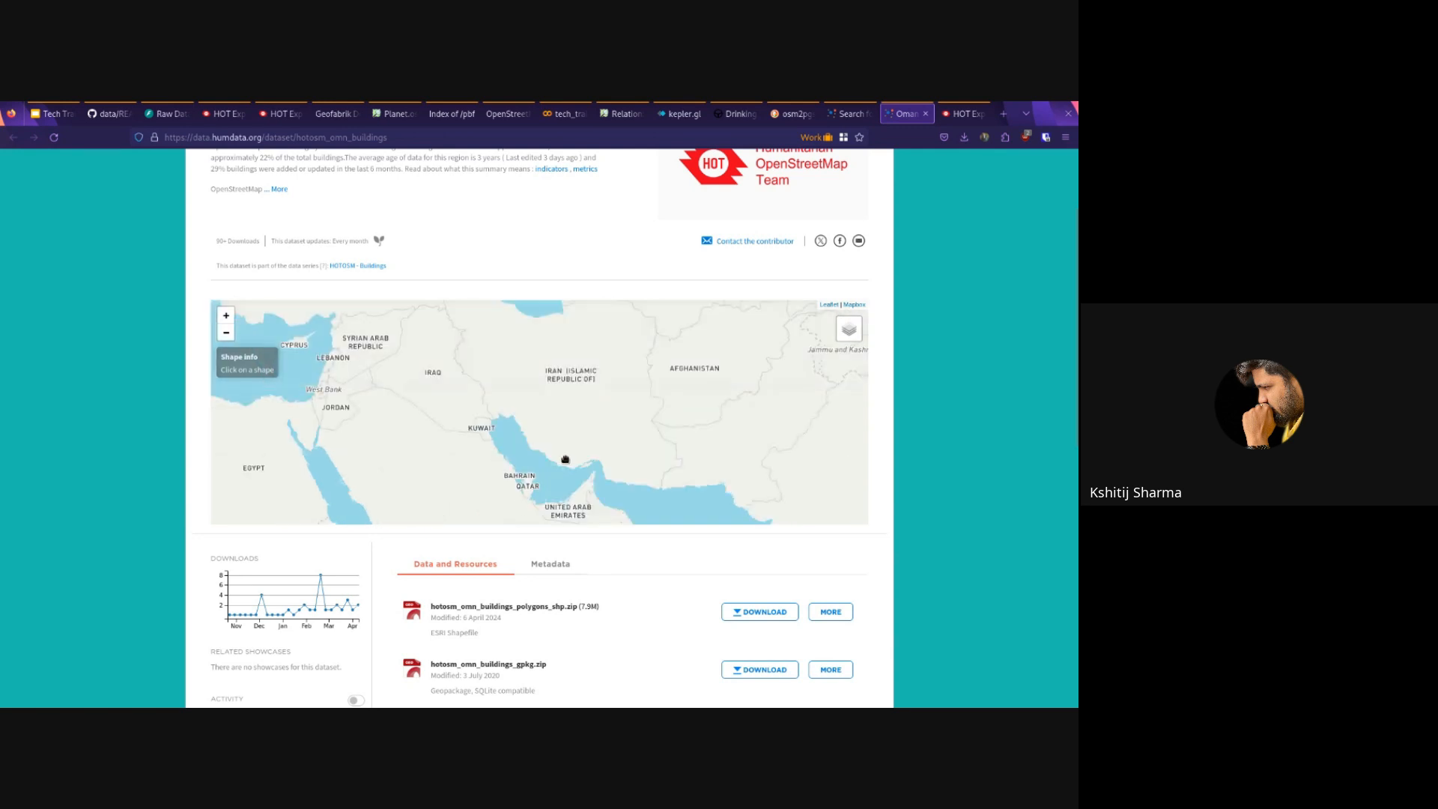
pyautogui.scroll(2, 535, 629)
pyautogui.moveTo(583, 551); pyautogui.dragTo(602, 352)
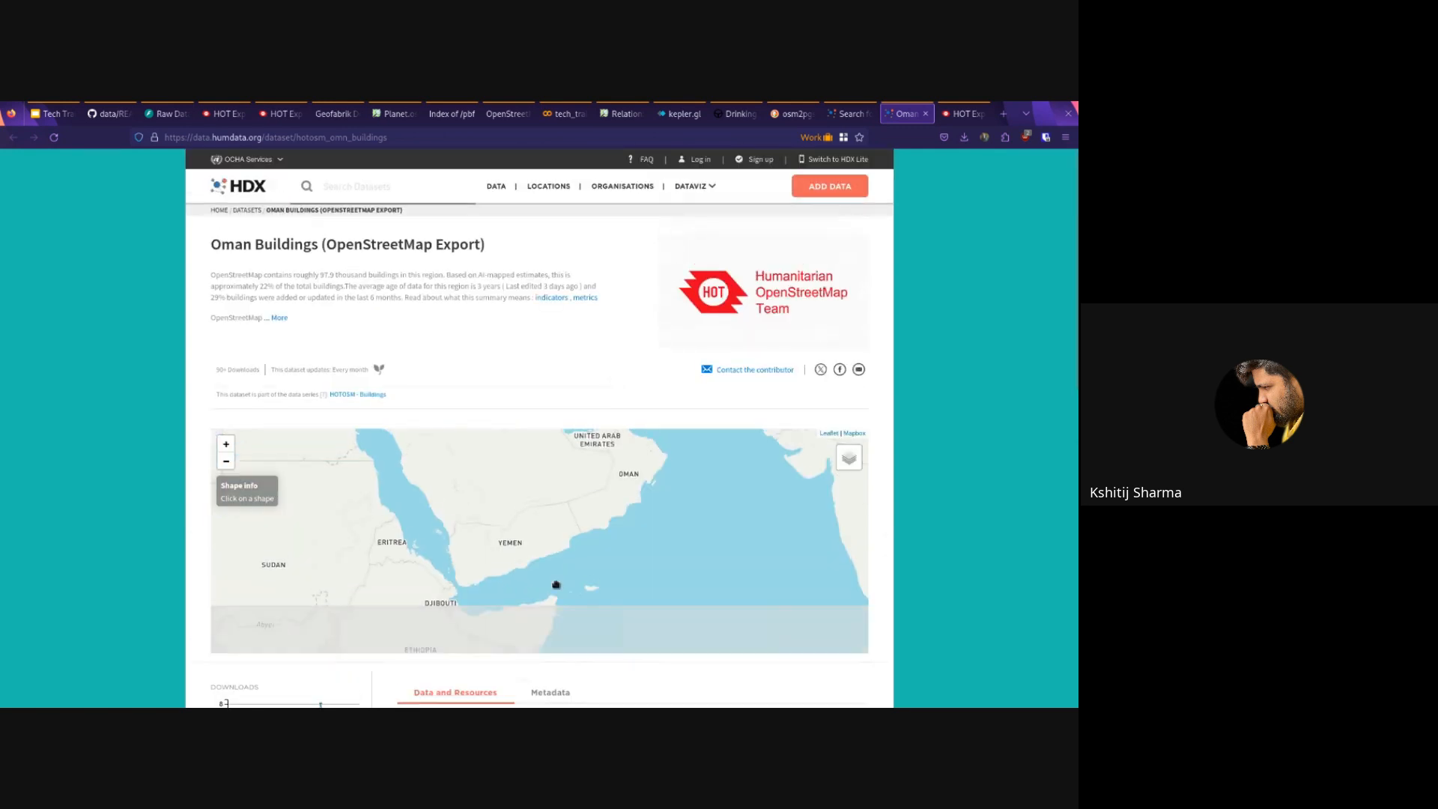
# Step: Download the finished GeoJSON export from the HOT Export Tool as test.zip in the tech-training folder, and open kepler.gl in a new tab
pyautogui.click(978, 108)
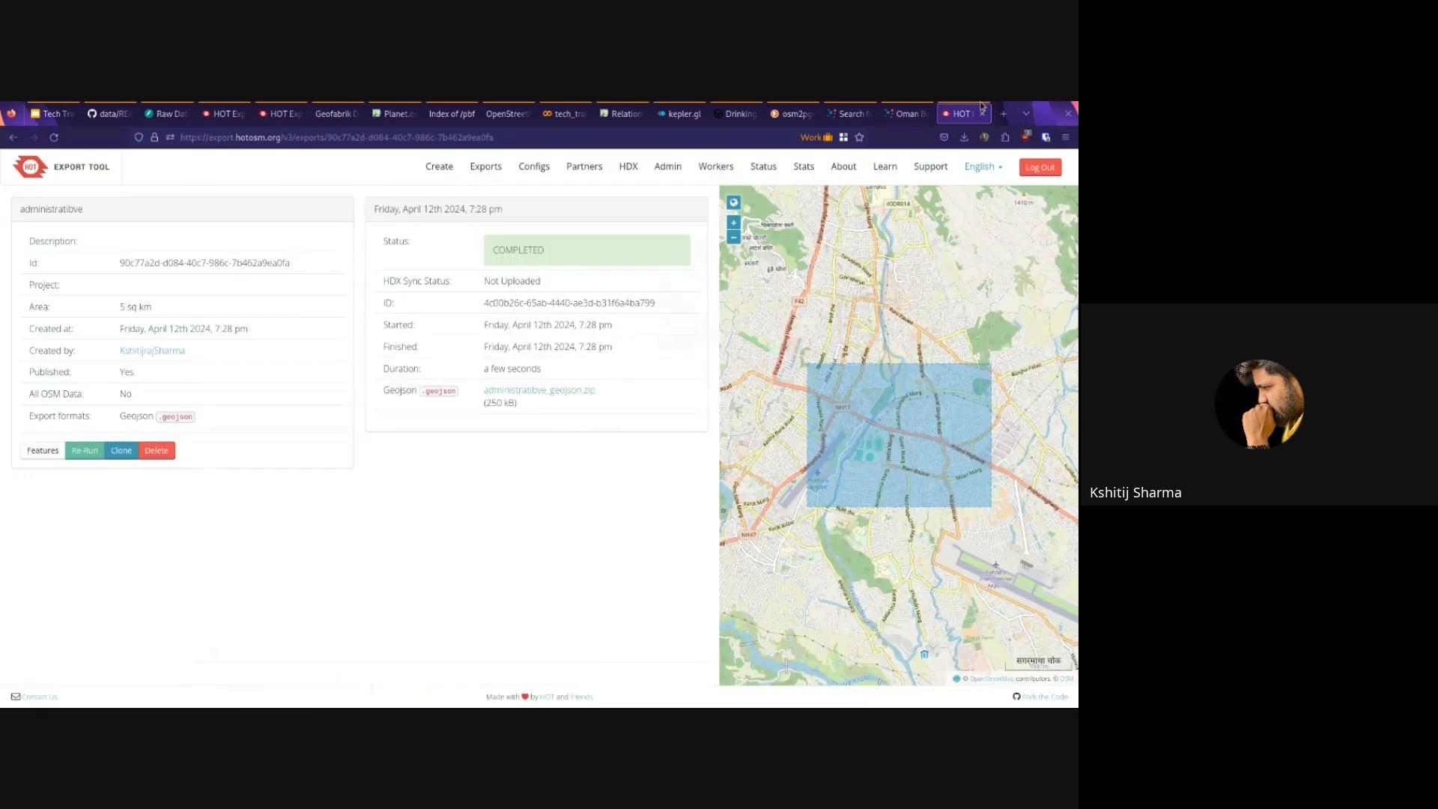
pyautogui.click(559, 391)
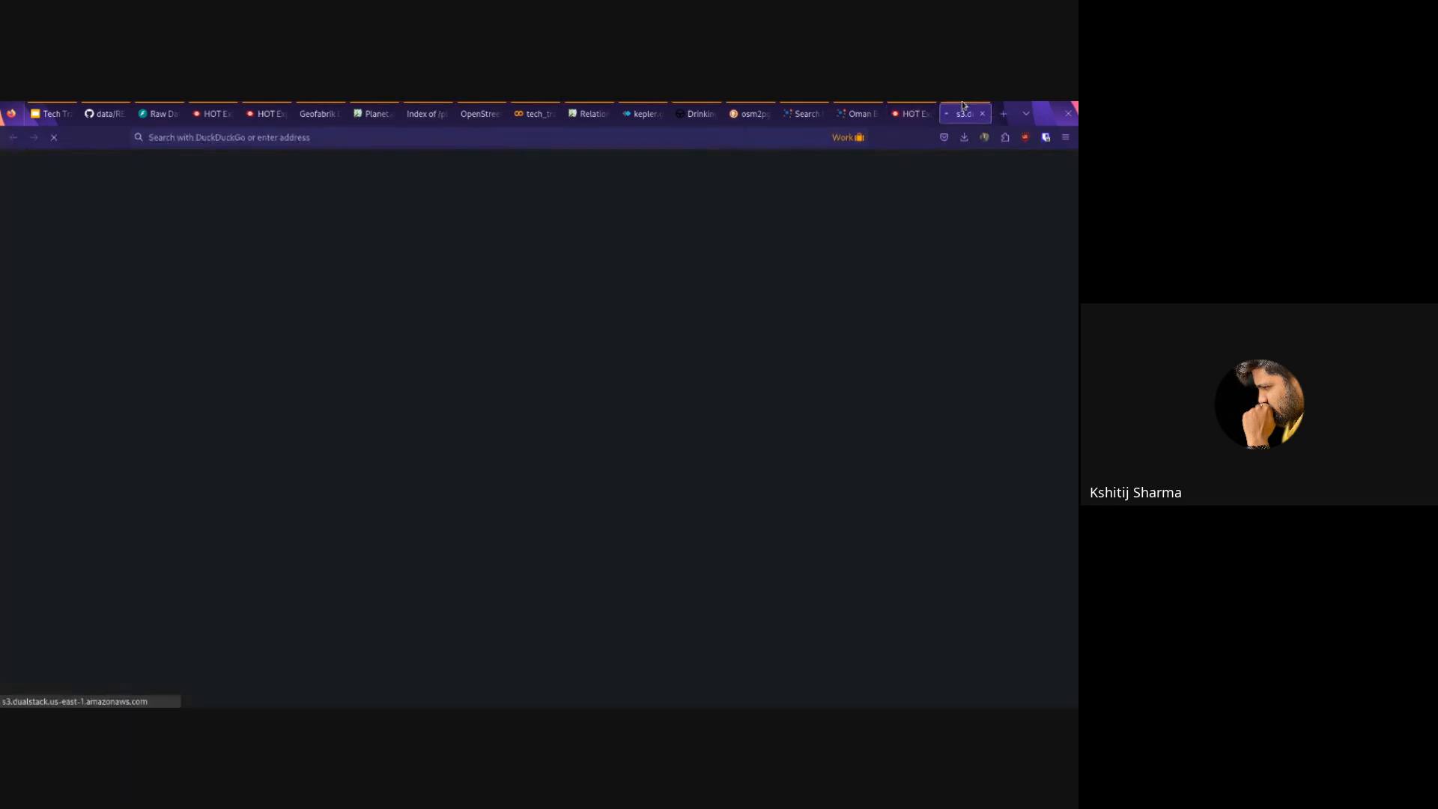
pyautogui.rightClick(1004, 113)
pyautogui.click(1007, 160)
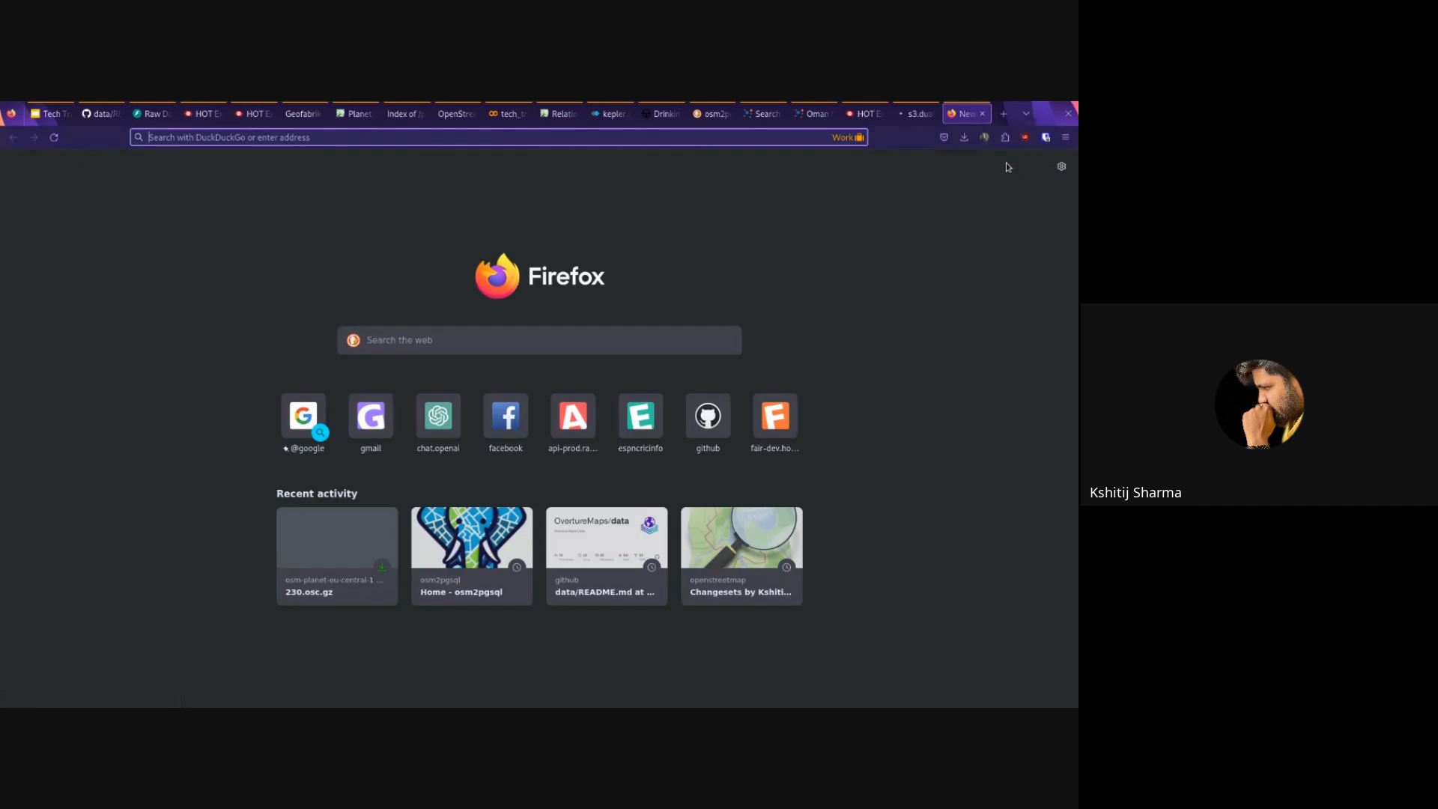
pyautogui.write('kepler./')
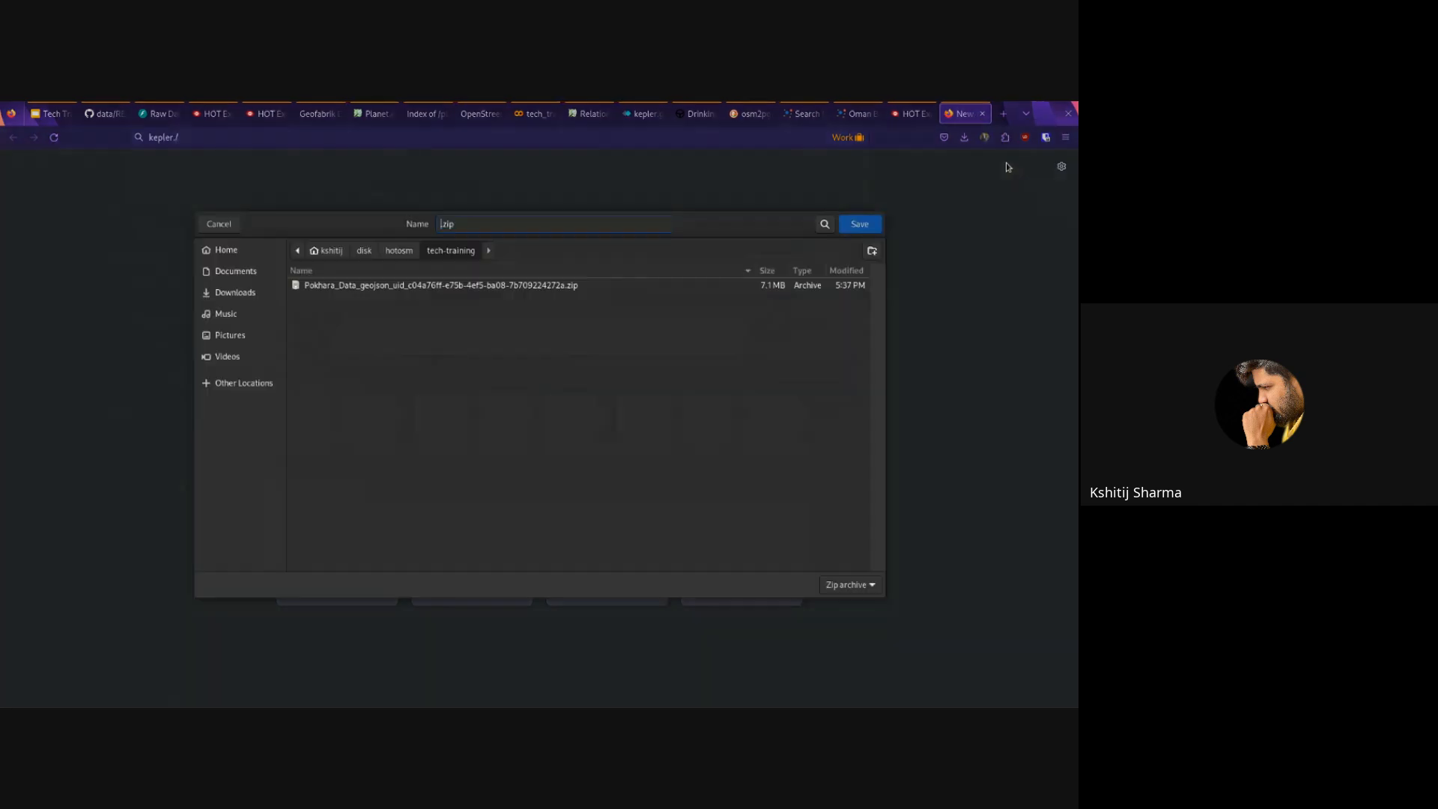
pyautogui.write('gl')
pyautogui.click(857, 225)
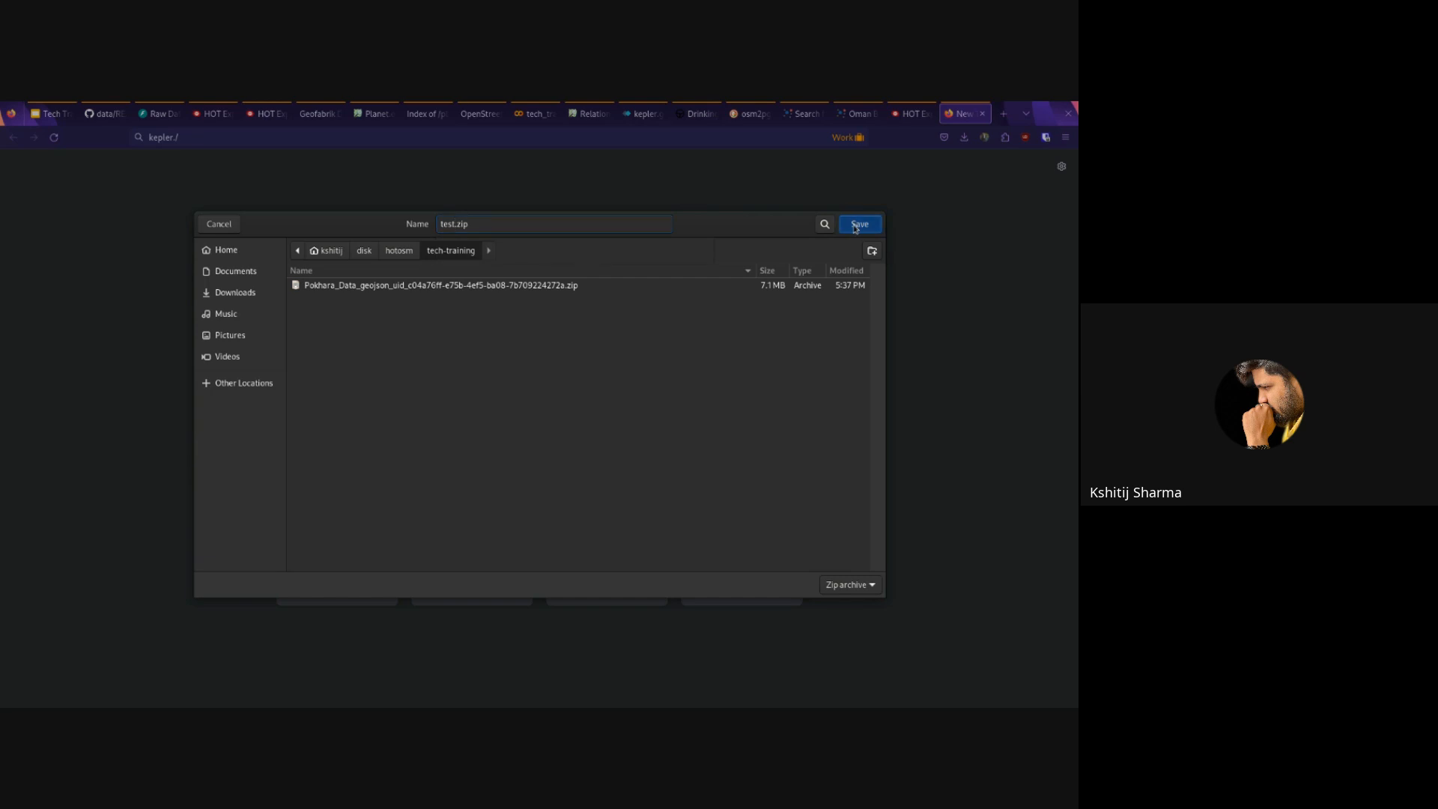
pyautogui.write('gl')
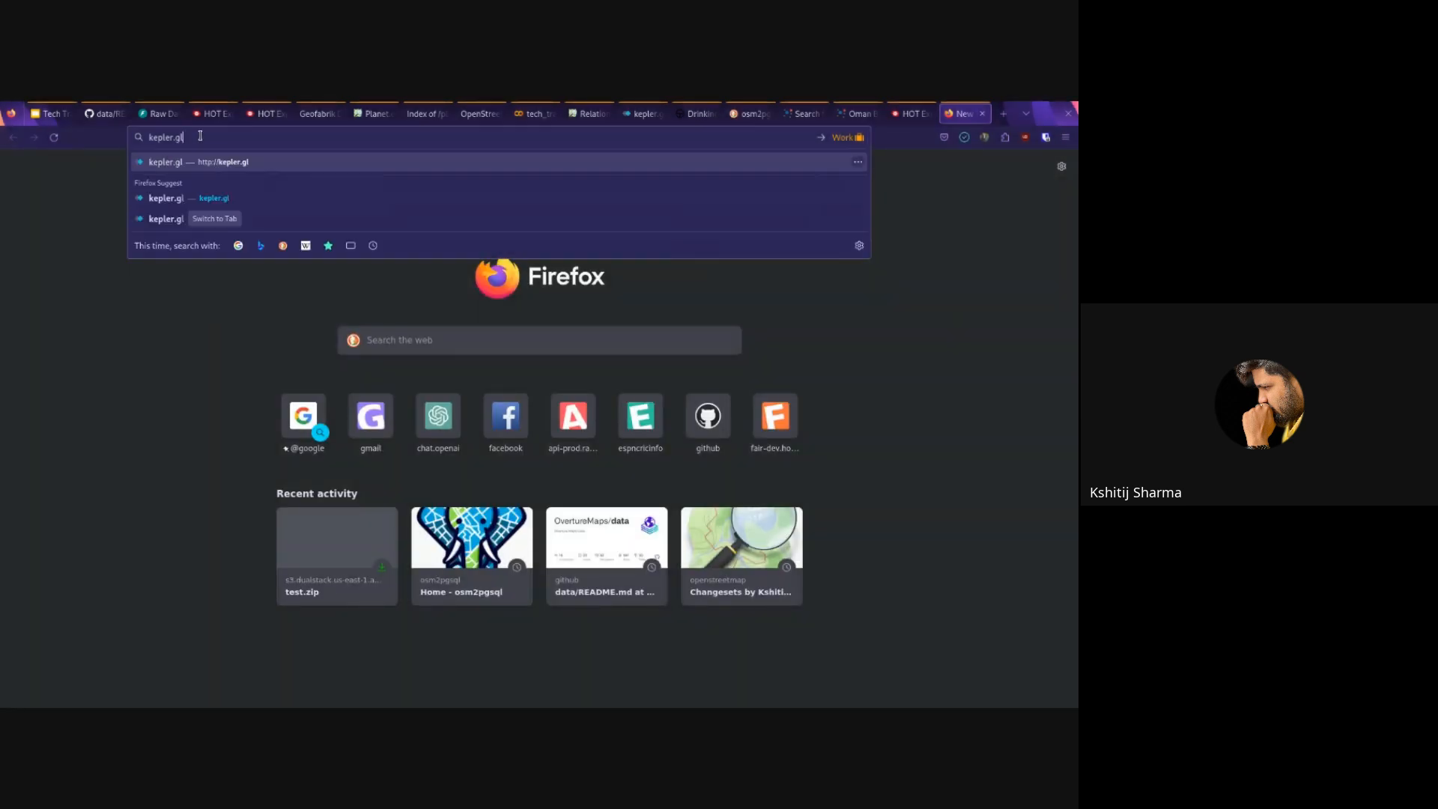
pyautogui.press('Return')
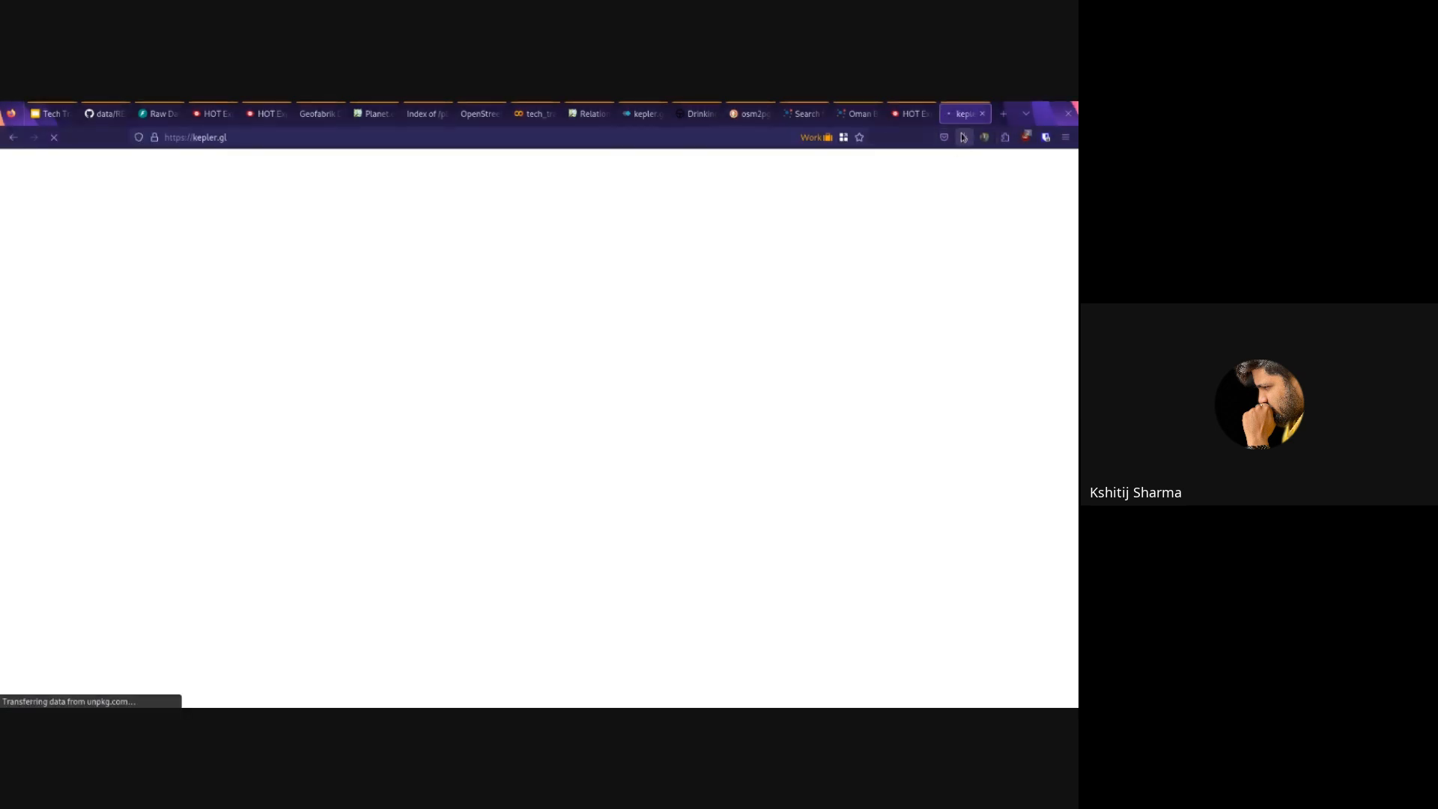
# Step: Extract test.zip into the tech-training folder, replacing all existing files, and show the extracted files beside the browser
pyautogui.click(964, 137)
pyautogui.click(899, 171)
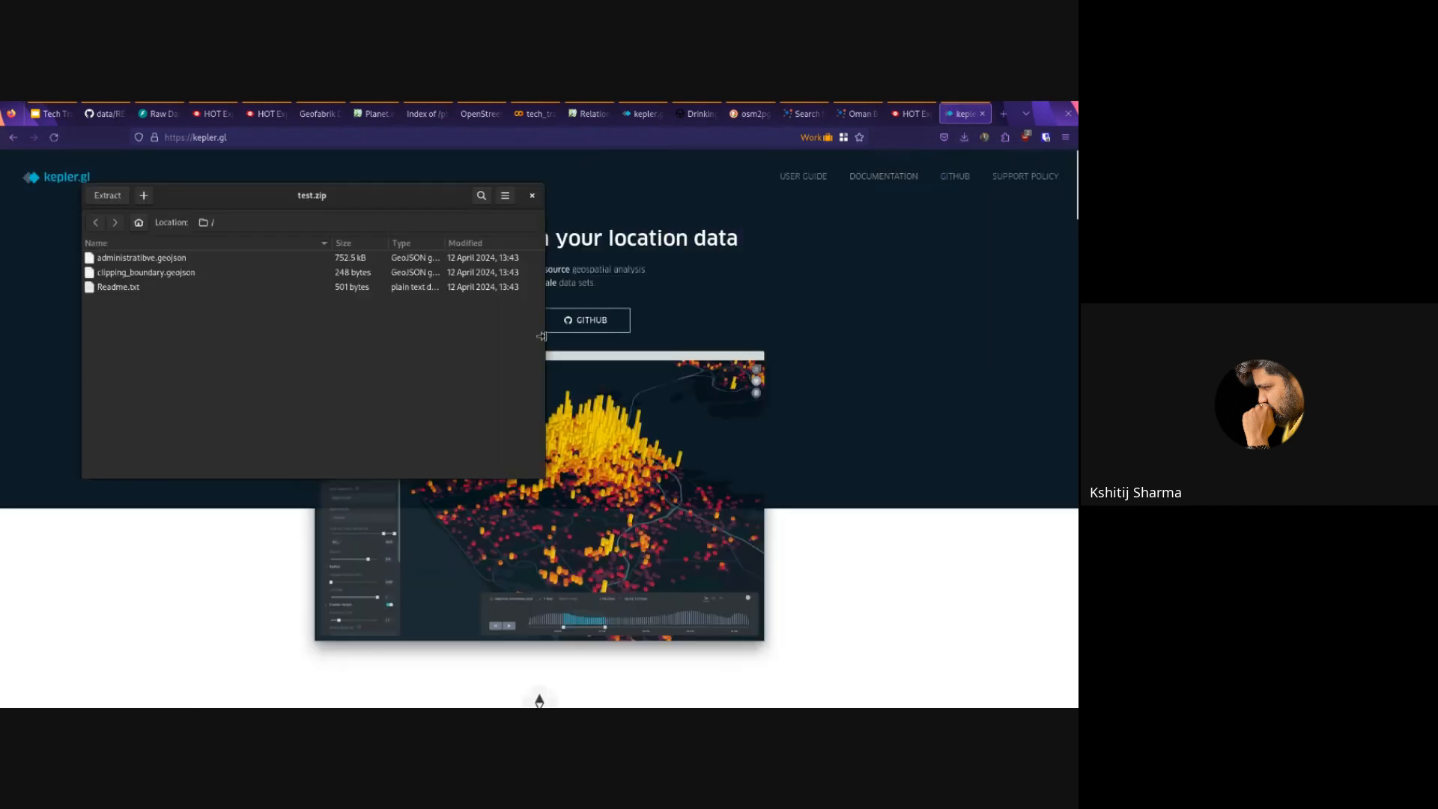
pyautogui.click(112, 199)
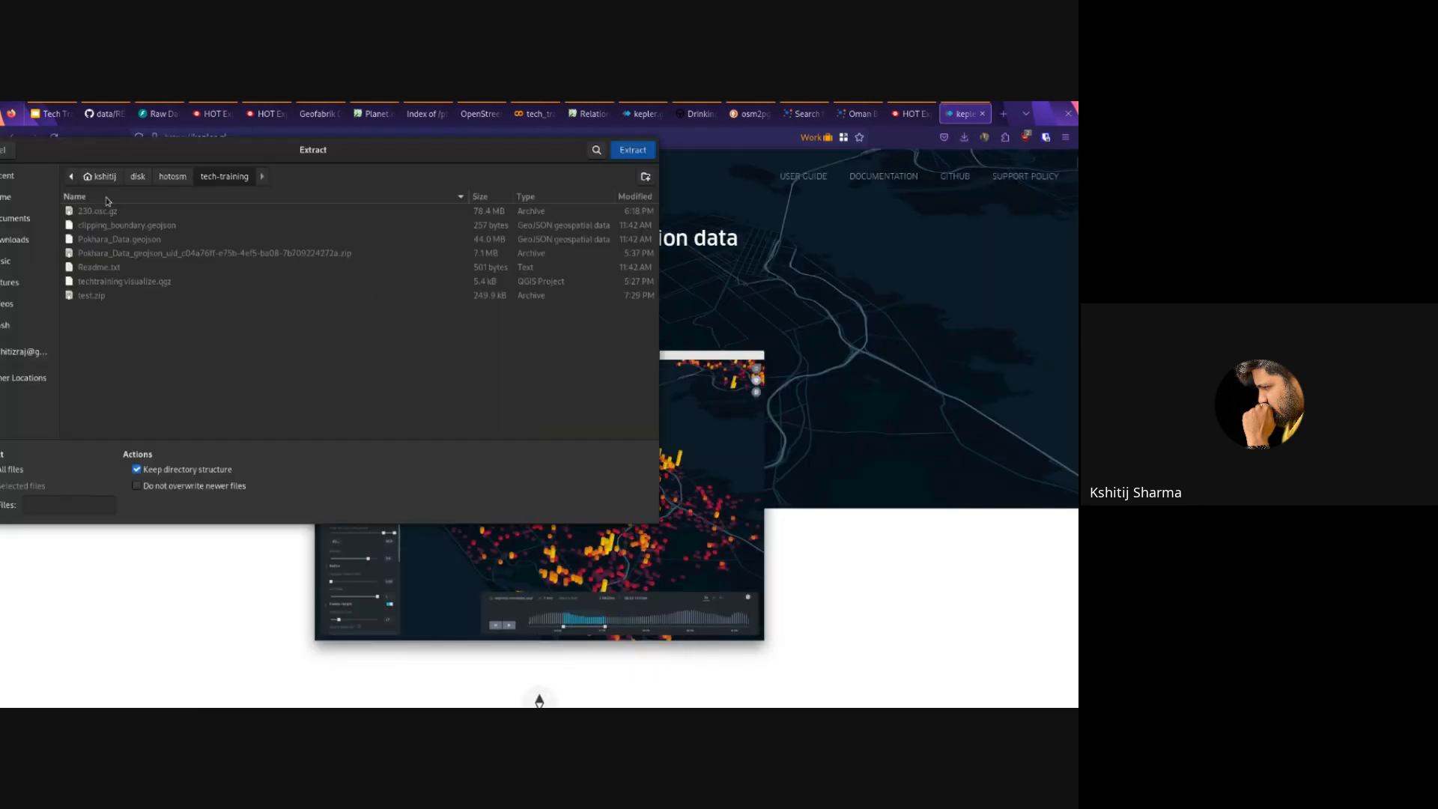
pyautogui.click(644, 155)
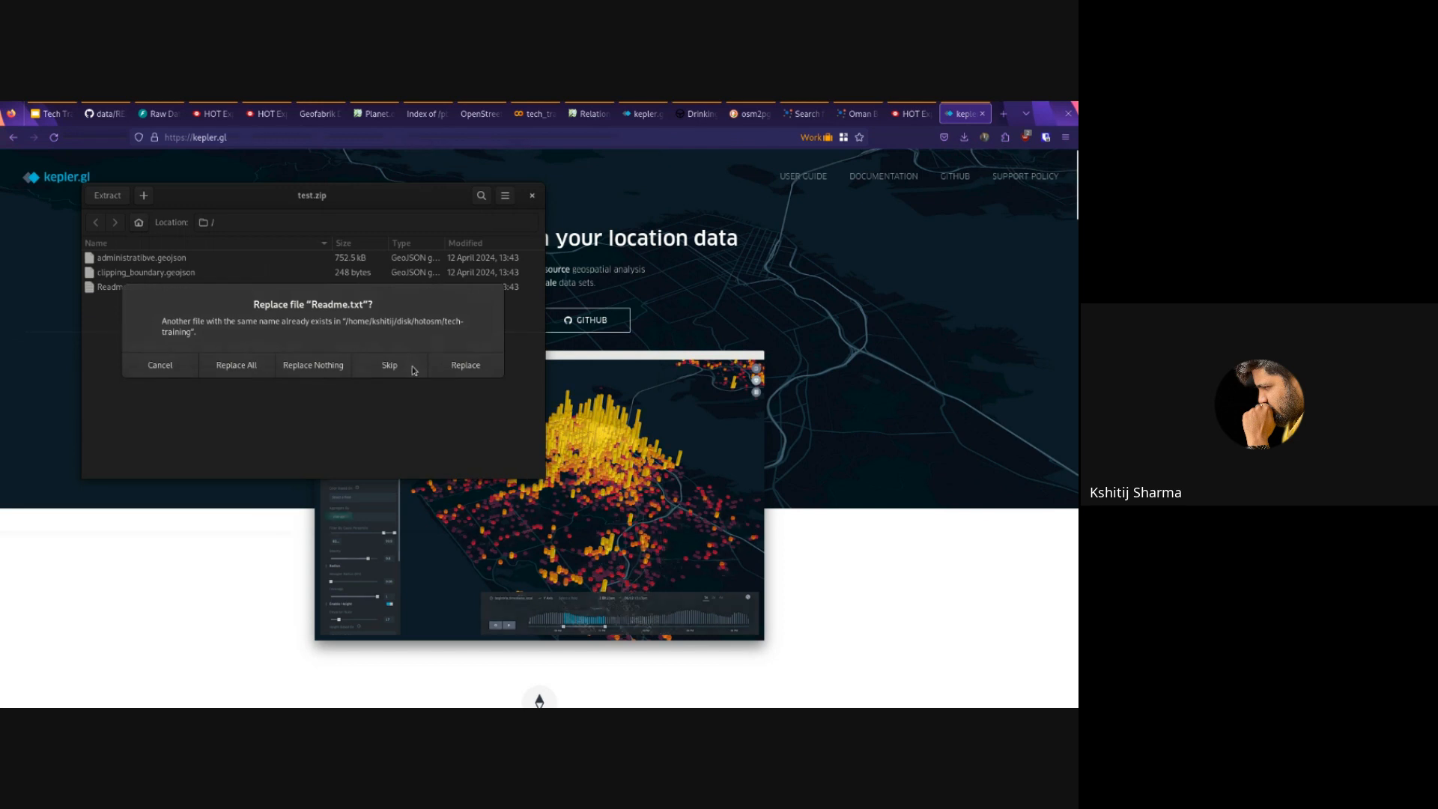
pyautogui.click(256, 366)
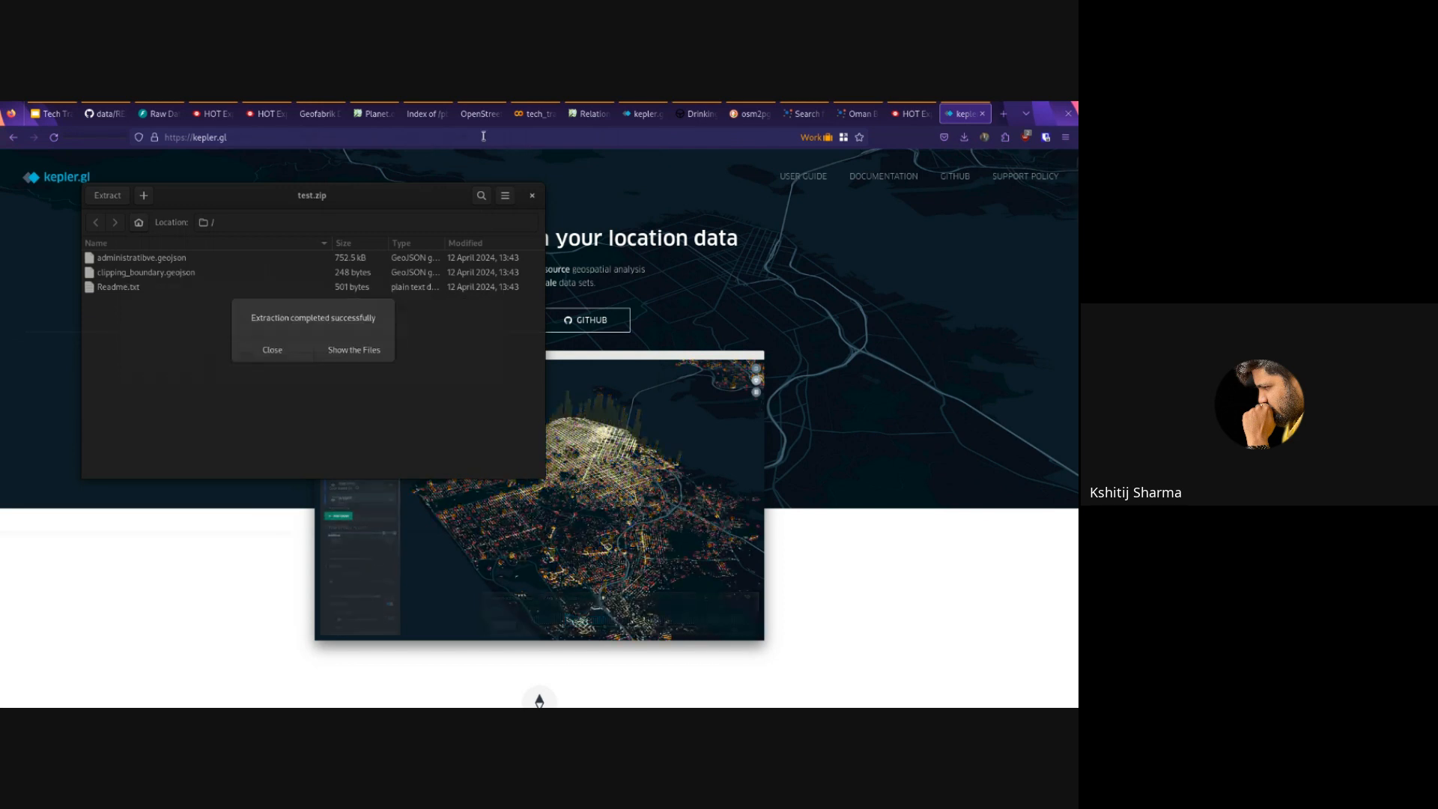
pyautogui.click(358, 351)
pyautogui.moveTo(366, 146); pyautogui.dragTo(979, 217)
pyautogui.click(532, 195)
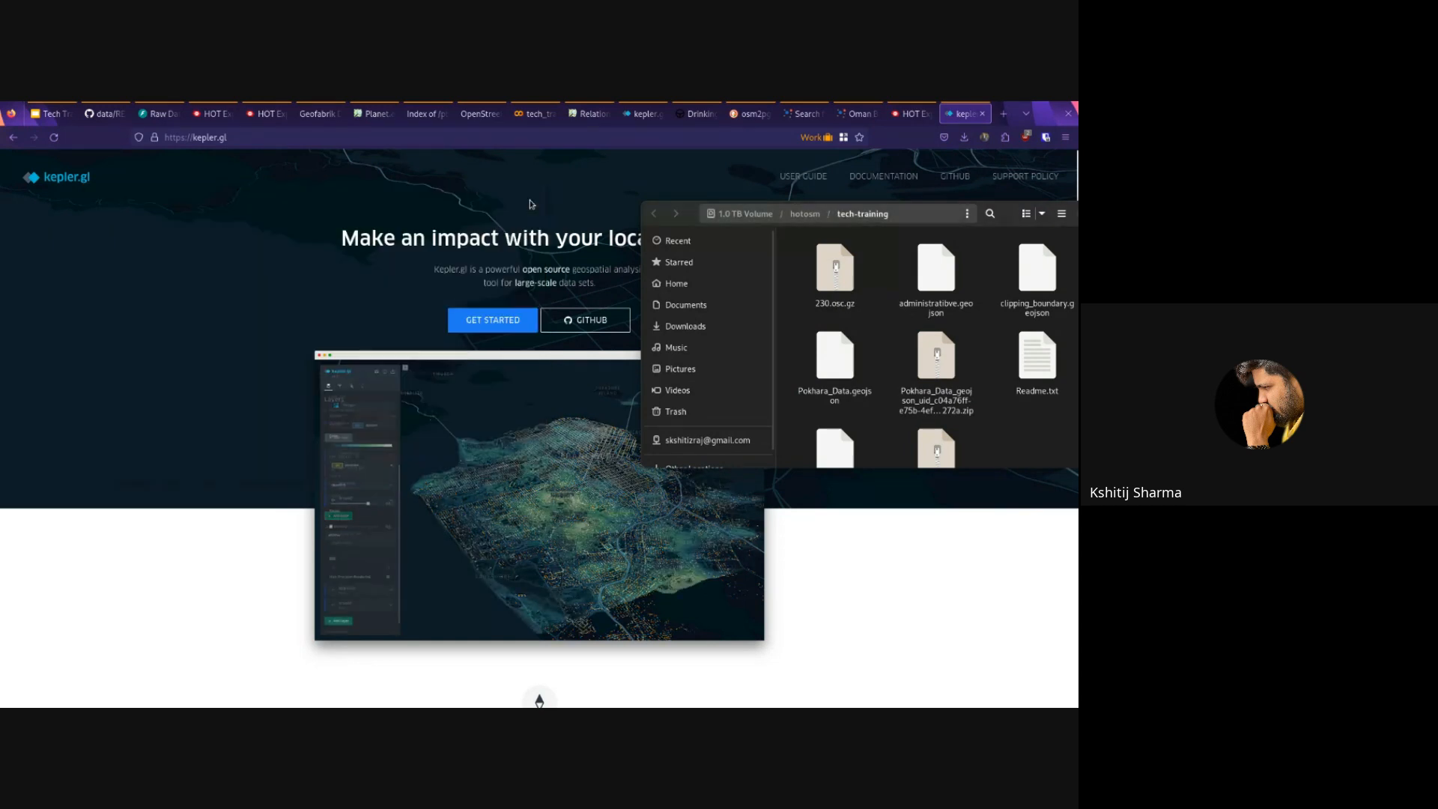
# Step: Start the kepler.gl demo map and load administratibve.geojson from the tech-training folder into it
pyautogui.click(493, 320)
pyautogui.press('super')
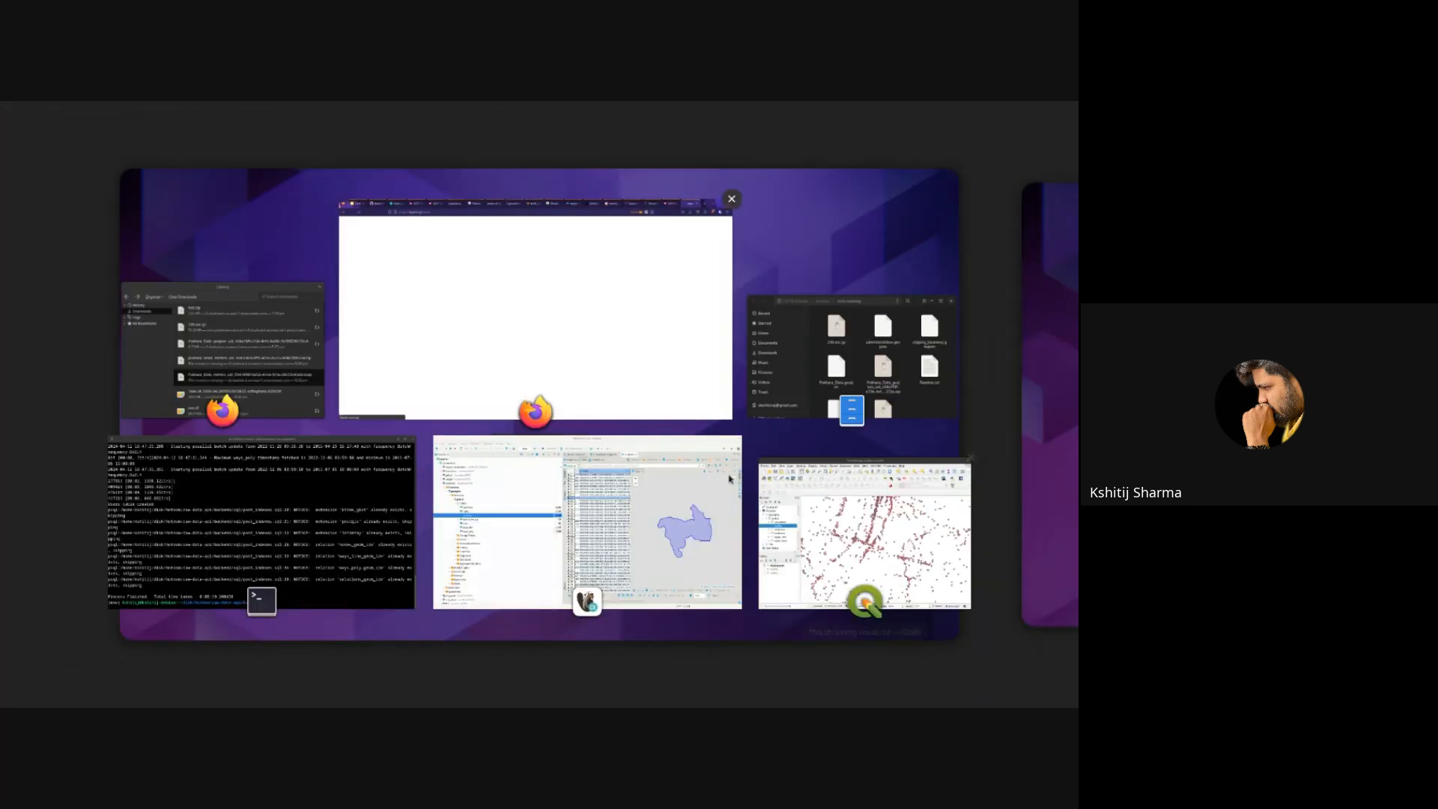
pyautogui.click(867, 331)
pyautogui.moveTo(936, 274); pyautogui.dragTo(517, 416)
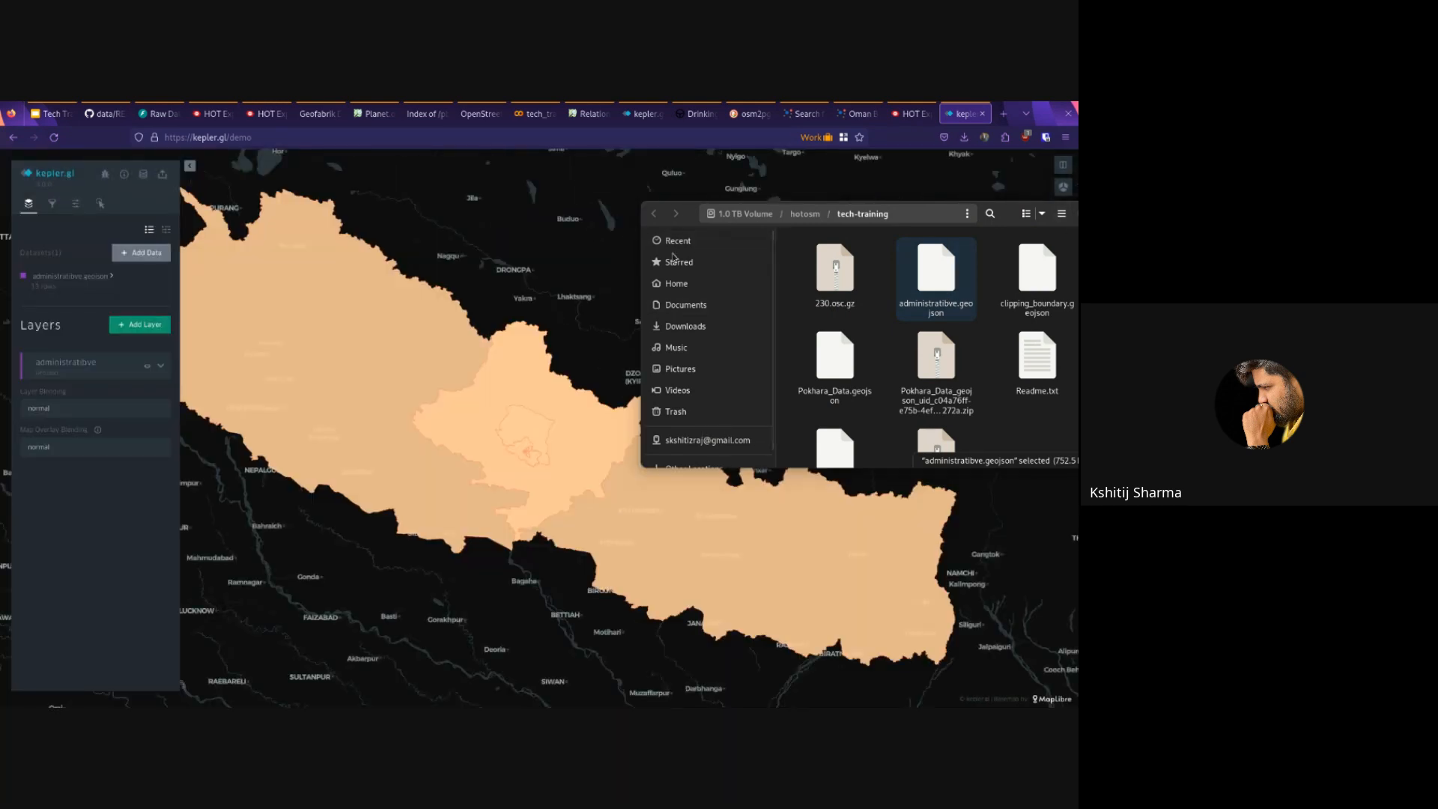
pyautogui.click(510, 613)
# Step: Turn off the fill color of the administratibve layer and inspect the boundary outlines around Pokhara
pyautogui.click(161, 365)
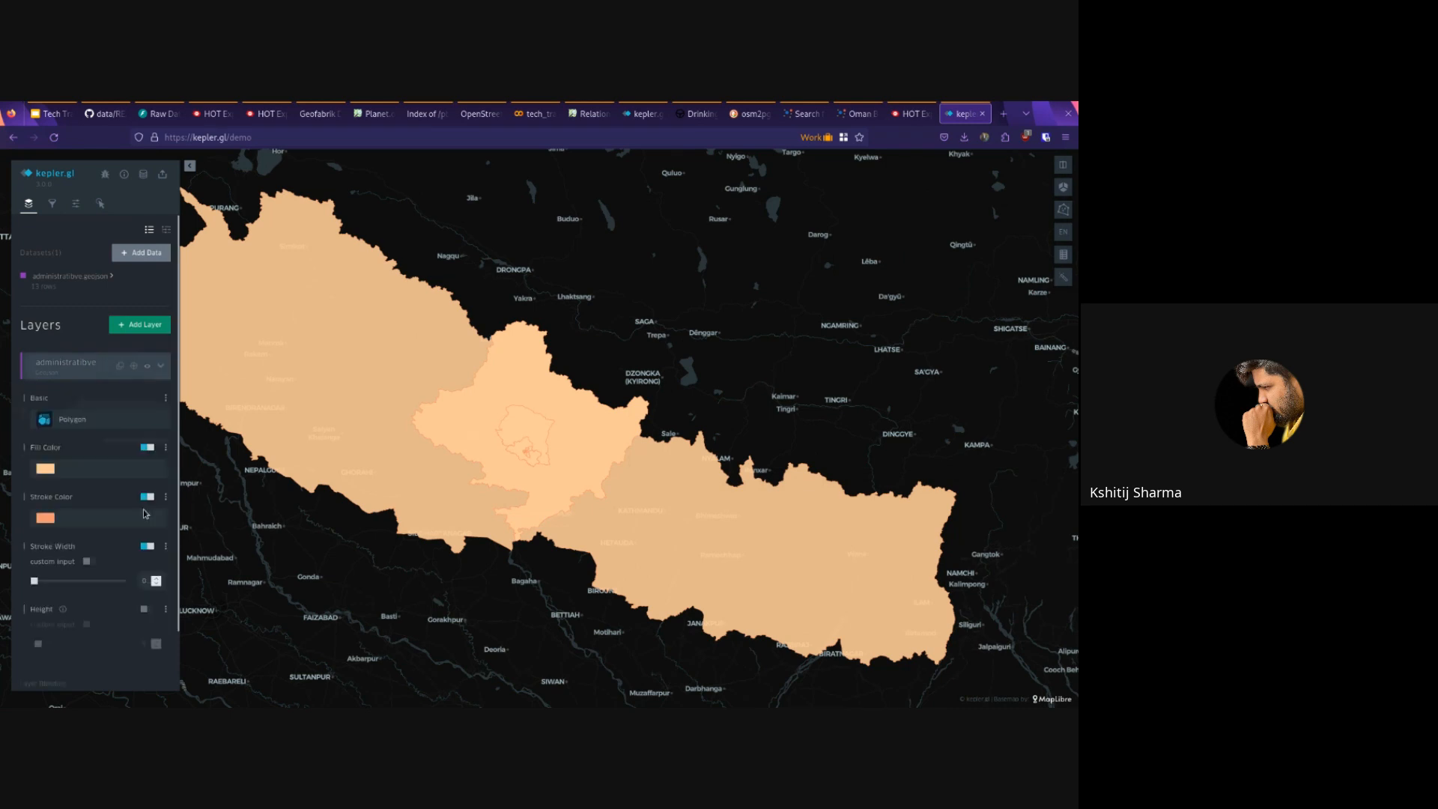
pyautogui.click(145, 447)
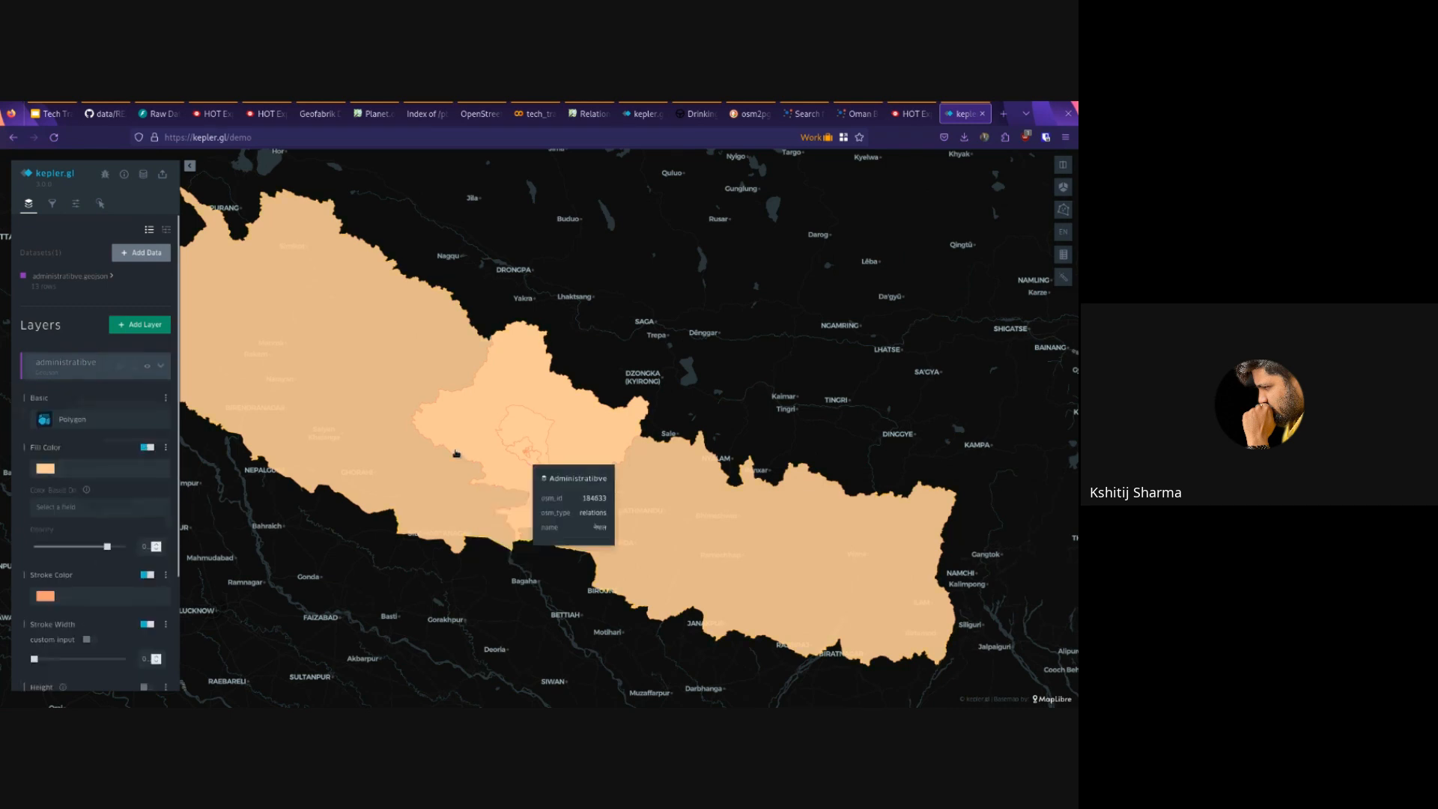
pyautogui.click(145, 447)
pyautogui.scroll(6, 531, 449)
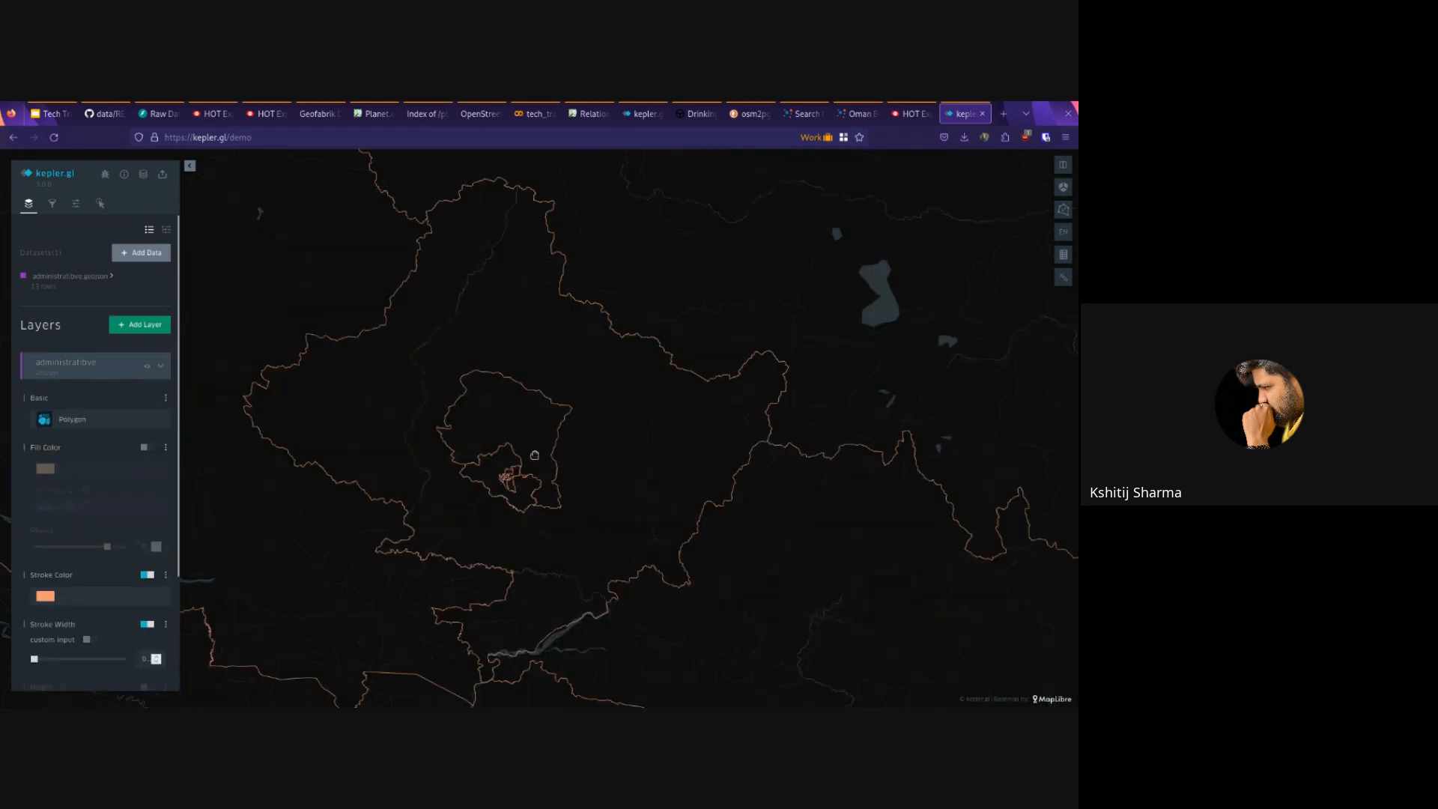
pyautogui.scroll(8, 487, 512)
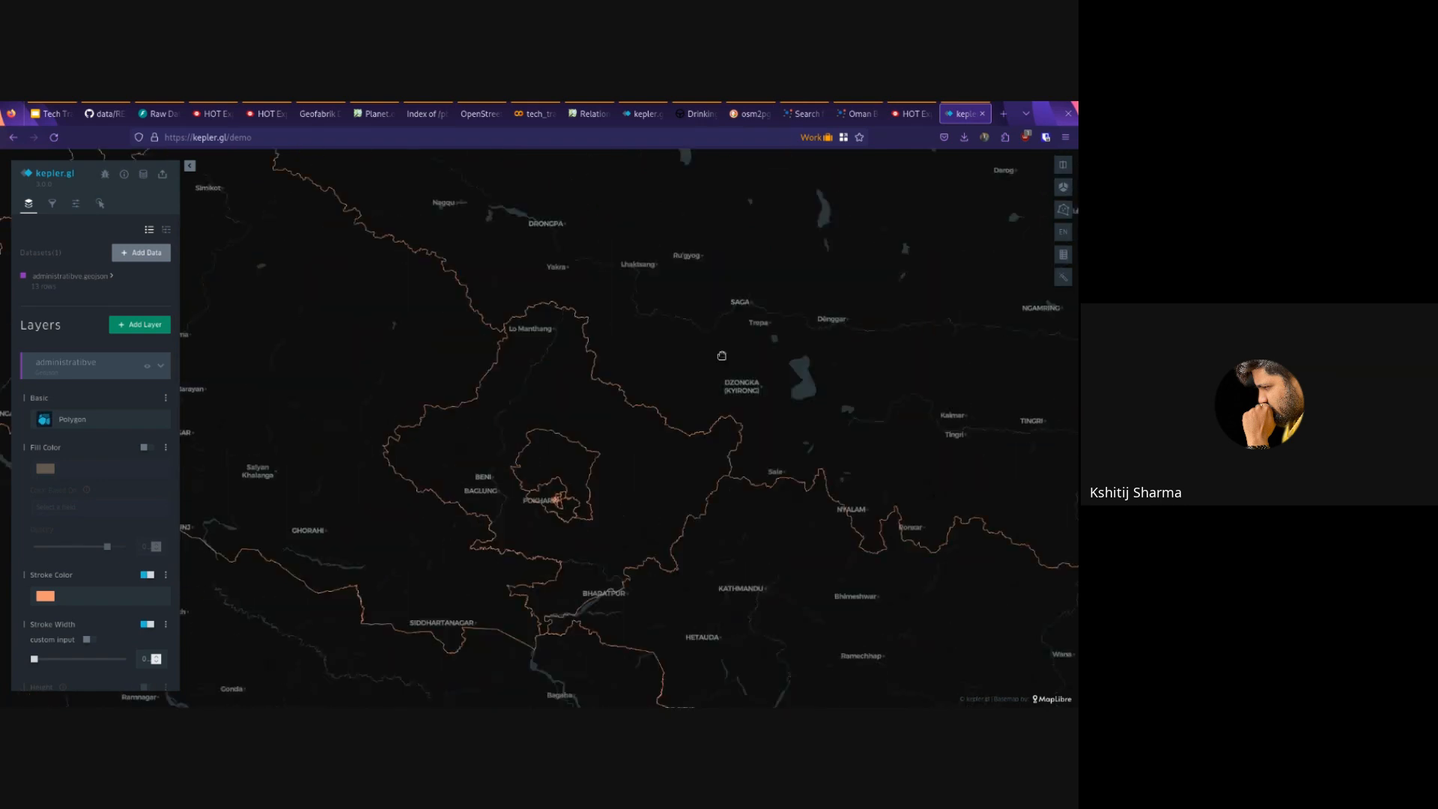
pyautogui.scroll(3, 538, 512)
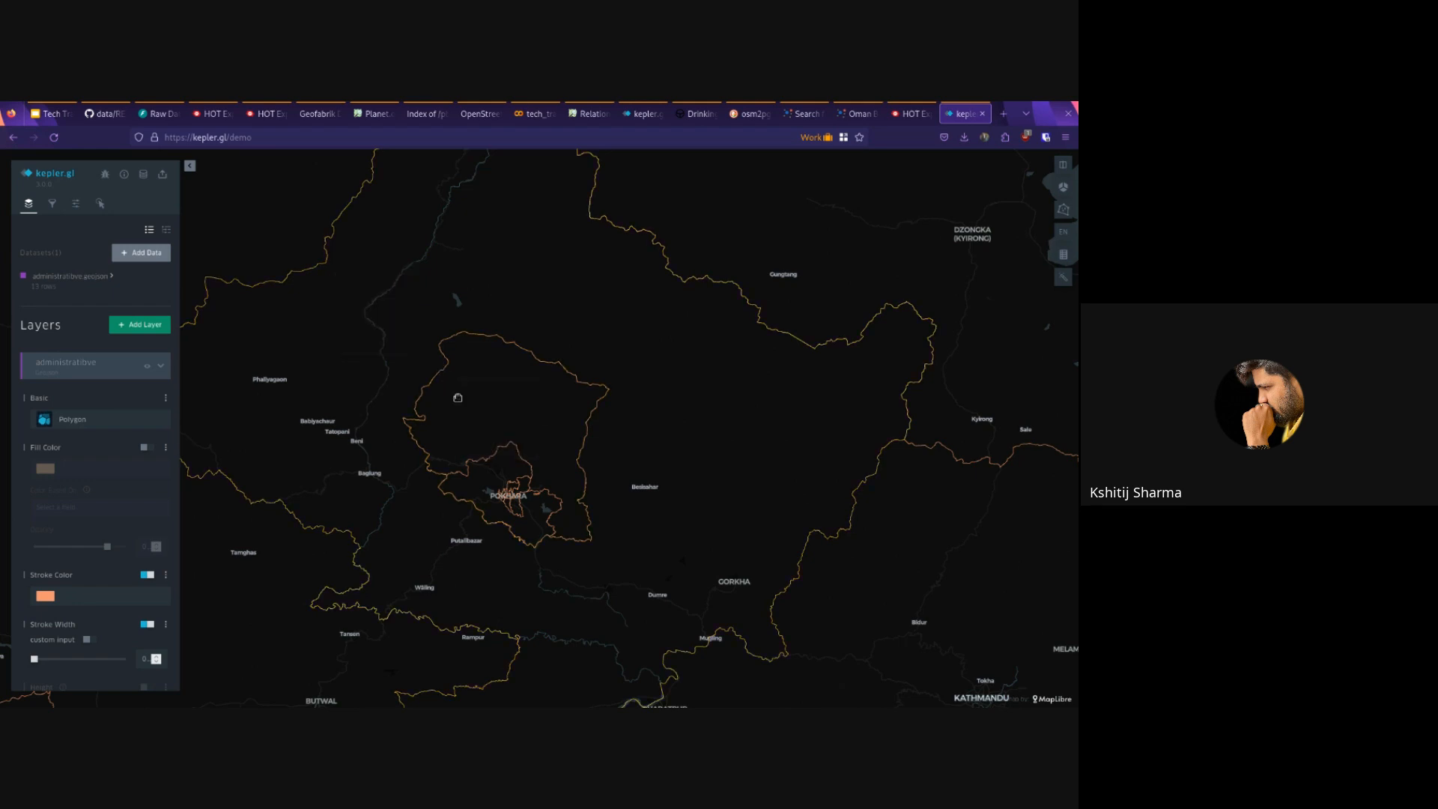
pyautogui.scroll(2, 522, 520)
pyautogui.scroll(3, 521, 520)
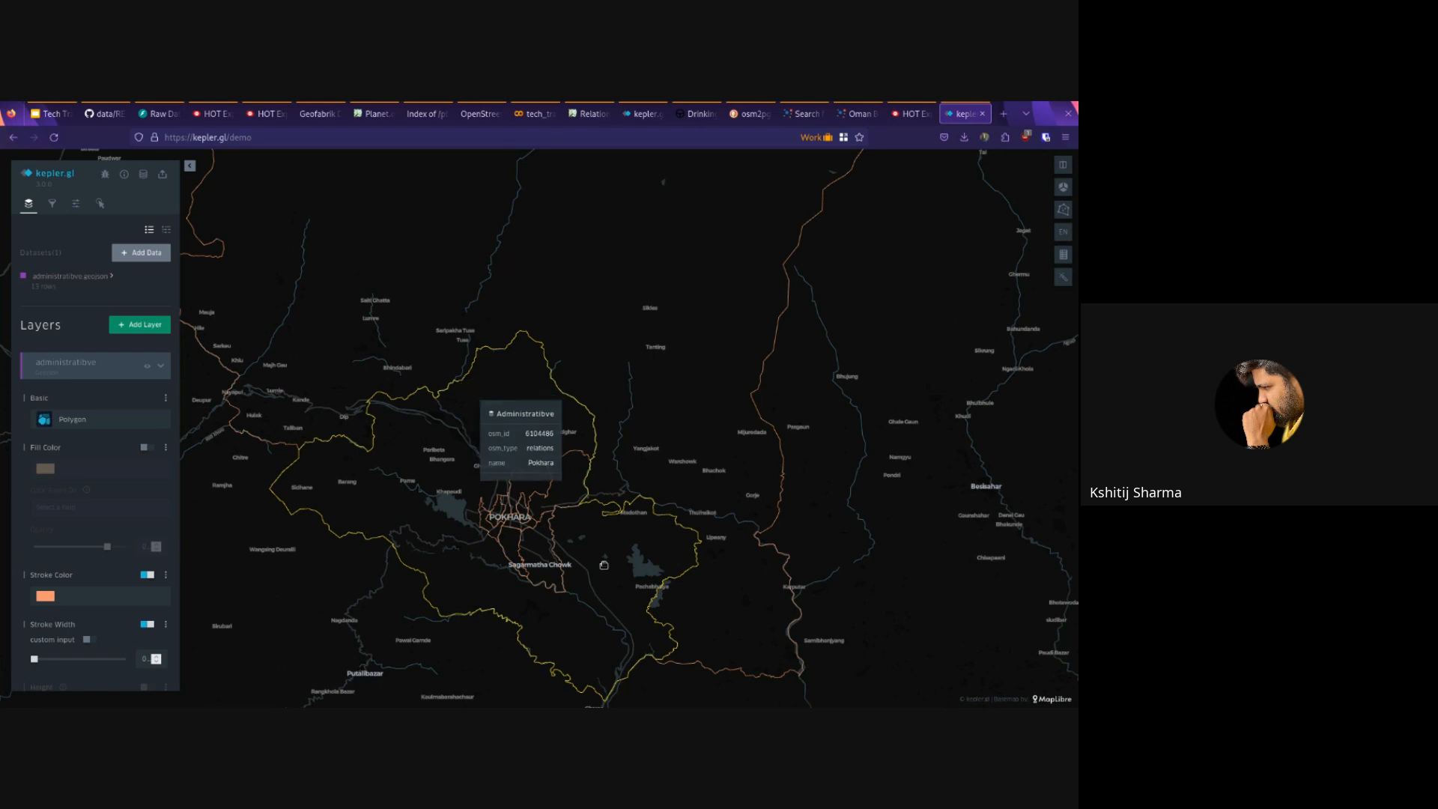
# Step: Examine the area around Pokhara on the kepler.gl map up close and at a wider extent
pyautogui.scroll(2, 468, 450)
pyautogui.scroll(2, 472, 518)
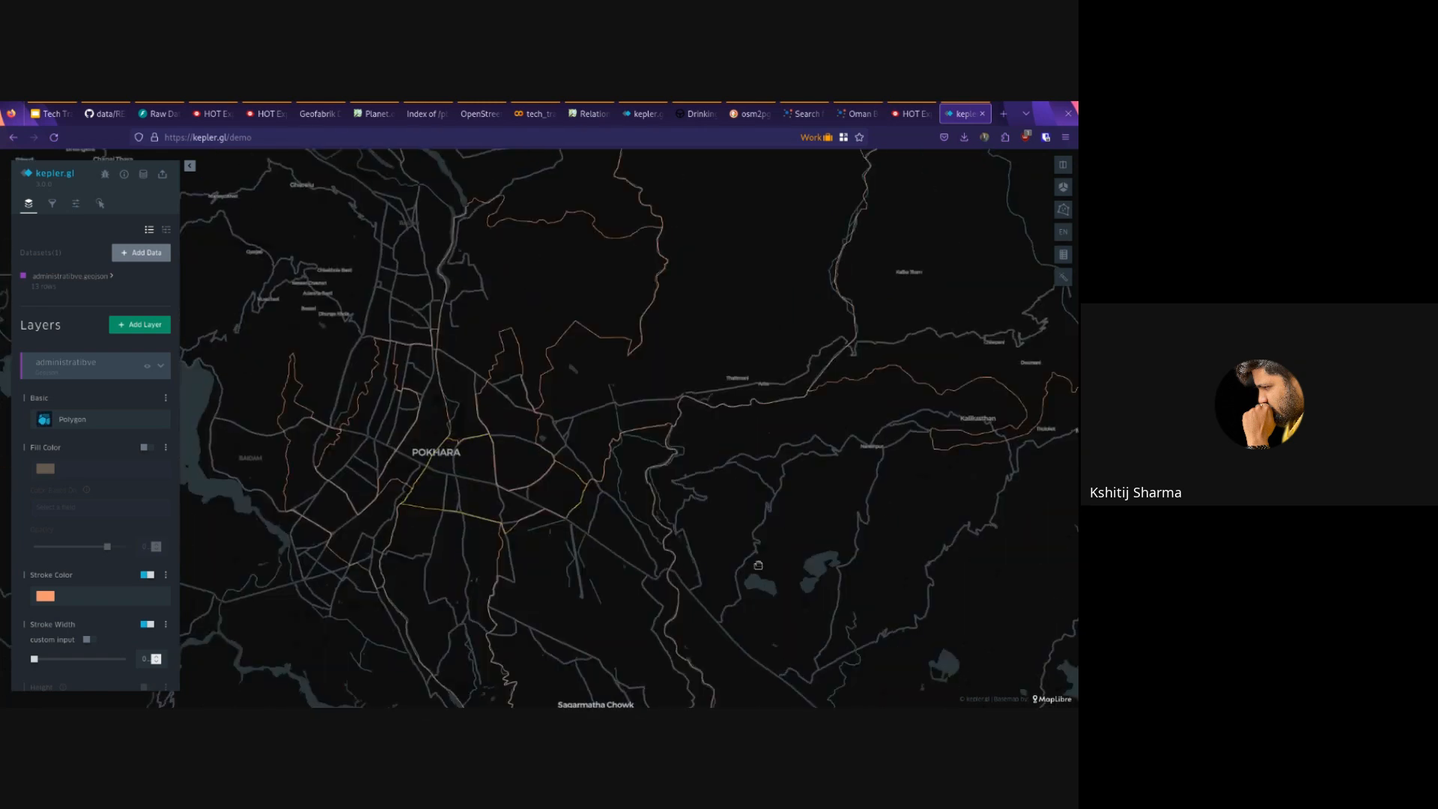
pyautogui.scroll(-2, 758, 565)
pyautogui.scroll(-2, 652, 455)
pyautogui.scroll(-2, 654, 454)
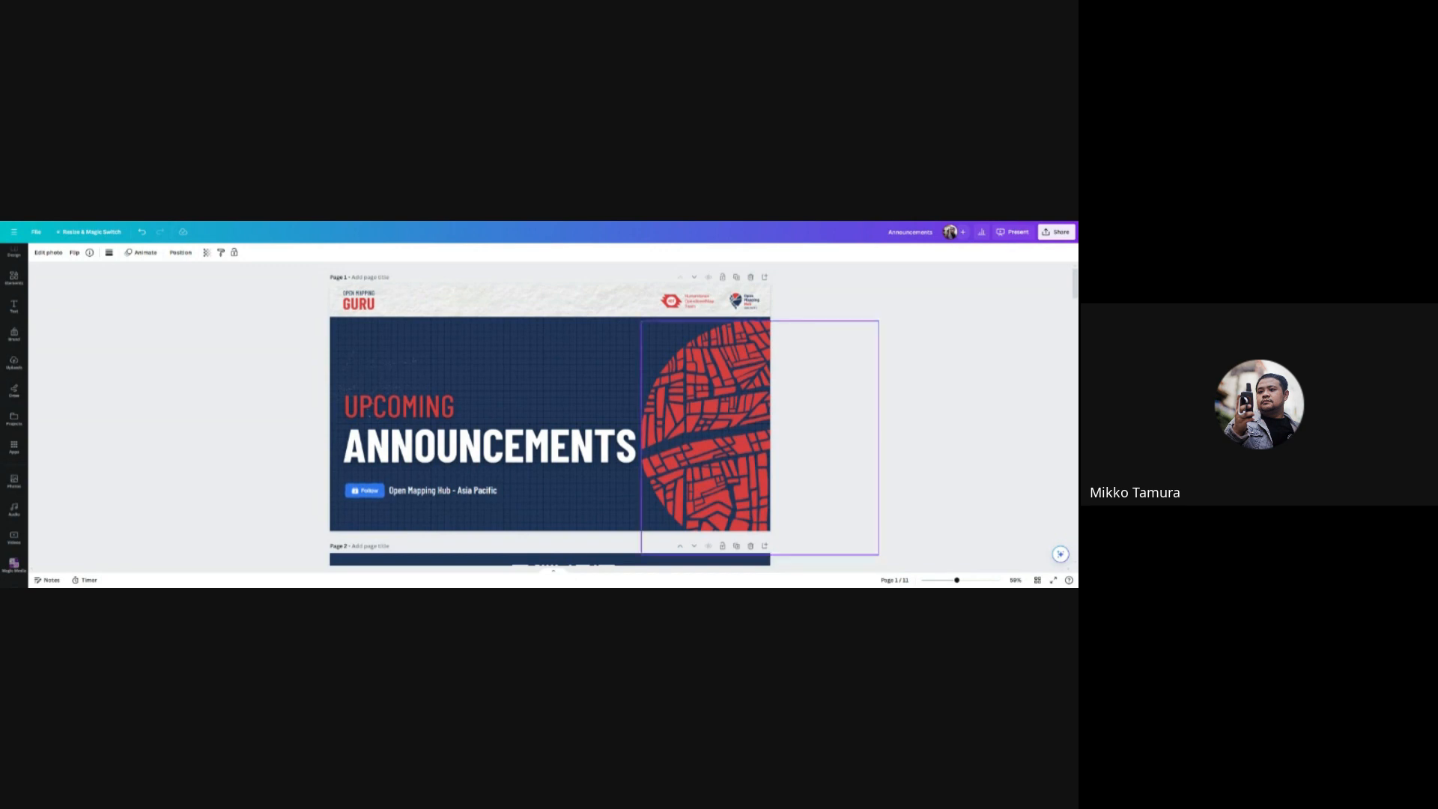
# Step: Switch to the Announcements design in Canva and review the upcoming training pages through page 4 with its registration QR code
pyautogui.scroll(-5, 636, 477)
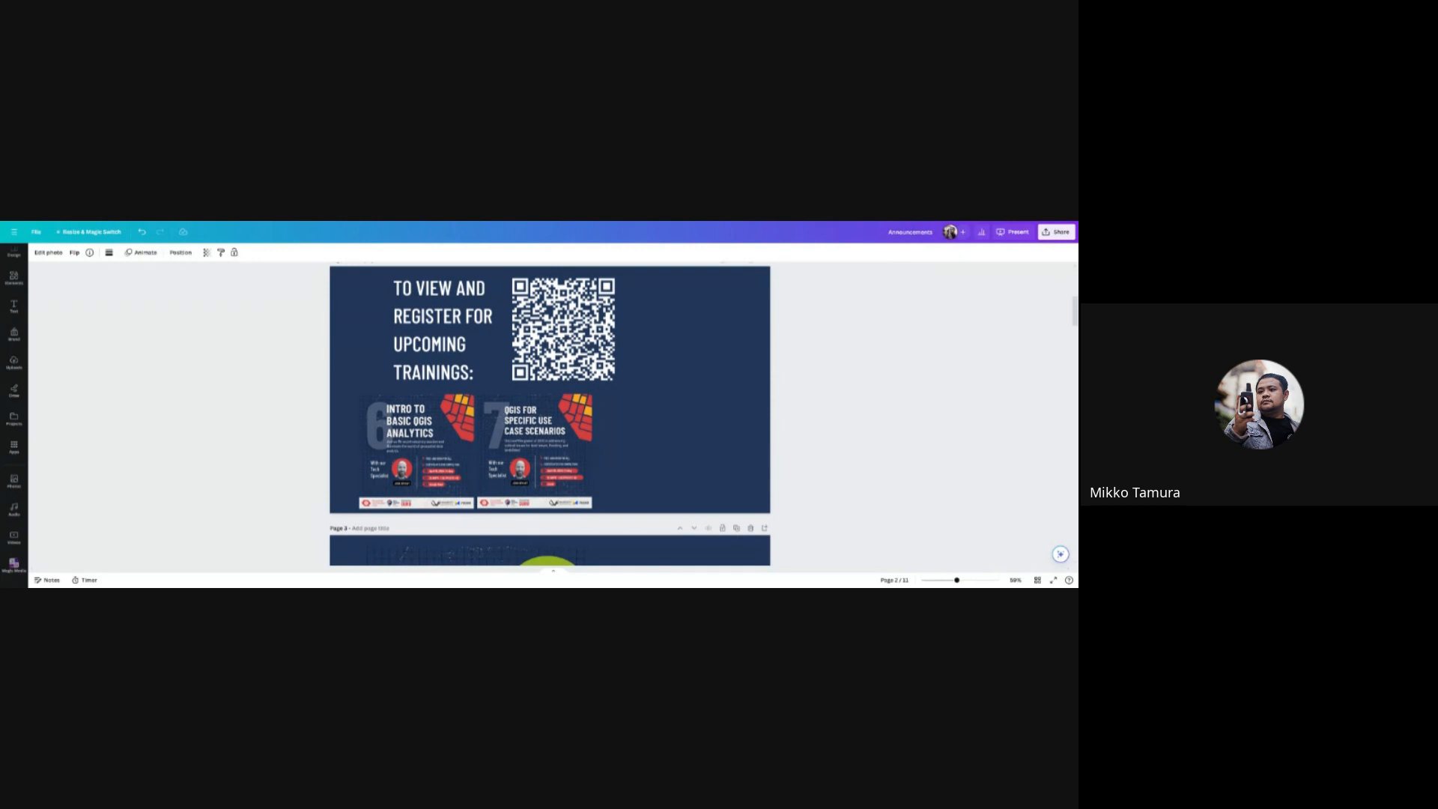
pyautogui.scroll(-4, 826, 470)
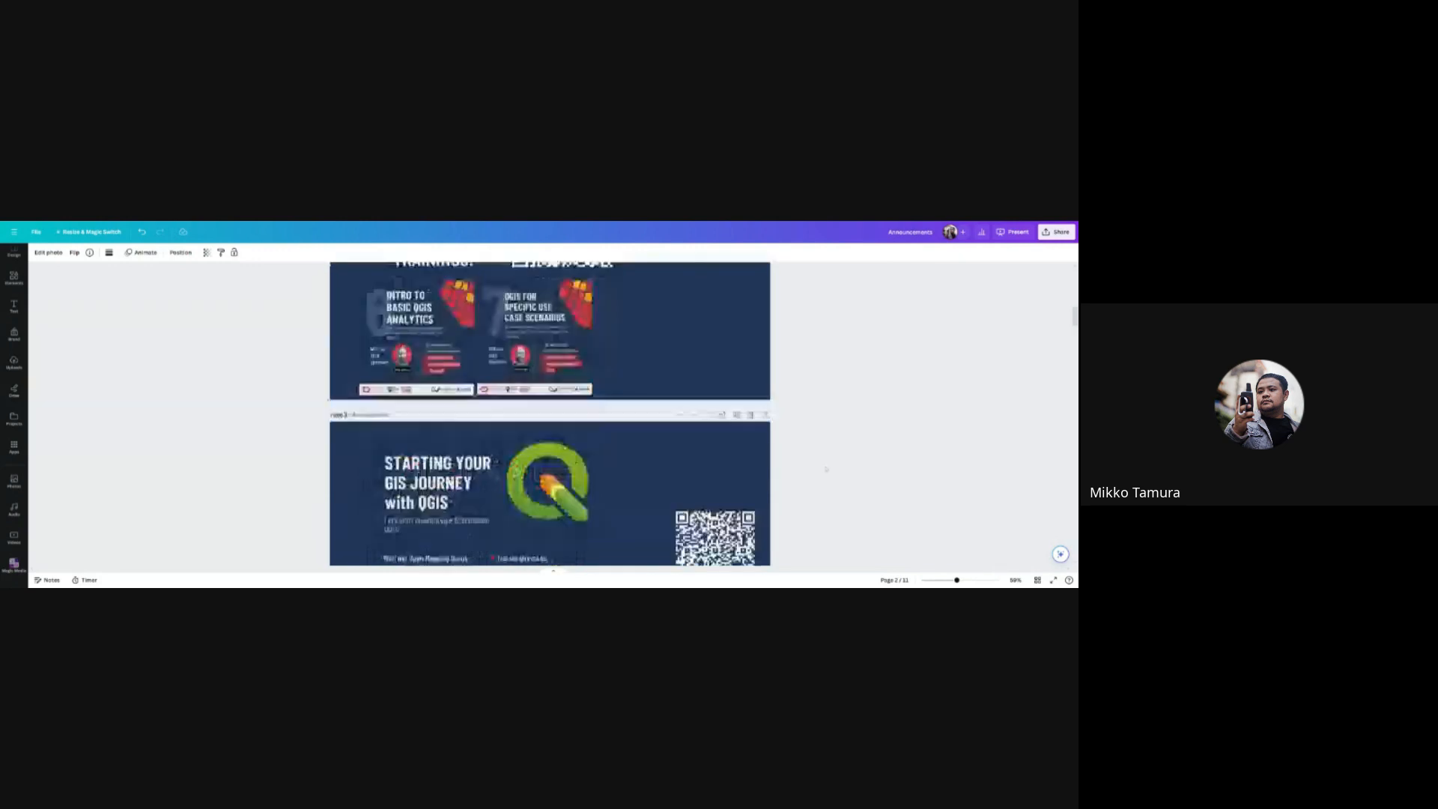
pyautogui.scroll(-2, 826, 469)
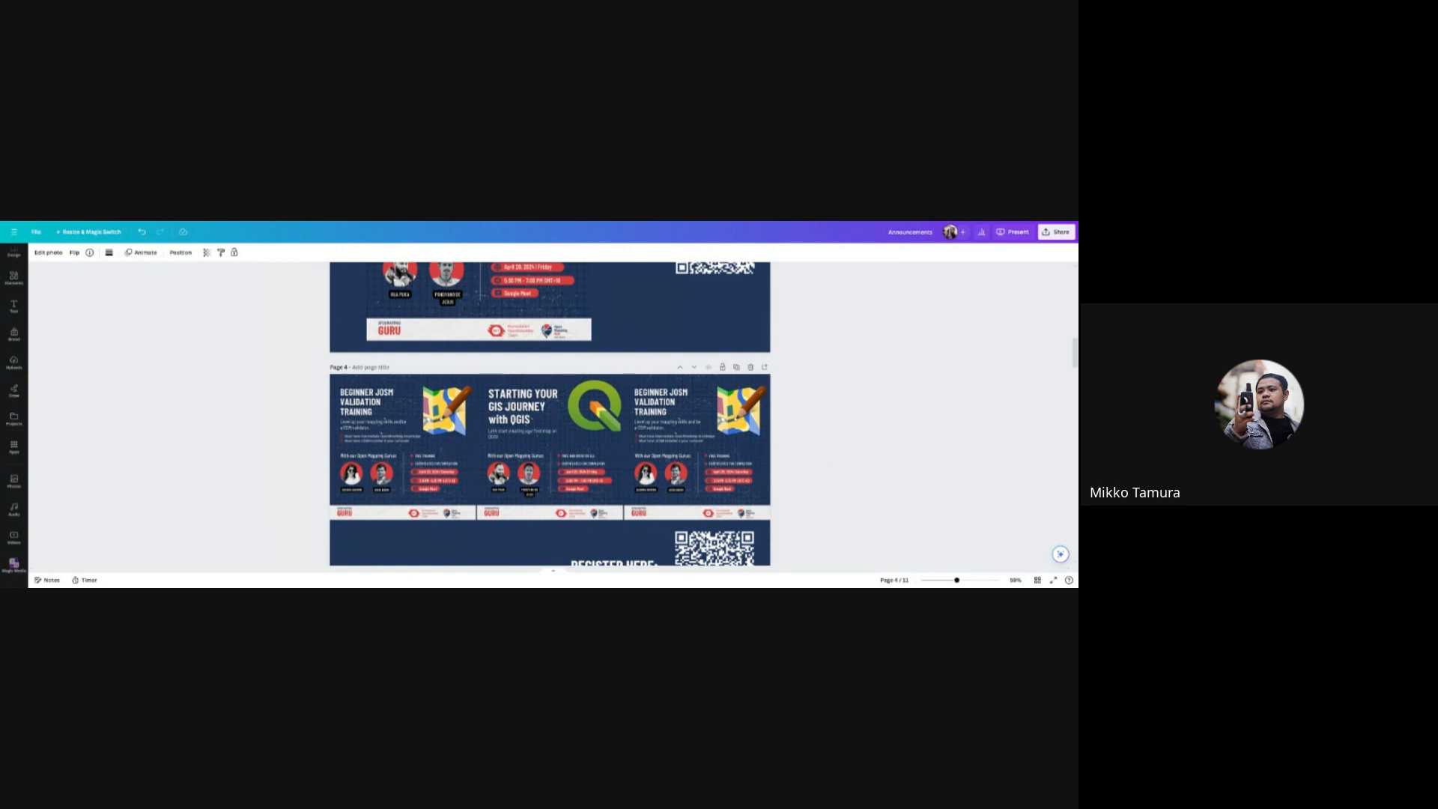
pyautogui.scroll(-2, 826, 470)
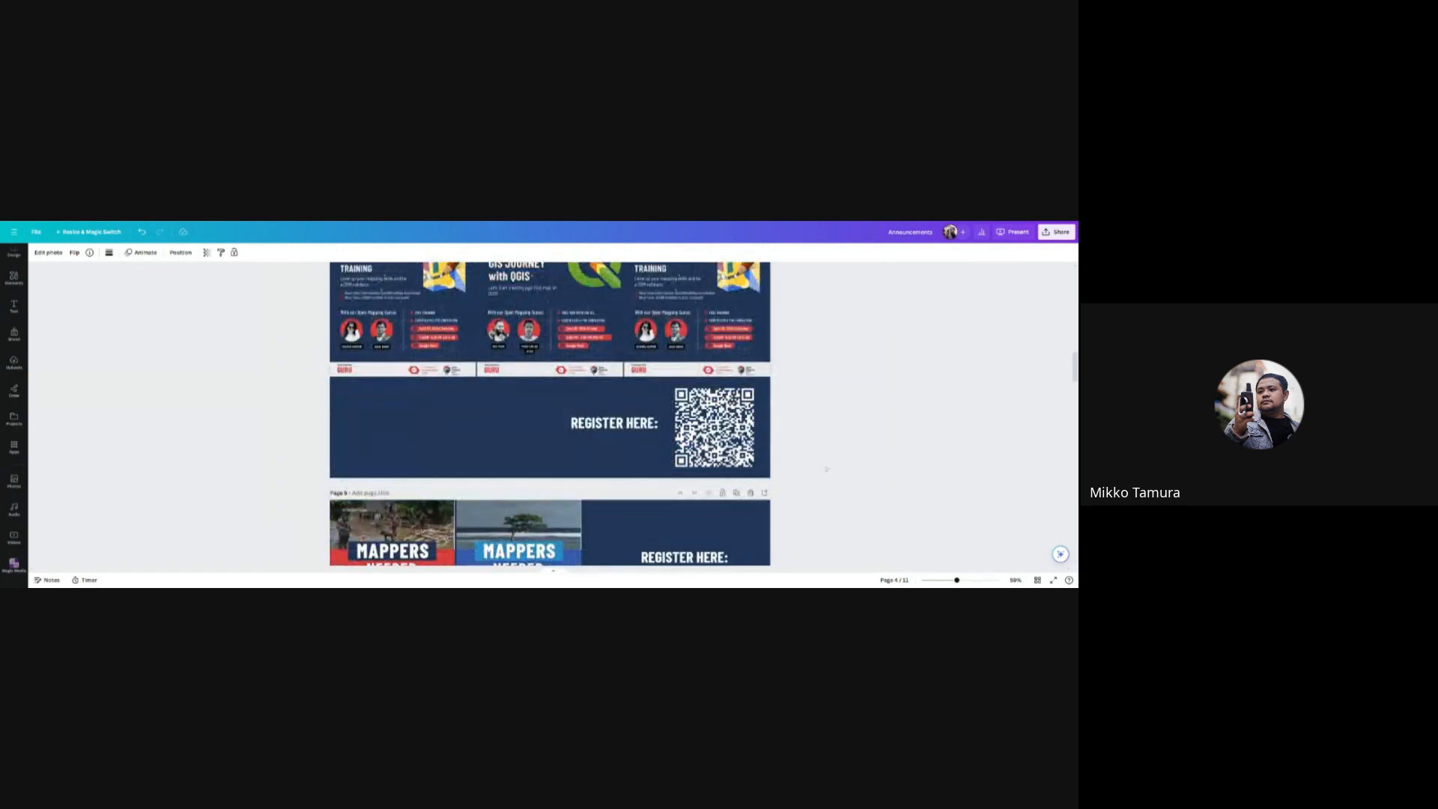
pyautogui.scroll(1, 550, 413)
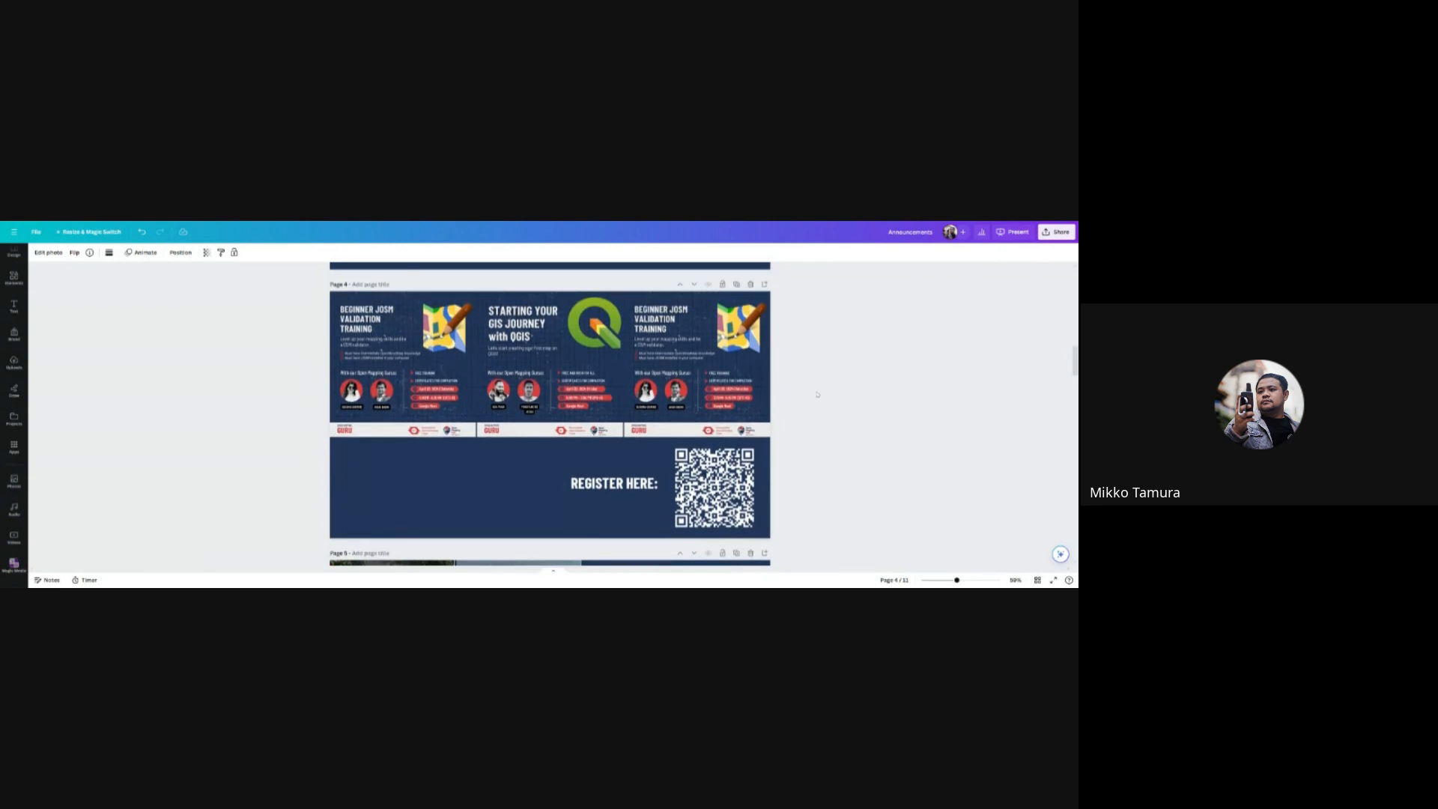
pyautogui.scroll(1, 821, 386)
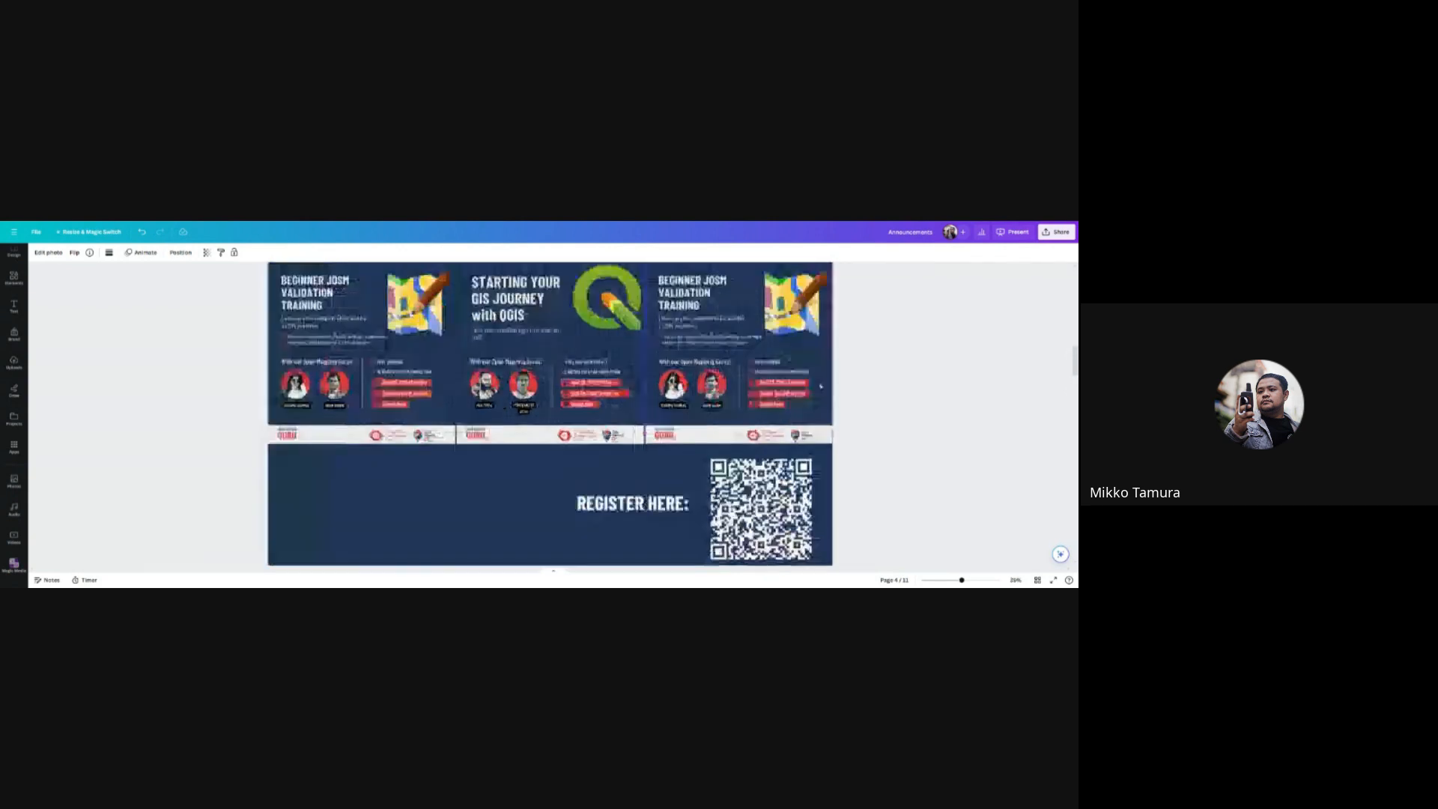